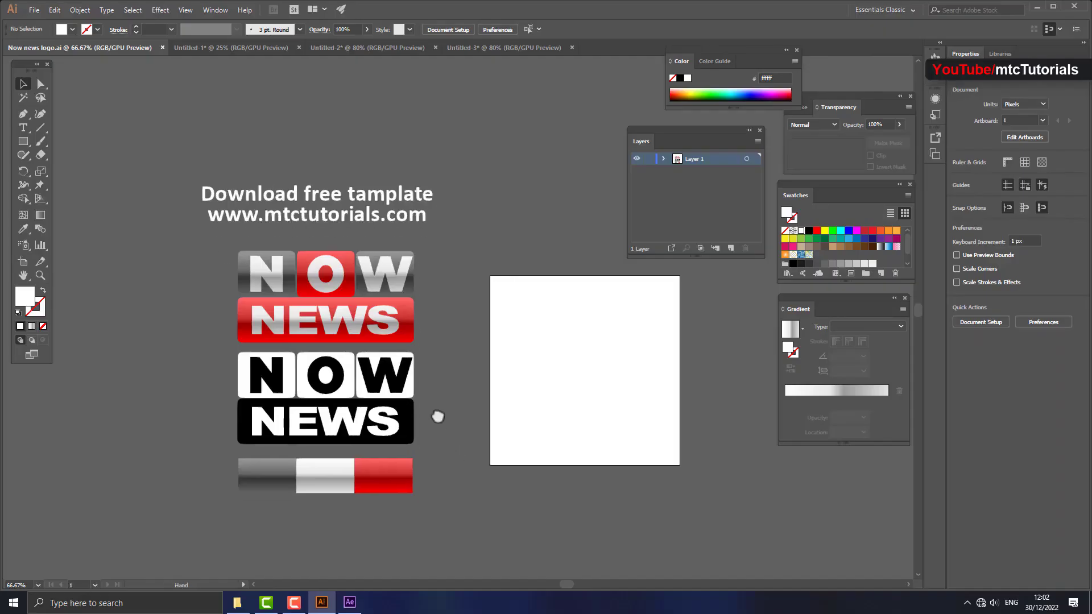
Move the grey and white gradient rectangles left of the artboards in Untitled-1 and Untitled-2.
{"action": "left_click", "coordinate": [273, 474]}
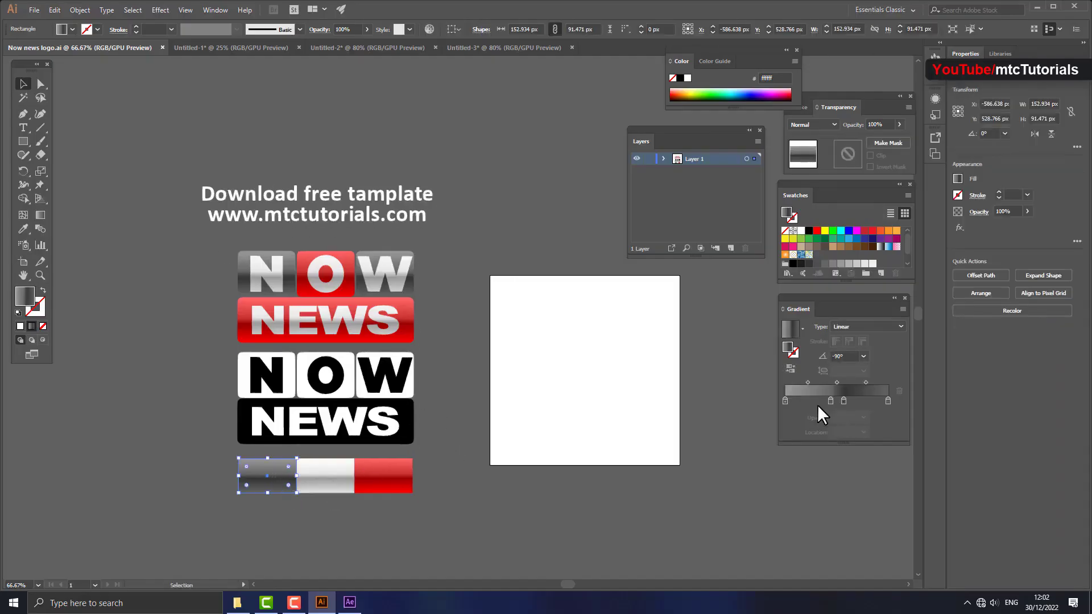
{"action": "left_click", "coordinate": [235, 47]}
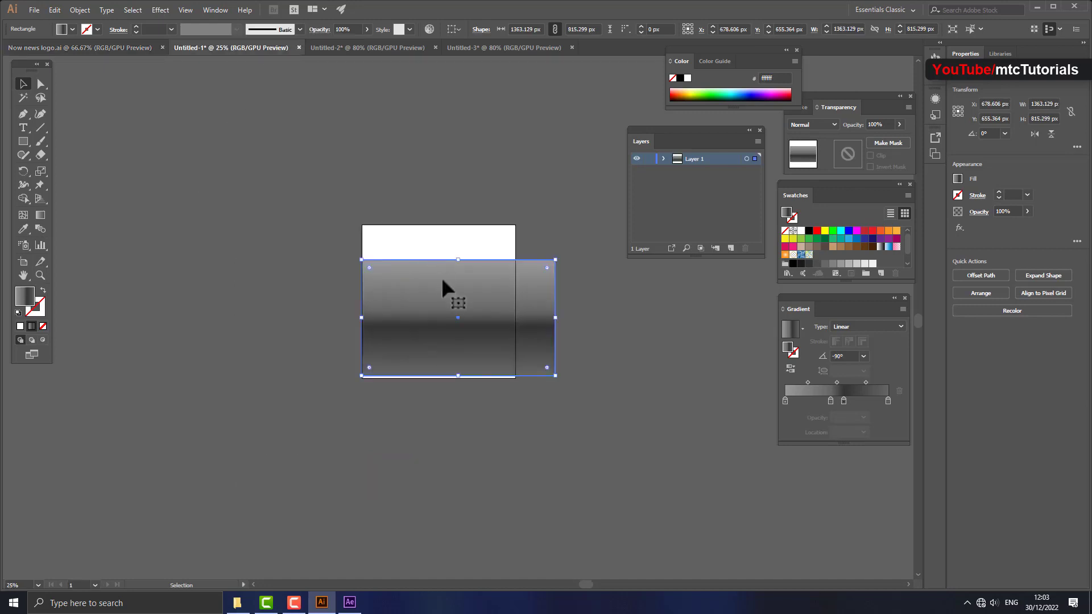
{"action": "left_click_drag", "start_coordinate": [442, 279], "coordinate": [244, 284]}
{"action": "left_click", "coordinate": [369, 47]}
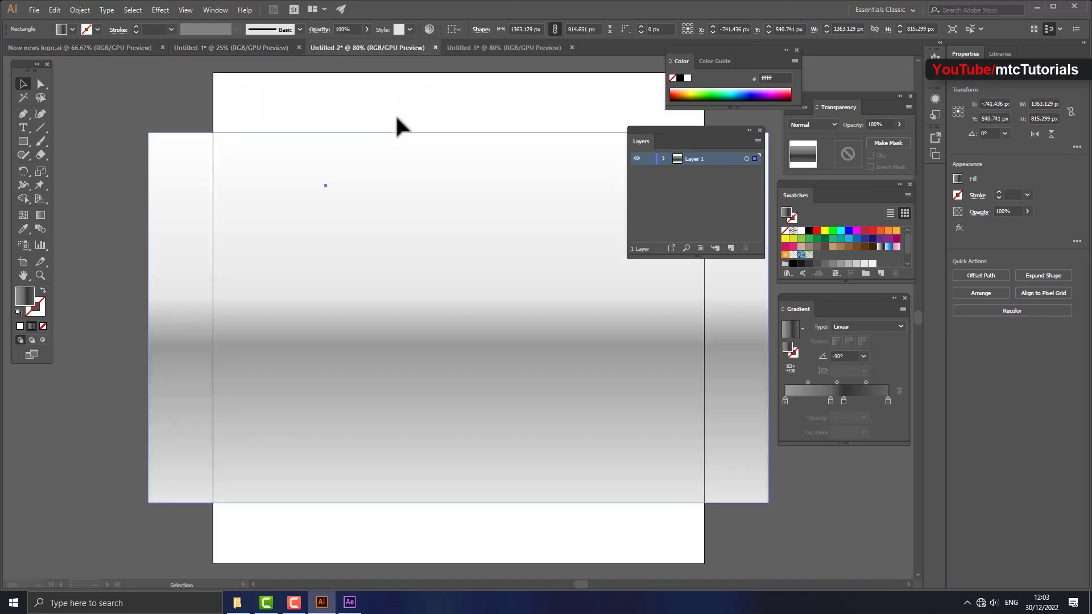
{"action": "scroll", "coordinate": [448, 292], "scroll_direction": "down", "scroll_amount": 5}
{"action": "left_click_drag", "start_coordinate": [448, 292], "coordinate": [341, 306]}
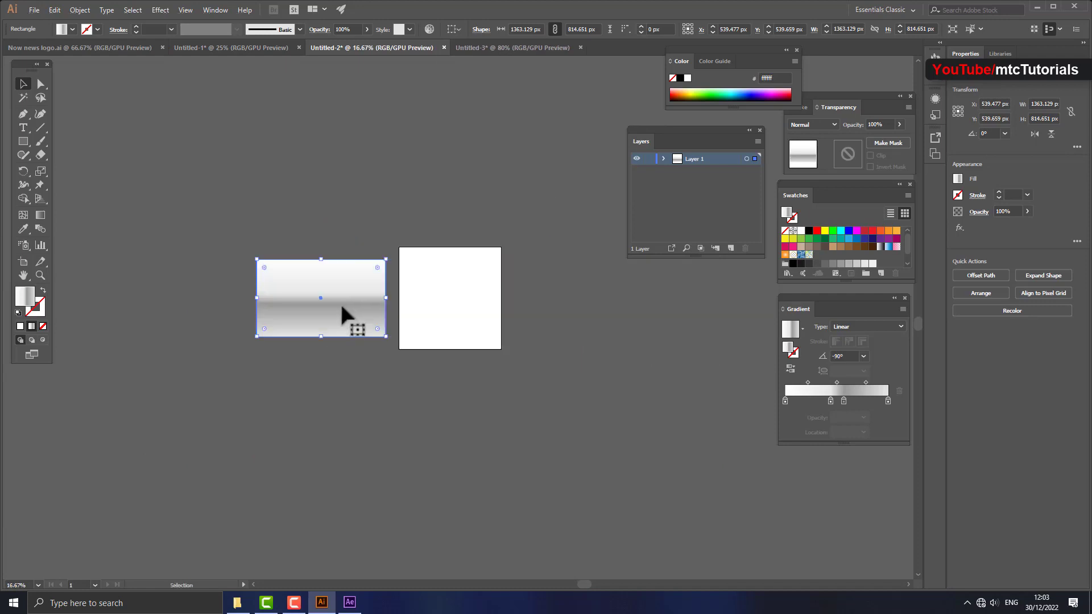
Move the red rectangle beside the Untitled-3 artboard, then select the grey rectangle in Untitled-1.
{"action": "left_click", "coordinate": [512, 47]}
{"action": "scroll", "coordinate": [501, 279], "scroll_direction": "down", "scroll_amount": 4}
{"action": "left_click_drag", "start_coordinate": [486, 323], "coordinate": [329, 321]}
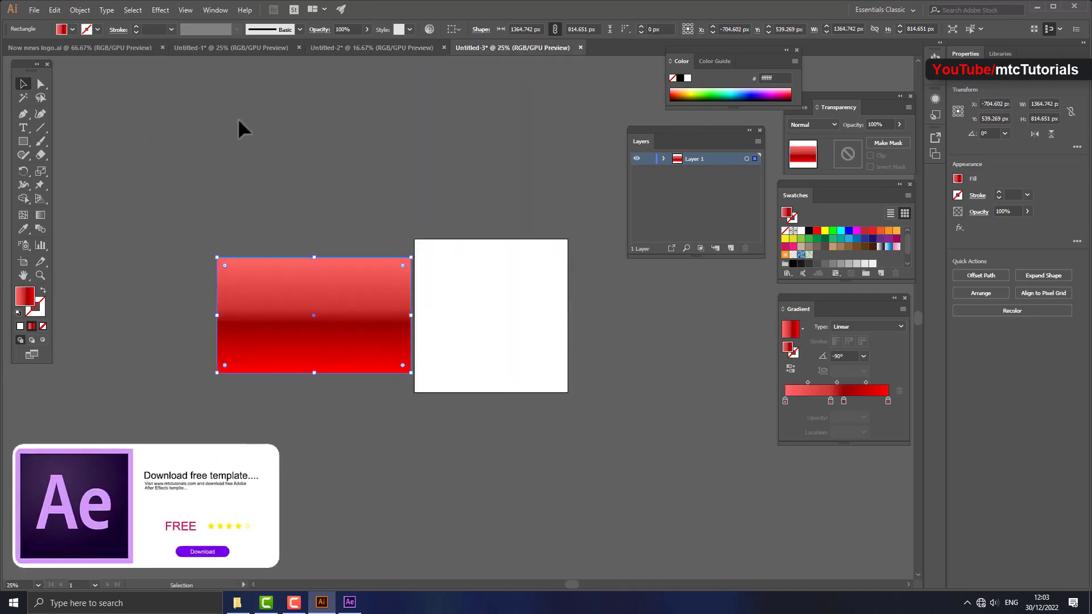
{"action": "left_click", "coordinate": [121, 48]}
{"action": "left_click", "coordinate": [256, 48]}
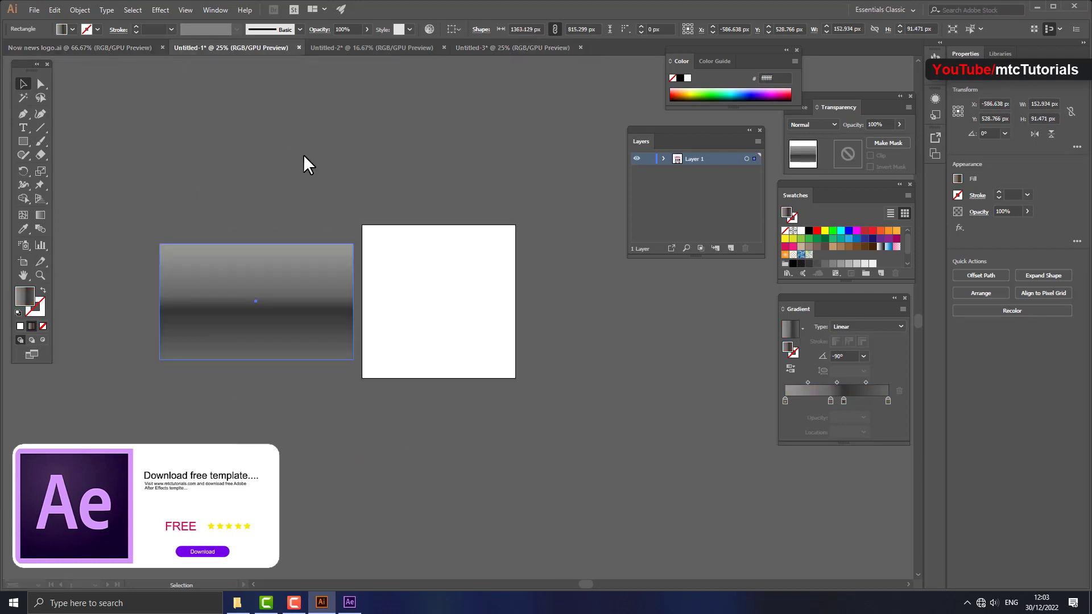
{"action": "left_click_drag", "start_coordinate": [294, 298], "coordinate": [298, 298]}
Export the grey rectangle from Untitled-1 as PNG file 1 in the Footages folder.
{"action": "left_click", "coordinate": [36, 5]}
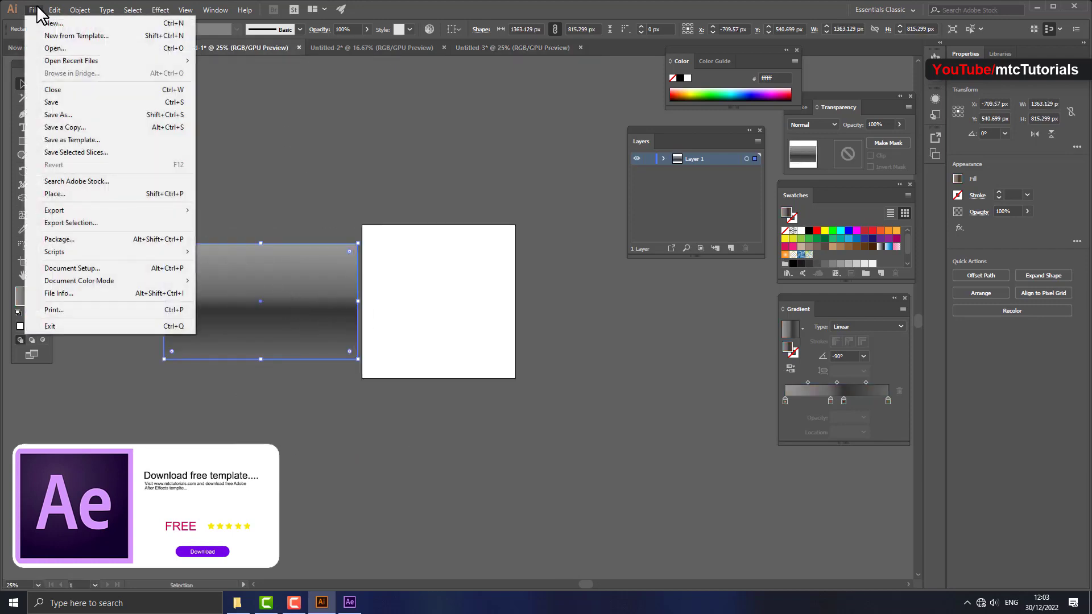
{"action": "mouse_move", "coordinate": [100, 212]}
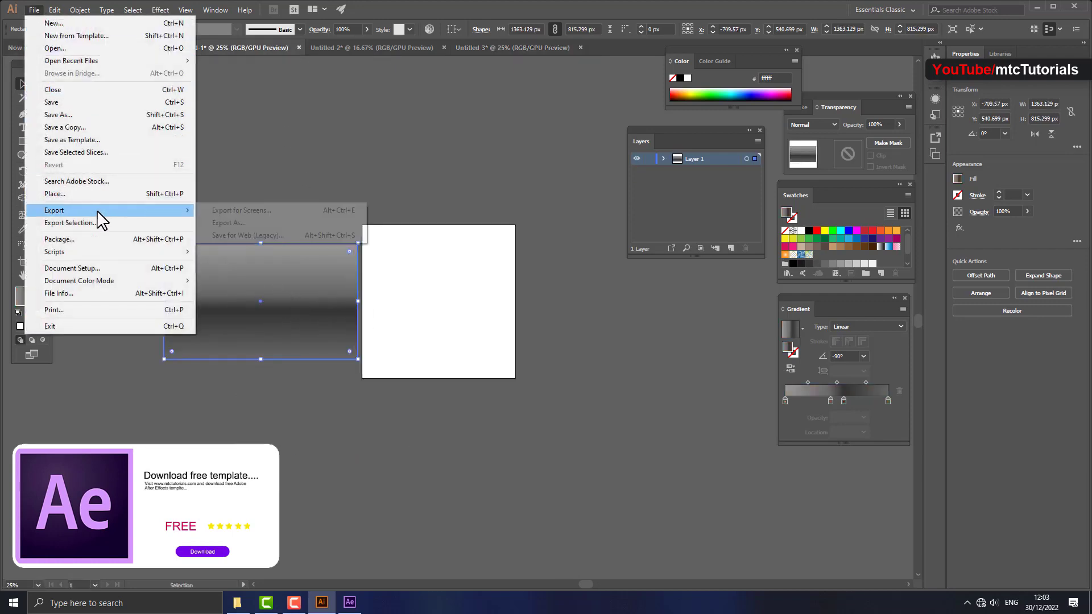
{"action": "left_click", "coordinate": [241, 223]}
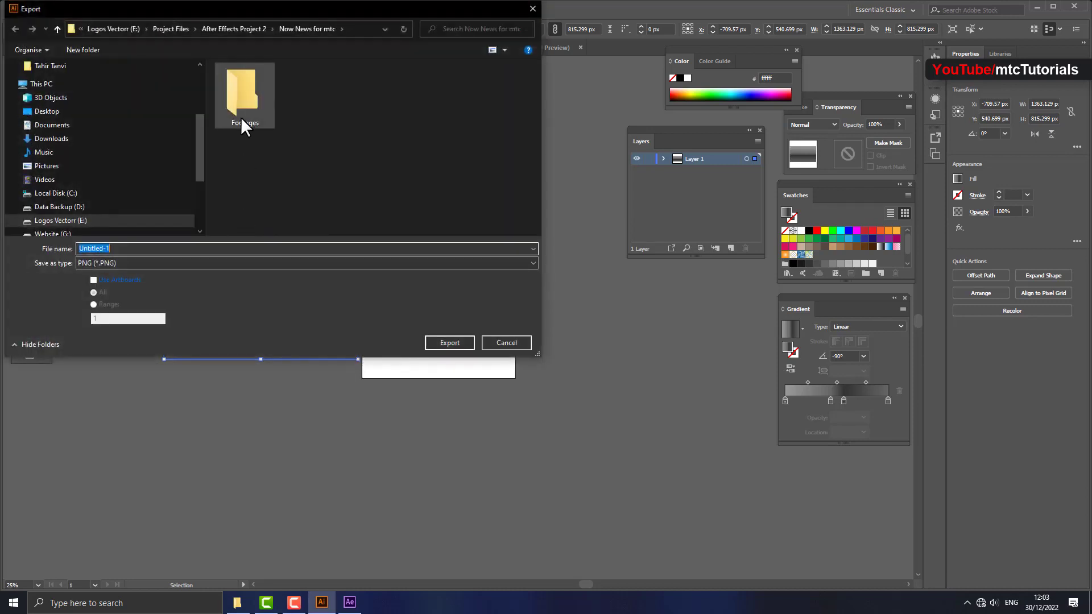
{"action": "double_click", "coordinate": [242, 111]}
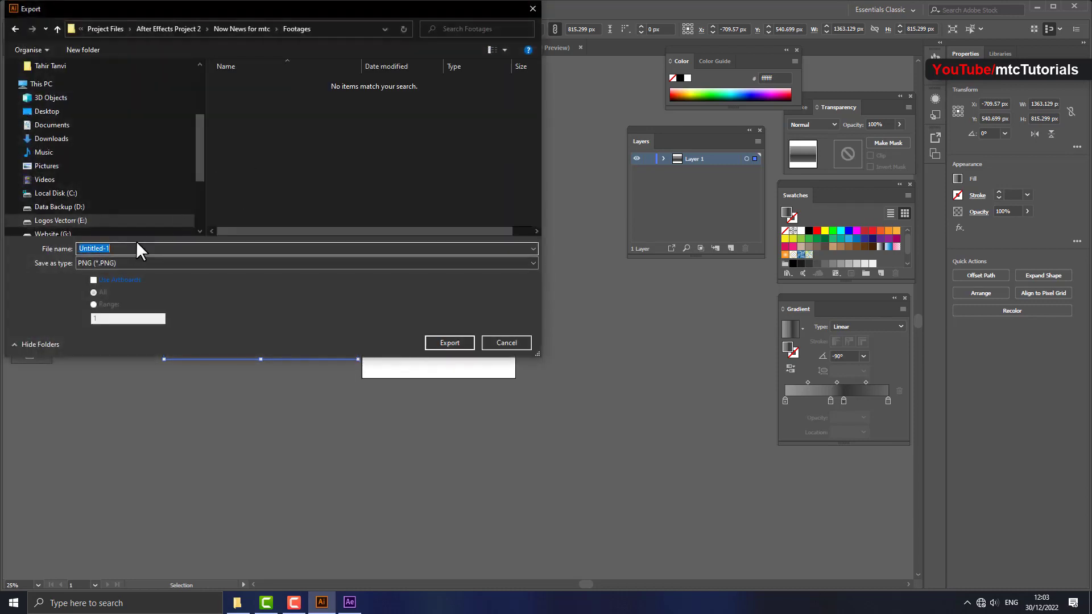
{"action": "type", "text": "1"}
{"action": "left_click", "coordinate": [443, 342]}
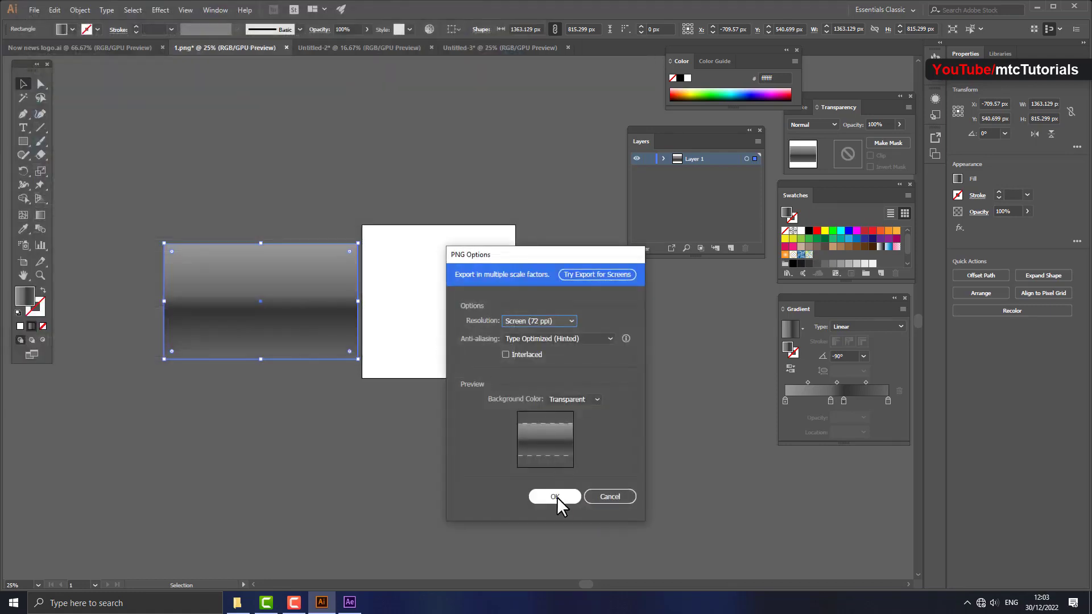
{"action": "left_click", "coordinate": [555, 497]}
Export the white rectangle from Untitled-2 as PNG file 2.
{"action": "left_click", "coordinate": [415, 48]}
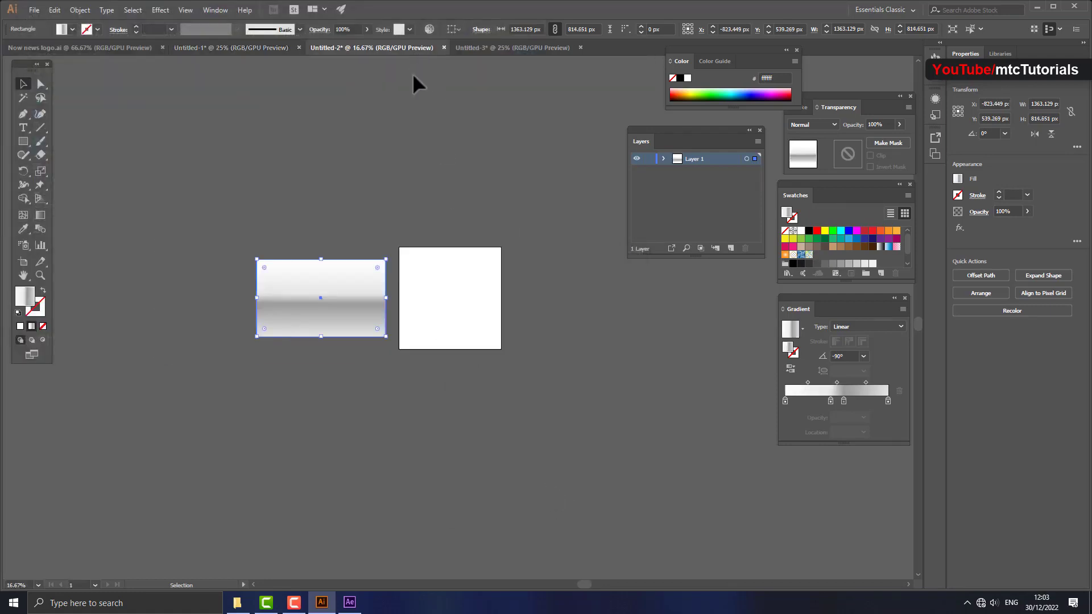
{"action": "left_click", "coordinate": [35, 10]}
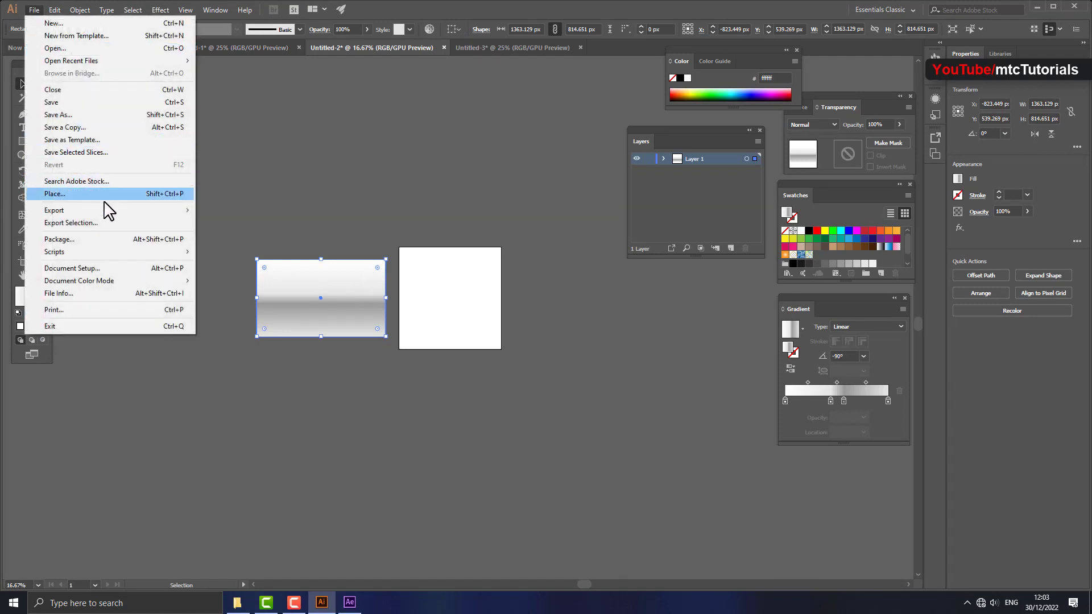
{"action": "mouse_move", "coordinate": [105, 209]}
{"action": "left_click", "coordinate": [234, 222]}
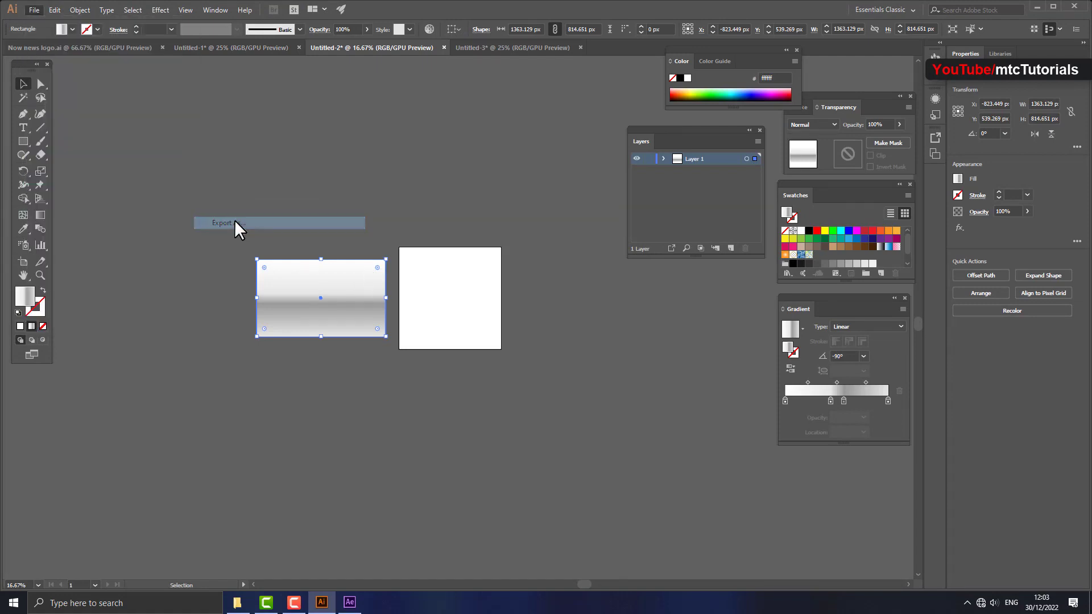
{"action": "type", "text": "2"}
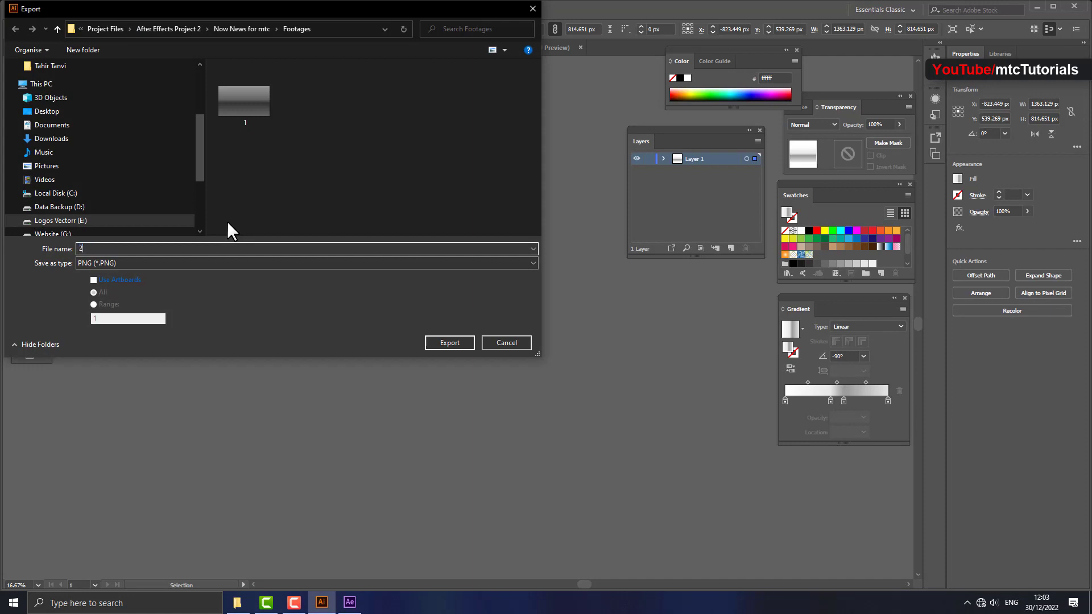
{"action": "left_click", "coordinate": [120, 263]}
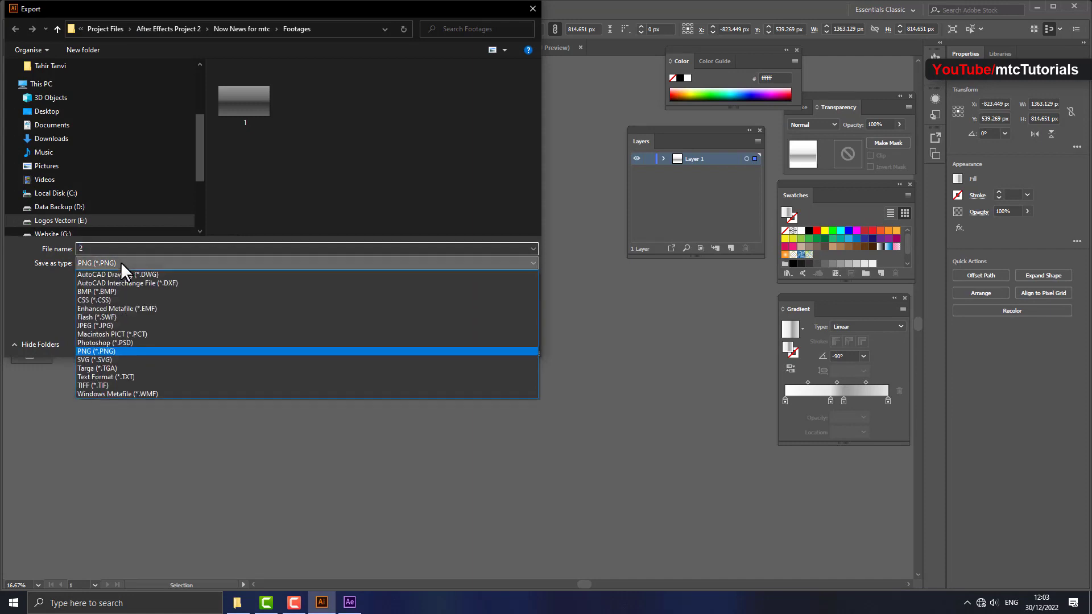
{"action": "left_click", "coordinate": [108, 351]}
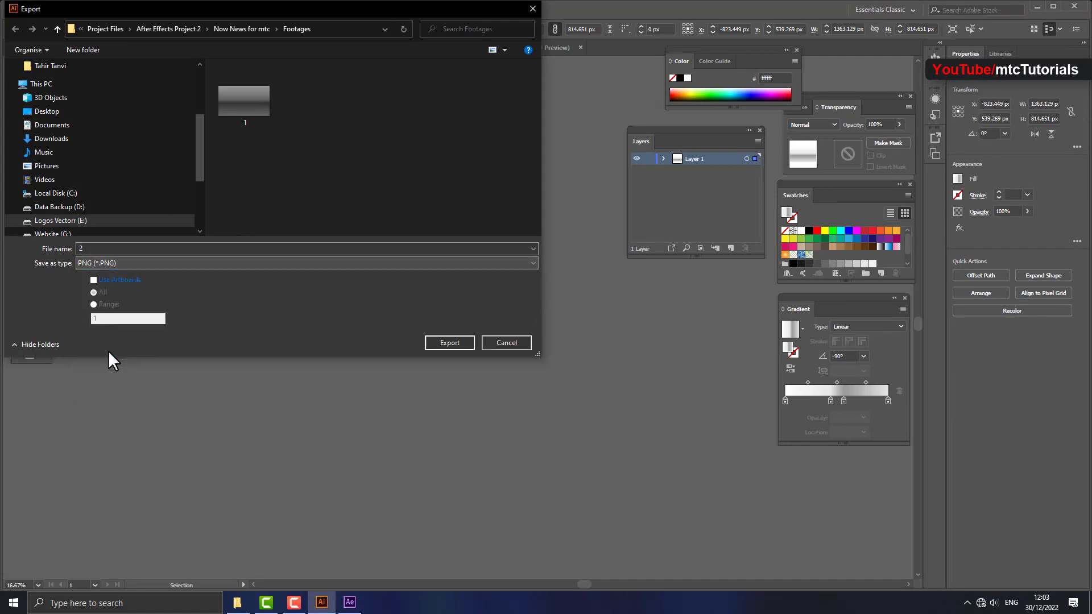
{"action": "left_click", "coordinate": [448, 342]}
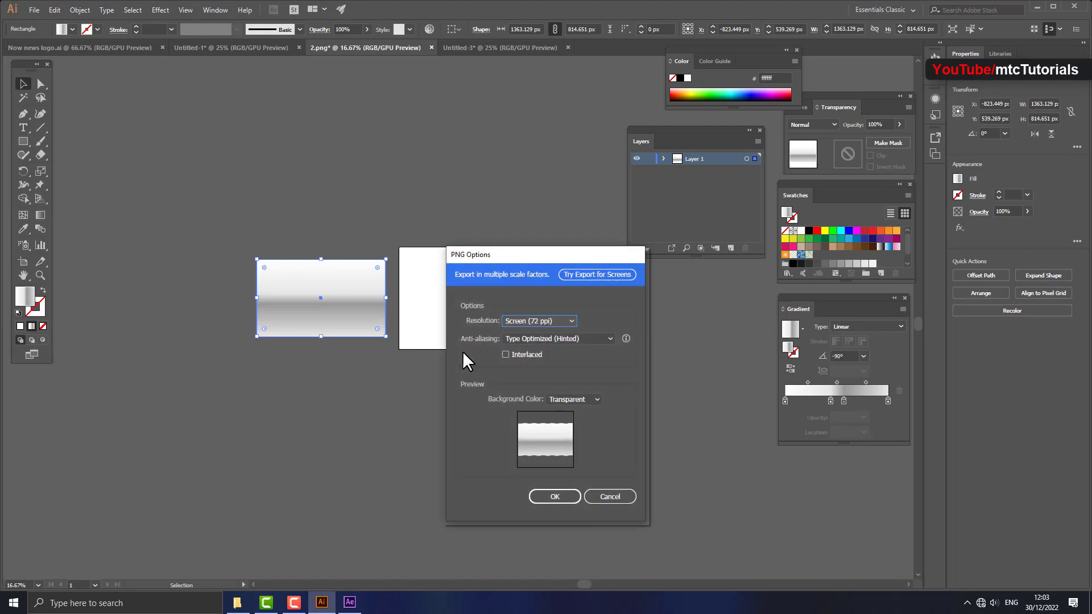
{"action": "left_click", "coordinate": [555, 495]}
Export the red rectangle from Untitled-3 as PNG file 3, then return to the logo document.
{"action": "left_click", "coordinate": [539, 45]}
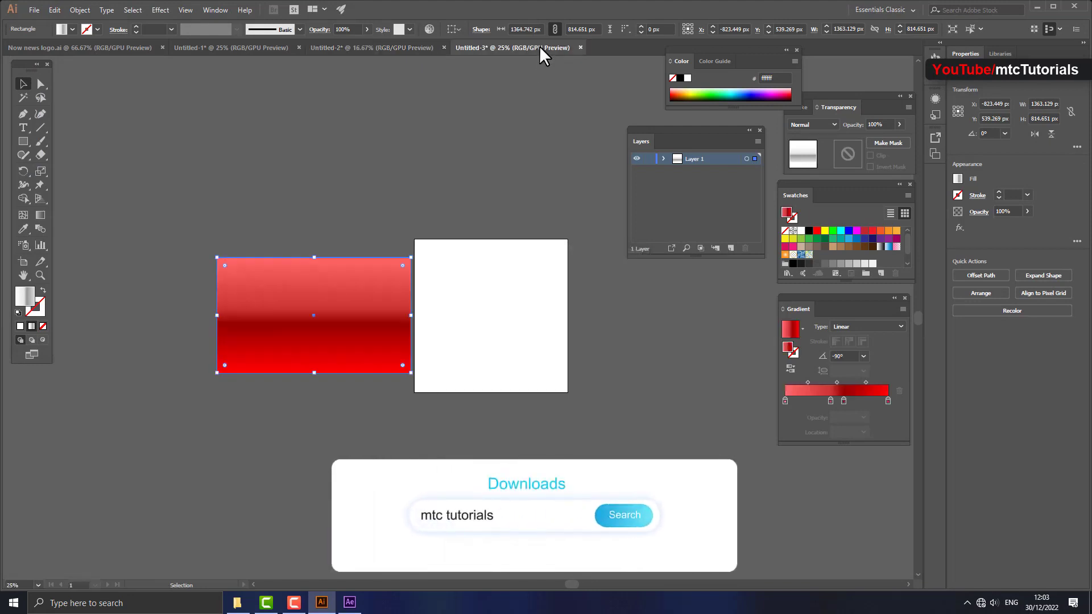
{"action": "left_click", "coordinate": [35, 10]}
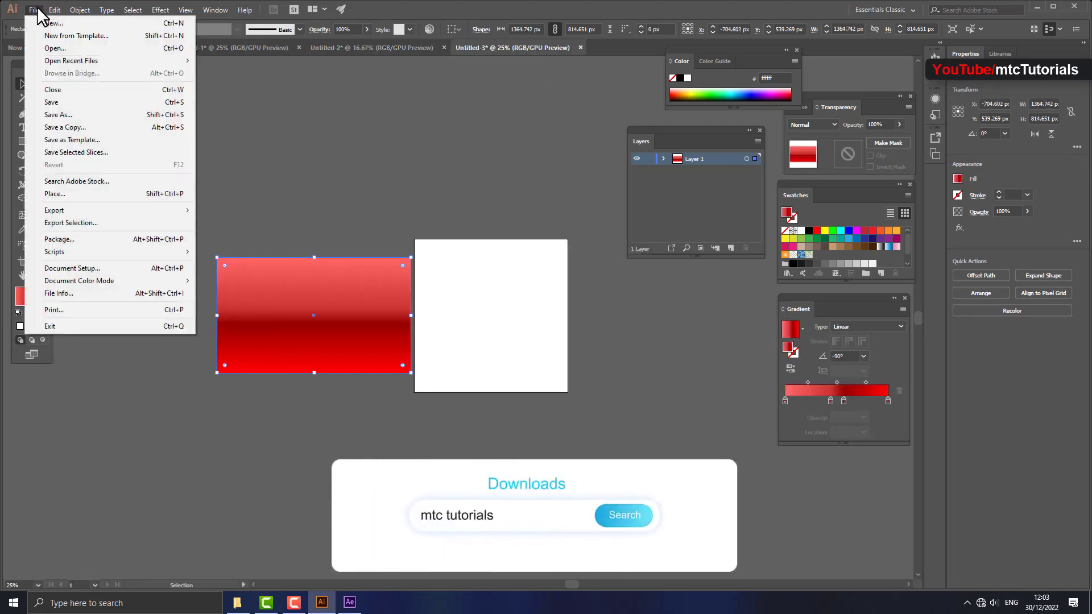
{"action": "mouse_move", "coordinate": [118, 215]}
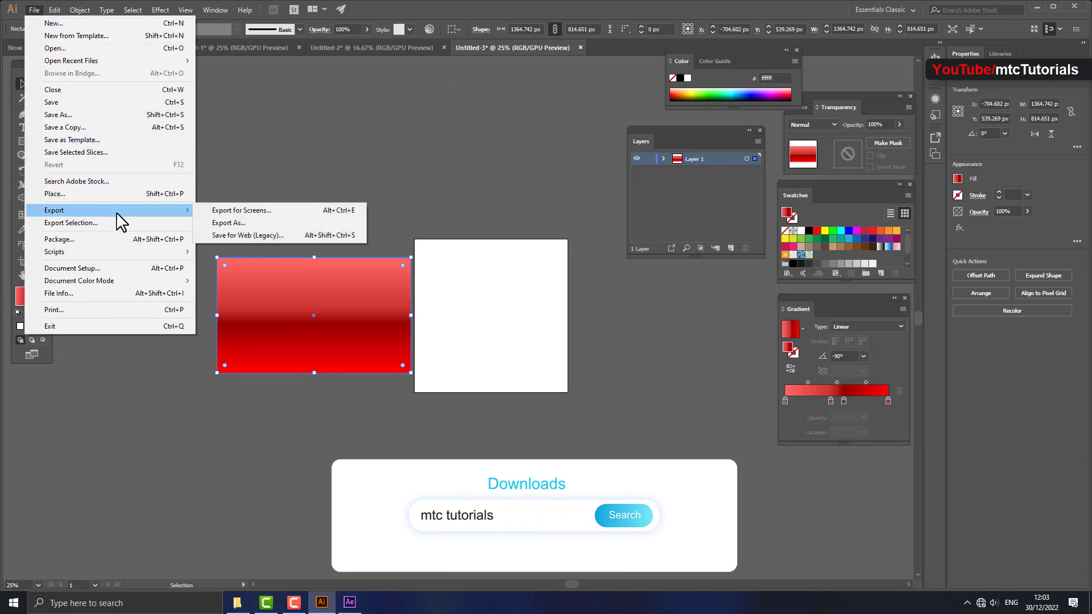
{"action": "left_click", "coordinate": [237, 223]}
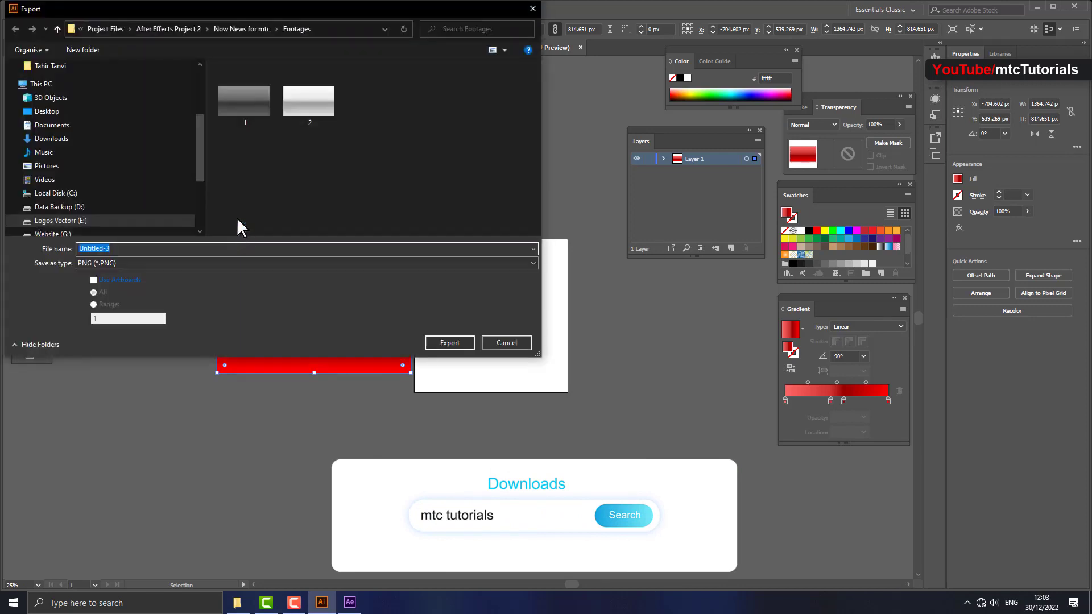
{"action": "type", "text": "3"}
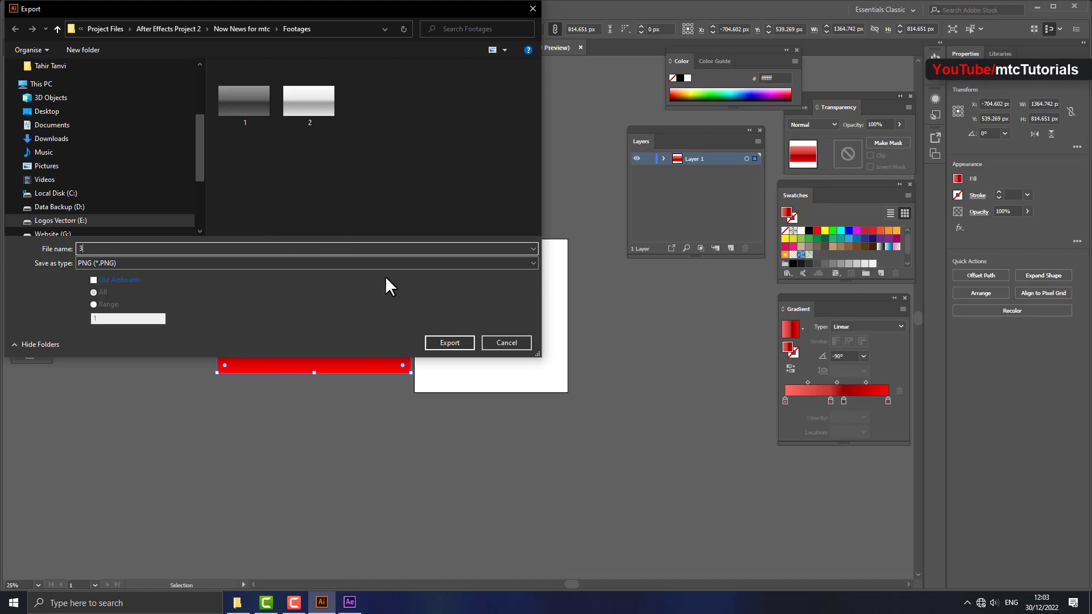
{"action": "left_click", "coordinate": [434, 345]}
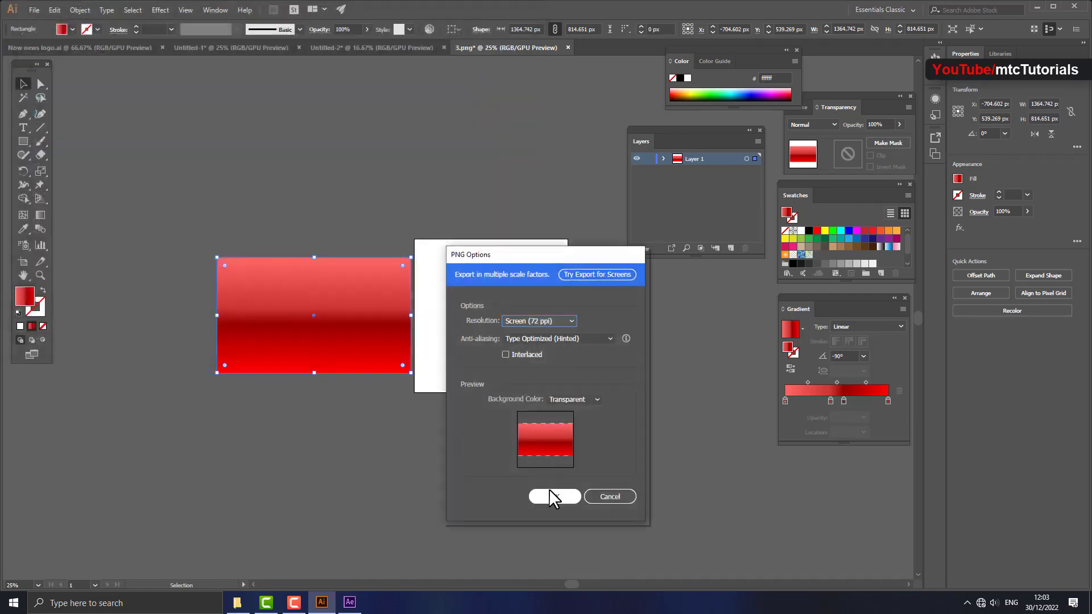
{"action": "left_click", "coordinate": [550, 492]}
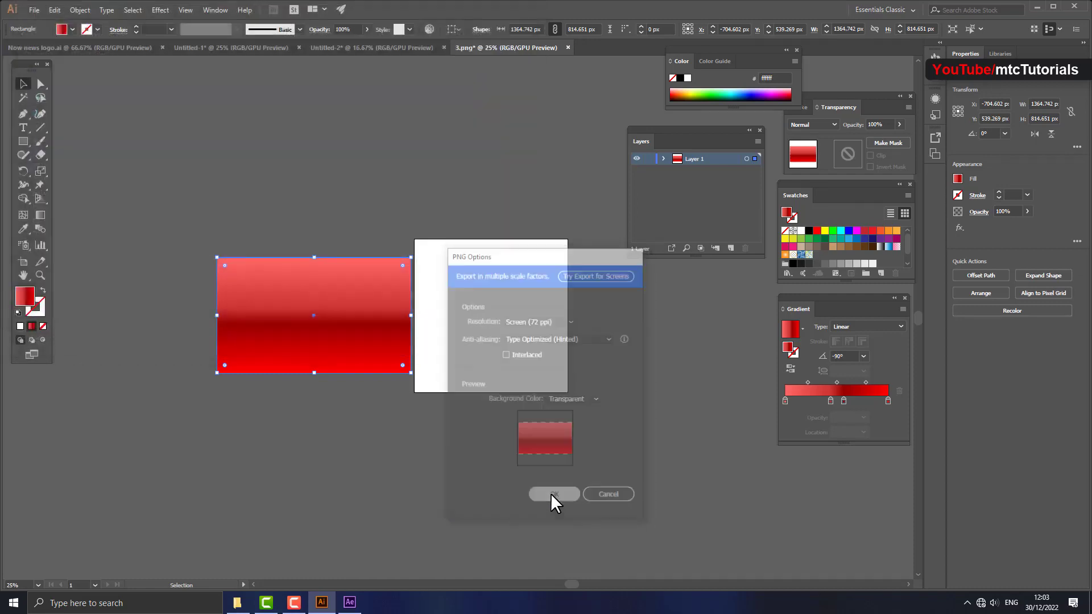
{"action": "left_click", "coordinate": [121, 45]}
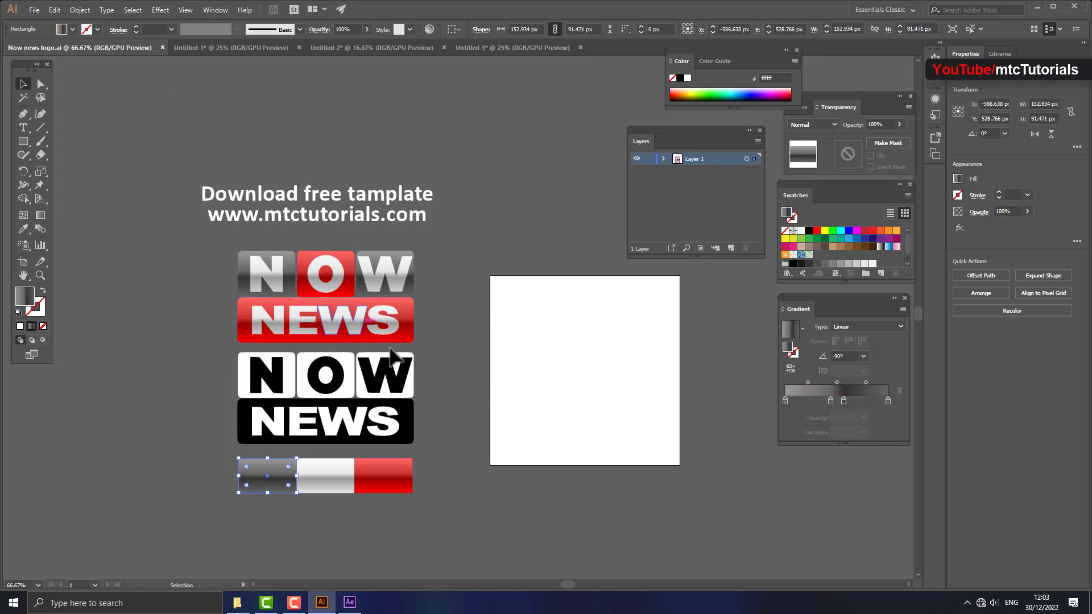
Select the white N tile in the black-and-white logo and copy it.
{"action": "left_click", "coordinate": [455, 432]}
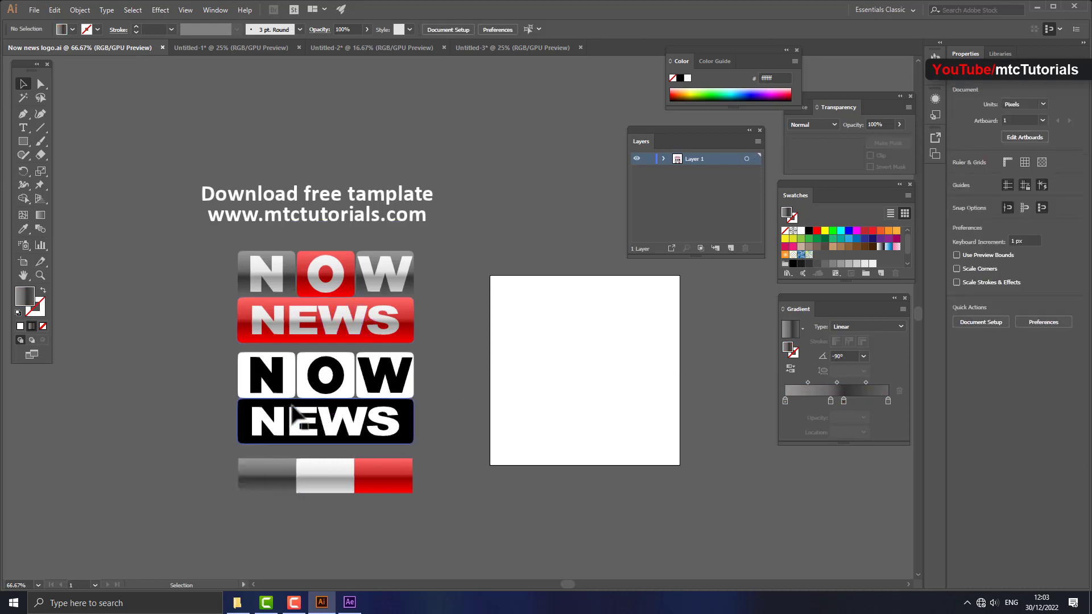
{"action": "scroll", "coordinate": [286, 405], "scroll_direction": "up", "scroll_amount": 1}
{"action": "left_click", "coordinate": [294, 372]}
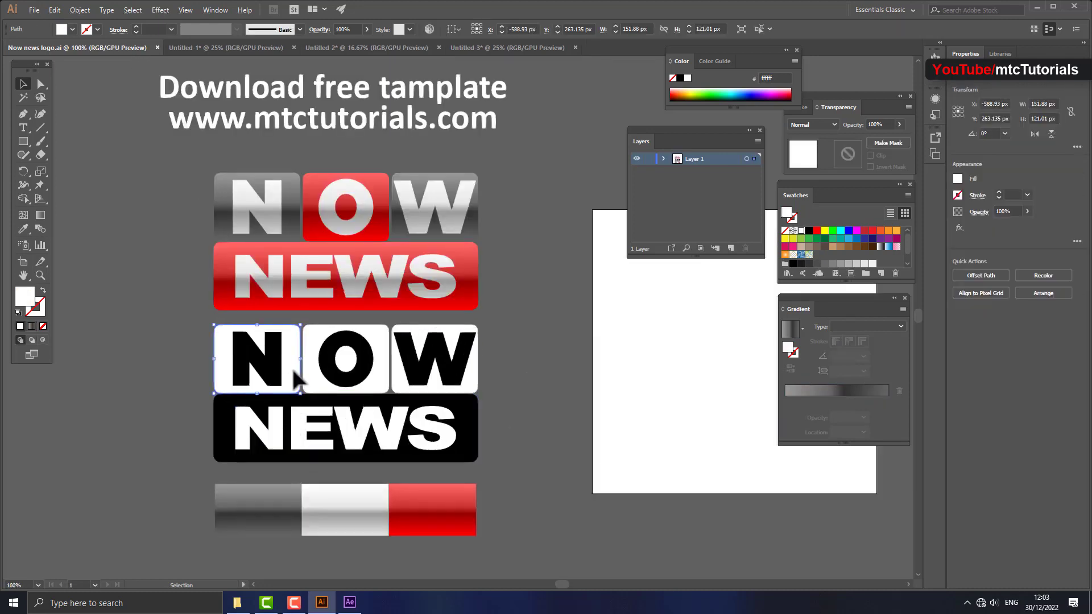
{"action": "left_click", "coordinate": [54, 10]}
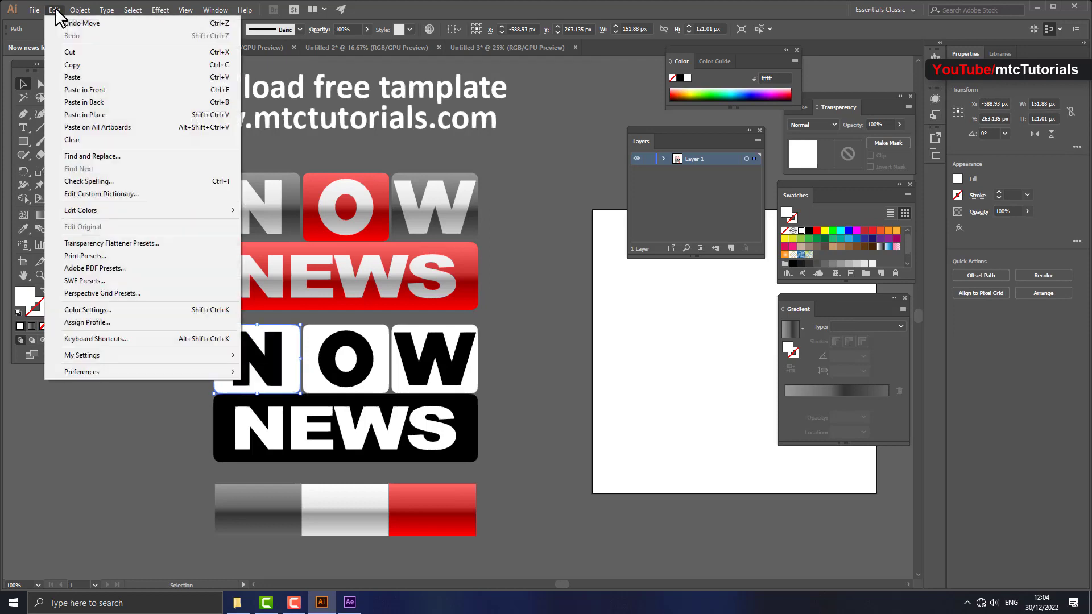
{"action": "left_click", "coordinate": [88, 68]}
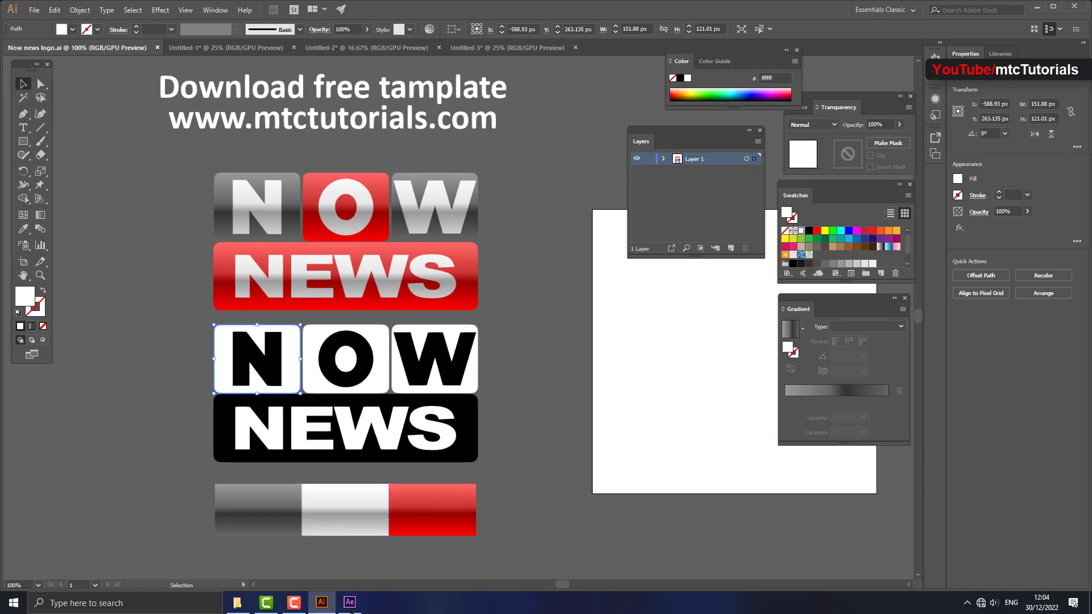
Add black solid layer 1 masked to the pasted rounded tile, with the transparency grid shown.
{"action": "mouse_move", "coordinate": [351, 604]}
{"action": "left_click", "coordinate": [292, 554]}
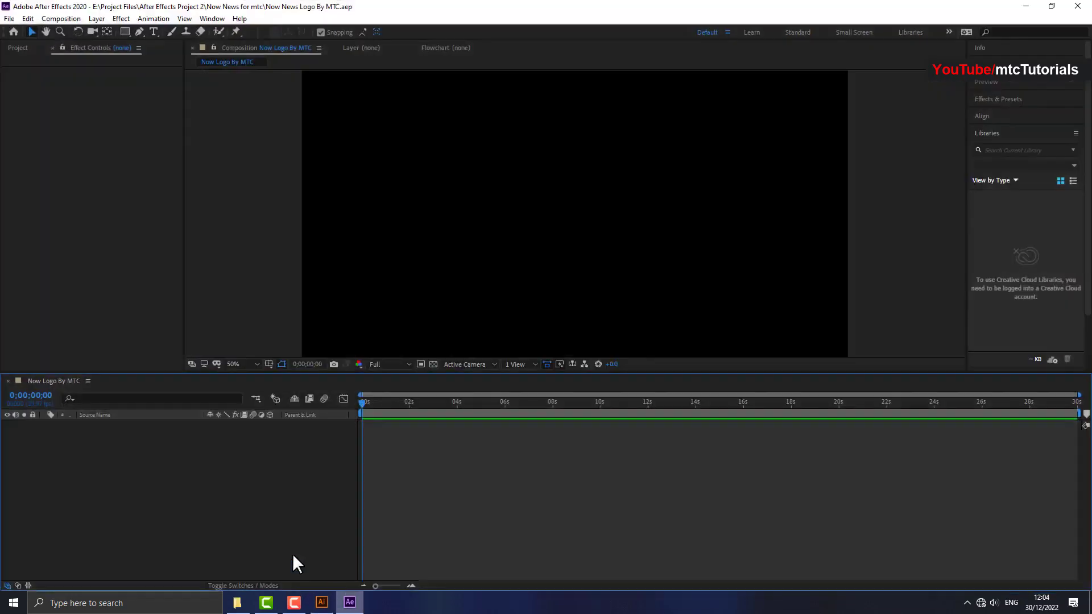
{"action": "right_click", "coordinate": [153, 493]}
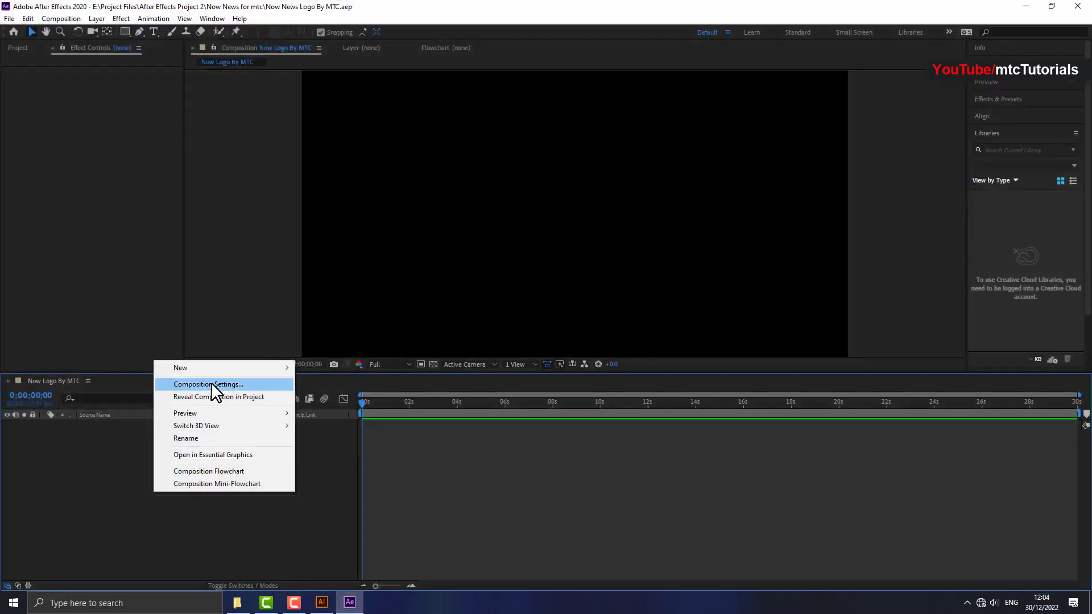
{"action": "mouse_move", "coordinate": [231, 366]}
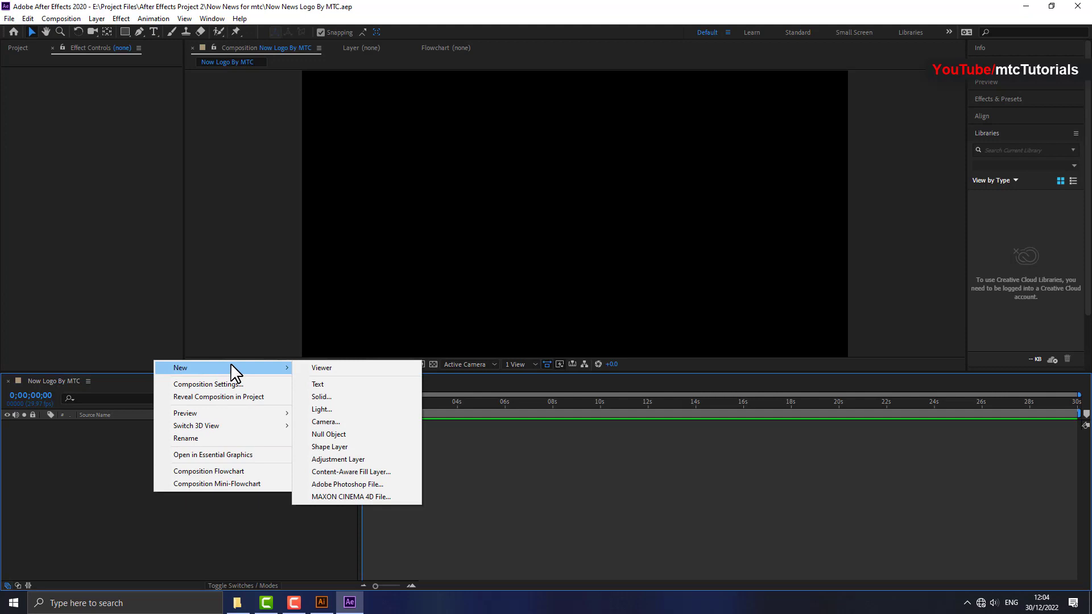
{"action": "left_click", "coordinate": [358, 405]}
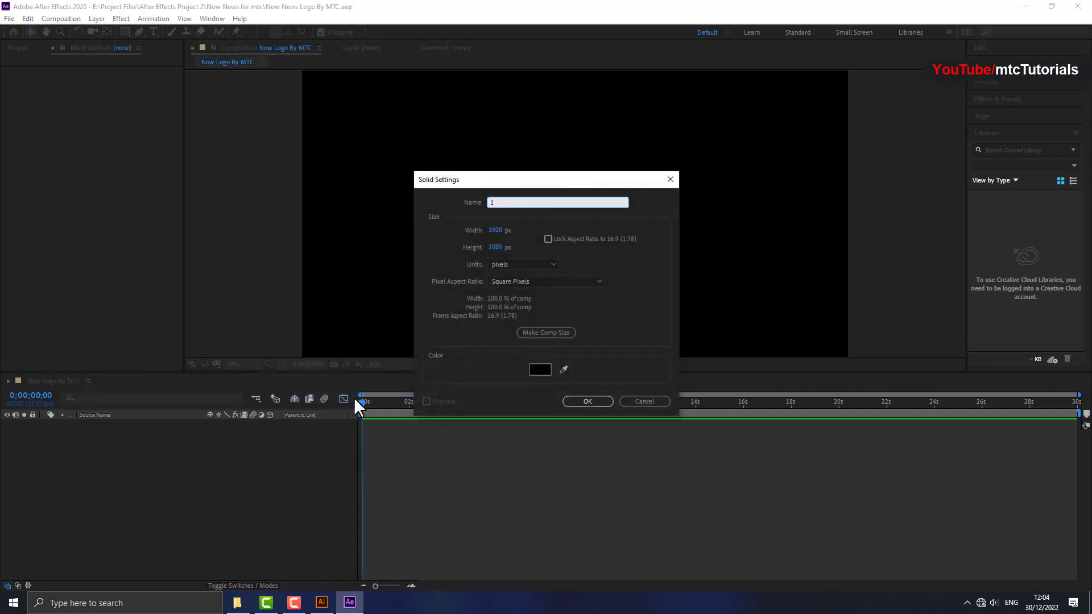
{"action": "left_click", "coordinate": [594, 401]}
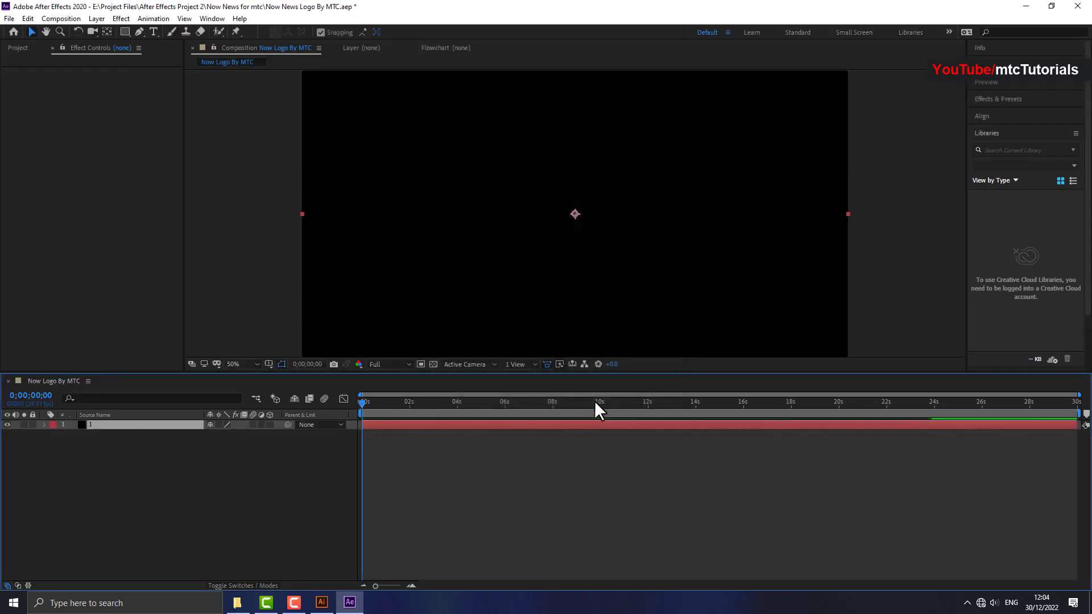
{"action": "left_click", "coordinate": [28, 19]}
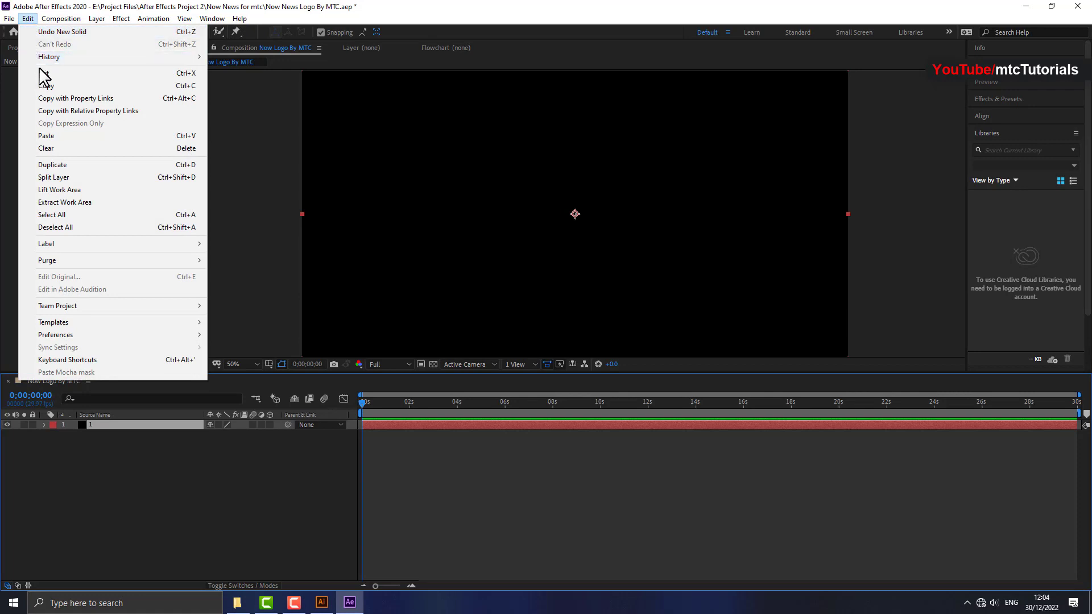
{"action": "left_click", "coordinate": [67, 135]}
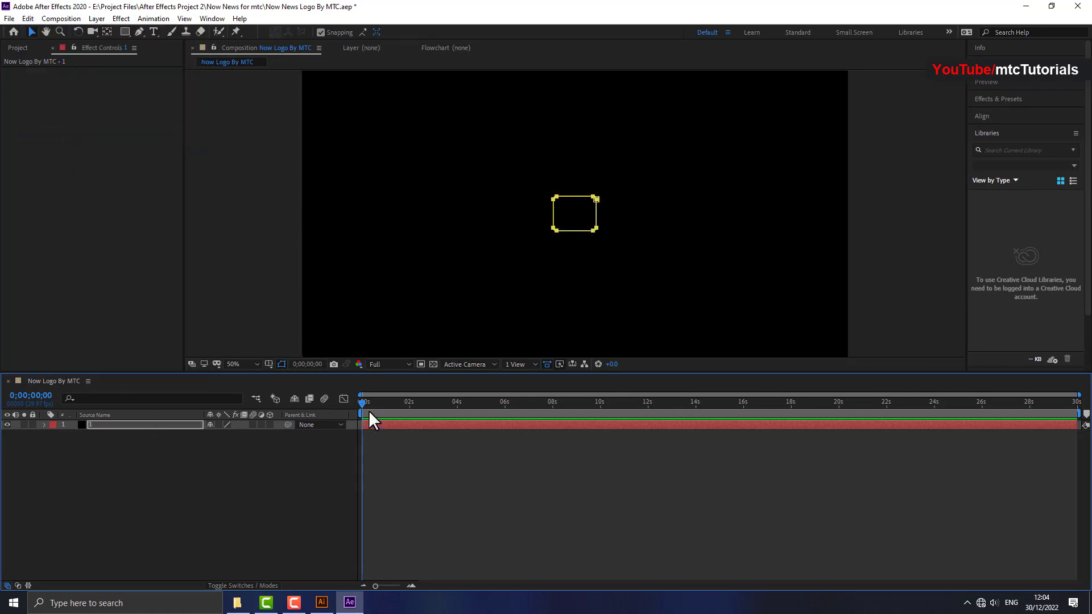
{"action": "left_click", "coordinate": [433, 364]}
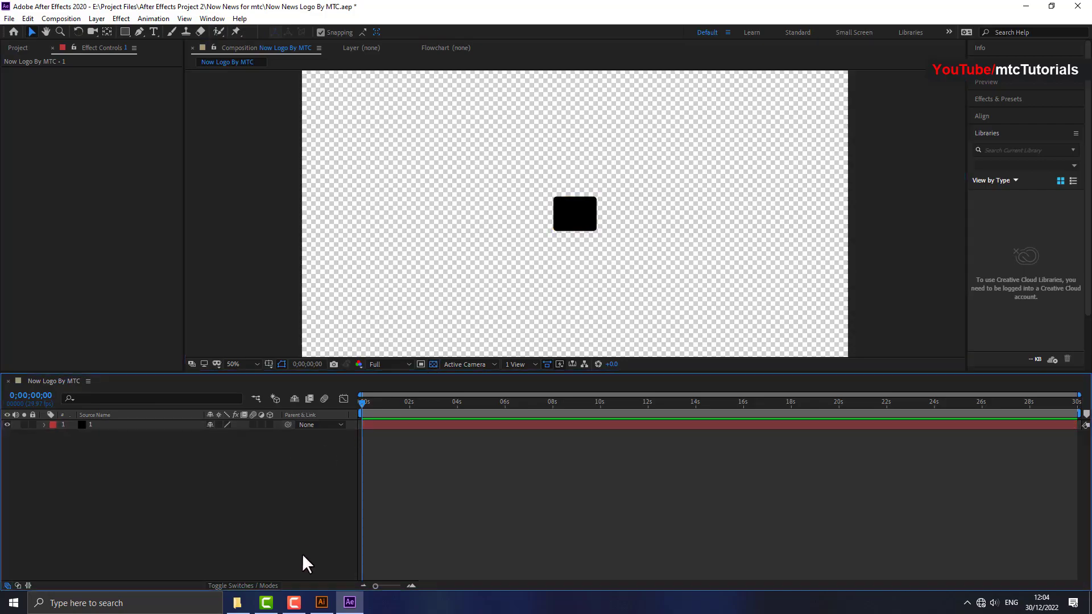
Copy the black N letter from the Illustrator logo.
{"action": "left_click", "coordinate": [322, 603]}
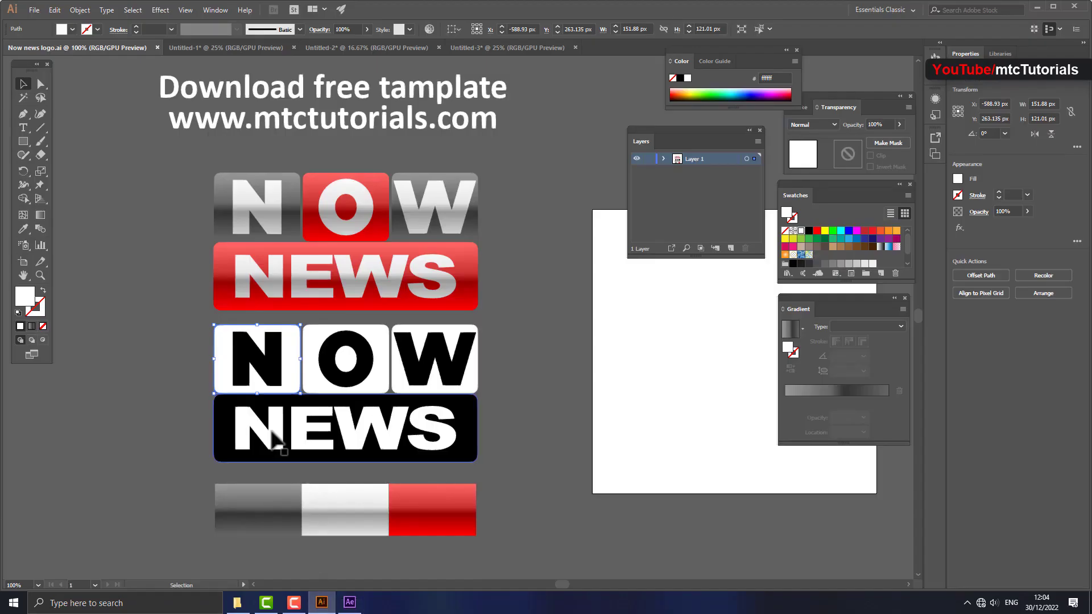
{"action": "left_click", "coordinate": [271, 375]}
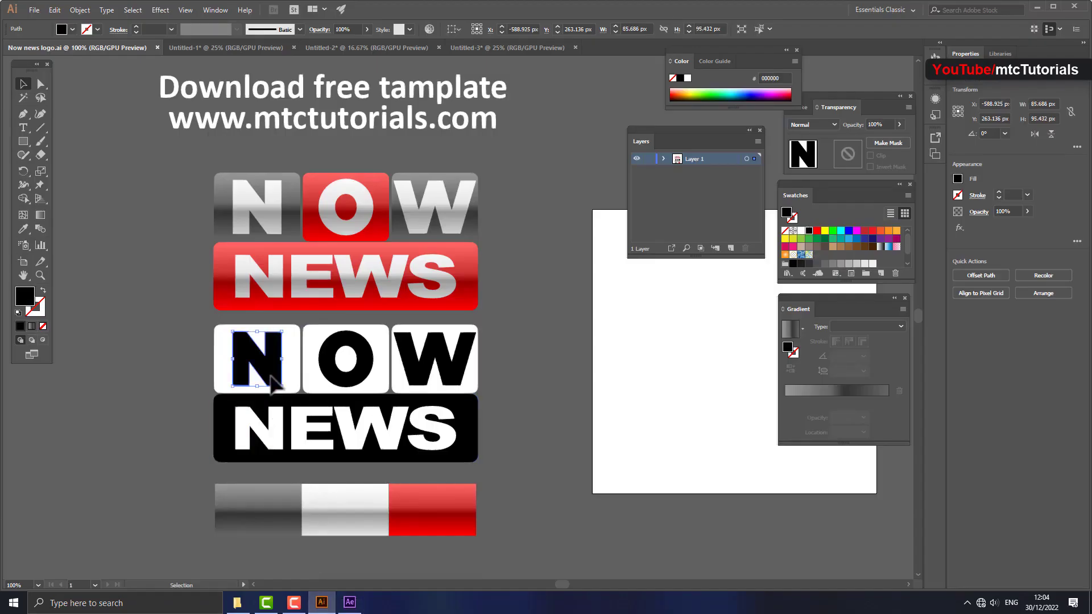
{"action": "left_click", "coordinate": [52, 9]}
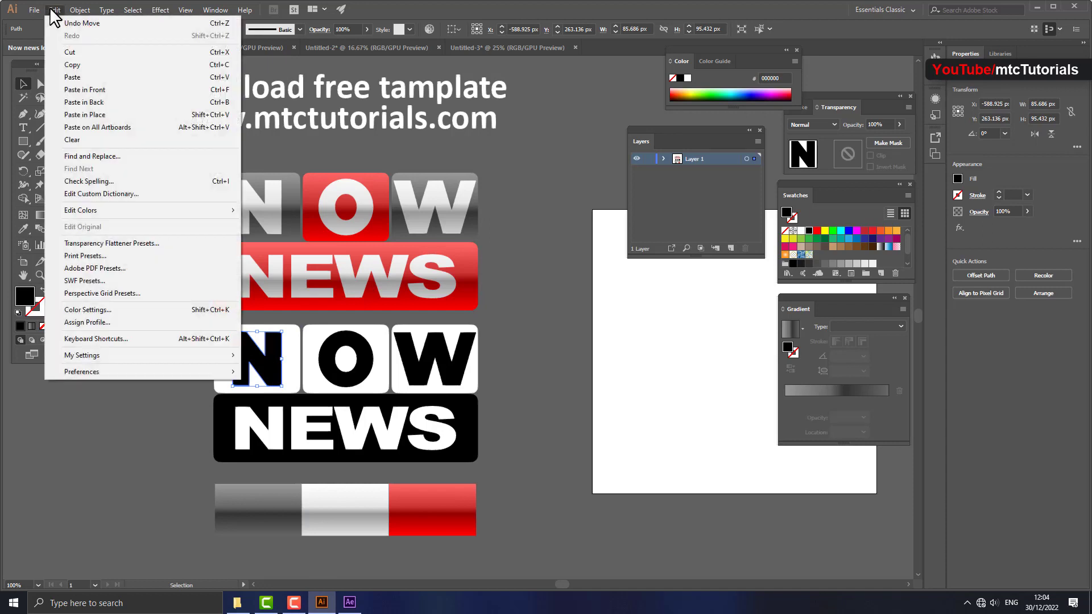
{"action": "left_click", "coordinate": [81, 65]}
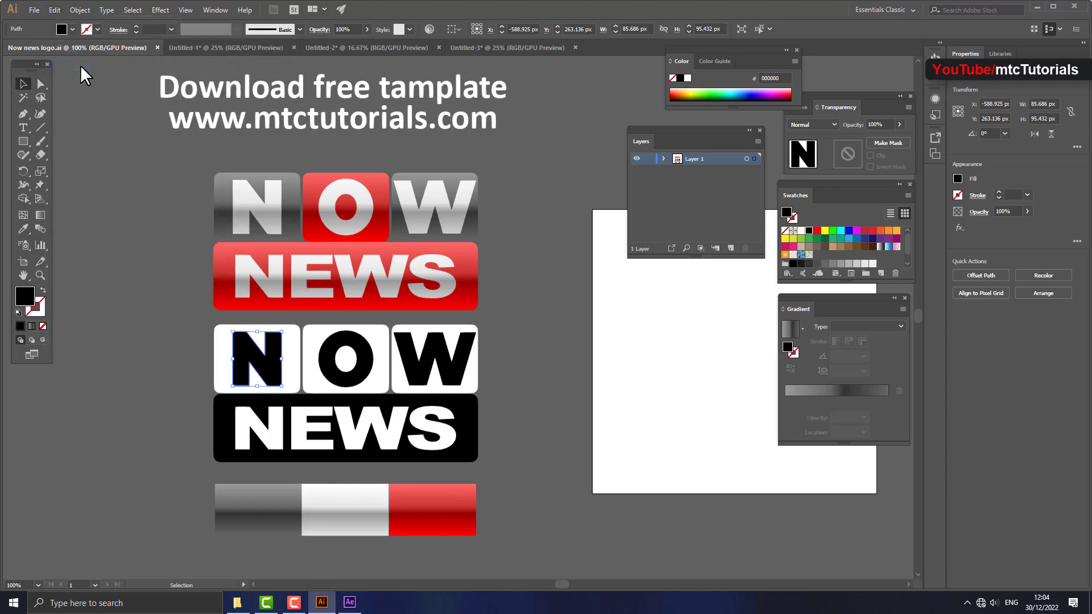
{"action": "left_click", "coordinate": [353, 606]}
Add black solid layer 2 and paste the N letter path onto it as a mask.
{"action": "right_click", "coordinate": [126, 528]}
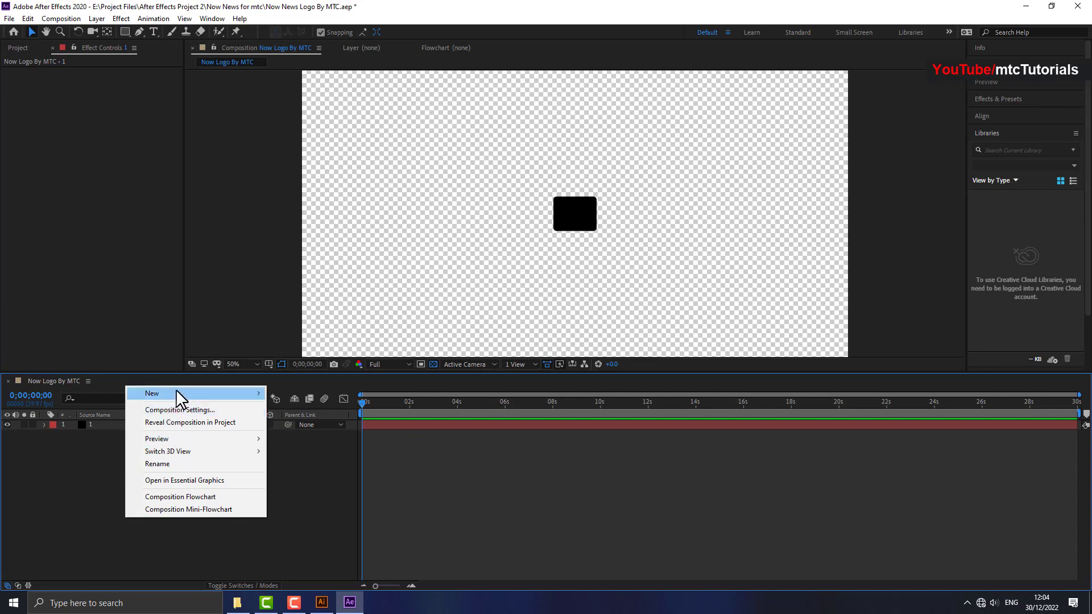
{"action": "mouse_move", "coordinate": [178, 394]}
{"action": "left_click", "coordinate": [312, 422]}
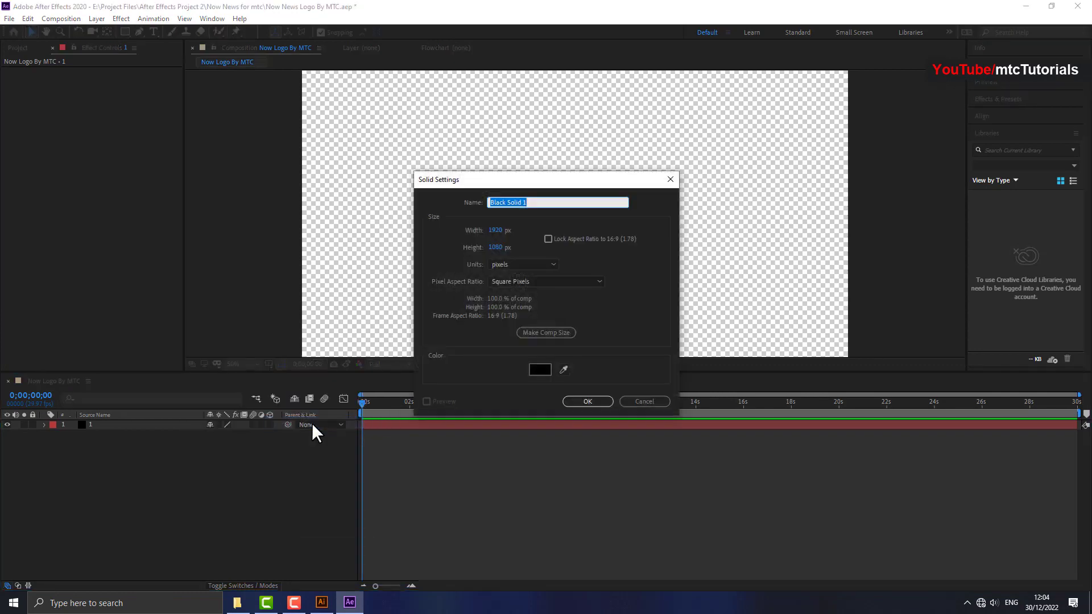
{"action": "left_click", "coordinate": [589, 401]}
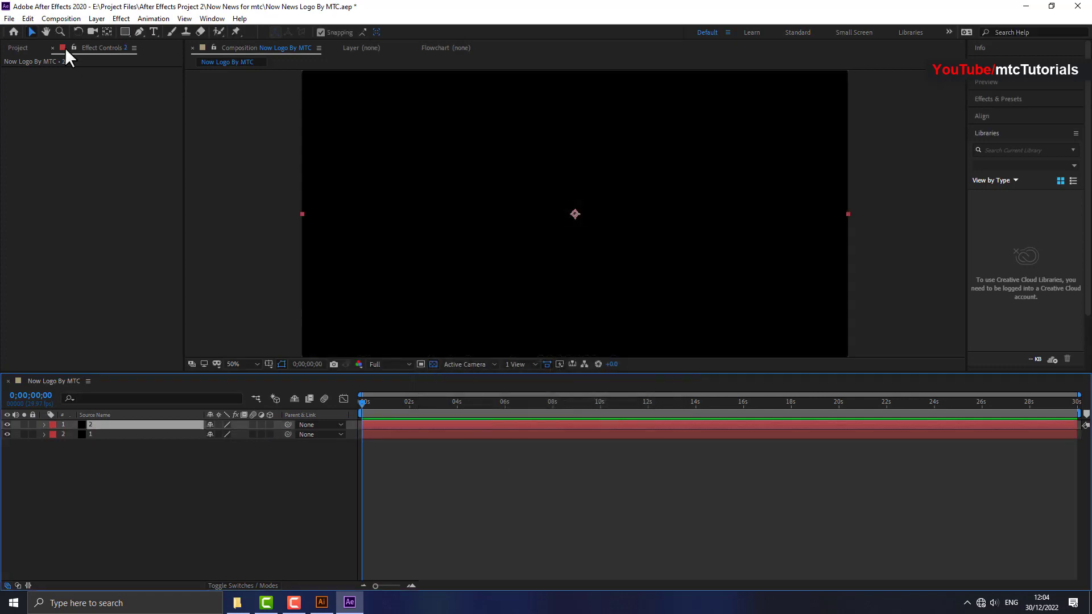
{"action": "left_click", "coordinate": [30, 18]}
{"action": "left_click", "coordinate": [51, 134]}
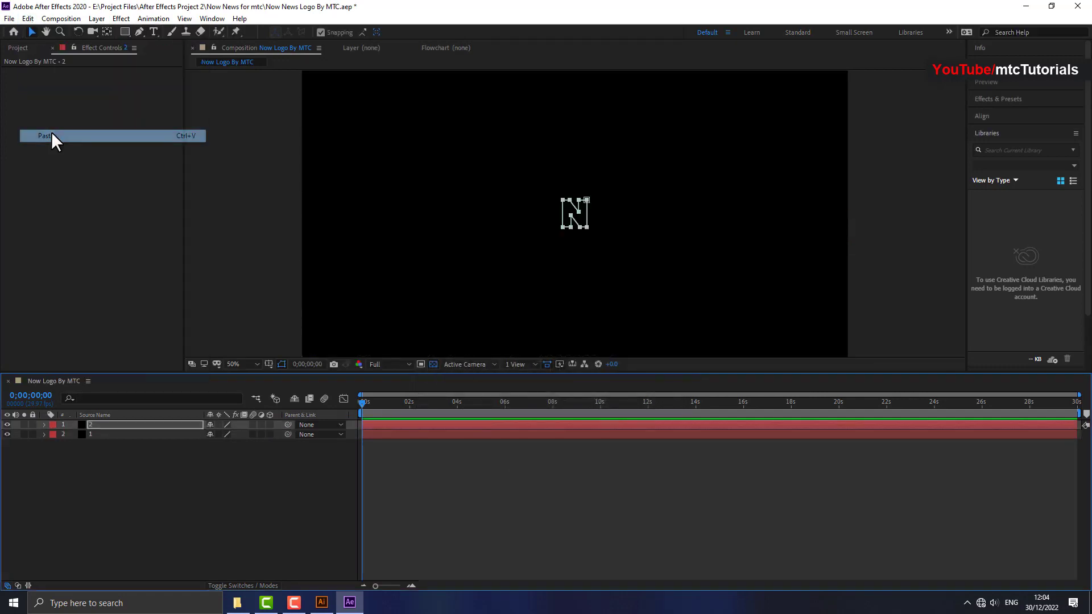
Copy the black O letter from the Illustrator logo.
{"action": "left_click", "coordinate": [320, 606]}
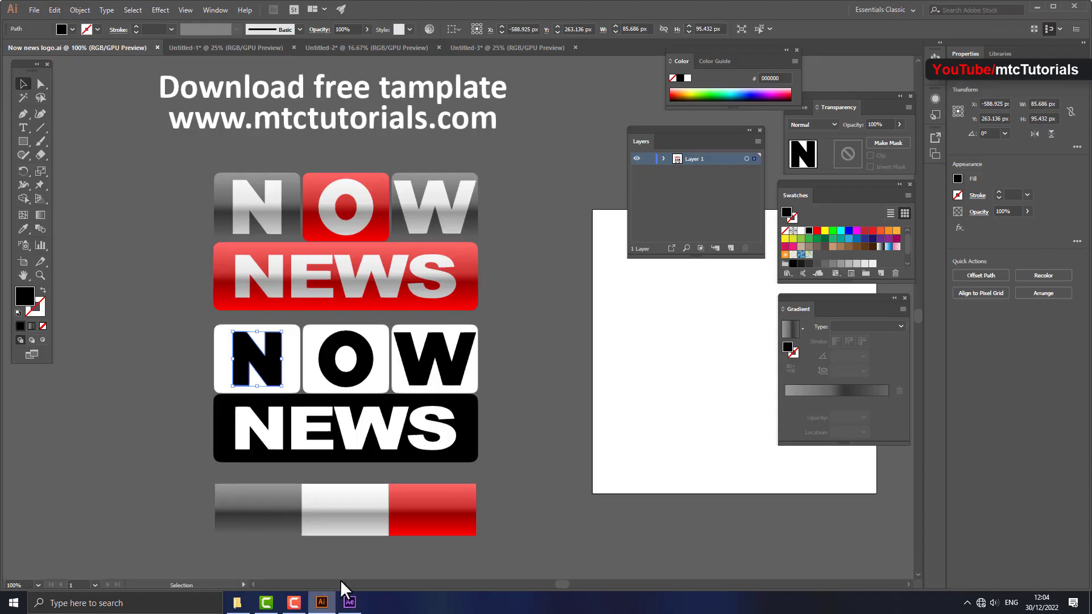
{"action": "left_click", "coordinate": [366, 375]}
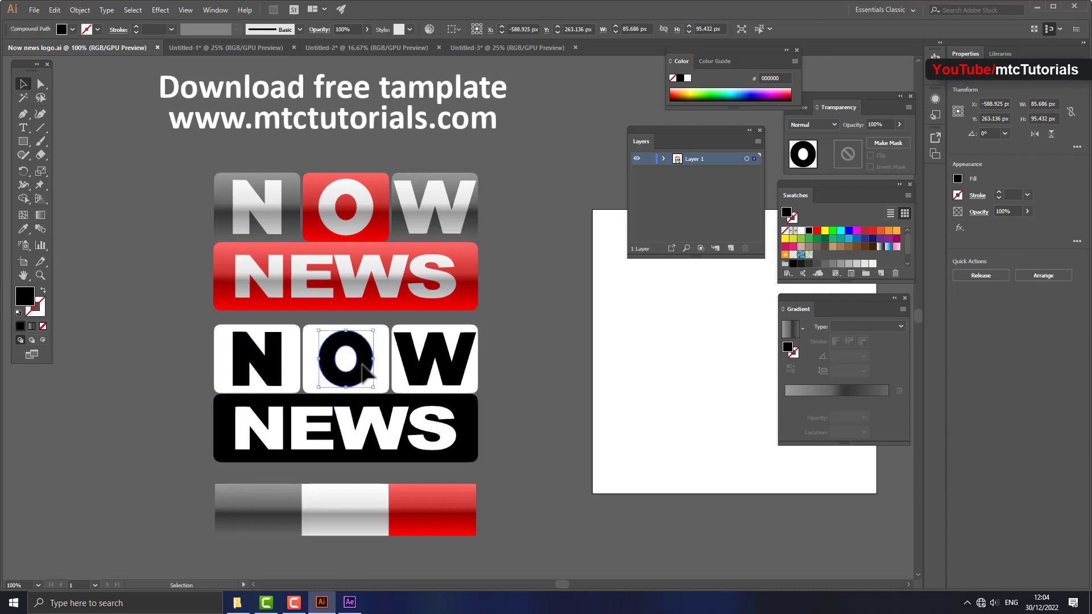
{"action": "left_click", "coordinate": [54, 8]}
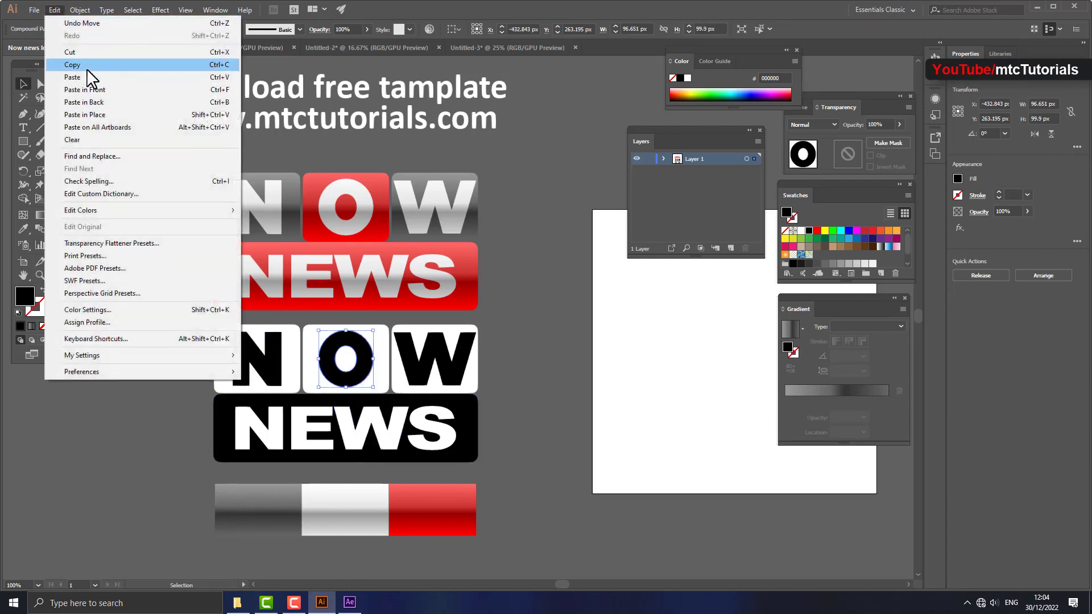
{"action": "left_click", "coordinate": [87, 68]}
Add black solid layer 3 and paste the O letter path onto it as a mask.
{"action": "left_click", "coordinate": [350, 602]}
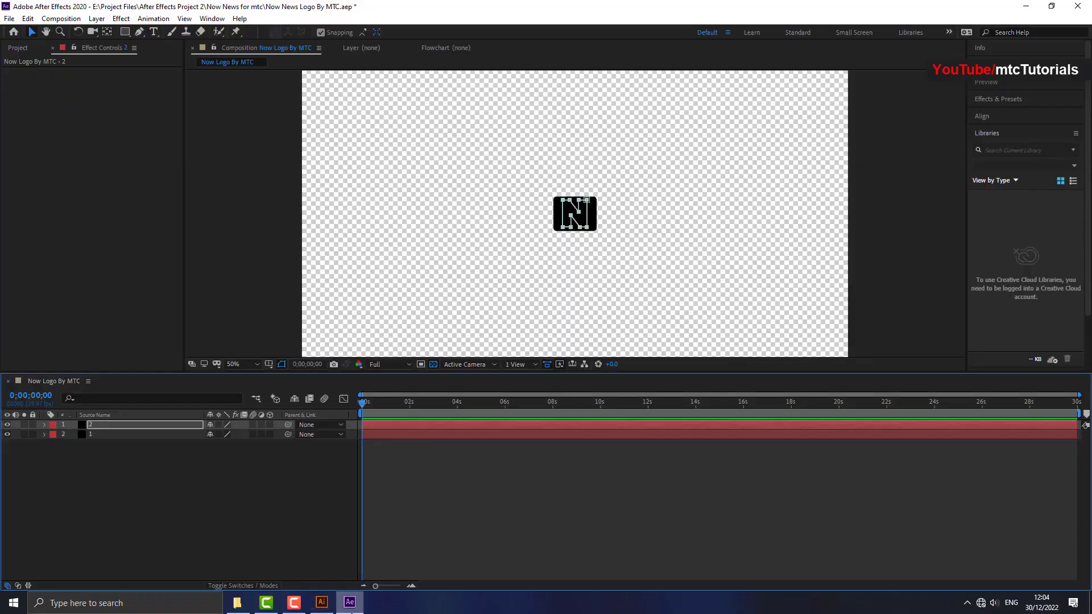
{"action": "right_click", "coordinate": [98, 475]}
{"action": "mouse_move", "coordinate": [171, 384]}
{"action": "left_click", "coordinate": [295, 410]}
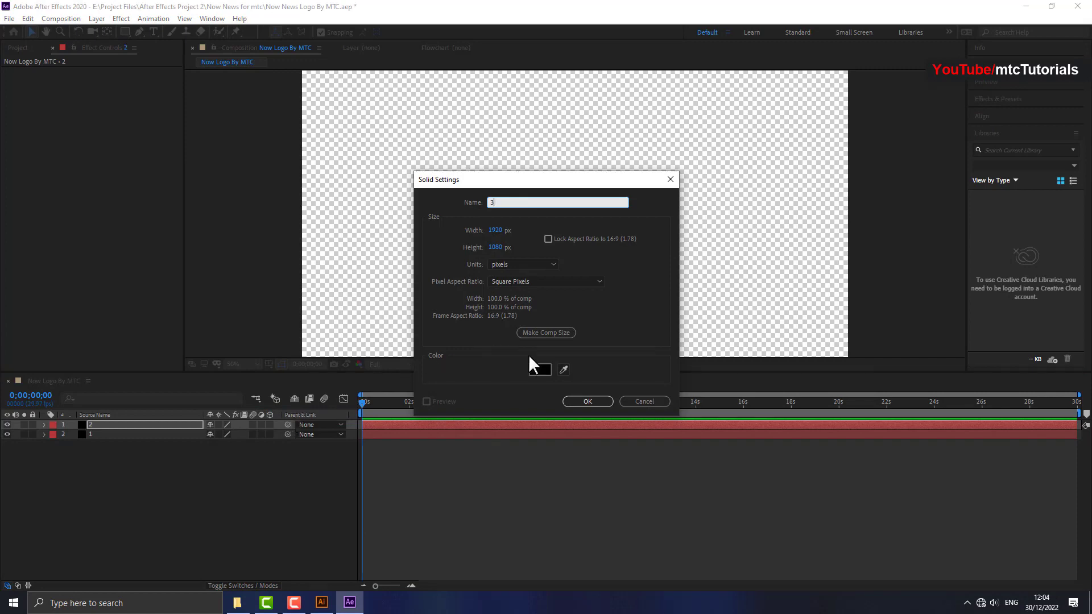
{"action": "left_click", "coordinate": [572, 400]}
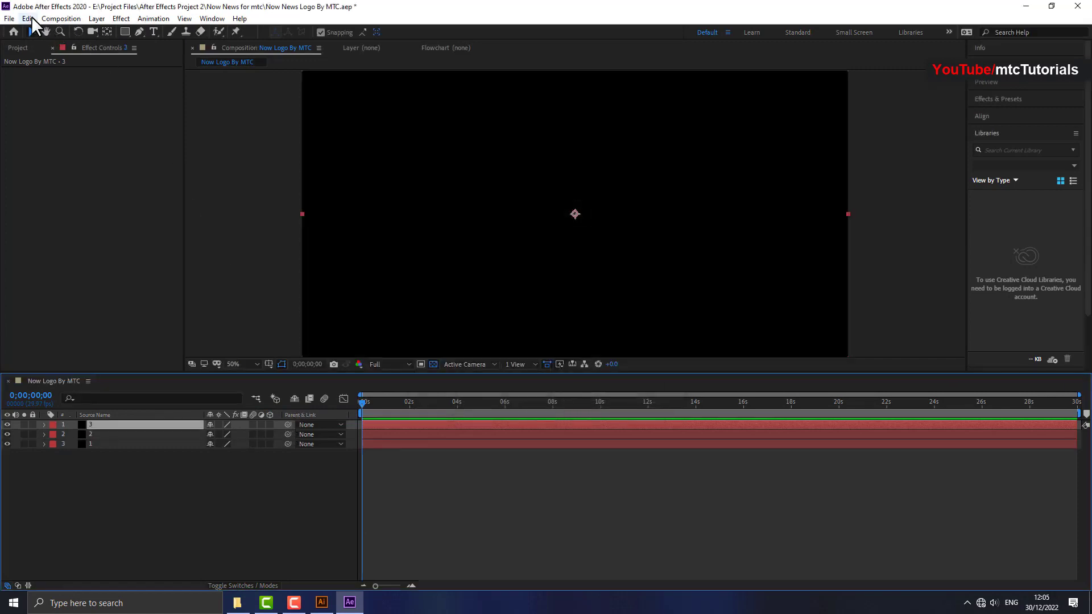
{"action": "left_click", "coordinate": [32, 18]}
{"action": "left_click", "coordinate": [67, 138]}
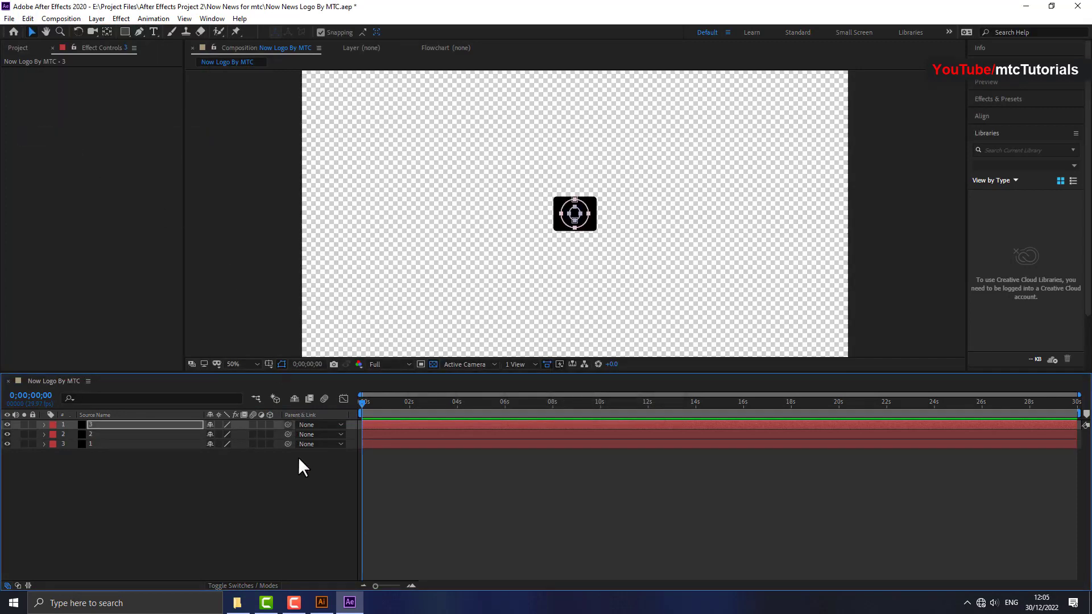
Copy the black W letter from the Illustrator logo.
{"action": "left_click", "coordinate": [315, 608]}
{"action": "left_click", "coordinate": [419, 377]}
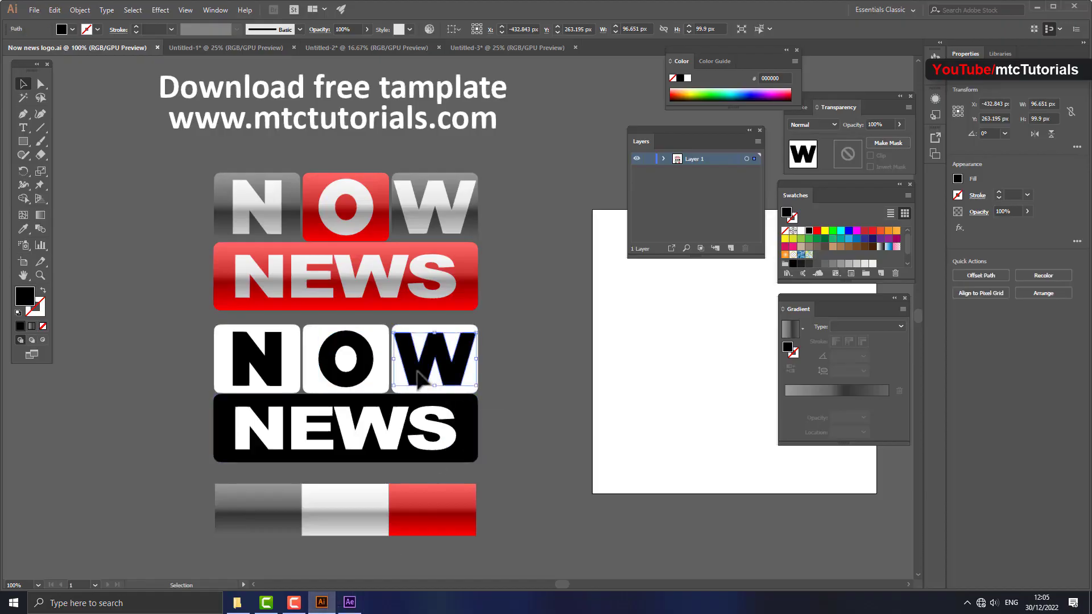
{"action": "left_click", "coordinate": [55, 10]}
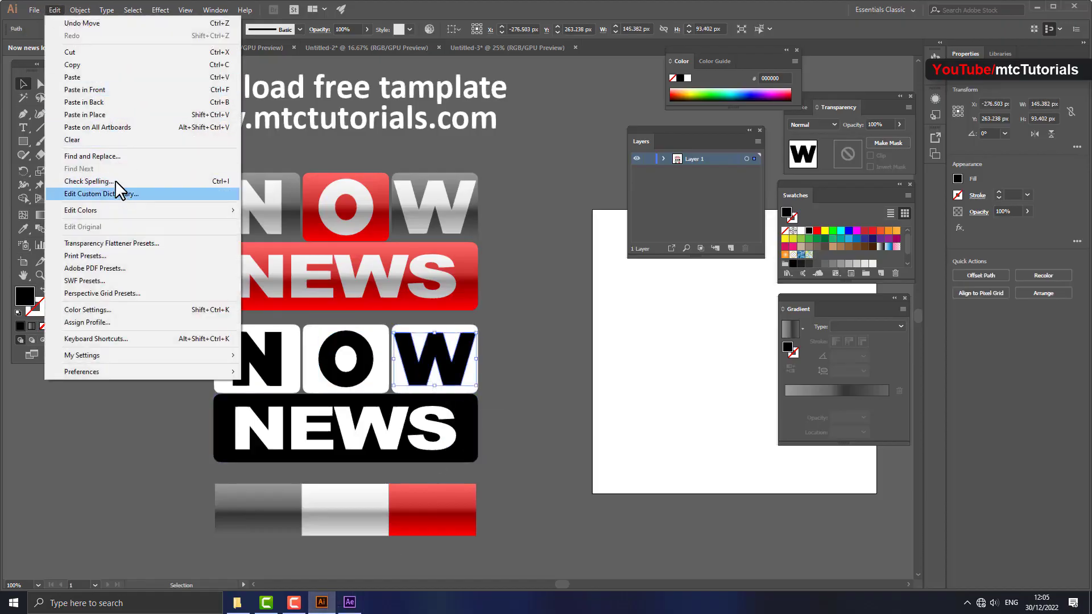
{"action": "left_click", "coordinate": [102, 65]}
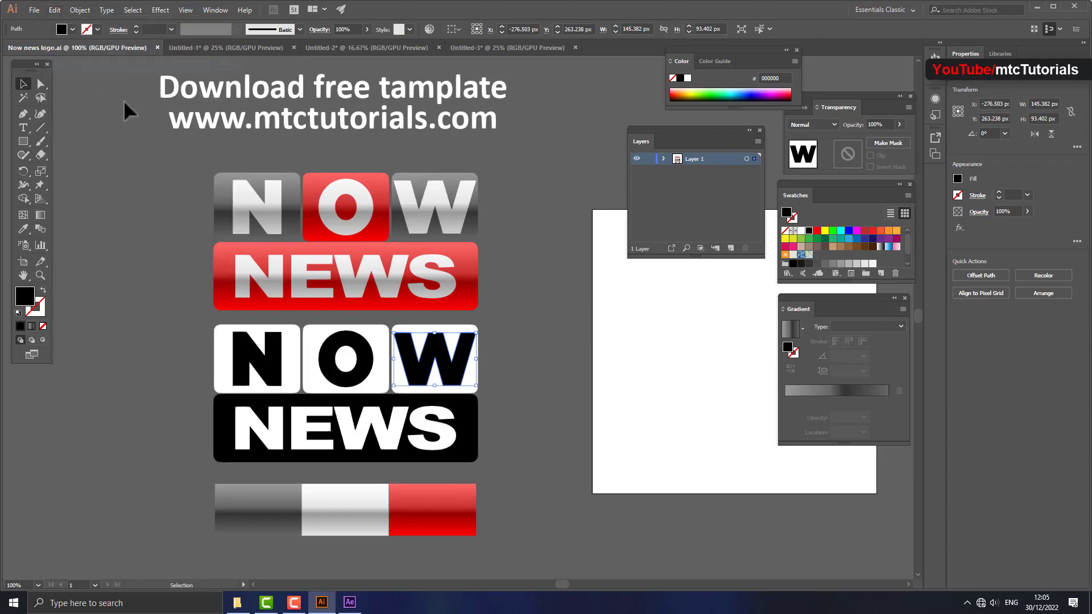
{"action": "left_click", "coordinate": [348, 600]}
Add black solid layer 4 and paste the W letter path onto it as a mask.
{"action": "right_click", "coordinate": [142, 507]}
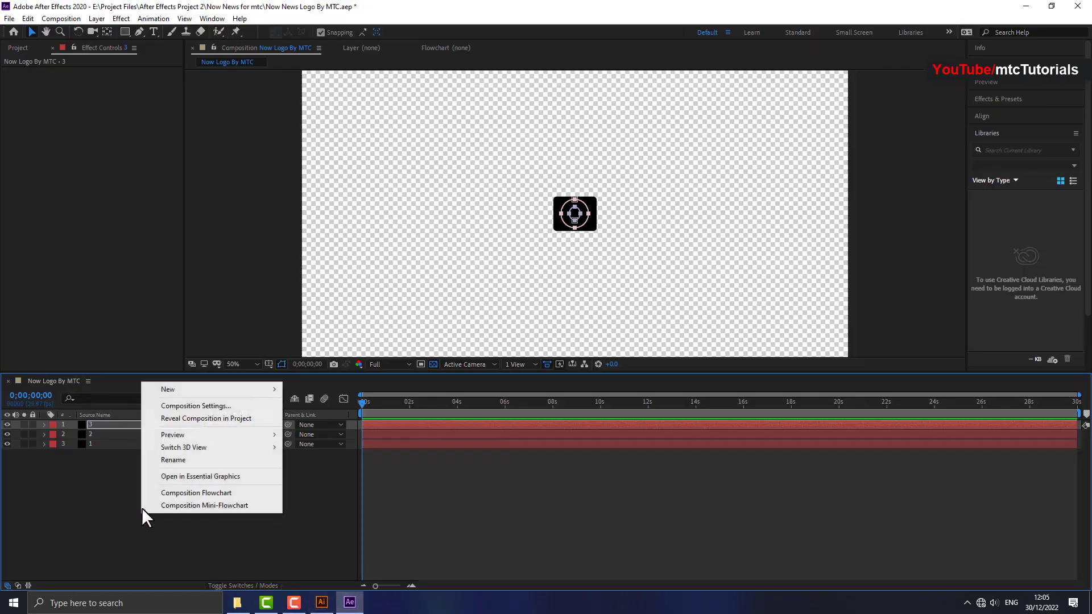
{"action": "mouse_move", "coordinate": [192, 387]}
{"action": "left_click", "coordinate": [328, 425]}
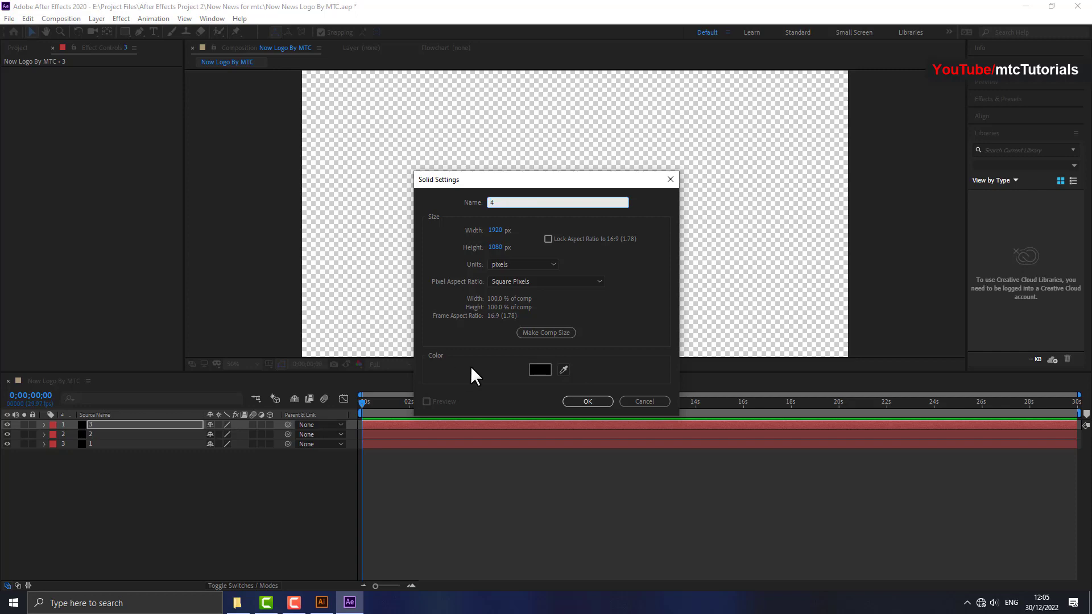
{"action": "left_click", "coordinate": [596, 400]}
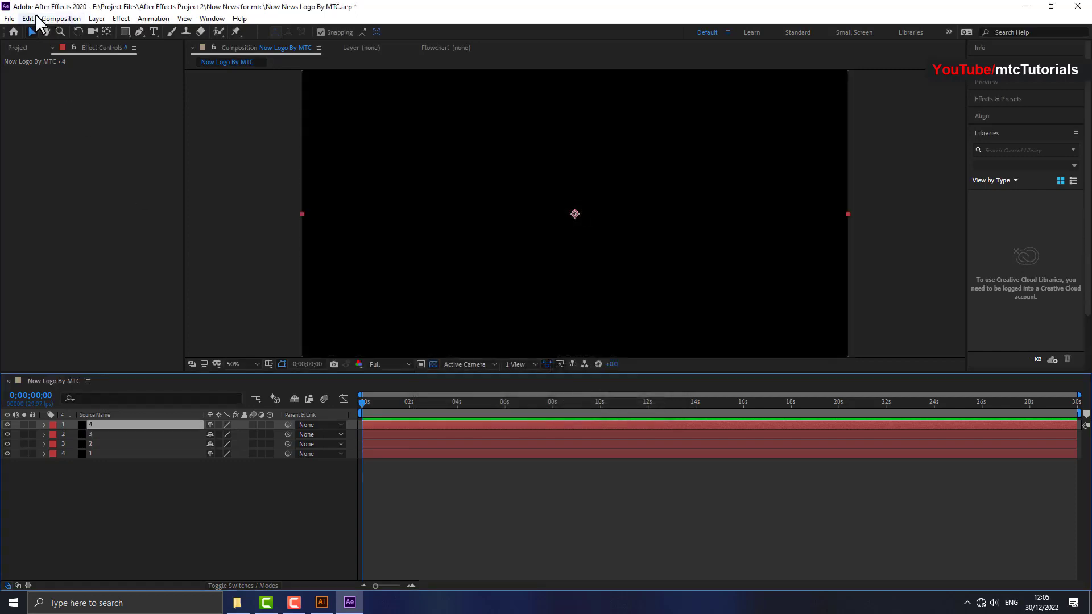
{"action": "left_click", "coordinate": [35, 15]}
{"action": "left_click", "coordinate": [70, 138]}
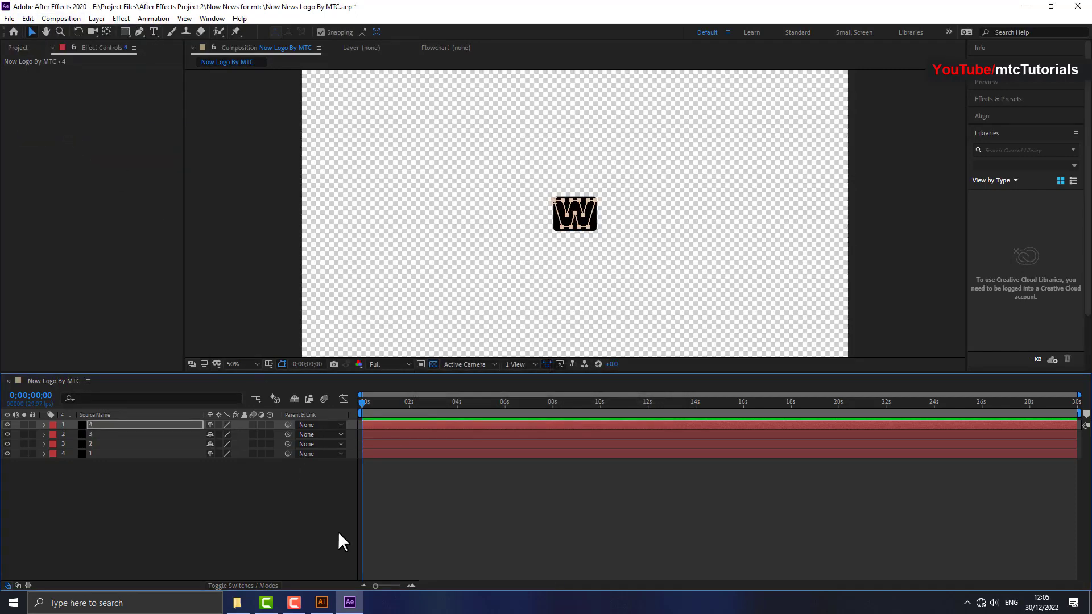
Copy the black NEWS plate from the Illustrator logo.
{"action": "left_click", "coordinate": [314, 606]}
{"action": "left_click", "coordinate": [226, 453]}
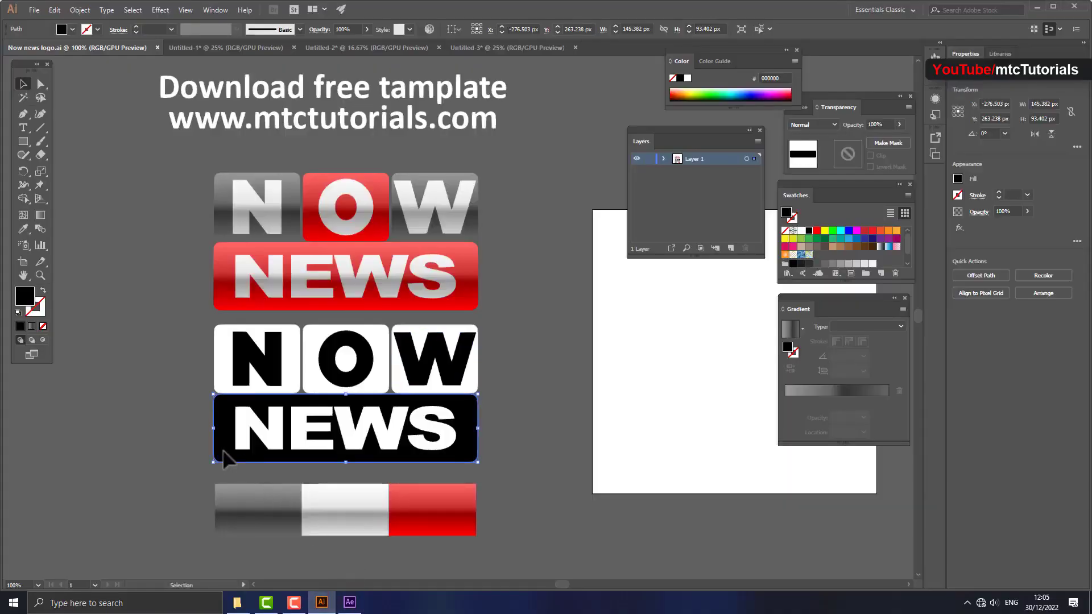
{"action": "left_click", "coordinate": [57, 10]}
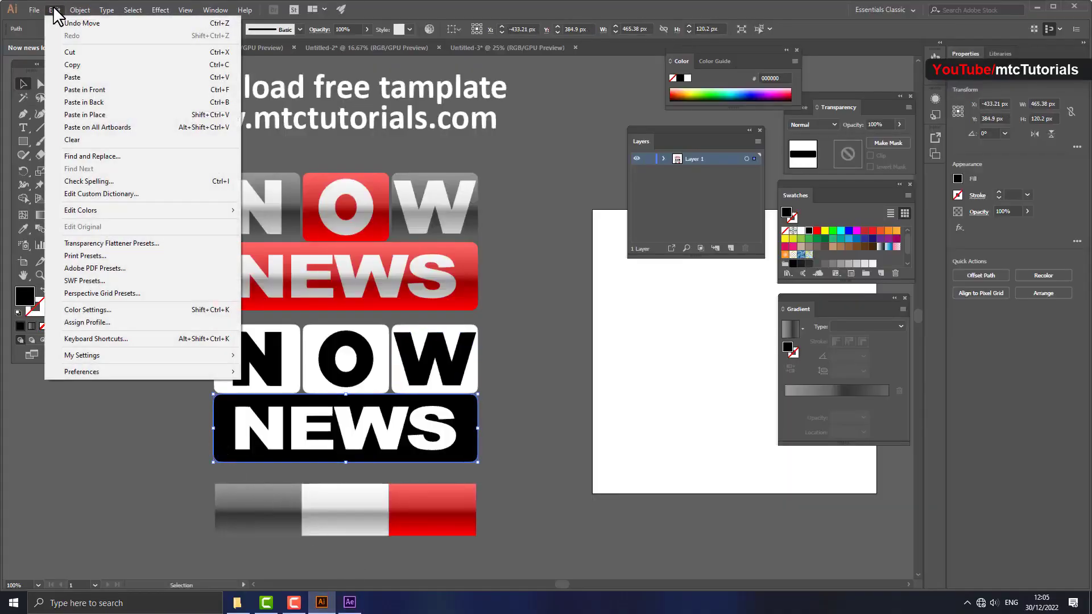
{"action": "left_click", "coordinate": [80, 65]}
{"action": "left_click", "coordinate": [350, 602]}
Add black solid layer 5 and paste the rounded NEWS plate shape onto it as a mask.
{"action": "right_click", "coordinate": [183, 535]}
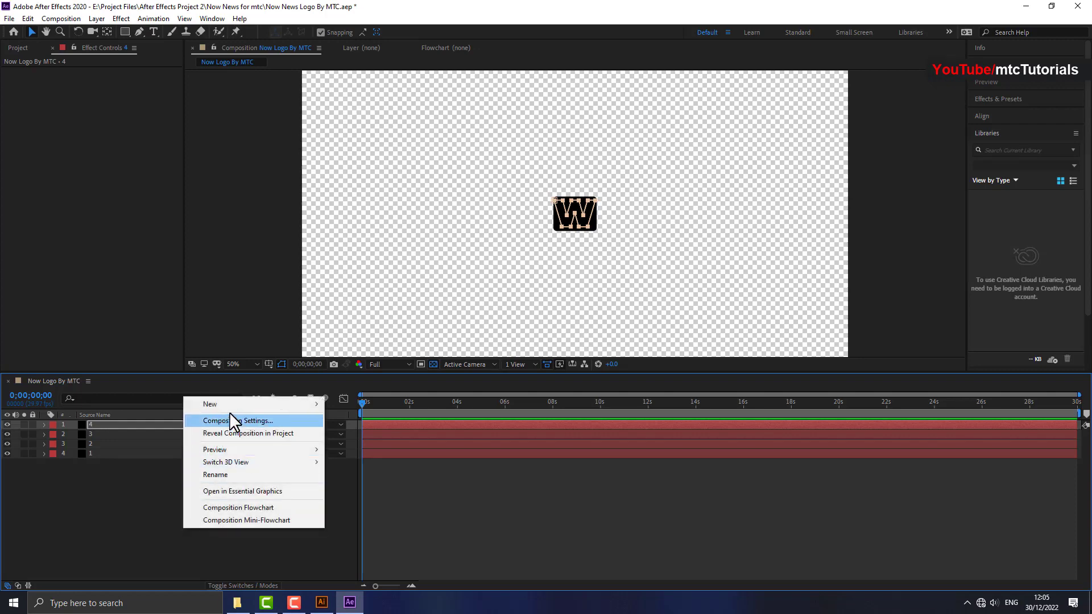
{"action": "mouse_move", "coordinate": [265, 407]}
{"action": "left_click", "coordinate": [352, 433]}
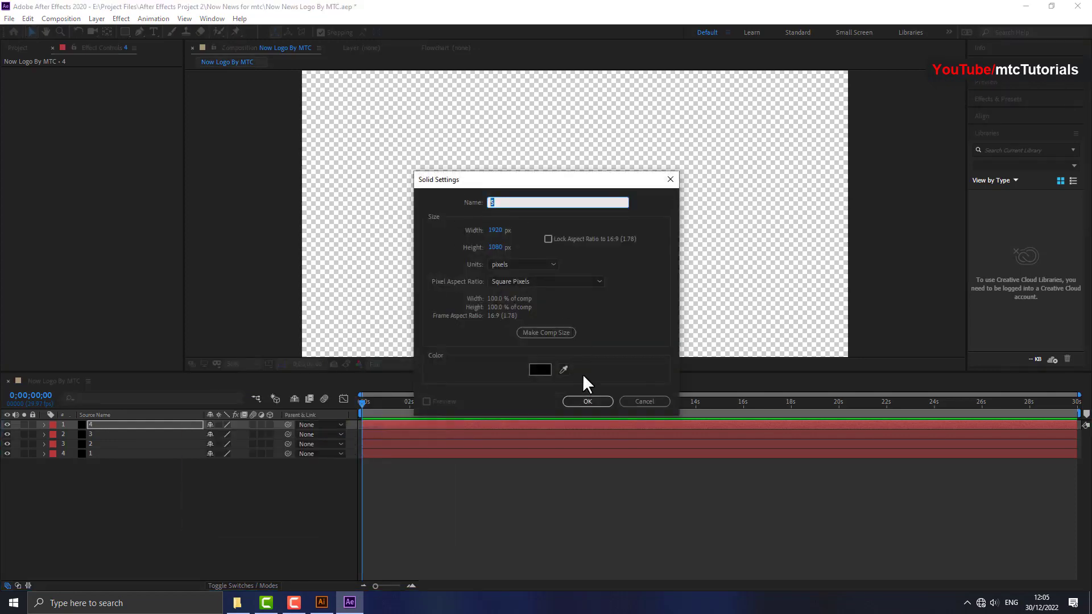
{"action": "left_click", "coordinate": [584, 400]}
{"action": "left_click", "coordinate": [27, 18]}
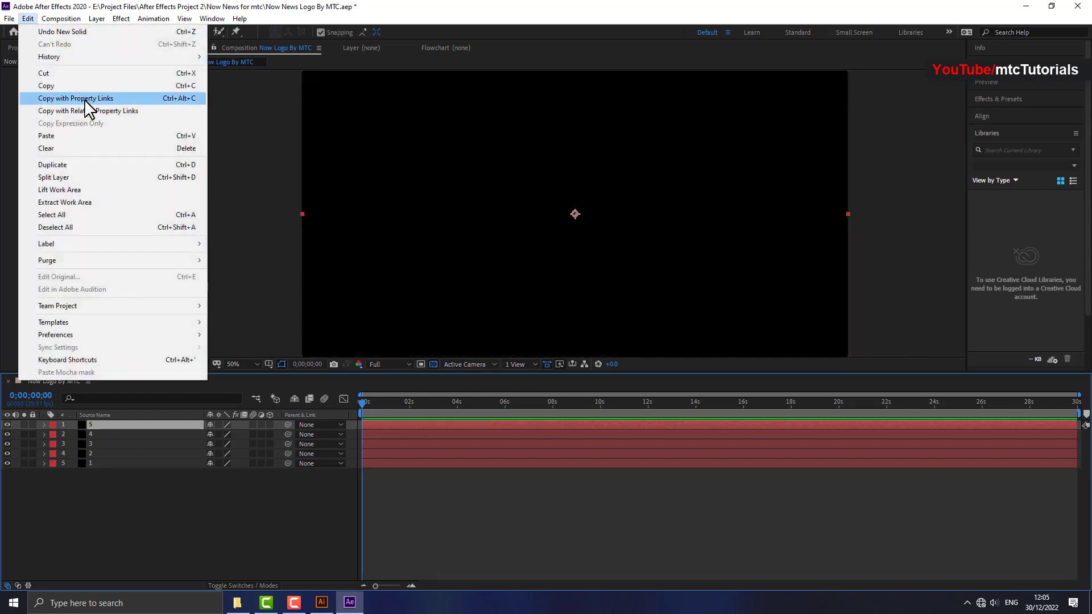
{"action": "left_click", "coordinate": [66, 137]}
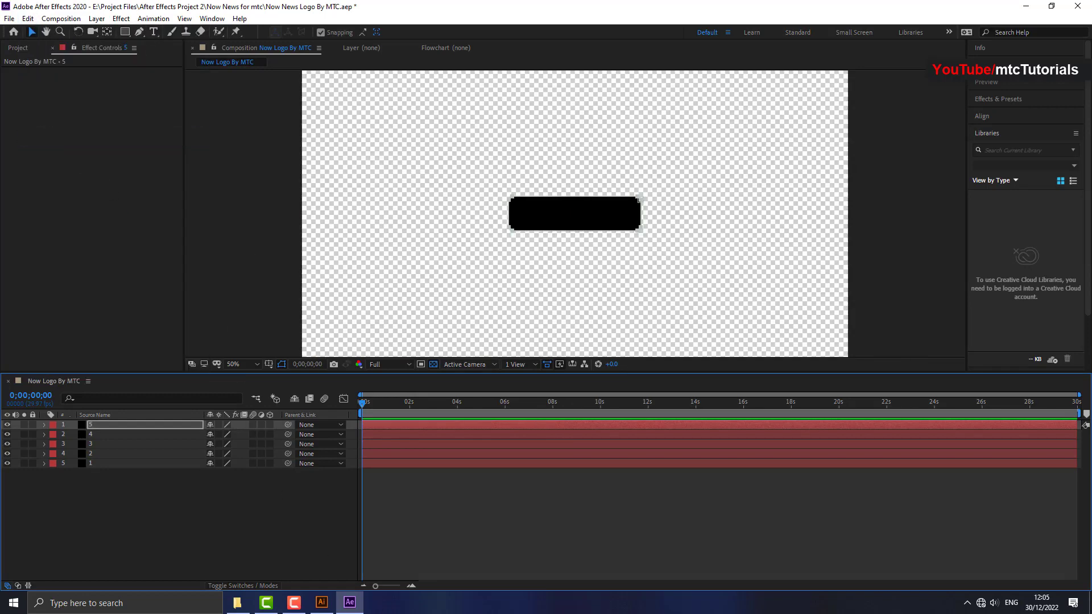
Copy the NEWS lettering from the Illustrator logo.
{"action": "left_click", "coordinate": [322, 602]}
{"action": "left_click", "coordinate": [310, 424]}
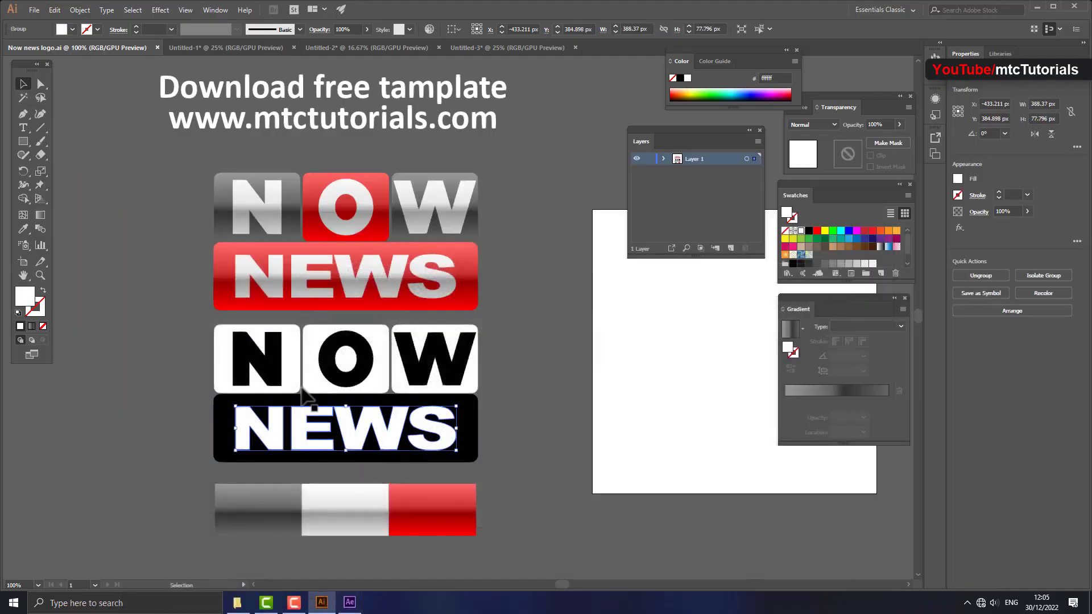
{"action": "left_click", "coordinate": [55, 10]}
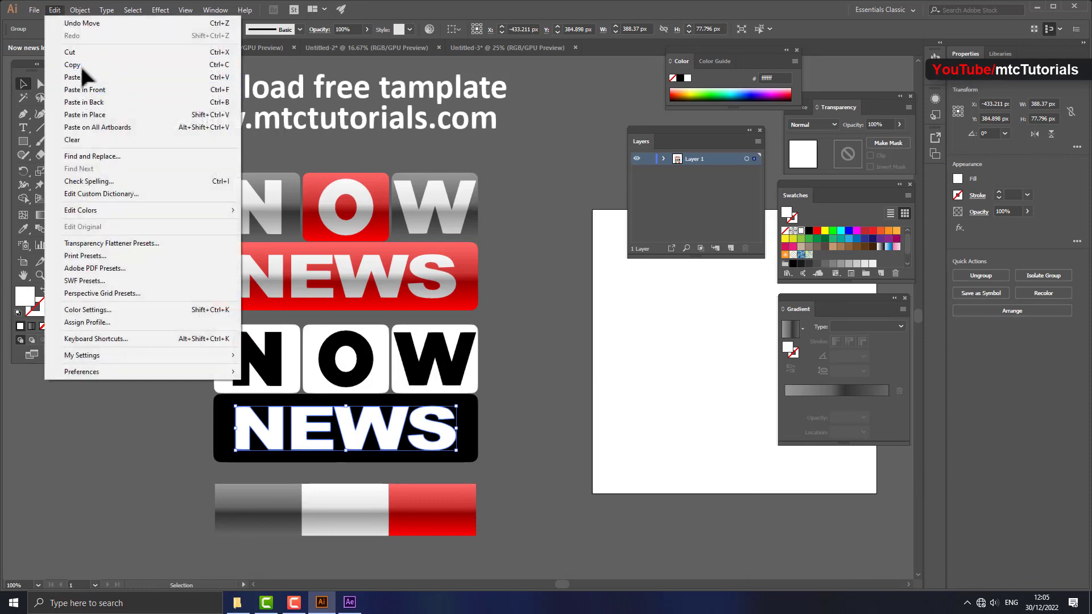
{"action": "left_click", "coordinate": [79, 71]}
{"action": "left_click", "coordinate": [268, 512]}
{"action": "left_click", "coordinate": [349, 606]}
Add black solid layer 6 and paste the NEWS letter paths onto it as masks.
{"action": "right_click", "coordinate": [168, 516]}
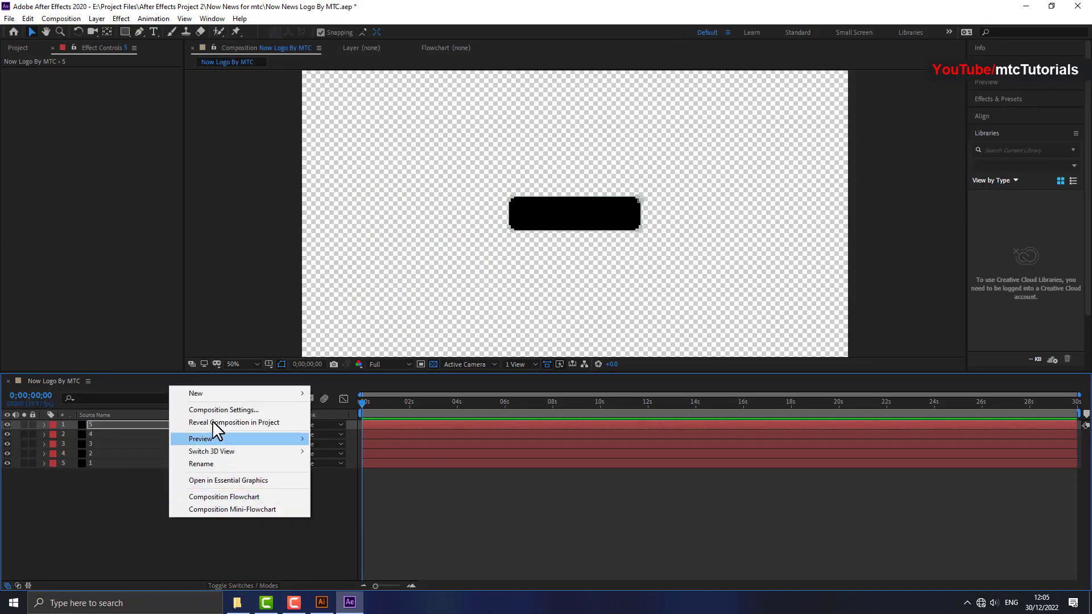
{"action": "mouse_move", "coordinate": [233, 393]}
{"action": "left_click", "coordinate": [357, 422]}
{"action": "type", "text": "6"}
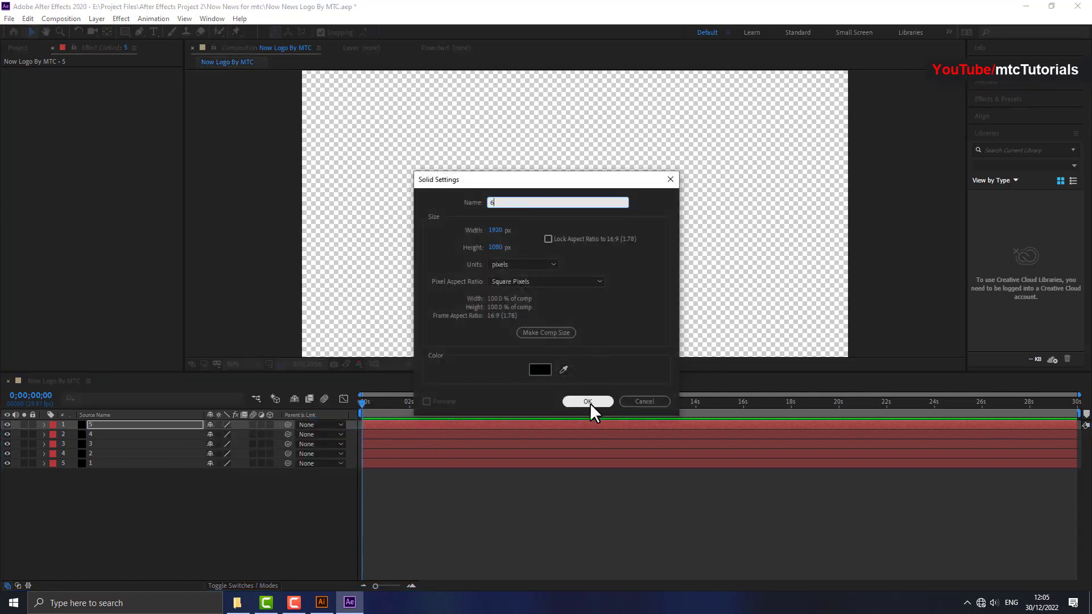
{"action": "left_click", "coordinate": [589, 401]}
{"action": "left_click", "coordinate": [28, 18]}
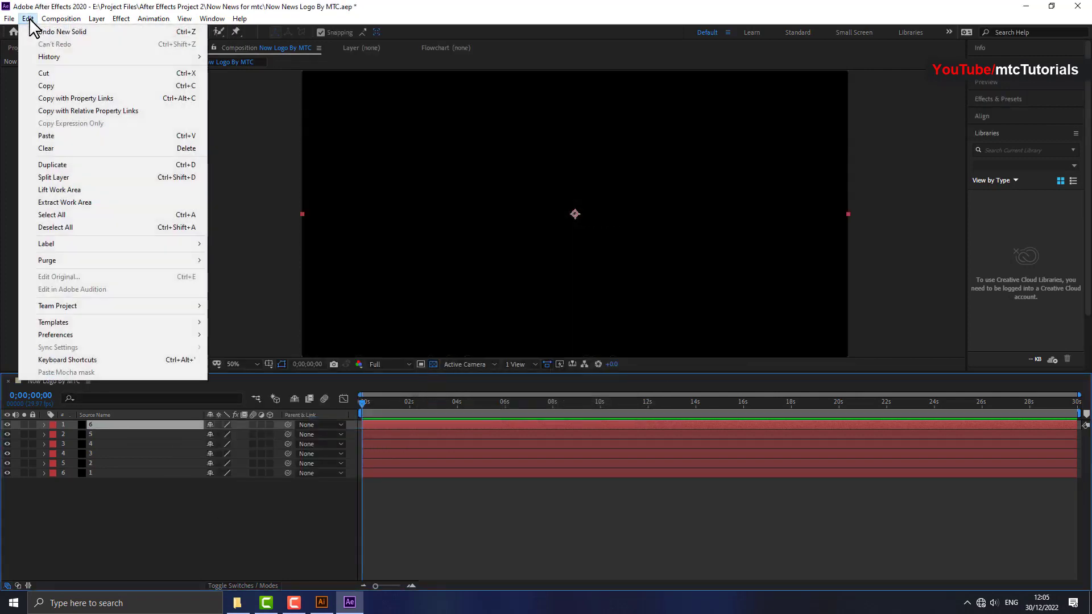
{"action": "left_click", "coordinate": [61, 134]}
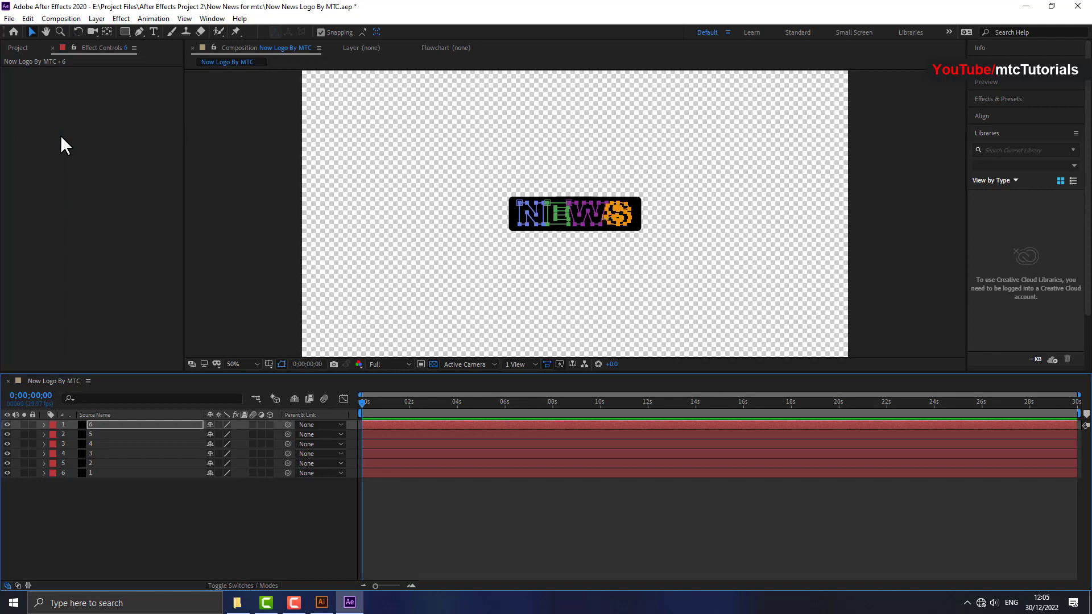
Turn off visibility of all six layers and hide them from the timeline.
{"action": "left_click", "coordinate": [321, 604]}
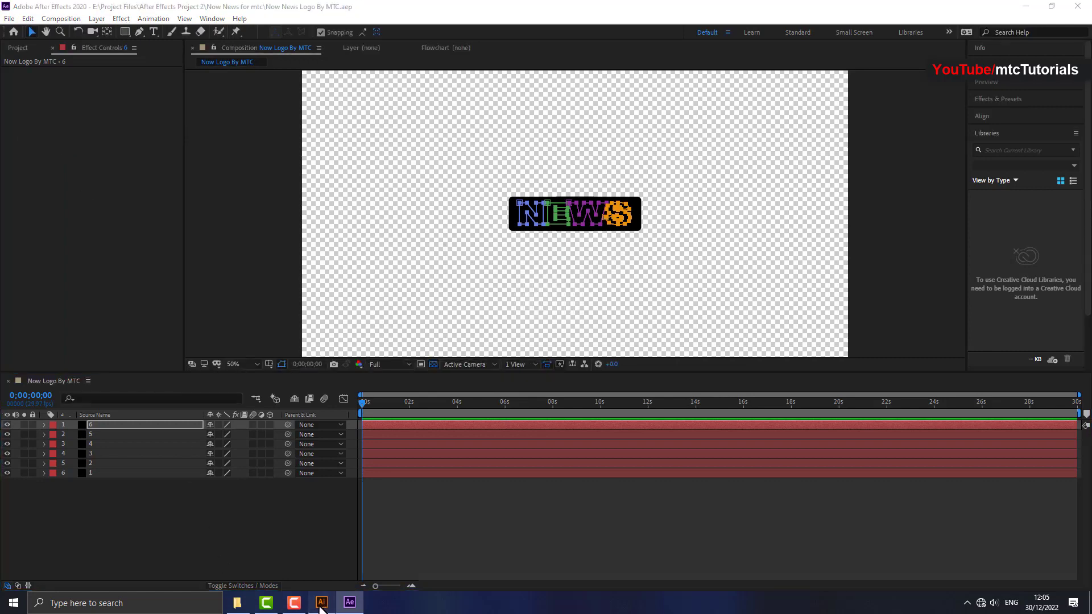
{"action": "left_click", "coordinate": [322, 608]}
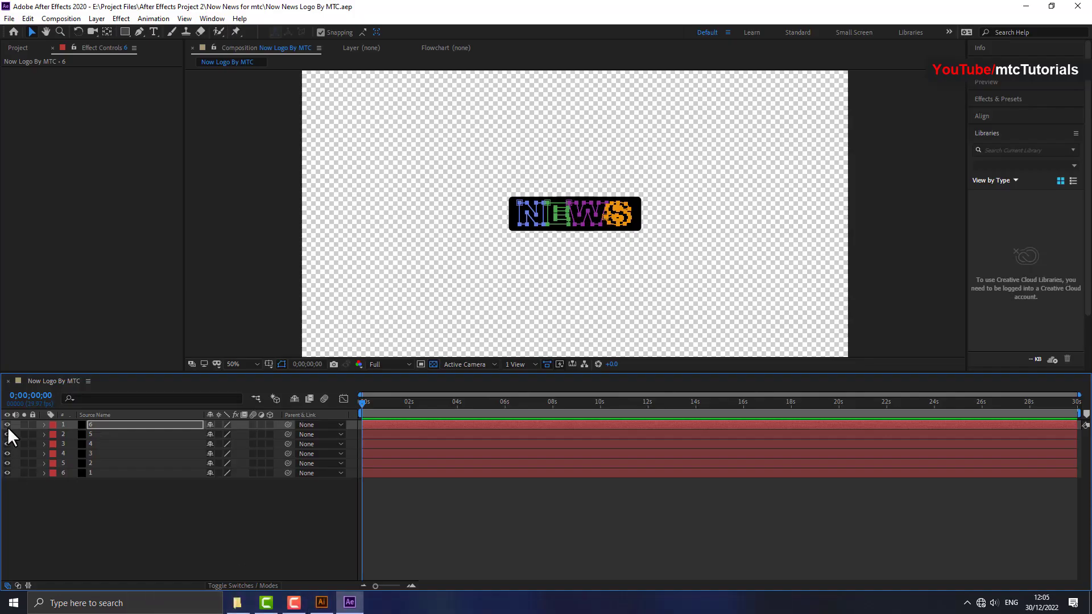
{"action": "left_click_drag", "start_coordinate": [7, 425], "coordinate": [8, 473]}
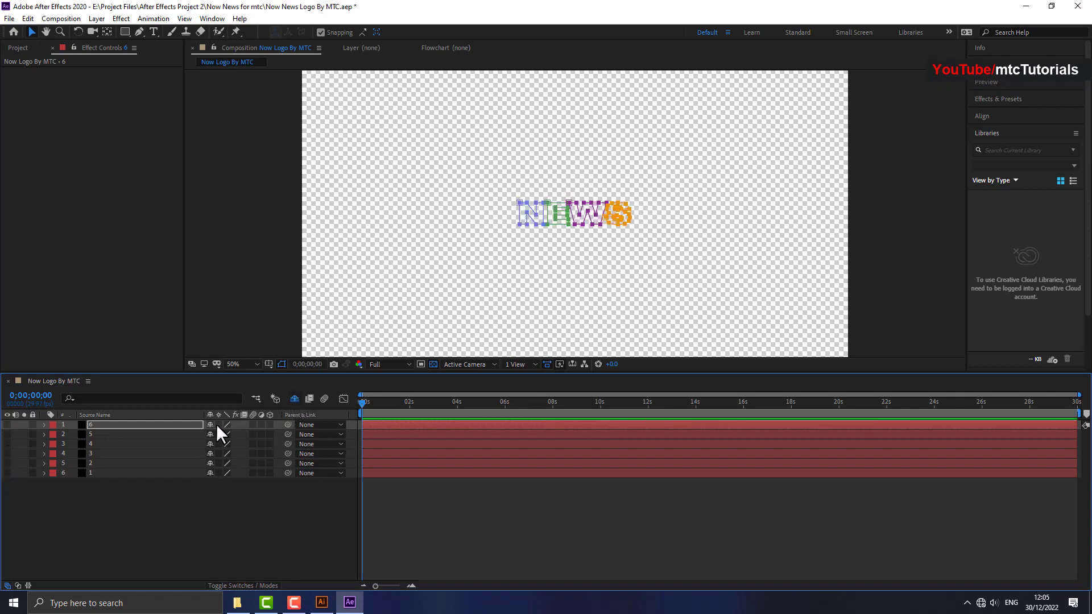
{"action": "key", "text": "Delete"}
{"action": "key", "text": "Delete"}
{"action": "key", "text": "Delete"}
{"action": "key", "text": "Delete"}
{"action": "key", "text": "Delete"}
{"action": "key", "text": "Delete"}
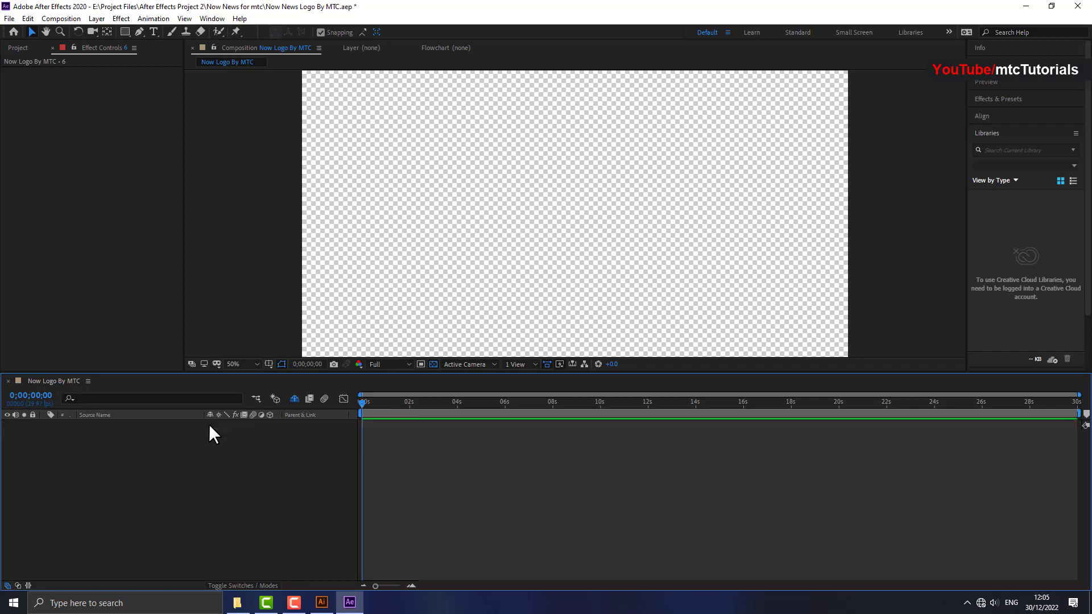
Create a new black solid layer named MTC.
{"action": "right_click", "coordinate": [129, 468]}
{"action": "mouse_move", "coordinate": [209, 344]}
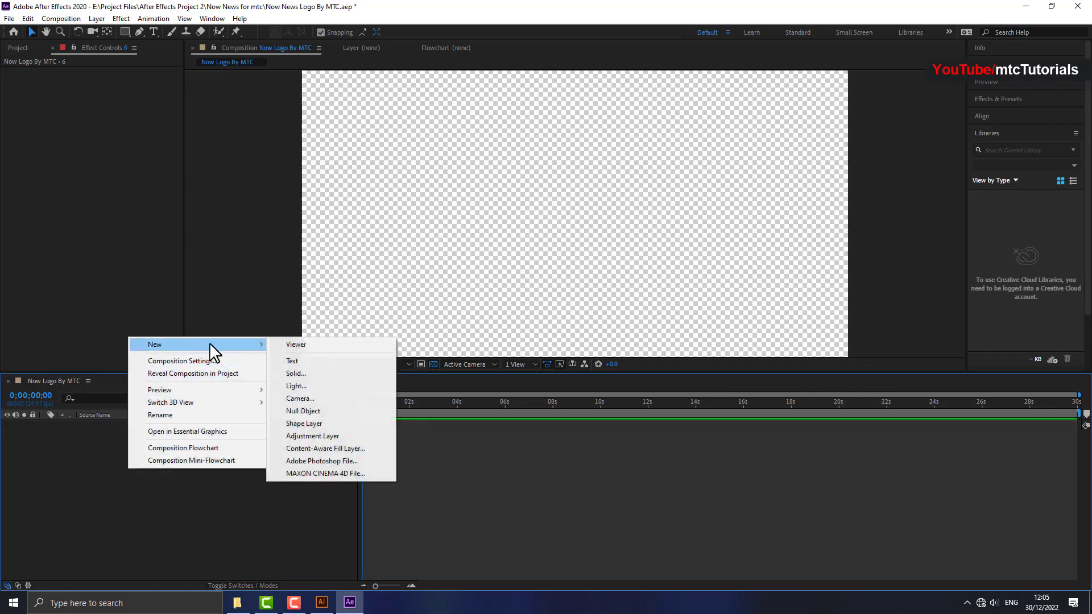
{"action": "left_click", "coordinate": [302, 373]}
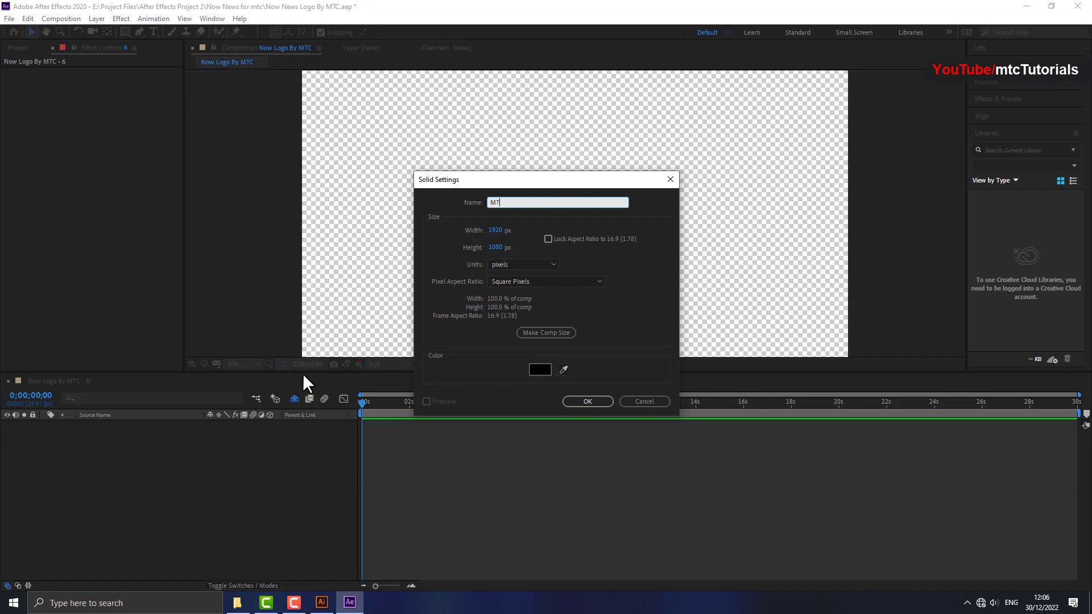
{"action": "left_click", "coordinate": [592, 404]}
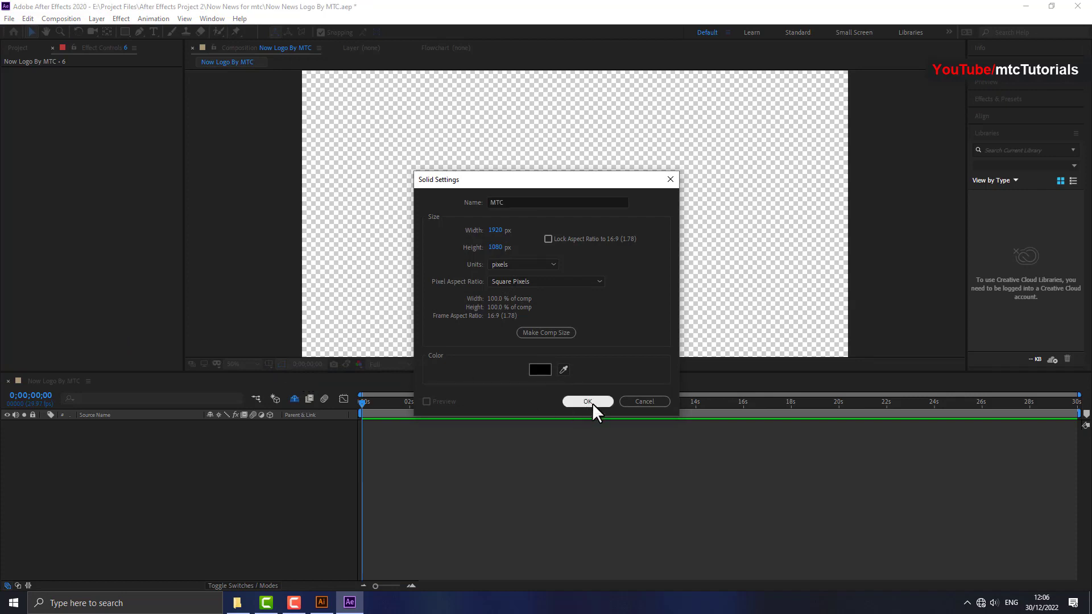
Apply the Video Copilot Element effect to the MTC layer.
{"action": "right_click", "coordinate": [72, 248]}
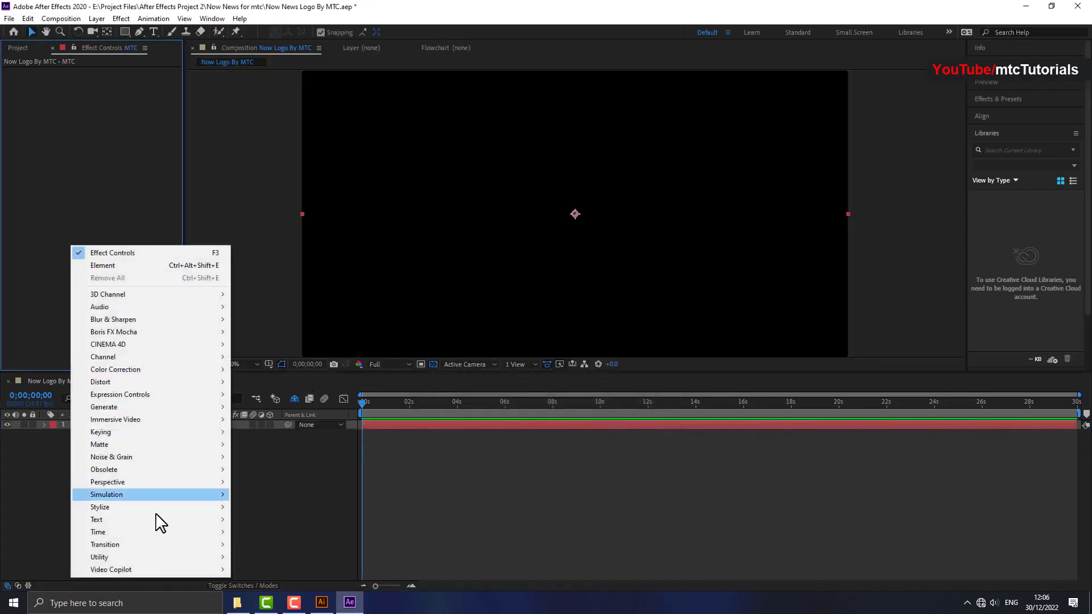
{"action": "mouse_move", "coordinate": [197, 570]}
{"action": "left_click", "coordinate": [251, 568]}
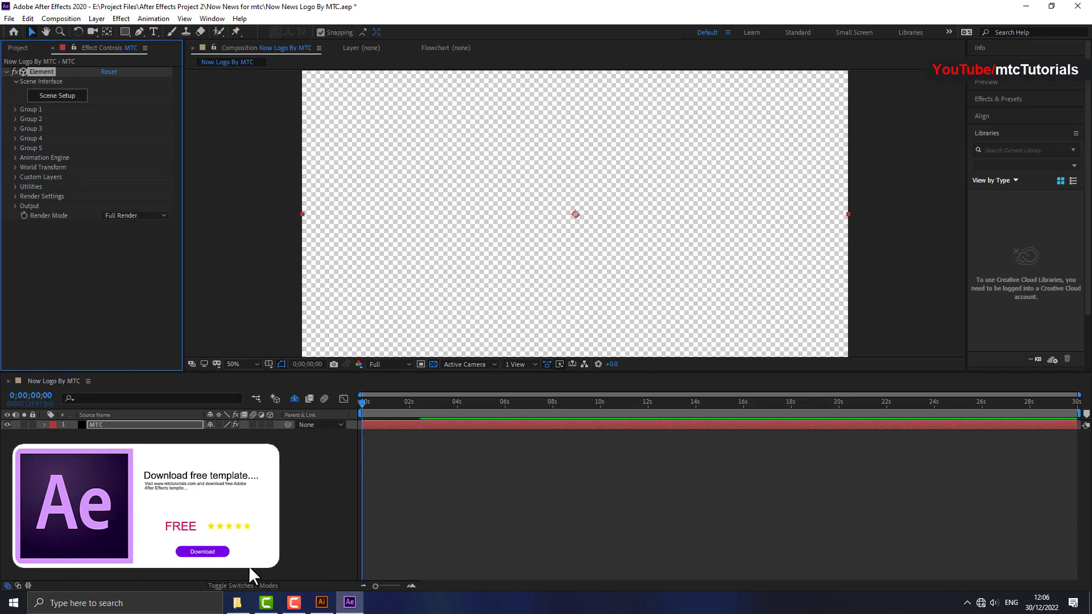
Under Custom Text and Masks, link Path Layers 1–3 to layers 7, 6 and 5.
{"action": "left_click", "coordinate": [16, 177]}
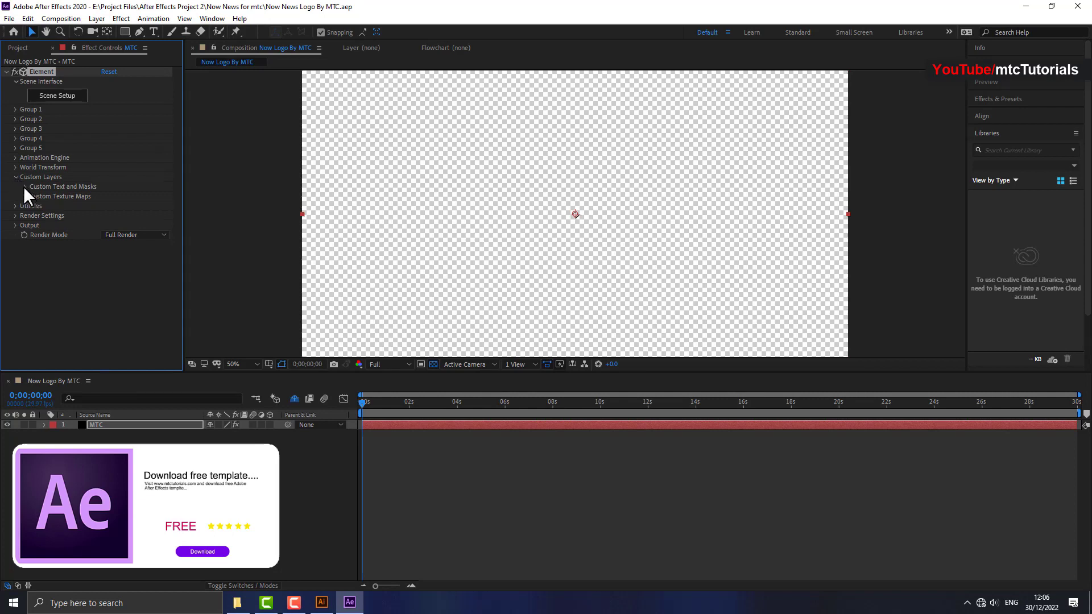
{"action": "left_click", "coordinate": [24, 187]}
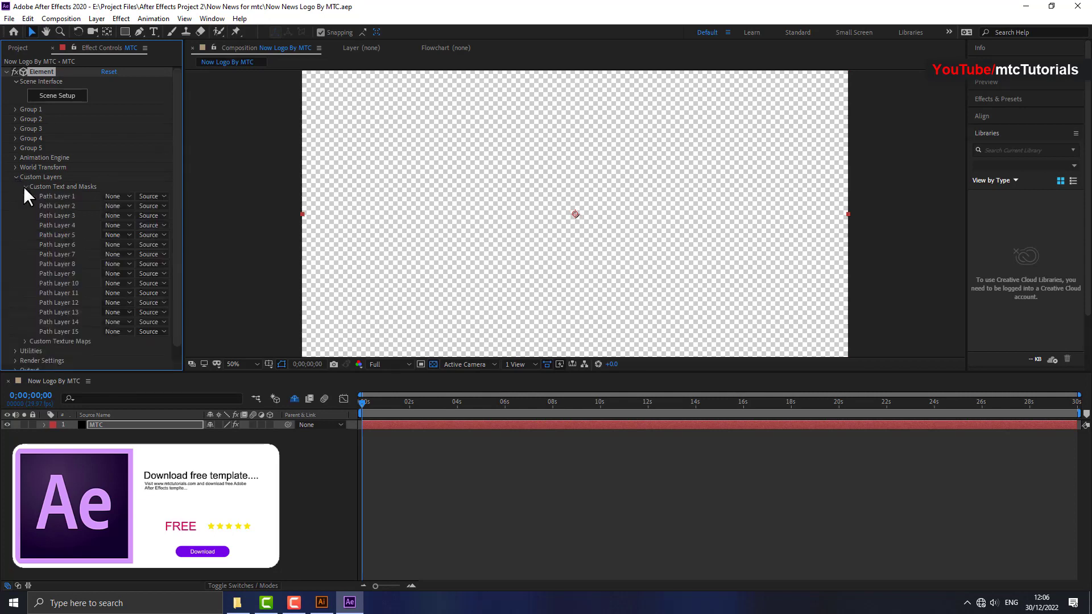
{"action": "left_click", "coordinate": [124, 195]}
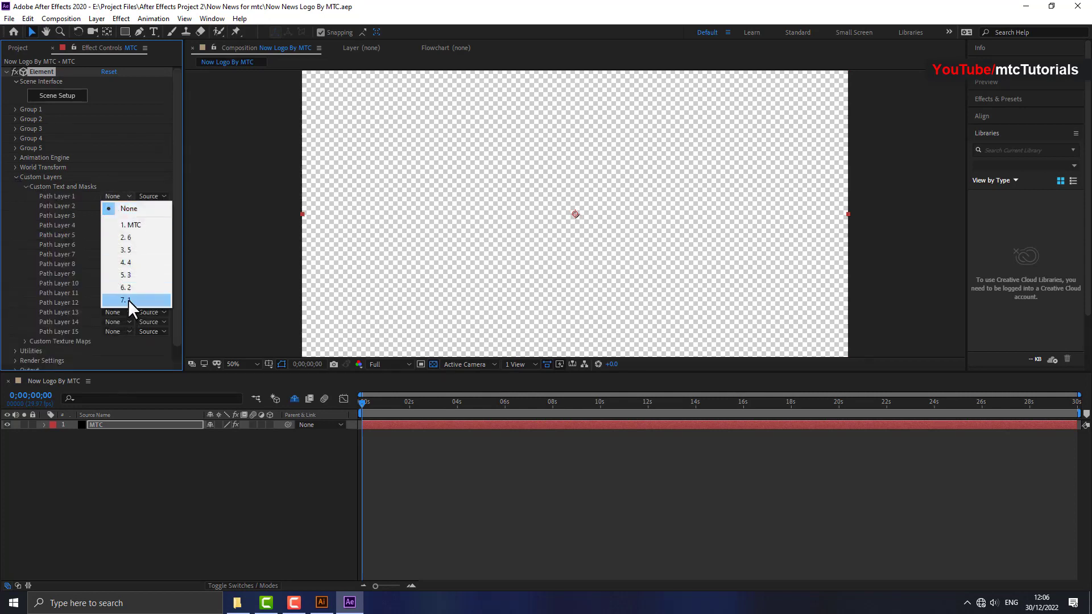
{"action": "left_click", "coordinate": [128, 299]}
{"action": "left_click", "coordinate": [124, 205]}
{"action": "left_click", "coordinate": [128, 295]}
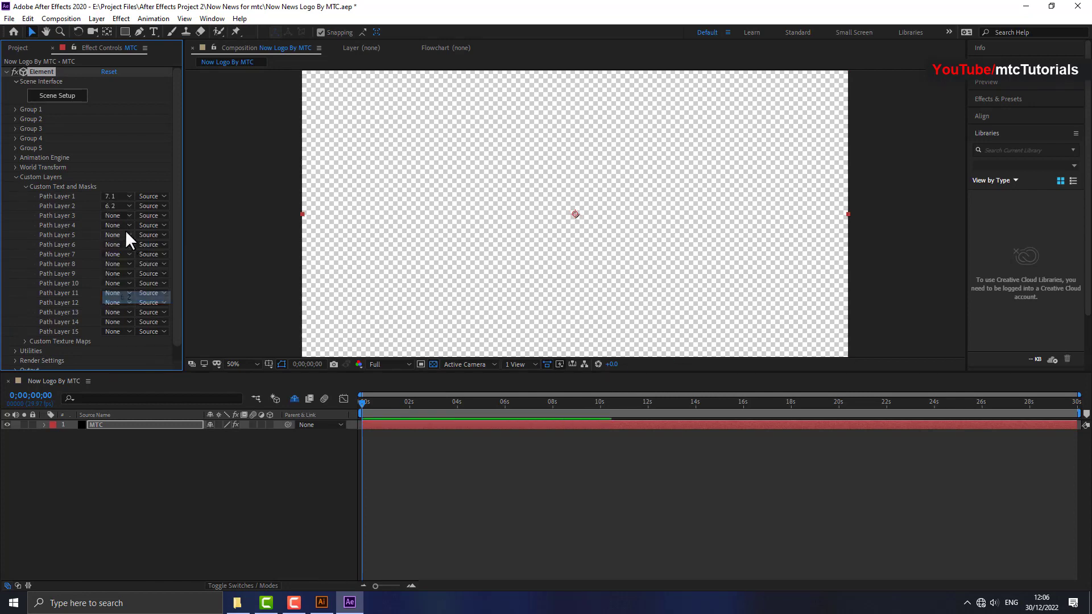
{"action": "left_click", "coordinate": [125, 214]}
{"action": "left_click", "coordinate": [127, 298]}
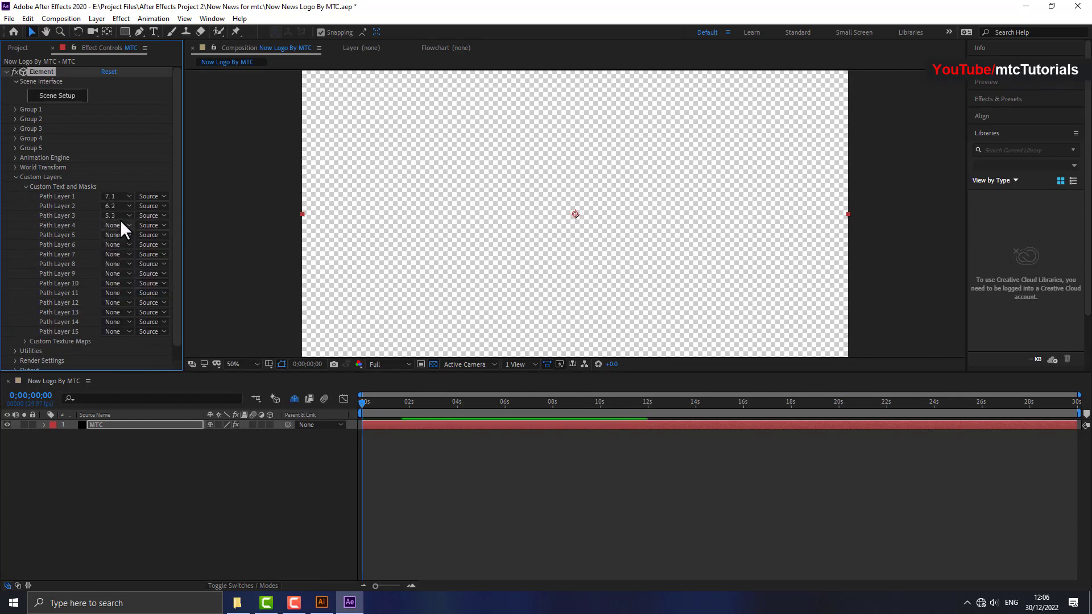
Link Path Layers 4–6 to layers 4, 3 and 2, save the project, and open Scene Setup.
{"action": "left_click", "coordinate": [121, 221]}
{"action": "left_click", "coordinate": [129, 293]}
{"action": "left_click", "coordinate": [119, 234]}
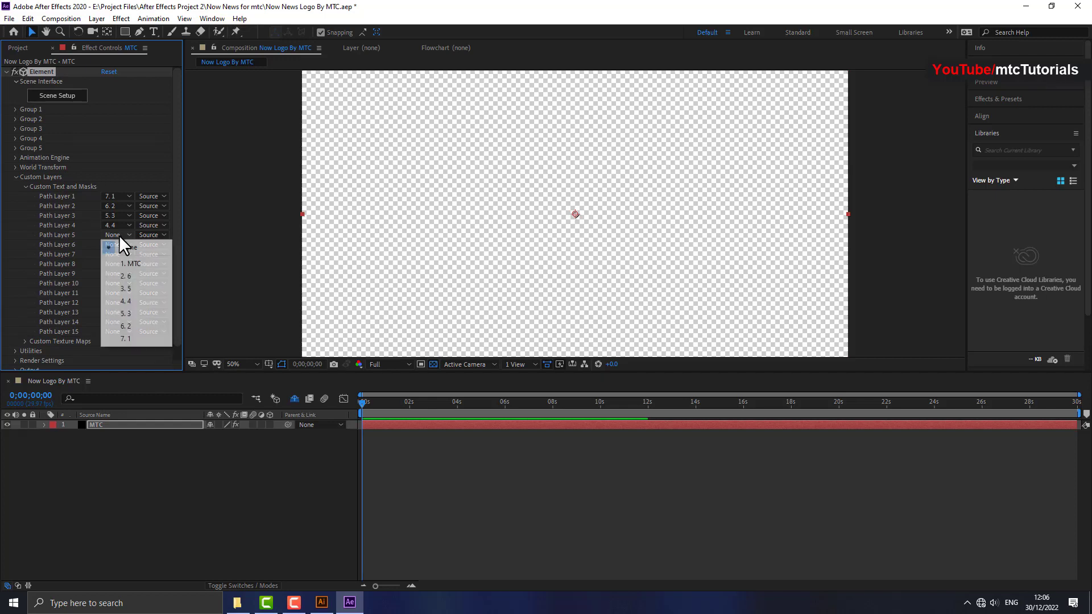
{"action": "left_click", "coordinate": [126, 288]}
{"action": "left_click", "coordinate": [121, 244]}
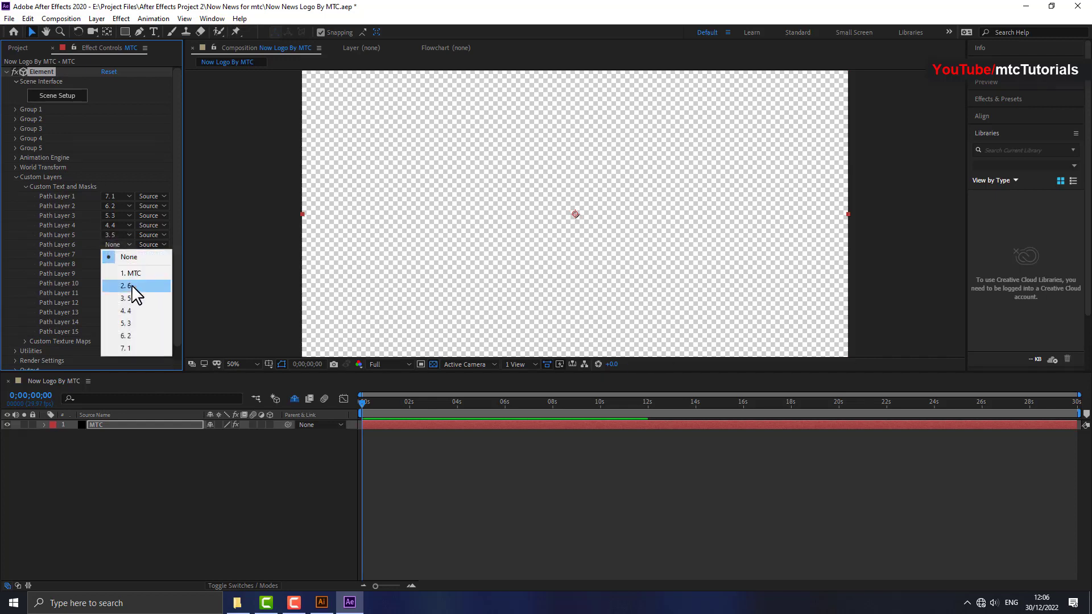
{"action": "left_click", "coordinate": [132, 286]}
{"action": "key", "text": "ctrl+s"}
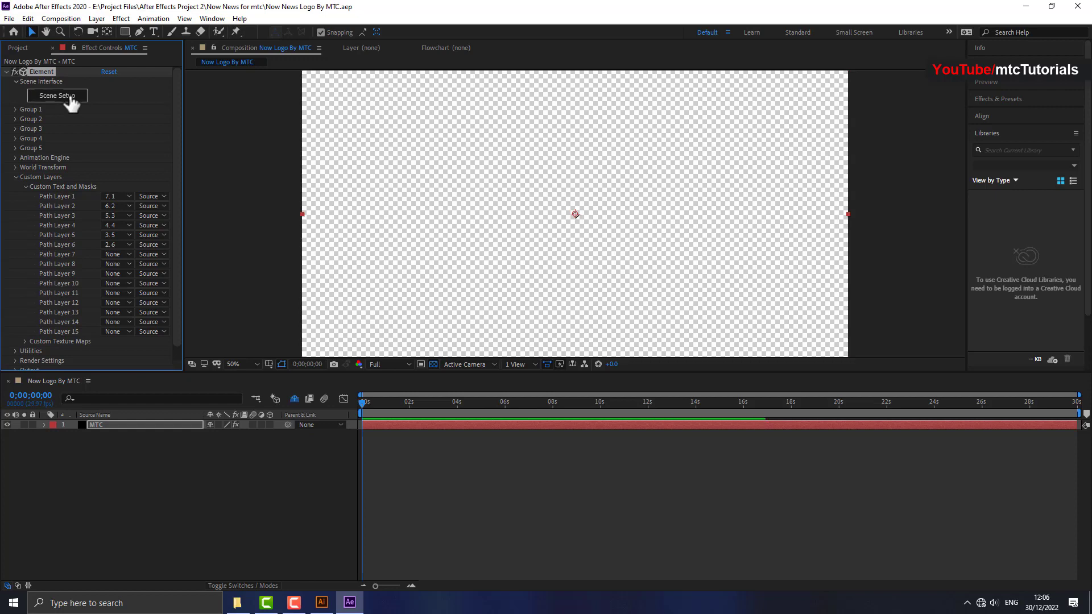
{"action": "left_click", "coordinate": [70, 96]}
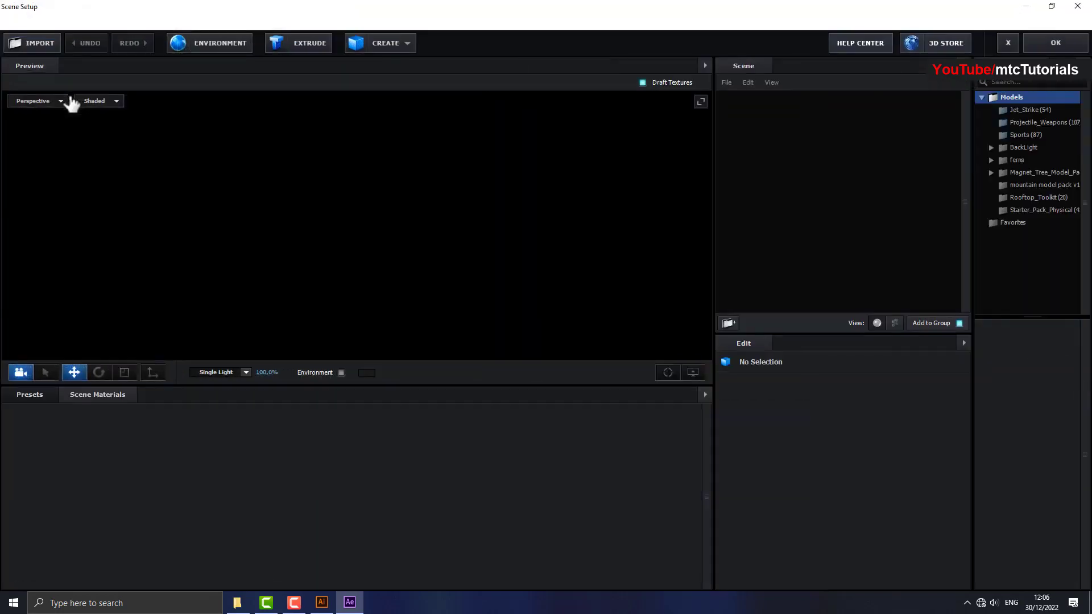
Add nested group folders and extrude Custom Path 1 as the rounded tile at Ultra path resolution.
{"action": "left_click", "coordinate": [730, 323]}
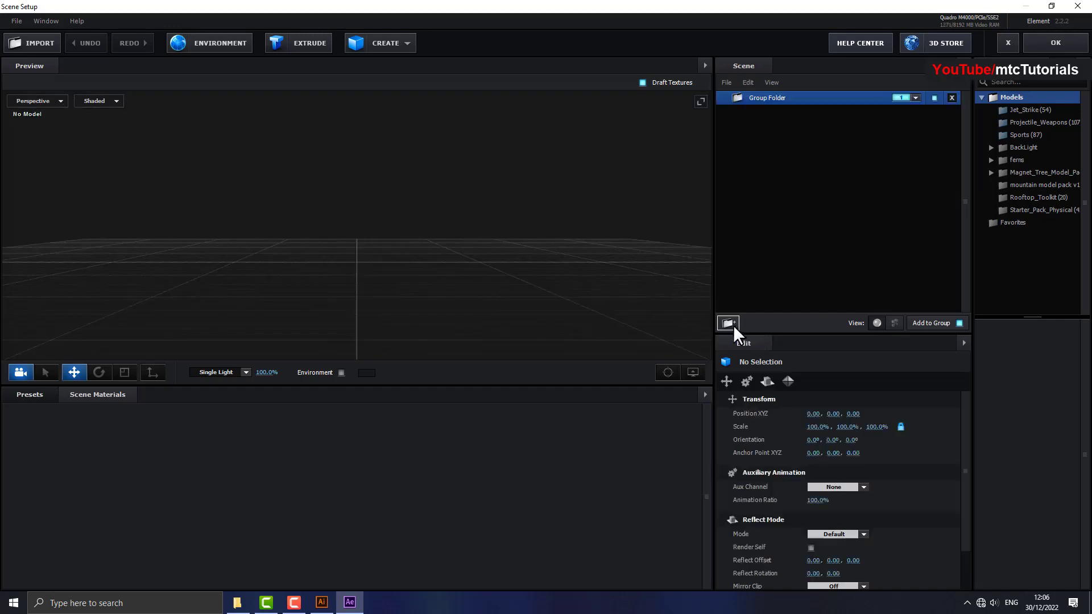
{"action": "left_click", "coordinate": [731, 323]}
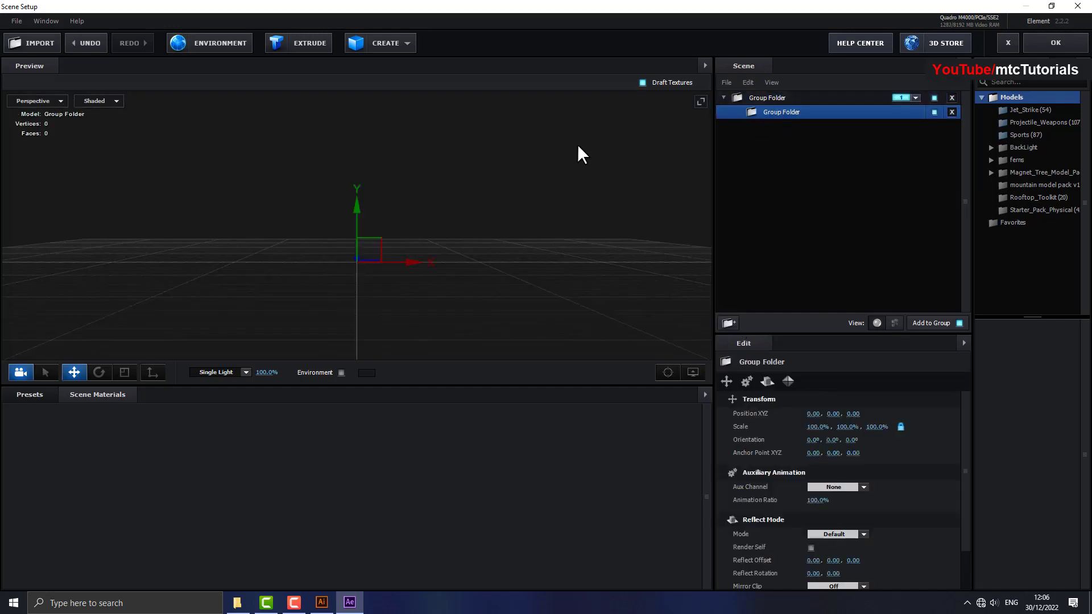
{"action": "left_click", "coordinate": [324, 42]}
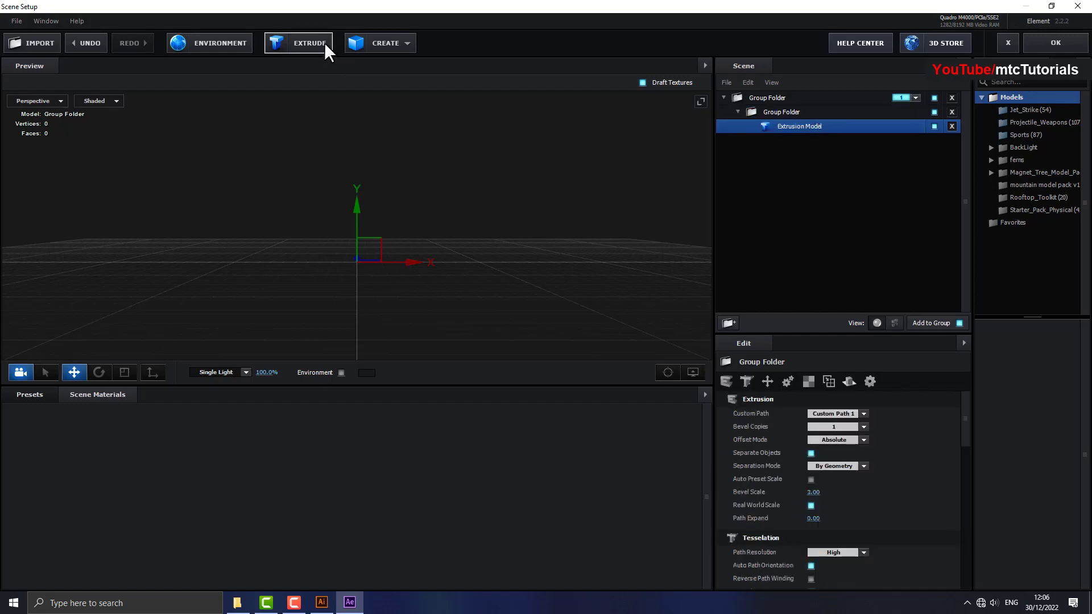
{"action": "left_click", "coordinate": [849, 552]}
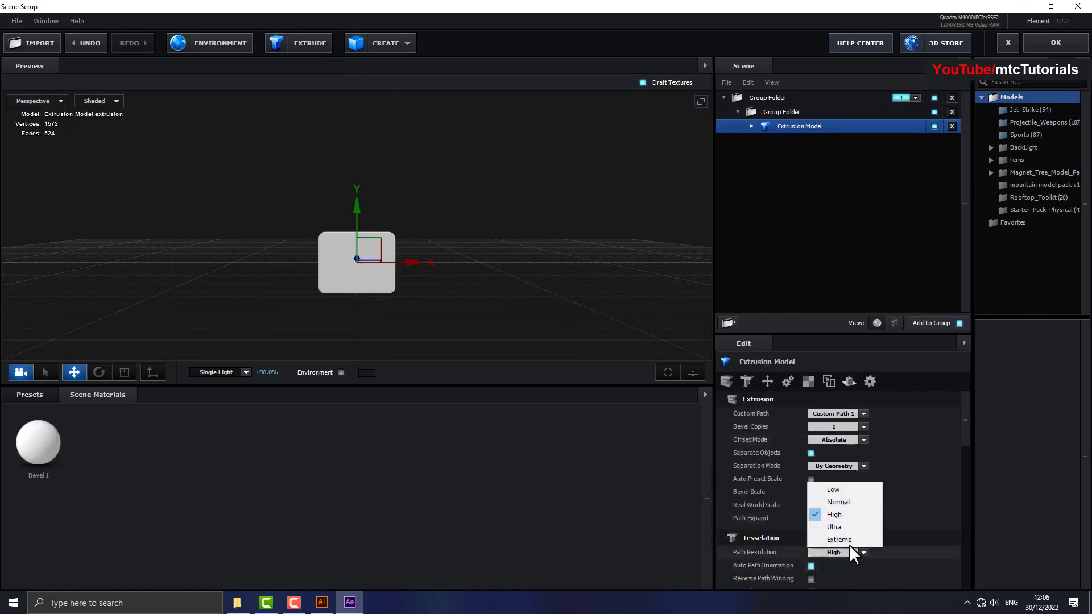
{"action": "mouse_move", "coordinate": [439, 287]}
{"action": "left_mouse_down"}
{"action": "mouse_move", "coordinate": [426, 265]}
{"action": "mouse_move", "coordinate": [472, 267]}
{"action": "left_mouse_up"}
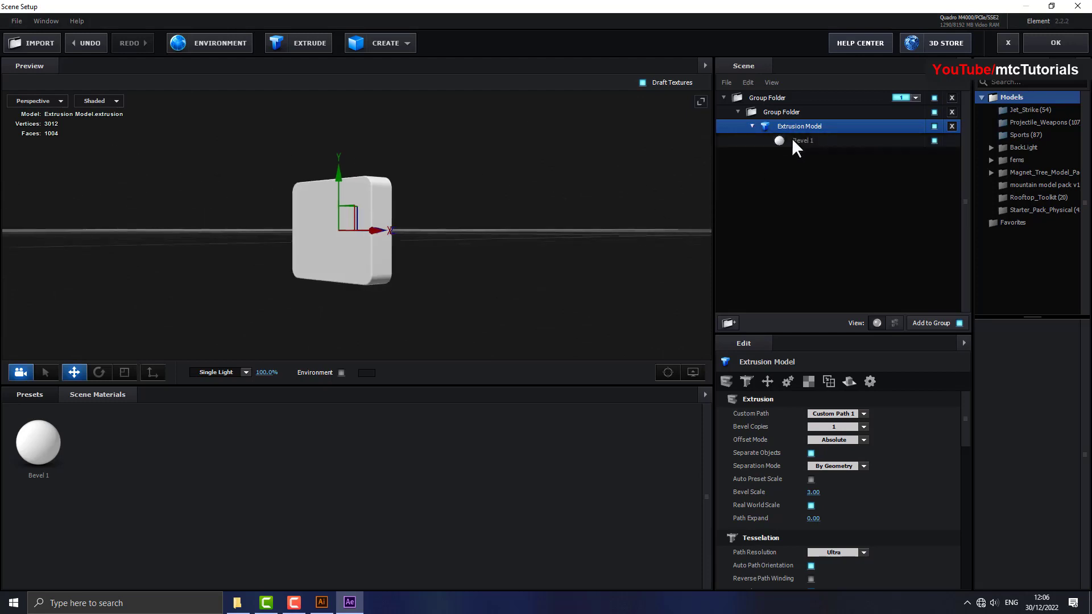
Review the tile's Bevel 1 material settings, then collapse and reselect the Extrusion Model.
{"action": "left_click", "coordinate": [794, 142]}
{"action": "left_click", "coordinate": [812, 504]}
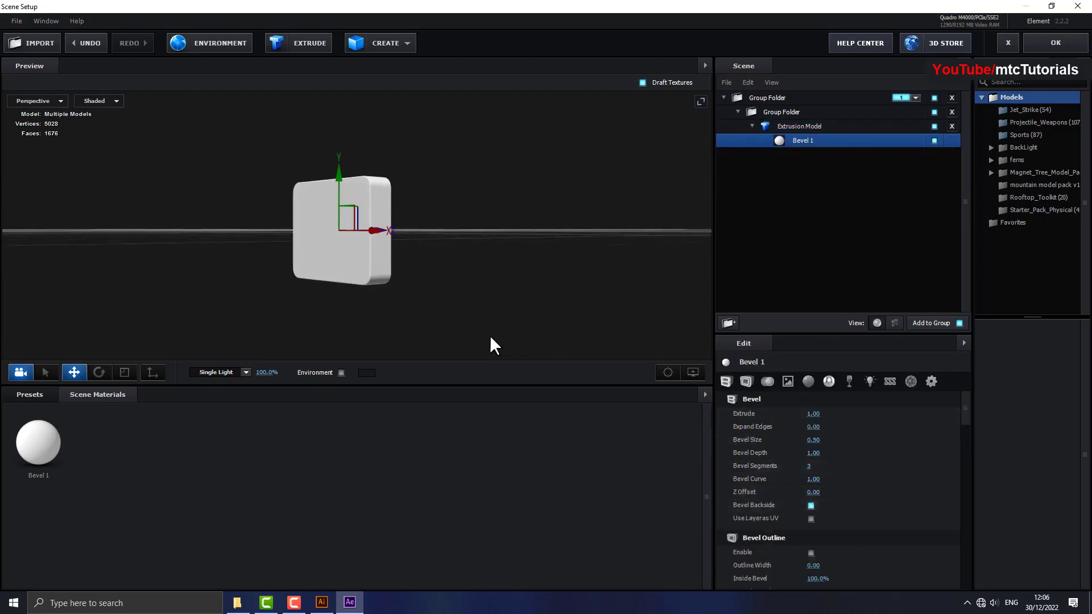
{"action": "mouse_move", "coordinate": [490, 335]}
{"action": "left_mouse_down"}
{"action": "mouse_move", "coordinate": [543, 349]}
{"action": "mouse_move", "coordinate": [513, 303]}
{"action": "mouse_move", "coordinate": [464, 260]}
{"action": "left_mouse_up"}
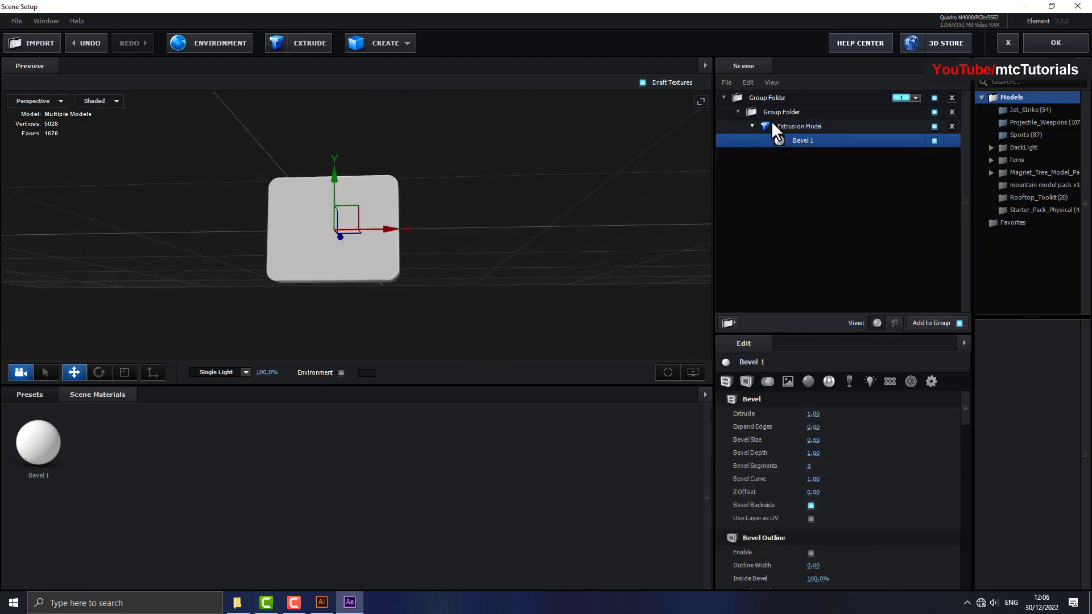
{"action": "left_click", "coordinate": [752, 125]}
{"action": "mouse_move", "coordinate": [506, 311]}
{"action": "left_mouse_down"}
{"action": "mouse_move", "coordinate": [395, 304]}
{"action": "mouse_move", "coordinate": [355, 330]}
{"action": "mouse_move", "coordinate": [400, 330]}
{"action": "left_mouse_up"}
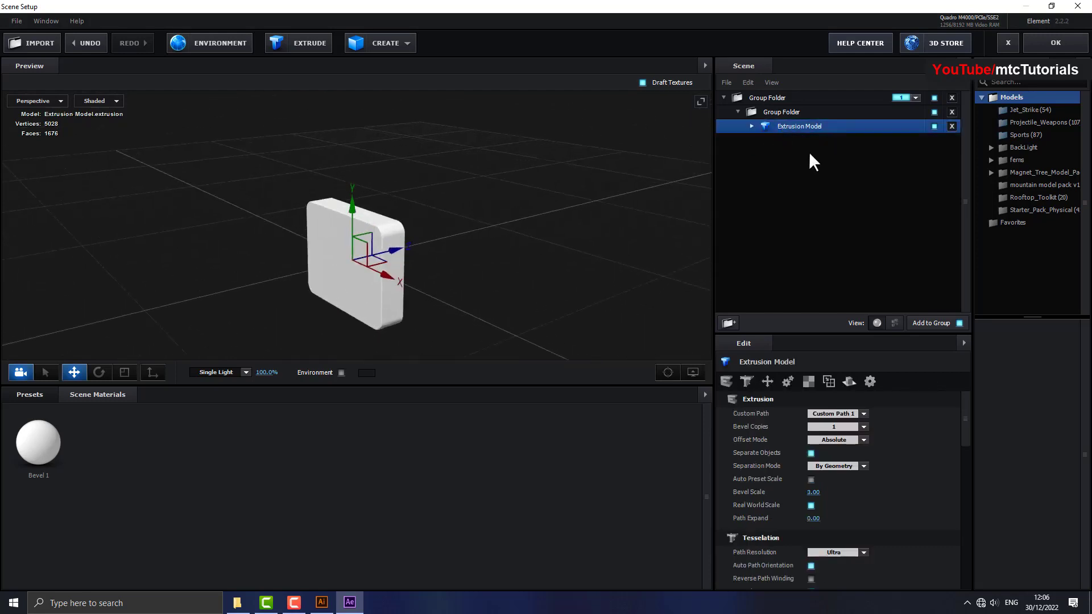
Duplicate the Extrusion Model and switch the copy to Custom Path 2.
{"action": "right_click", "coordinate": [804, 124]}
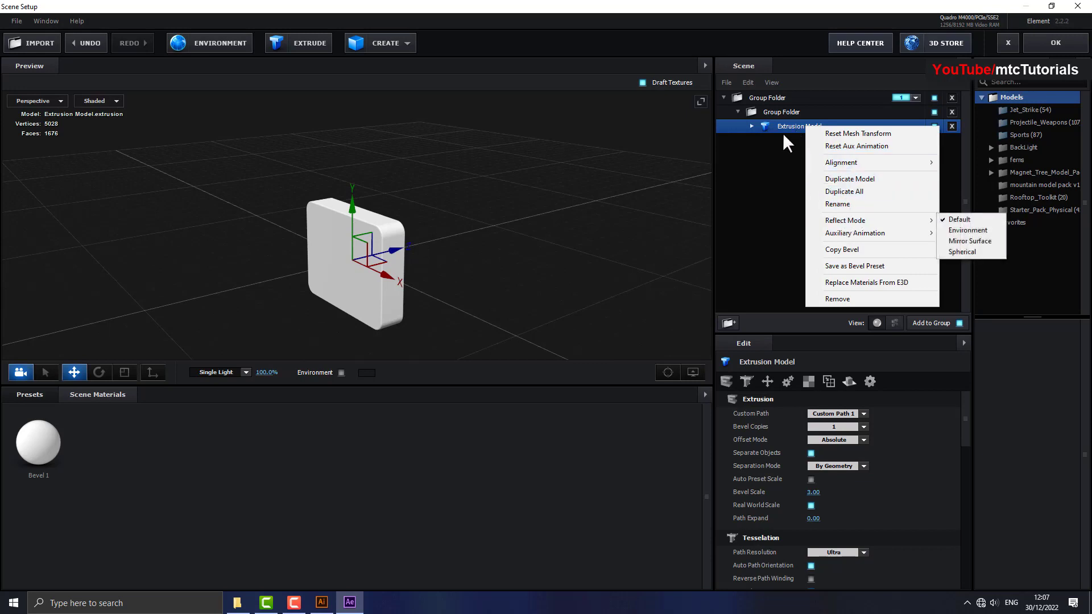
{"action": "left_click", "coordinate": [847, 178]}
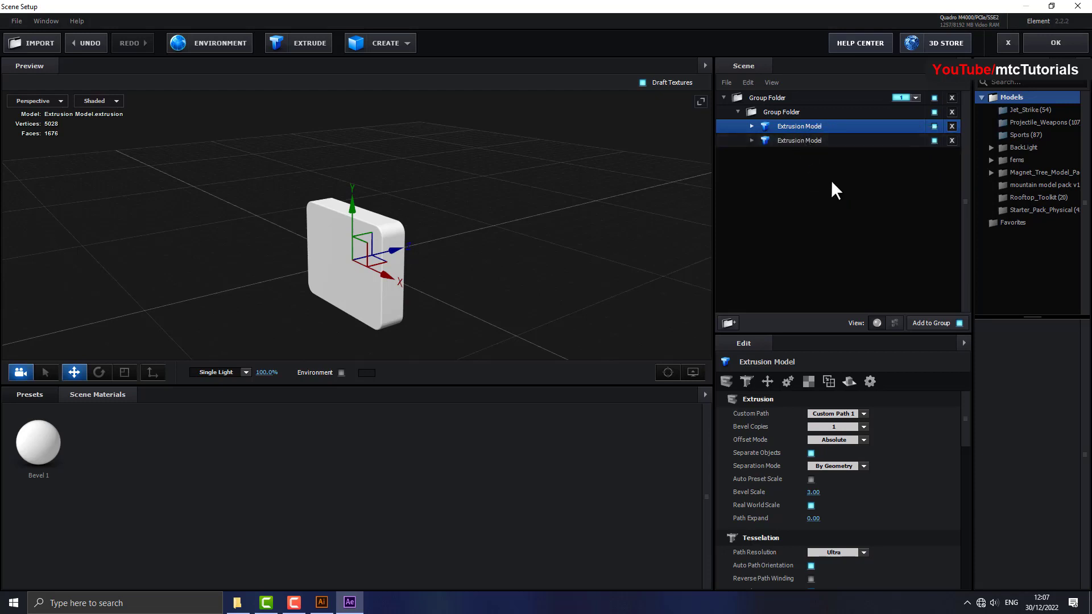
{"action": "left_click", "coordinate": [856, 409]}
{"action": "left_click", "coordinate": [862, 239]}
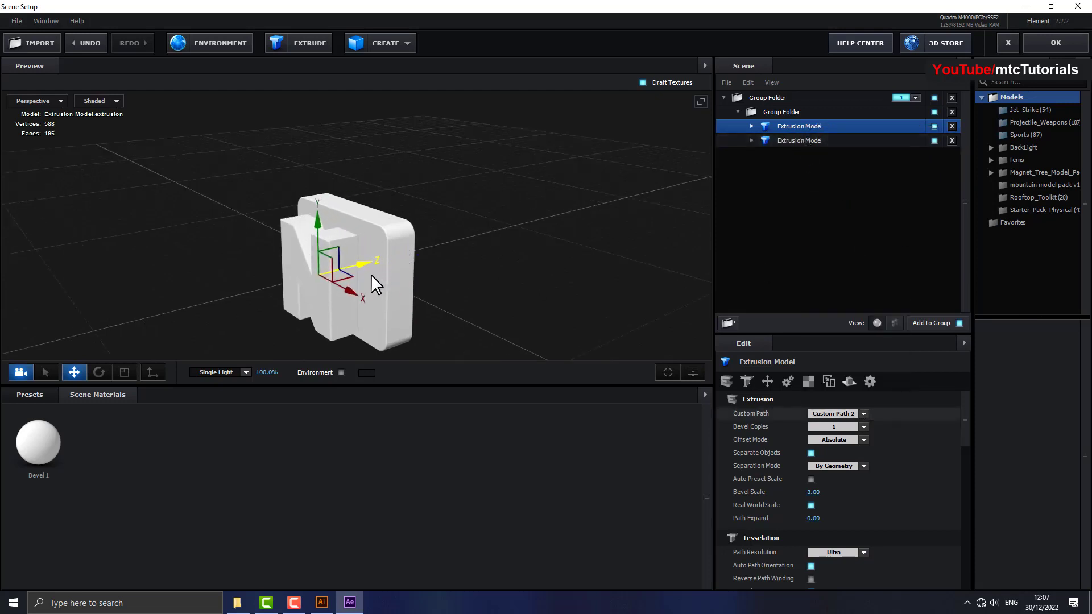
On the copy's Bevel 1, set Bevel Size to 0 and Extrude to 0.5.
{"action": "left_click", "coordinate": [751, 127]}
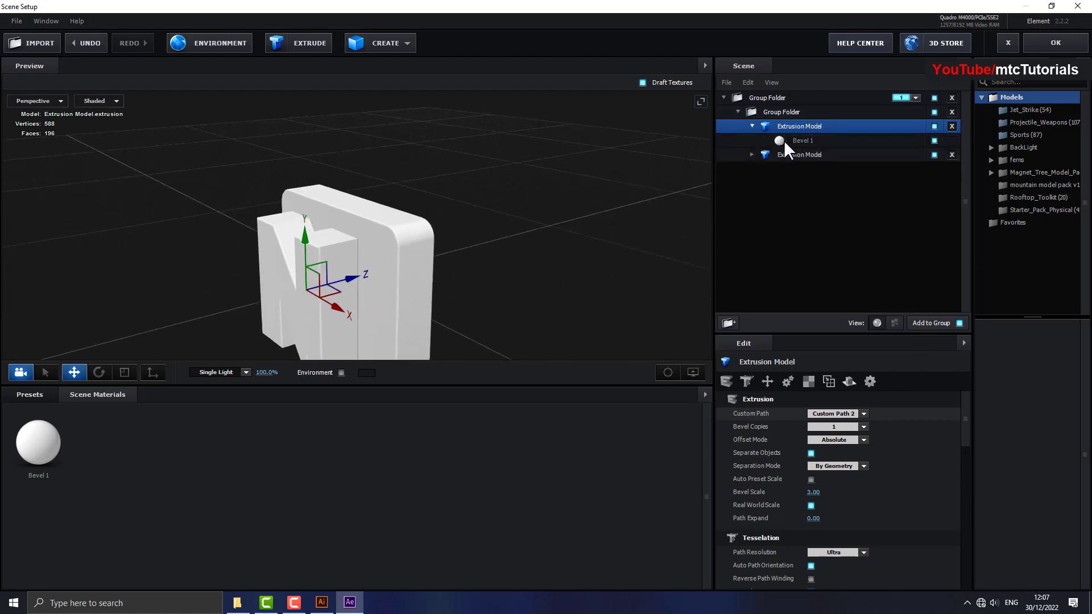
{"action": "left_click", "coordinate": [784, 139]}
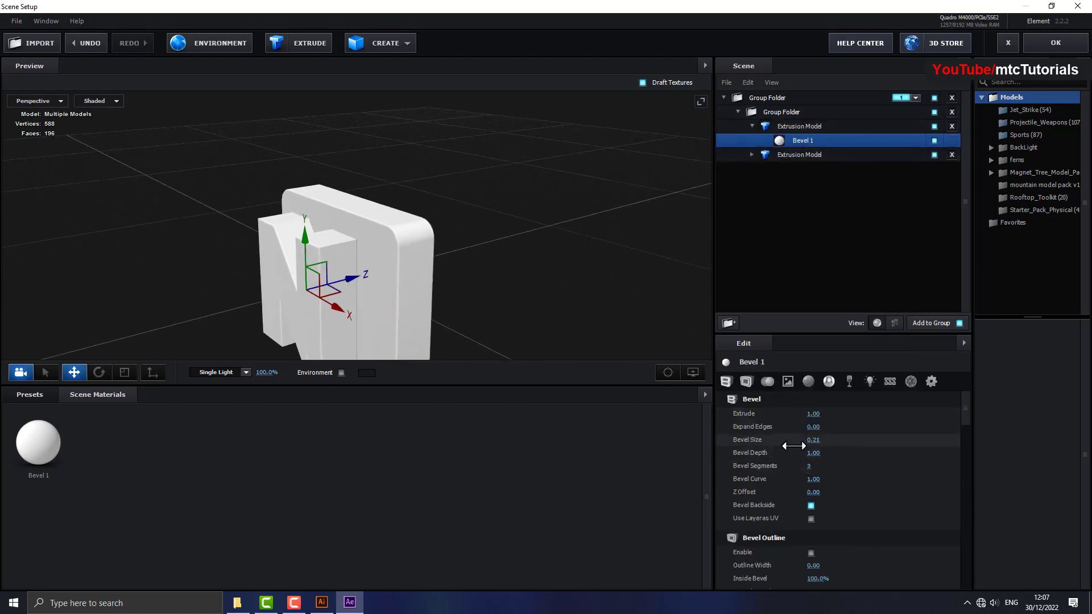
{"action": "left_click_drag", "start_coordinate": [813, 440], "coordinate": [757, 445]}
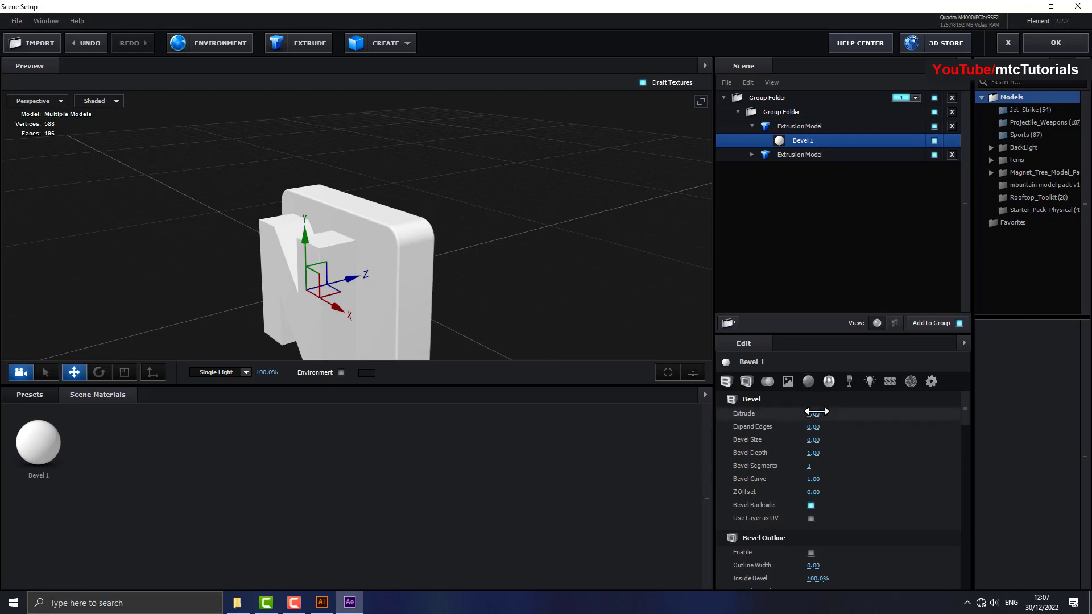
{"action": "type", "text": "5"}
{"action": "key", "text": "Return"}
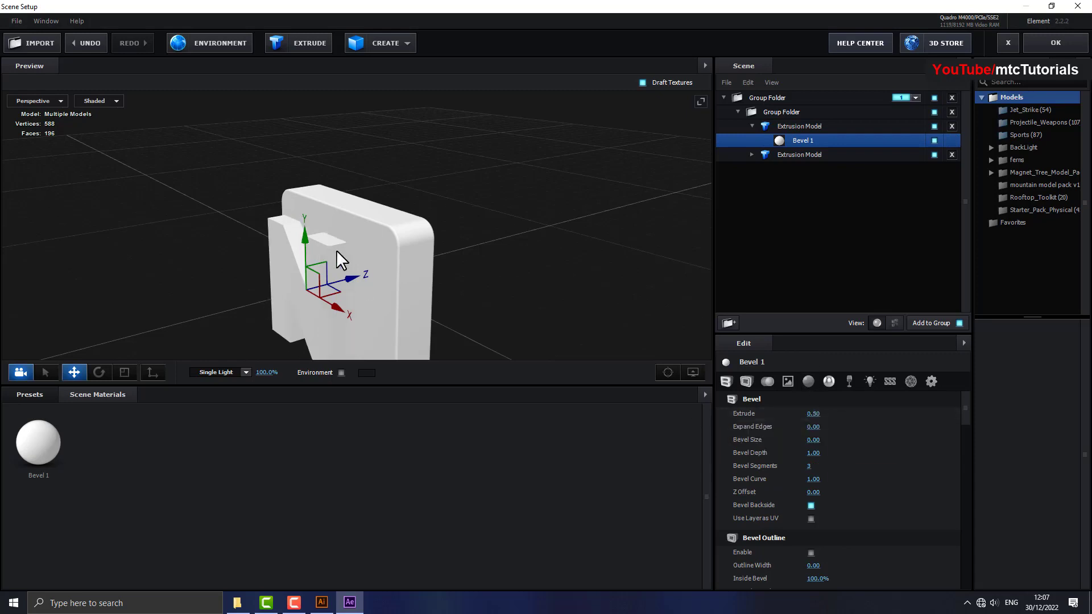
{"action": "left_click_drag", "start_coordinate": [336, 250], "coordinate": [194, 353]}
{"action": "left_click", "coordinate": [43, 394]}
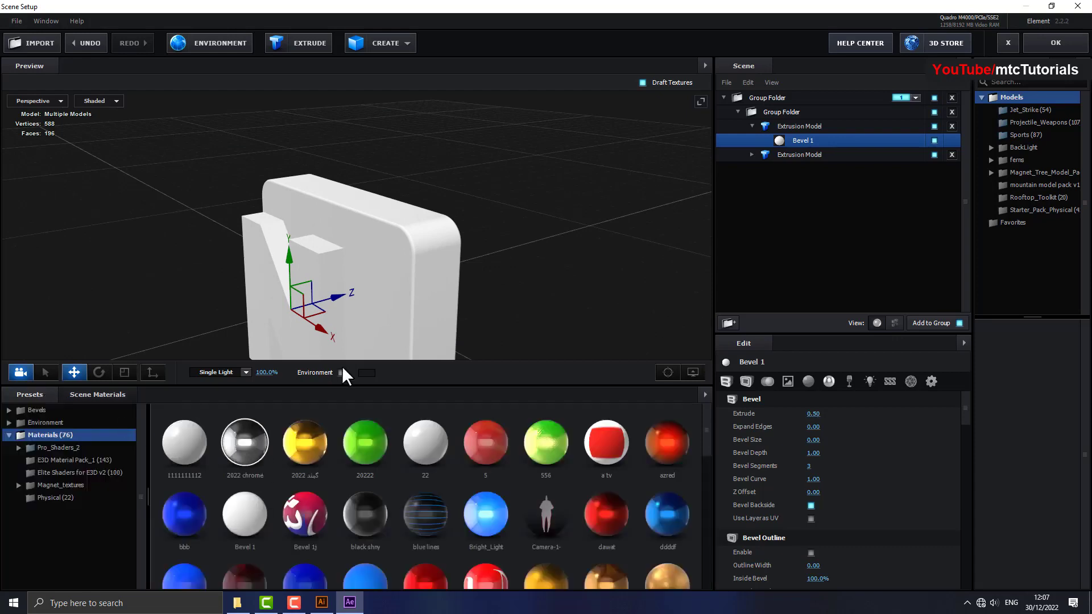
Lower the N piece's Extrude value and shift it along Z against the rounded tile.
{"action": "mouse_move", "coordinate": [339, 291]}
{"action": "left_mouse_down"}
{"action": "mouse_move", "coordinate": [417, 254]}
{"action": "mouse_move", "coordinate": [398, 266]}
{"action": "left_mouse_up"}
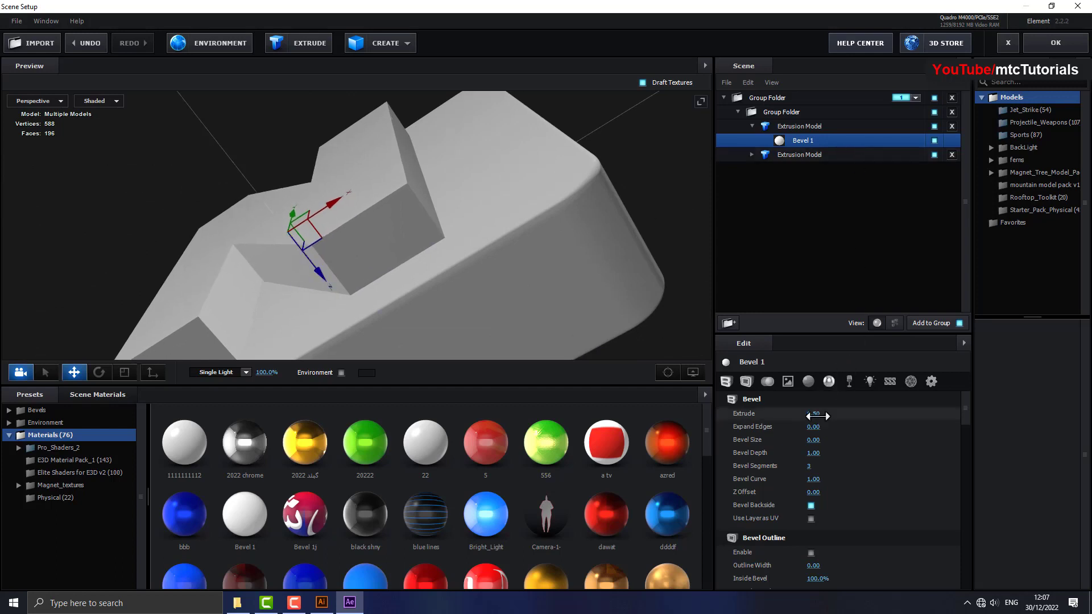
{"action": "left_click_drag", "start_coordinate": [817, 414], "coordinate": [819, 415]}
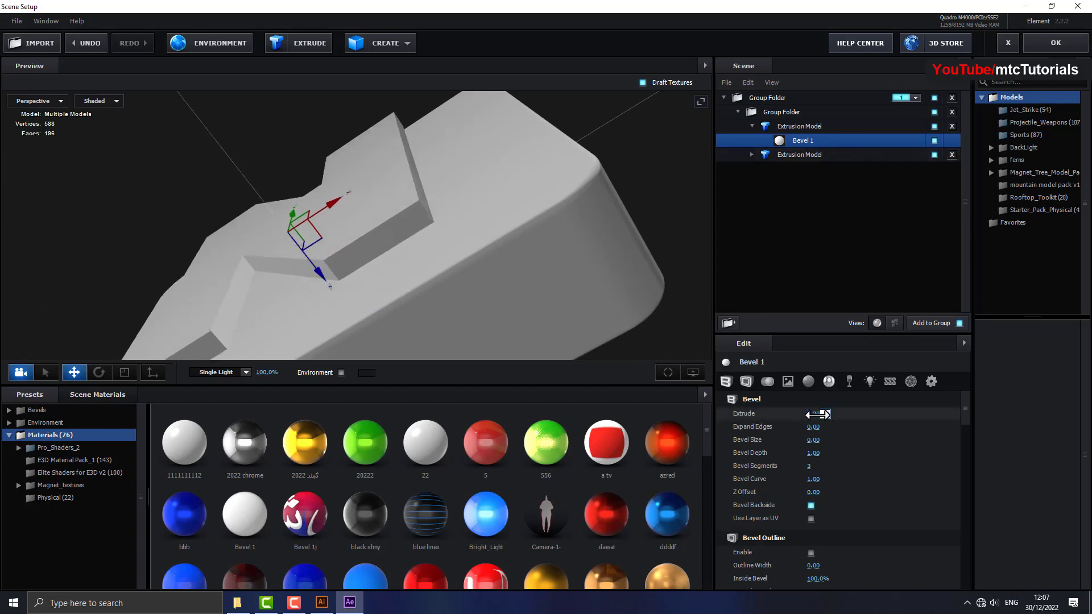
{"action": "left_click", "coordinate": [793, 129]}
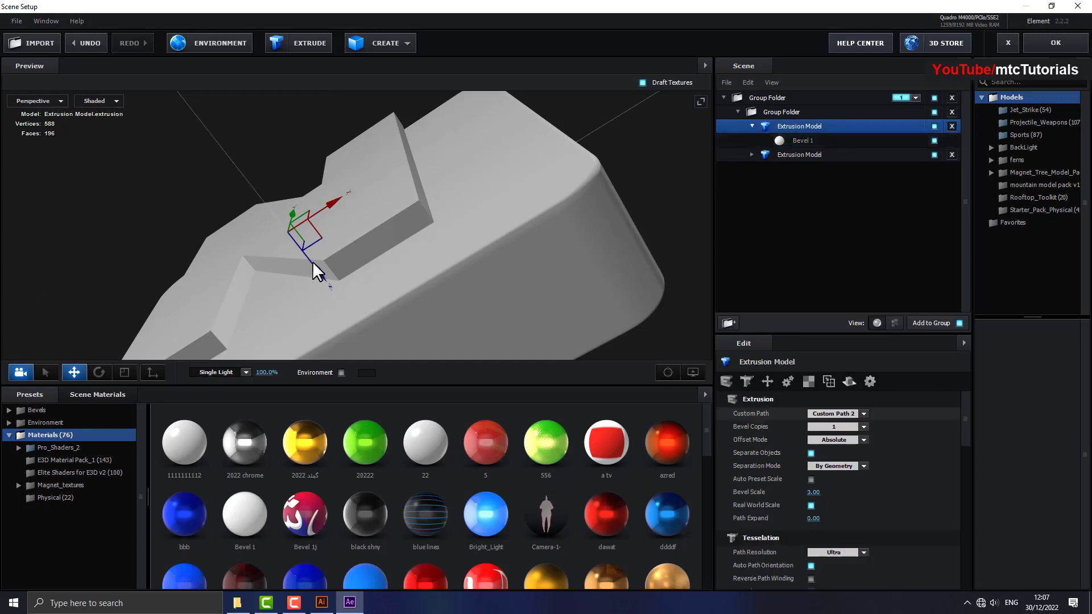
{"action": "mouse_move", "coordinate": [316, 267]}
{"action": "left_mouse_down"}
{"action": "mouse_move", "coordinate": [317, 283]}
{"action": "mouse_move", "coordinate": [448, 350]}
{"action": "mouse_move", "coordinate": [401, 316]}
{"action": "left_mouse_up"}
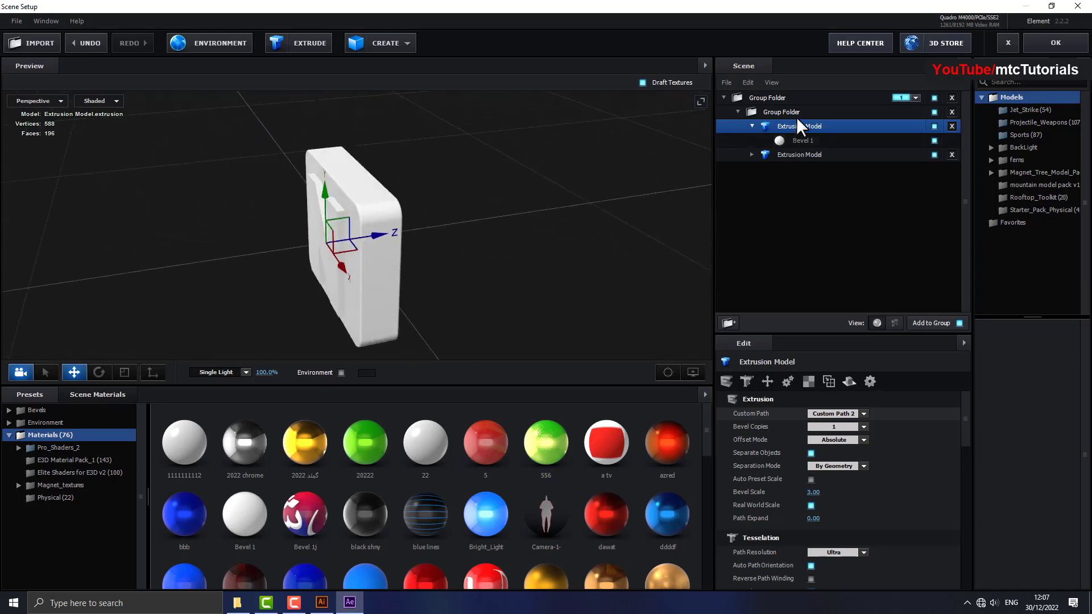
Duplicate the N letter model, shift the copy along Z, and rotate it about its vertical axis.
{"action": "right_click", "coordinate": [796, 120]}
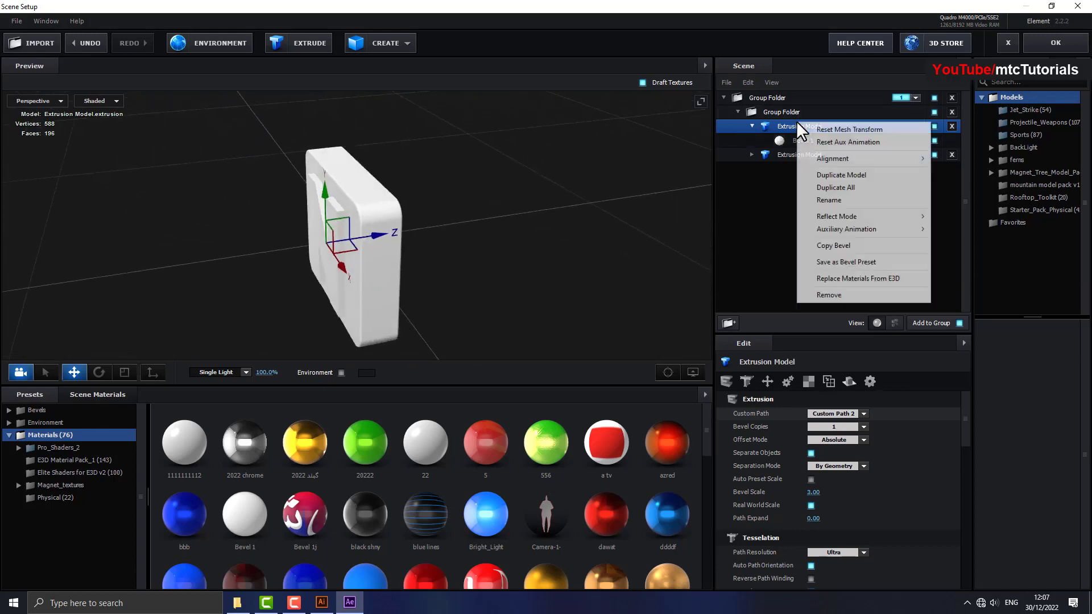
{"action": "left_click", "coordinate": [836, 175]}
{"action": "mouse_move", "coordinate": [369, 239]}
{"action": "left_mouse_down"}
{"action": "mouse_move", "coordinate": [427, 237]}
{"action": "mouse_move", "coordinate": [269, 313]}
{"action": "left_mouse_up"}
{"action": "left_click", "coordinate": [99, 373]}
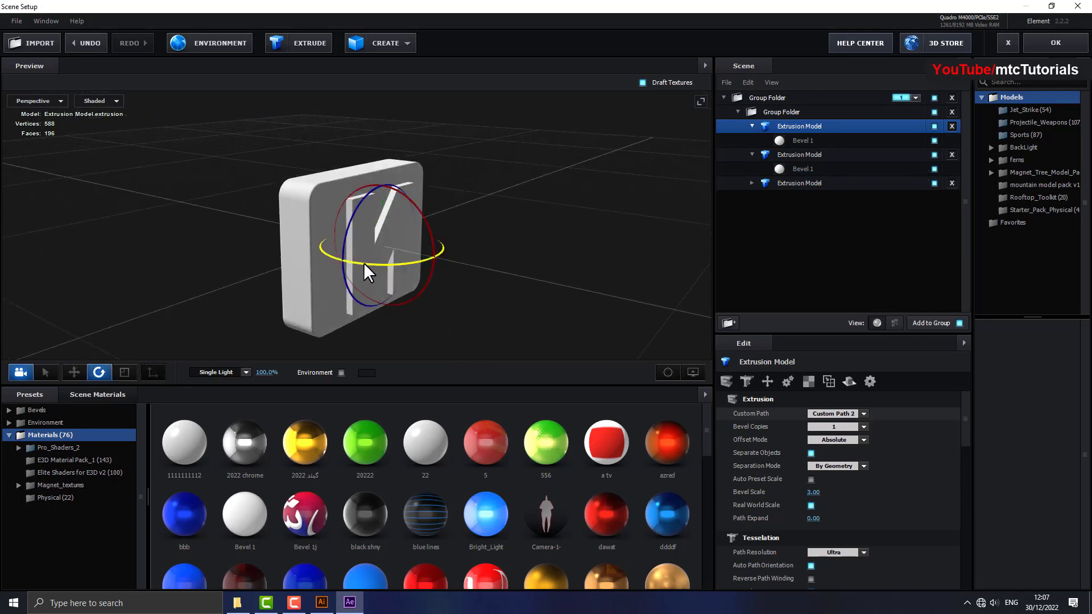
{"action": "mouse_move", "coordinate": [363, 262]}
{"action": "left_mouse_down"}
{"action": "mouse_move", "coordinate": [562, 251]}
{"action": "mouse_move", "coordinate": [223, 349]}
{"action": "left_mouse_up"}
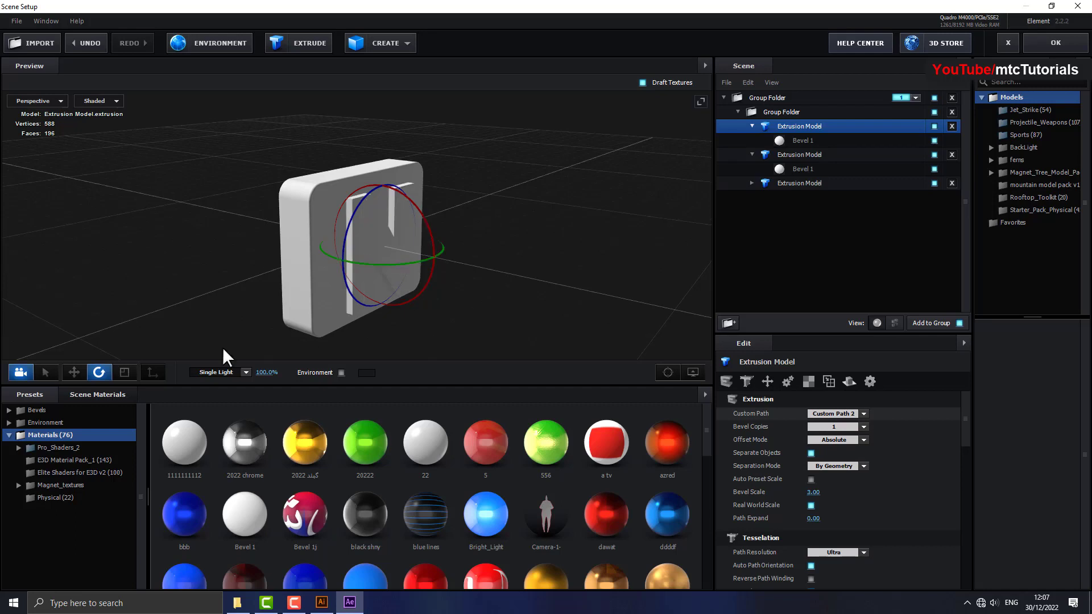
Push the letter piece further back along Z until it sits nearly flush in the tile's front.
{"action": "left_click", "coordinate": [74, 373]}
{"action": "scroll", "coordinate": [262, 292], "scroll_direction": "up", "scroll_amount": 2}
{"action": "scroll", "coordinate": [307, 267], "scroll_direction": "up", "scroll_amount": 2}
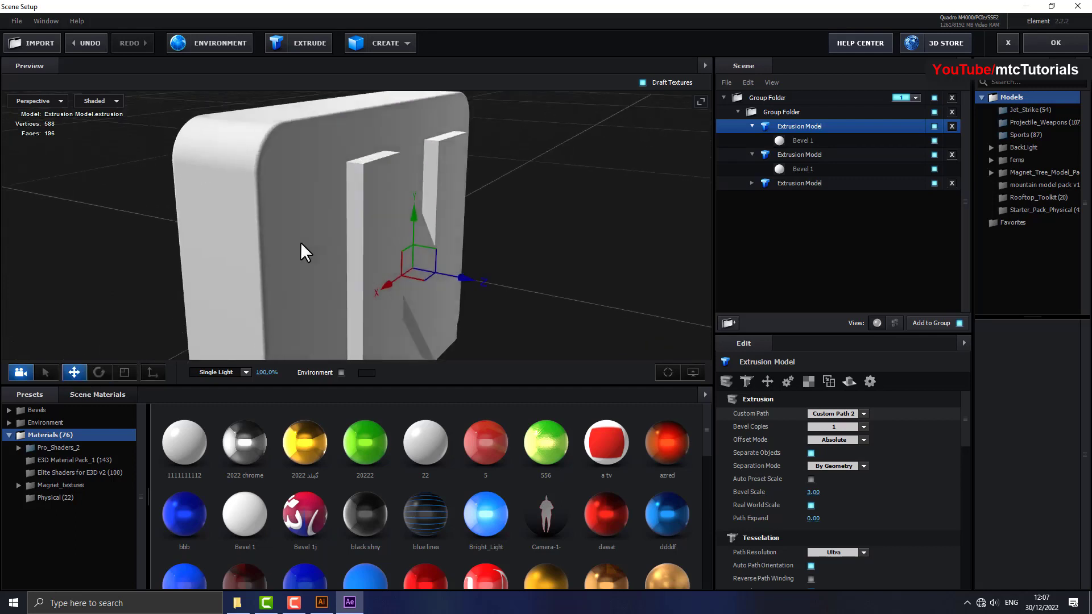
{"action": "scroll", "coordinate": [364, 251], "scroll_direction": "up", "scroll_amount": 3}
{"action": "left_click_drag", "start_coordinate": [489, 282], "coordinate": [469, 285]}
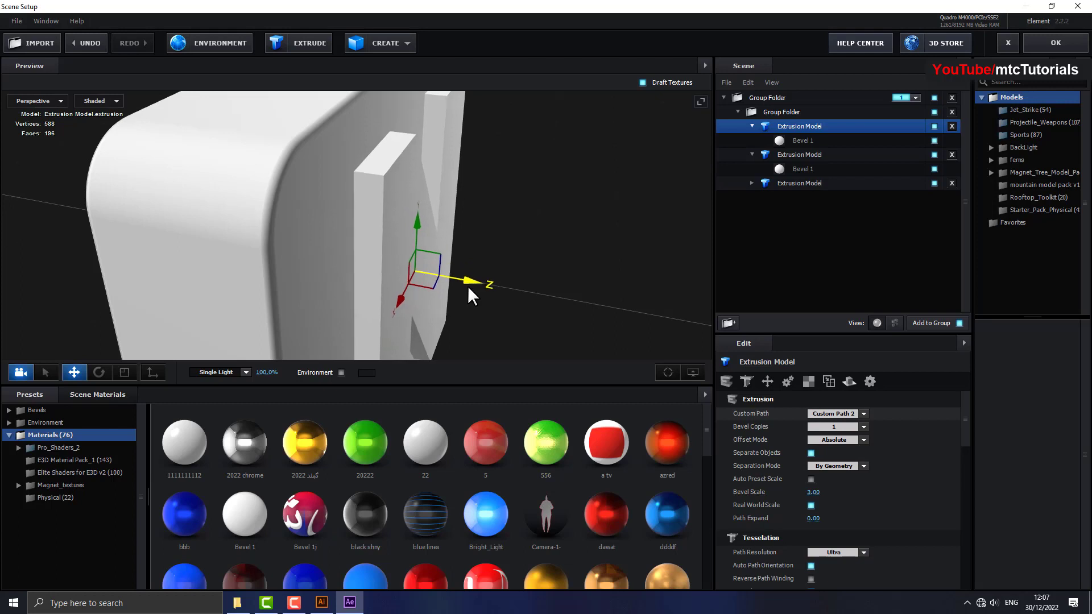
{"action": "mouse_move", "coordinate": [469, 285]}
{"action": "left_mouse_down"}
{"action": "mouse_move", "coordinate": [599, 255]}
{"action": "mouse_move", "coordinate": [617, 213]}
{"action": "left_mouse_up"}
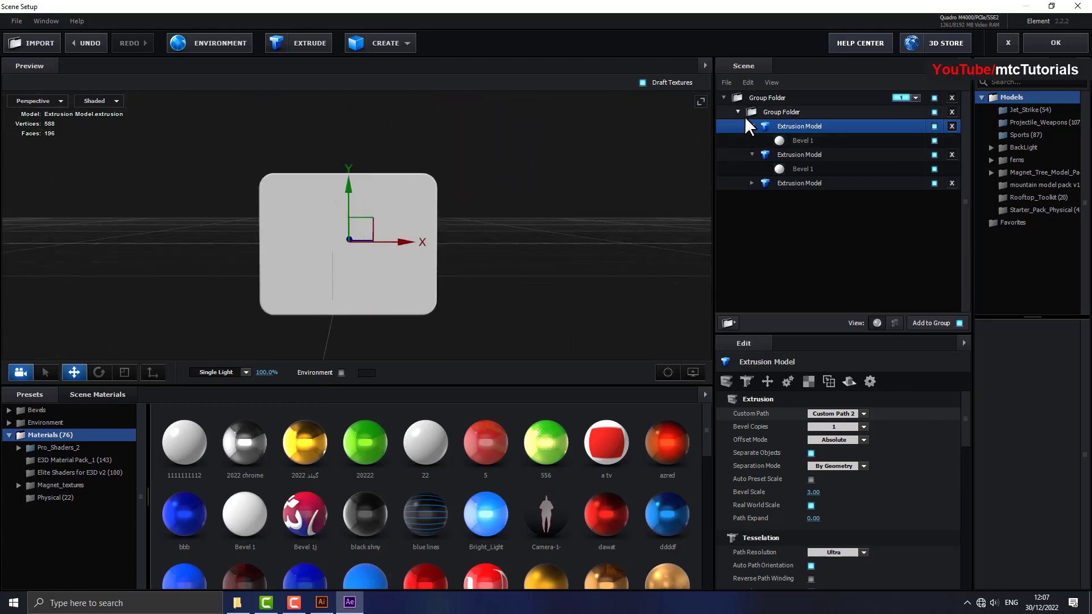
Duplicate the block's group folder to create Group Folder Copy.
{"action": "left_click", "coordinate": [738, 112]}
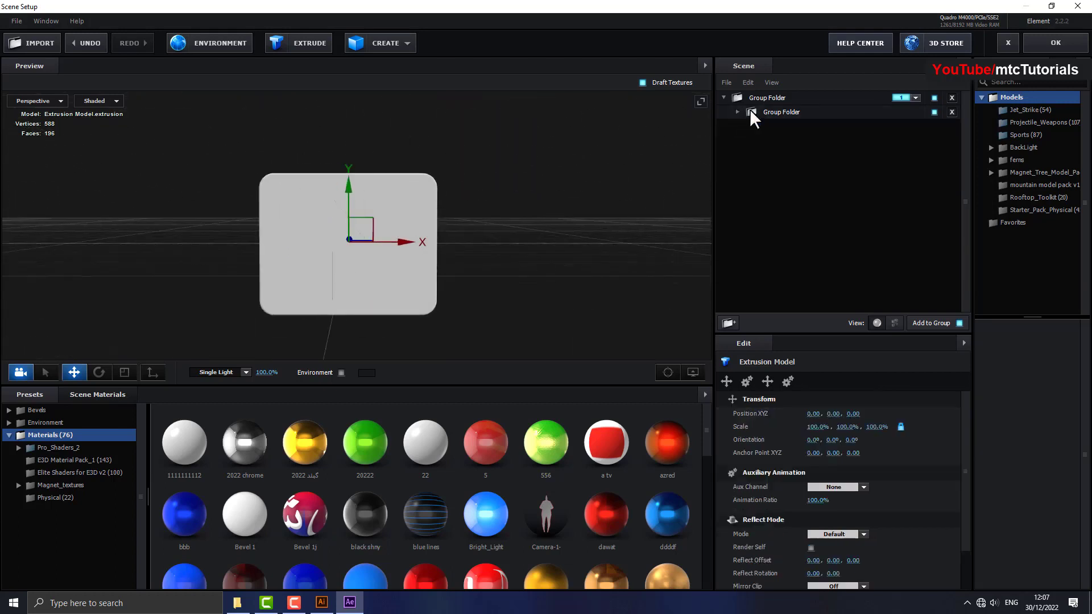
{"action": "left_click", "coordinate": [783, 112]}
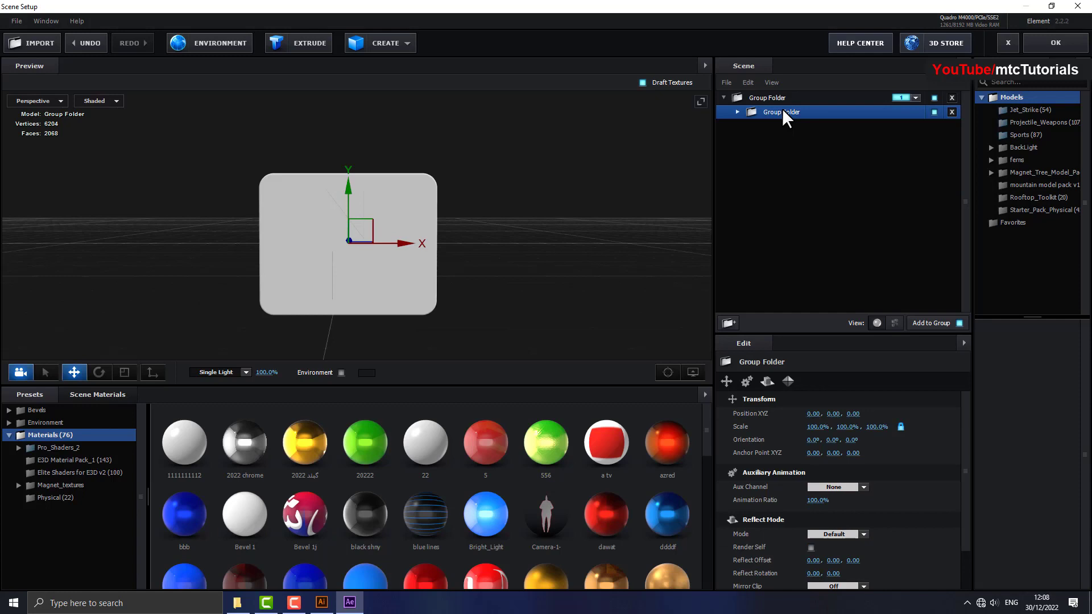
{"action": "right_click", "coordinate": [782, 112]}
{"action": "left_click", "coordinate": [823, 166]}
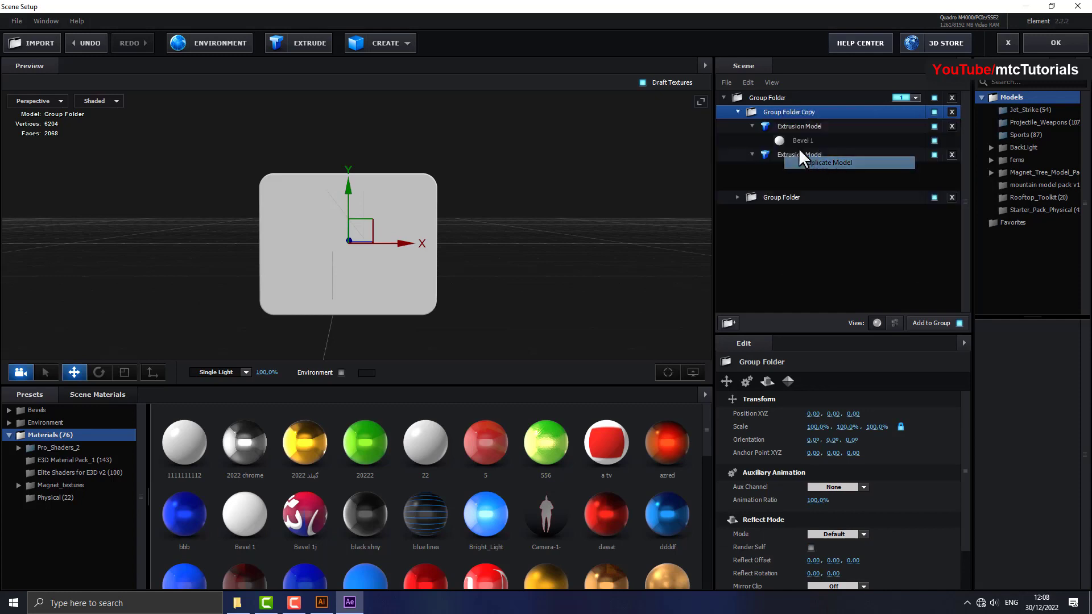
Duplicate it again as Group Folder Copy 2, then add a new empty group folder.
{"action": "left_click", "coordinate": [738, 112]}
{"action": "right_click", "coordinate": [769, 112]}
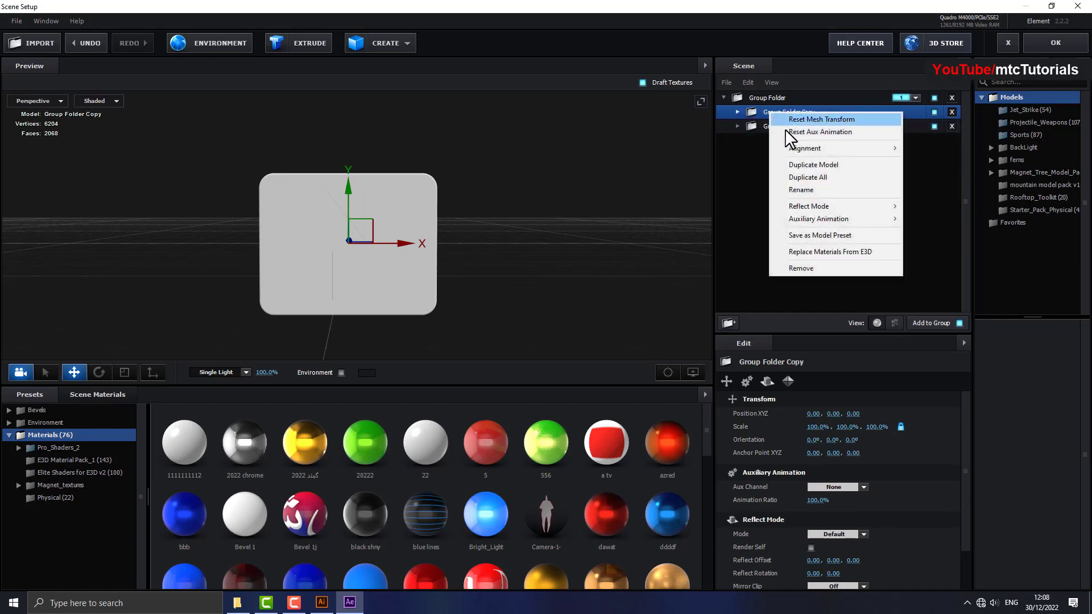
{"action": "left_click", "coordinate": [808, 166]}
{"action": "left_click", "coordinate": [737, 112]}
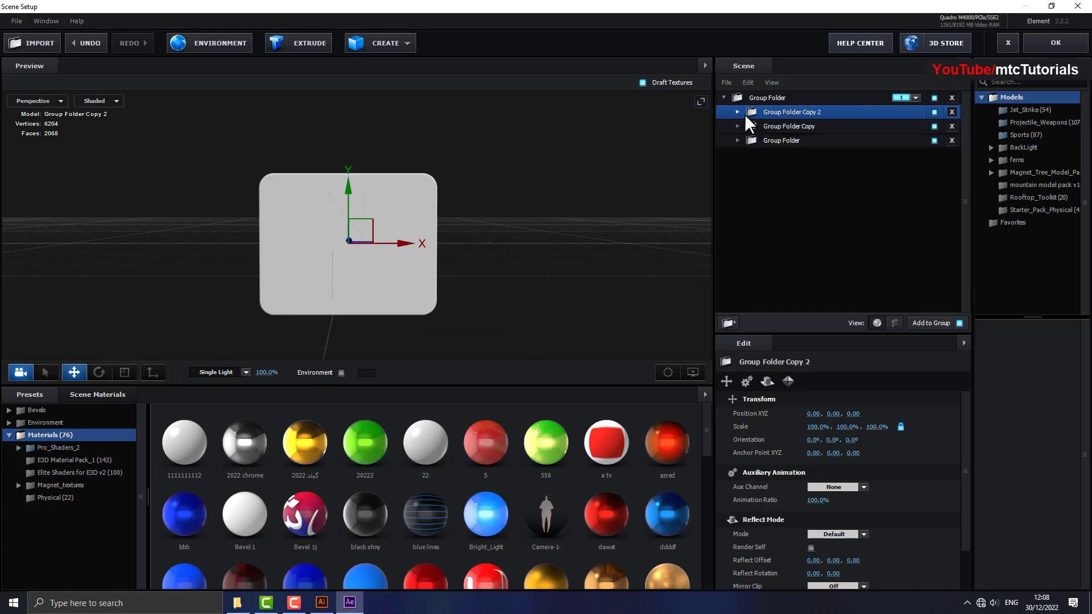
{"action": "left_click", "coordinate": [764, 98]}
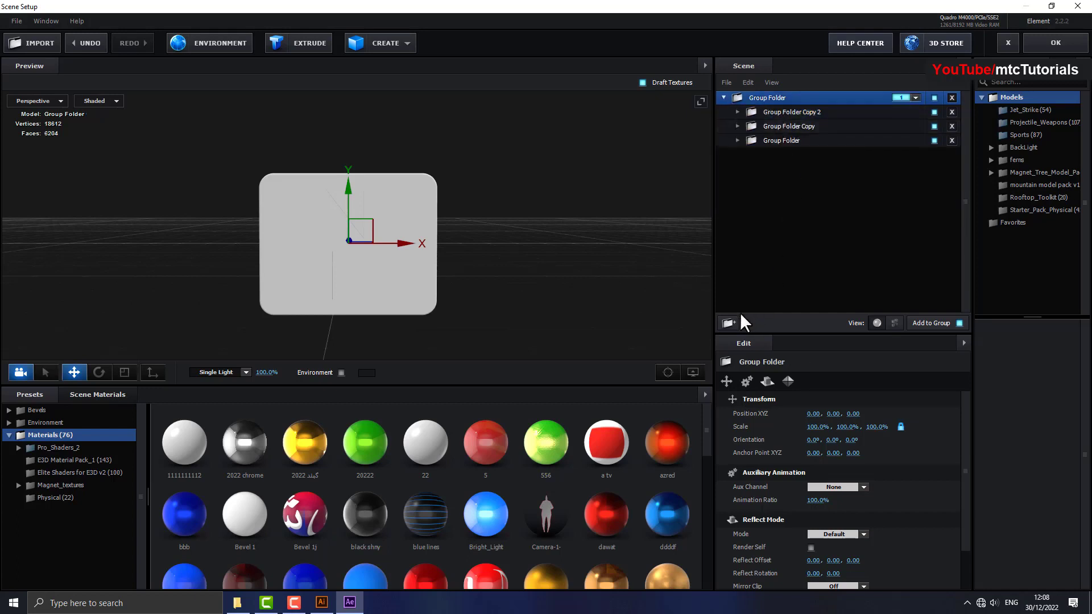
{"action": "left_click", "coordinate": [729, 323]}
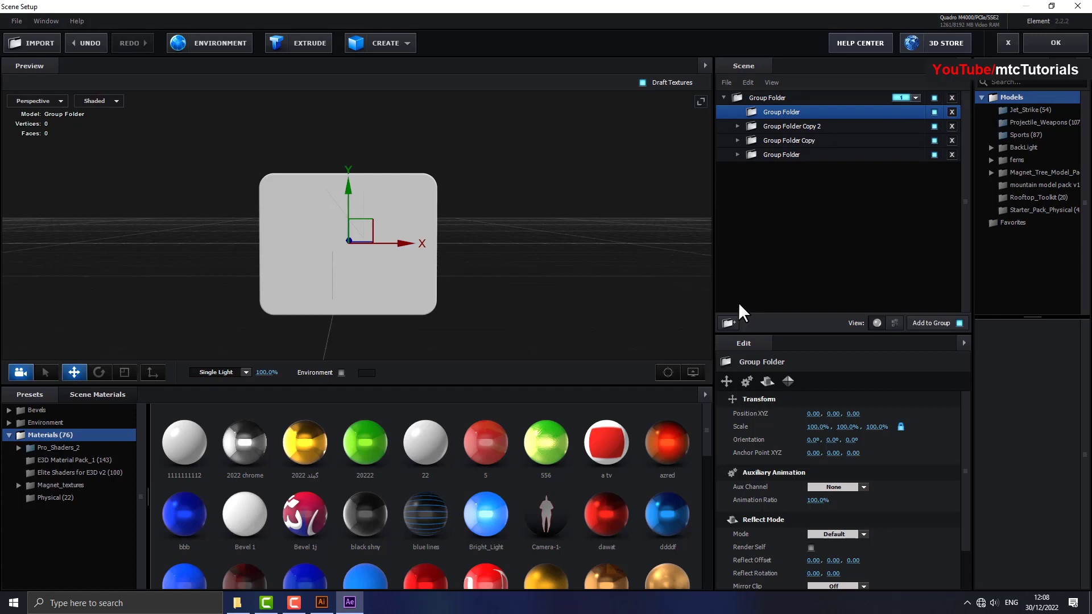
Rename the new folder to News and add an extrusion model inside it at Ultra path resolution.
{"action": "double_click", "coordinate": [752, 114]}
{"action": "type", "text": "News"}
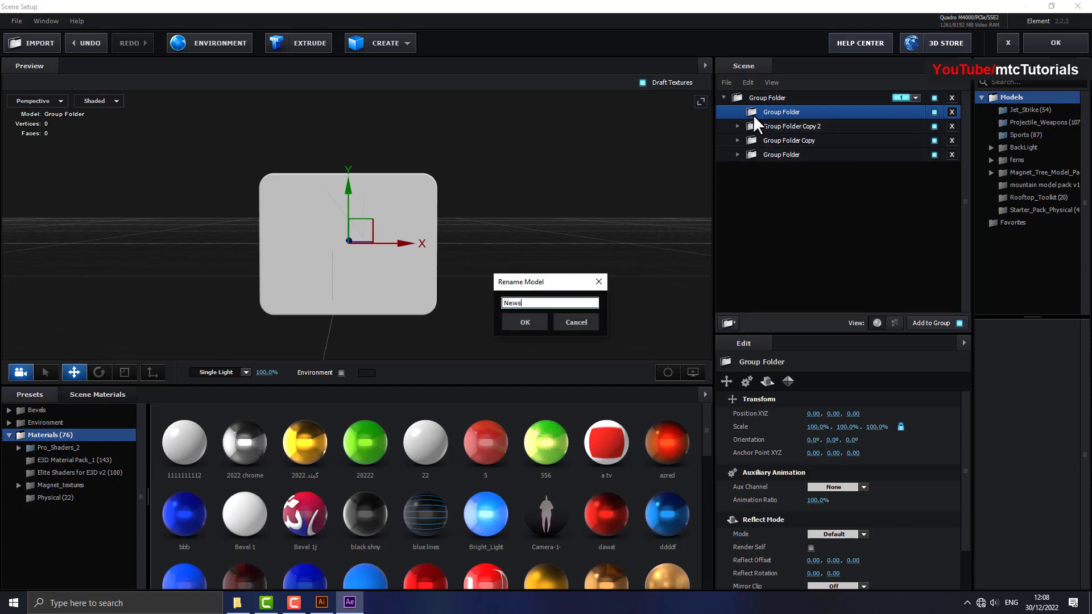
{"action": "key", "text": "Return"}
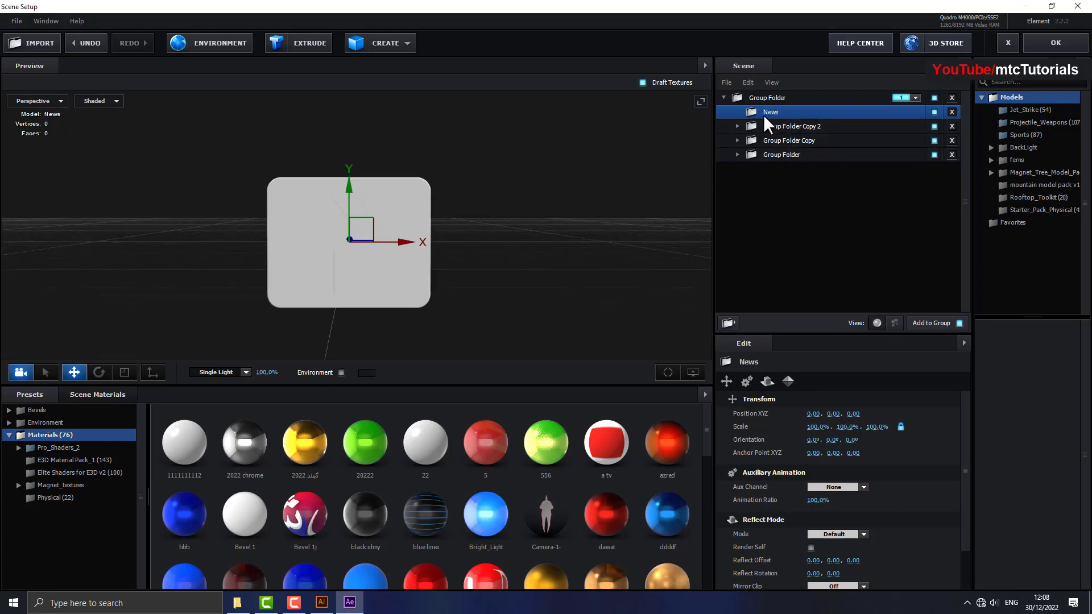
{"action": "left_click", "coordinate": [312, 42]}
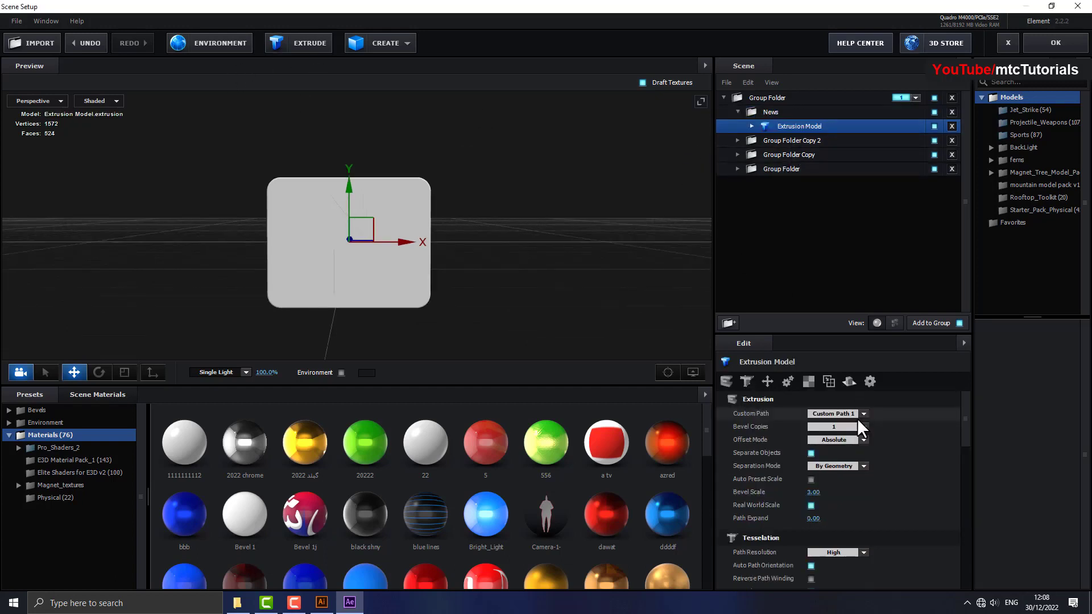
{"action": "left_click", "coordinate": [845, 553]}
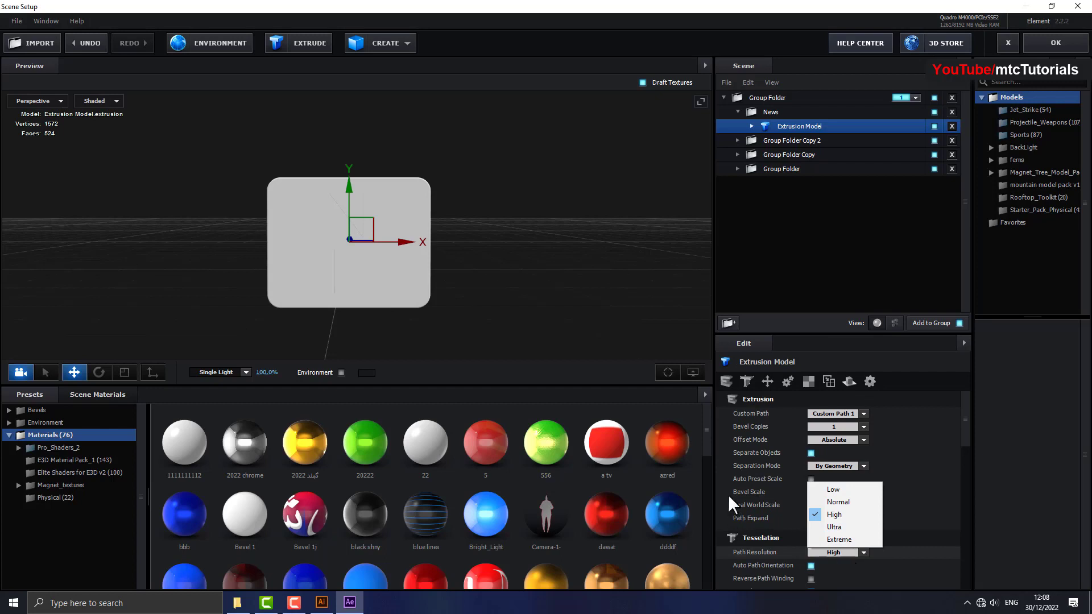
{"action": "left_click", "coordinate": [834, 528]}
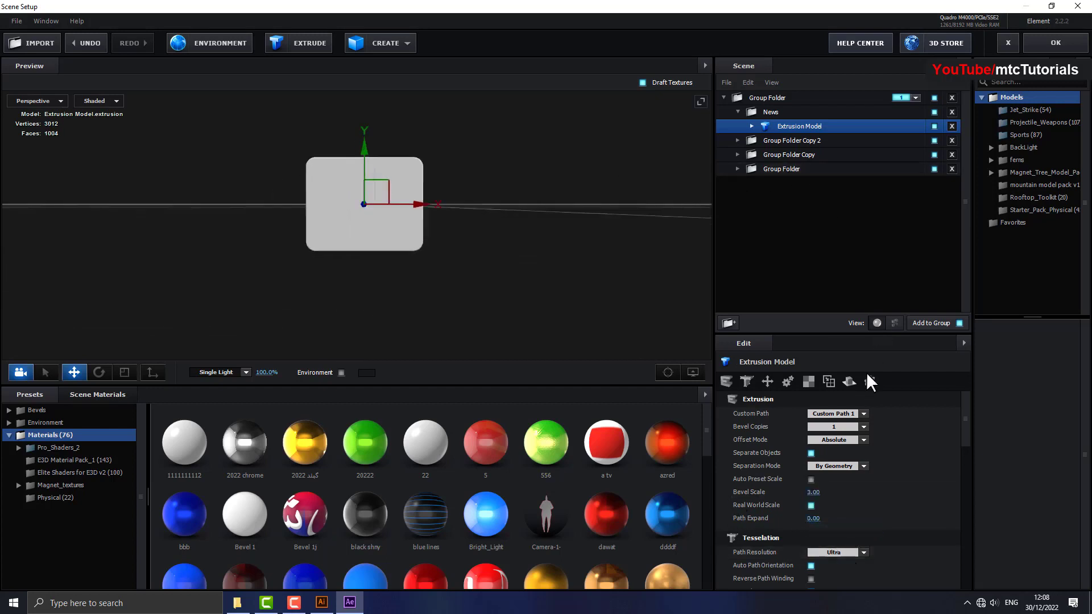
Try Custom Paths 4, 6 and 7, settle on Custom Path 5, and move the slab below the block.
{"action": "left_click", "coordinate": [853, 414]}
{"action": "left_click", "coordinate": [873, 263]}
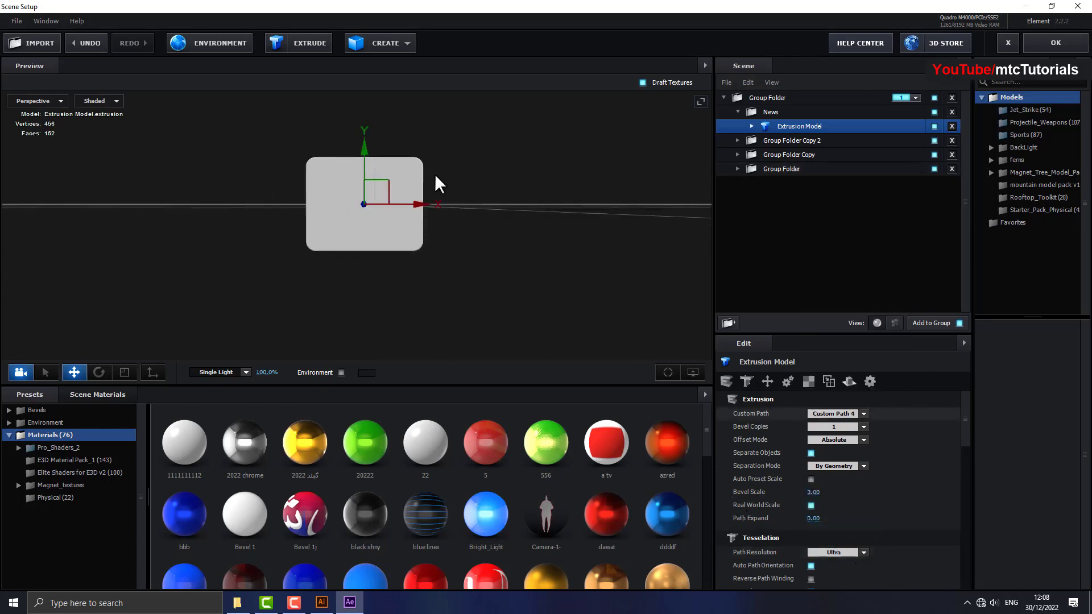
{"action": "left_click", "coordinate": [845, 413]}
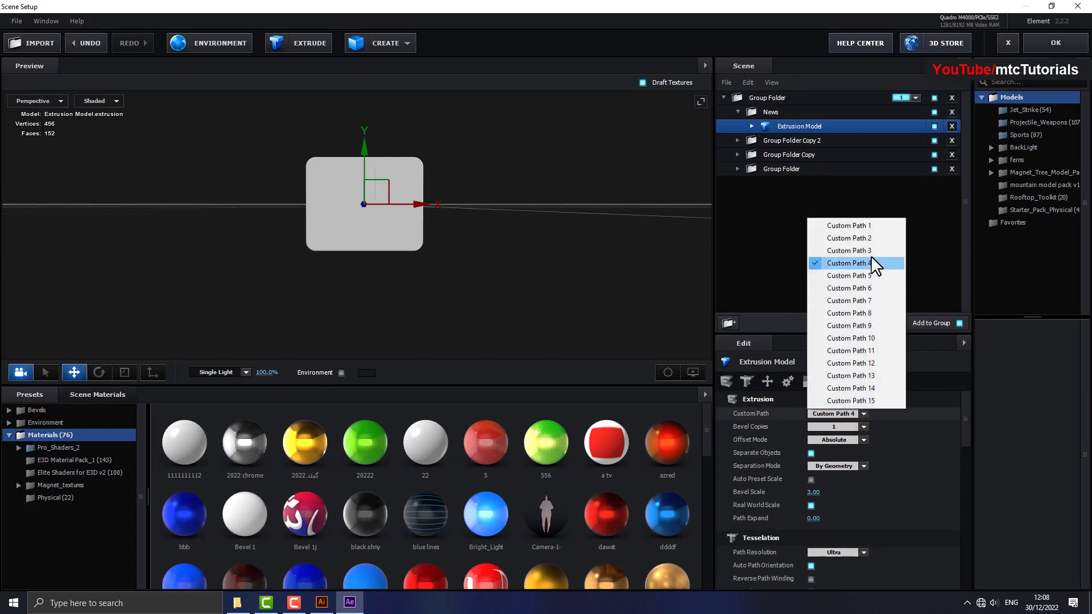
{"action": "left_click", "coordinate": [877, 289]}
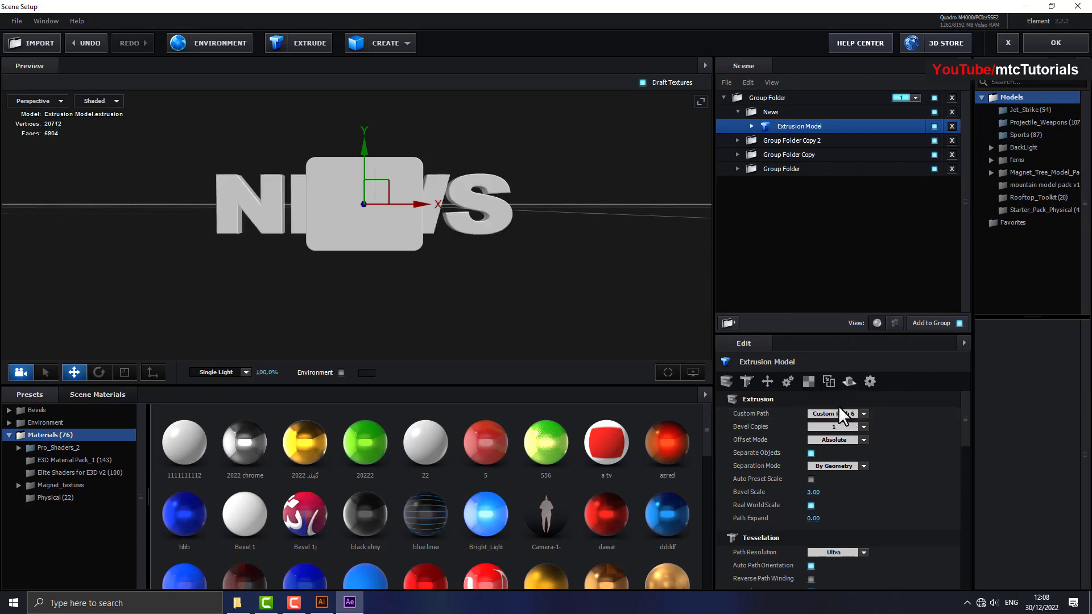
{"action": "left_click", "coordinate": [845, 414]}
{"action": "left_click", "coordinate": [863, 301]}
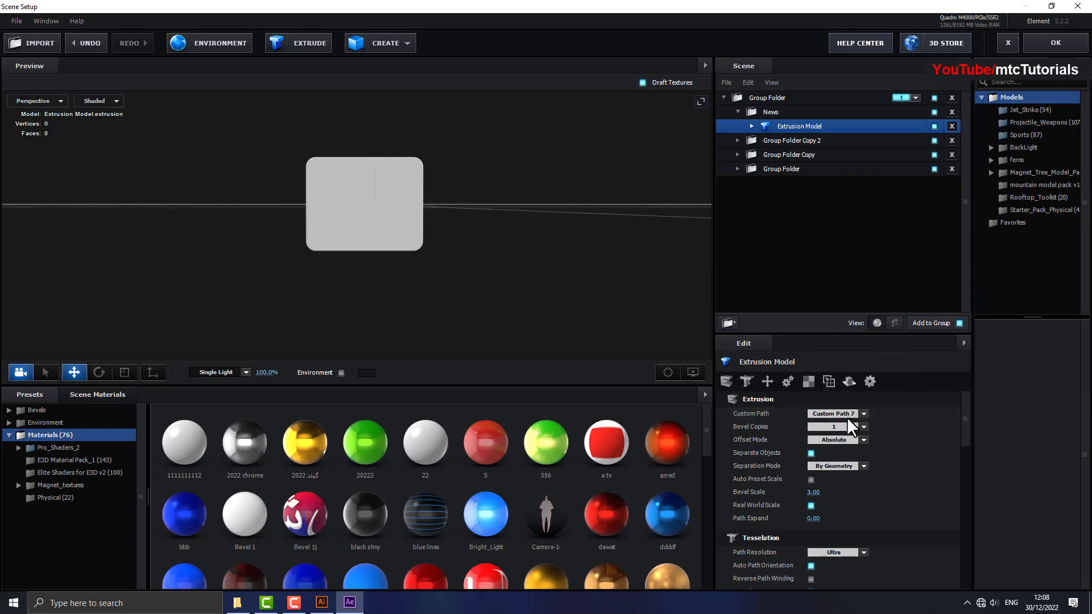
{"action": "left_click", "coordinate": [847, 413]}
{"action": "left_click", "coordinate": [870, 276]}
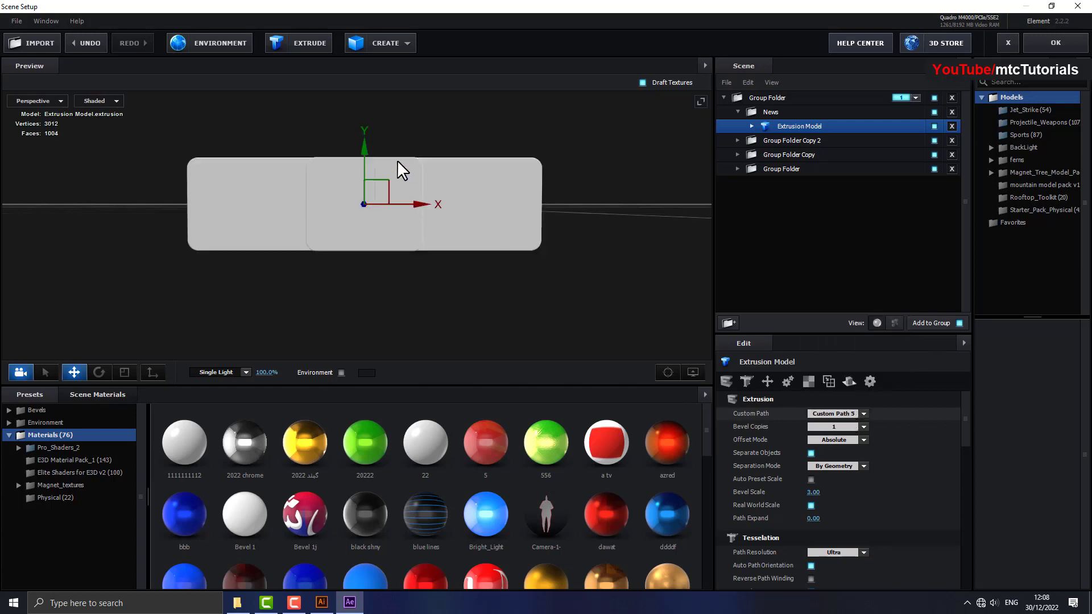
{"action": "left_click_drag", "start_coordinate": [363, 139], "coordinate": [379, 234]}
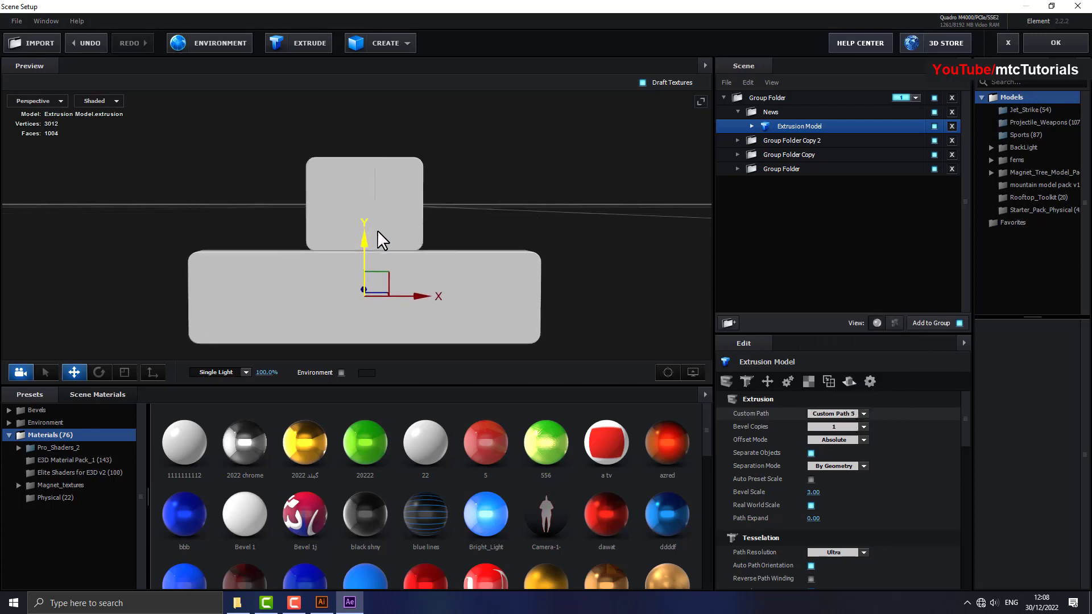
Inspect the slab's Bevel 1 settings and orbit around the model.
{"action": "mouse_move", "coordinate": [504, 226]}
{"action": "left_mouse_down"}
{"action": "mouse_move", "coordinate": [520, 231]}
{"action": "mouse_move", "coordinate": [423, 230]}
{"action": "mouse_move", "coordinate": [439, 216]}
{"action": "mouse_move", "coordinate": [741, 178]}
{"action": "left_mouse_up"}
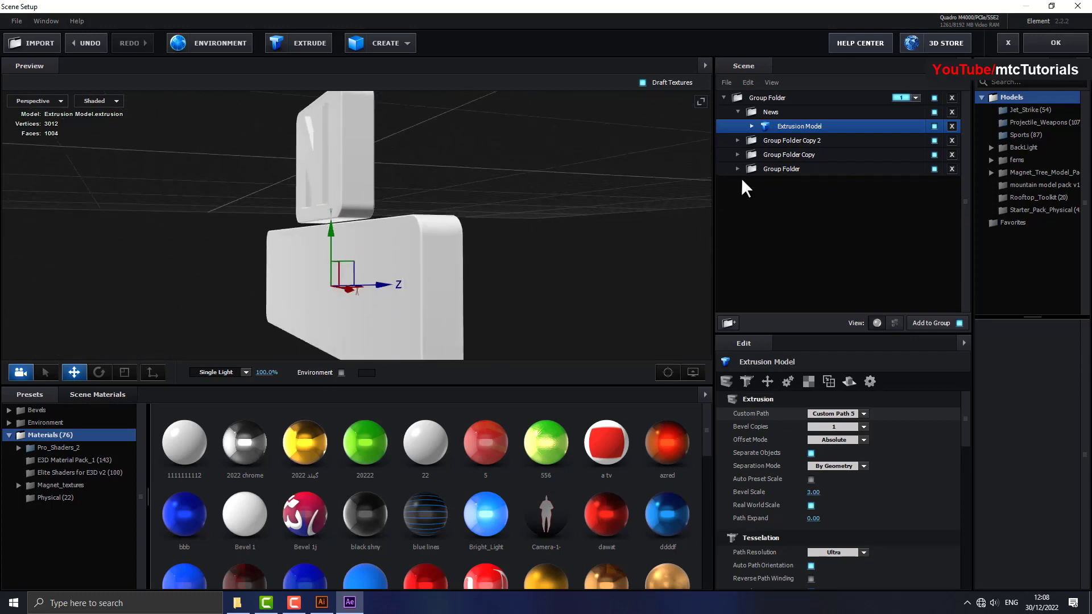
{"action": "left_click", "coordinate": [751, 126]}
{"action": "left_click", "coordinate": [788, 135]}
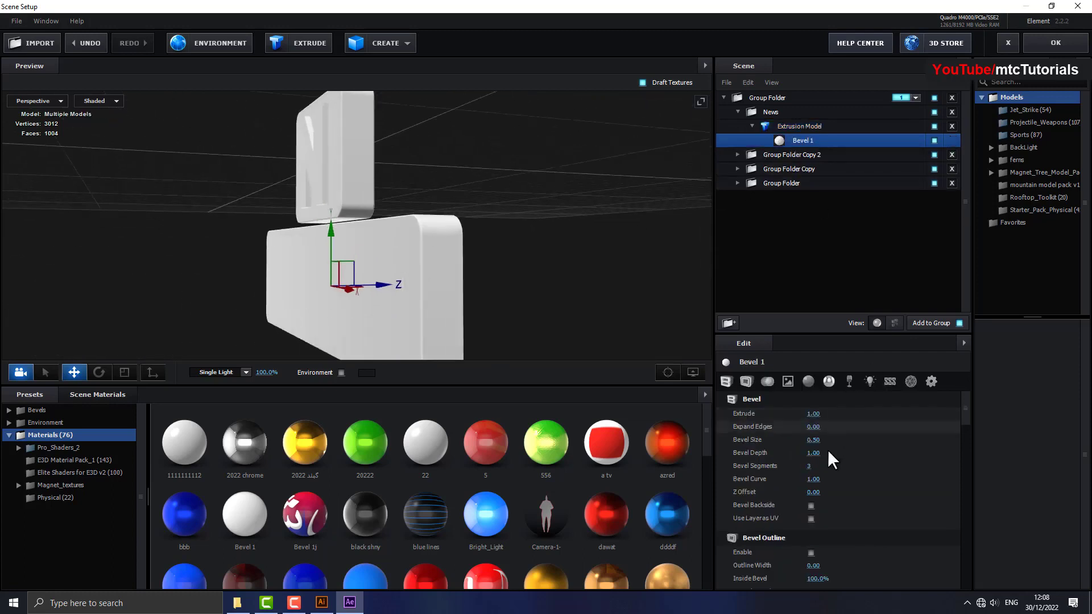
{"action": "left_click", "coordinate": [810, 505]}
{"action": "left_click", "coordinate": [751, 126]}
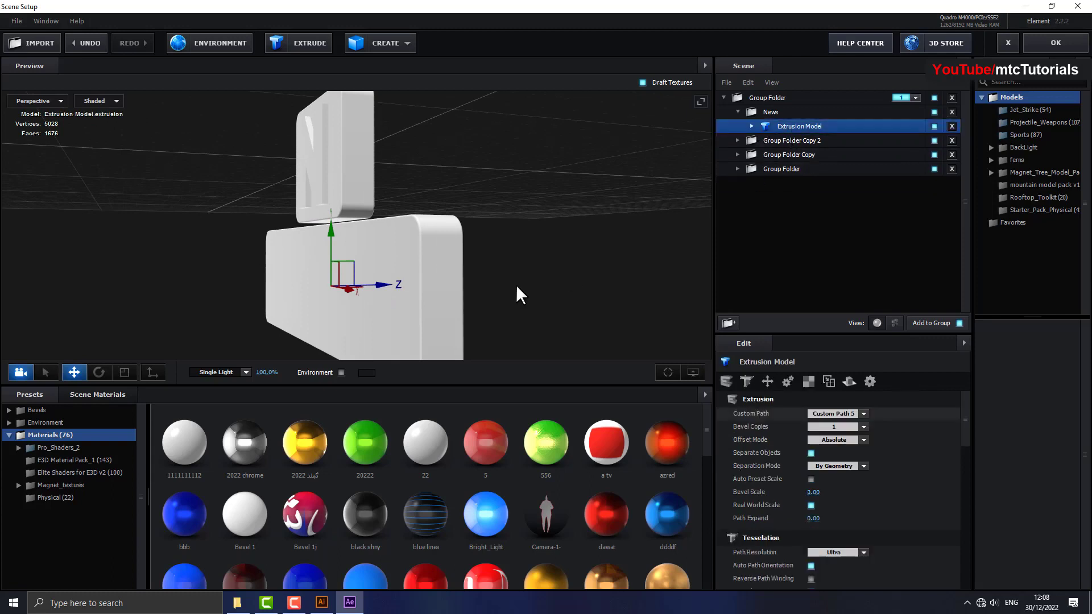
{"action": "mouse_move", "coordinate": [516, 292]}
{"action": "left_mouse_down"}
{"action": "mouse_move", "coordinate": [616, 241]}
{"action": "mouse_move", "coordinate": [597, 243]}
{"action": "mouse_move", "coordinate": [572, 280]}
{"action": "mouse_move", "coordinate": [603, 273]}
{"action": "left_mouse_up"}
Duplicate the slab's Extrusion Model and switch the copy to Custom Path 6.
{"action": "right_click", "coordinate": [781, 127]}
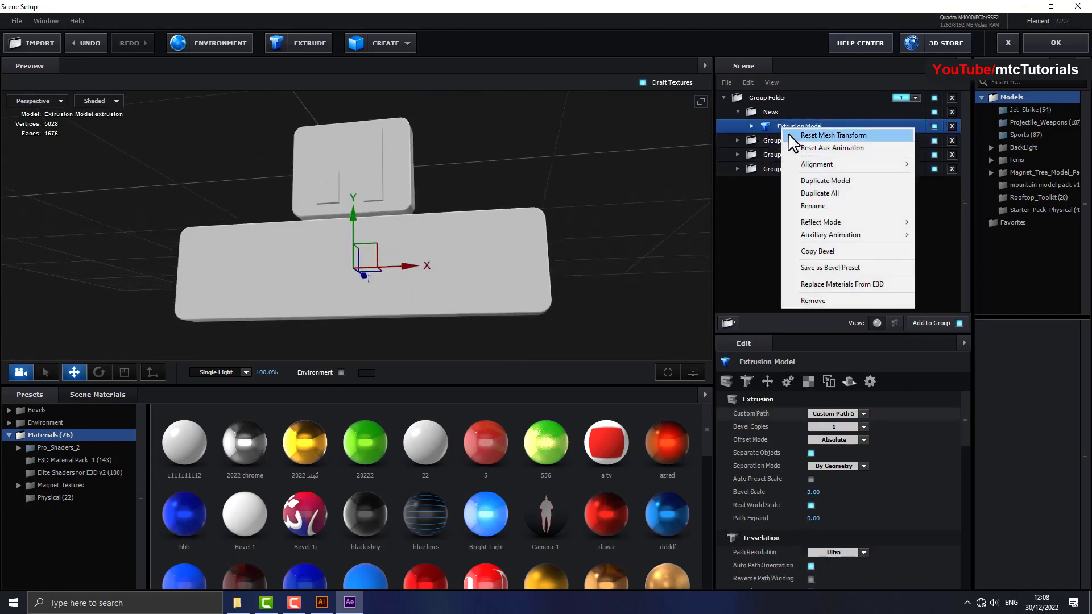
{"action": "left_click", "coordinate": [831, 183]}
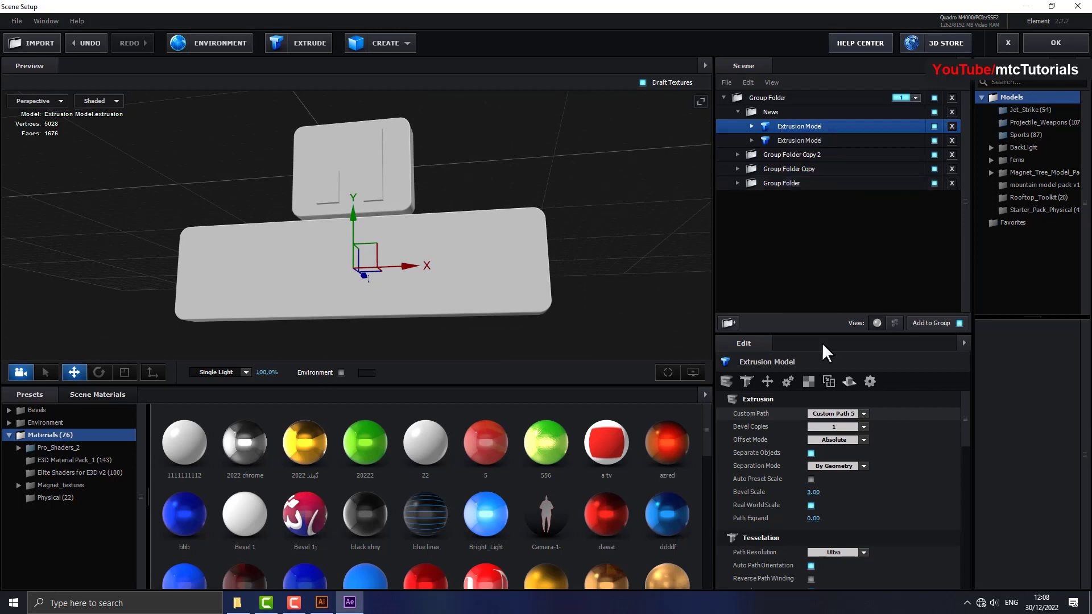
{"action": "left_click", "coordinate": [834, 414]}
{"action": "left_click", "coordinate": [841, 288]}
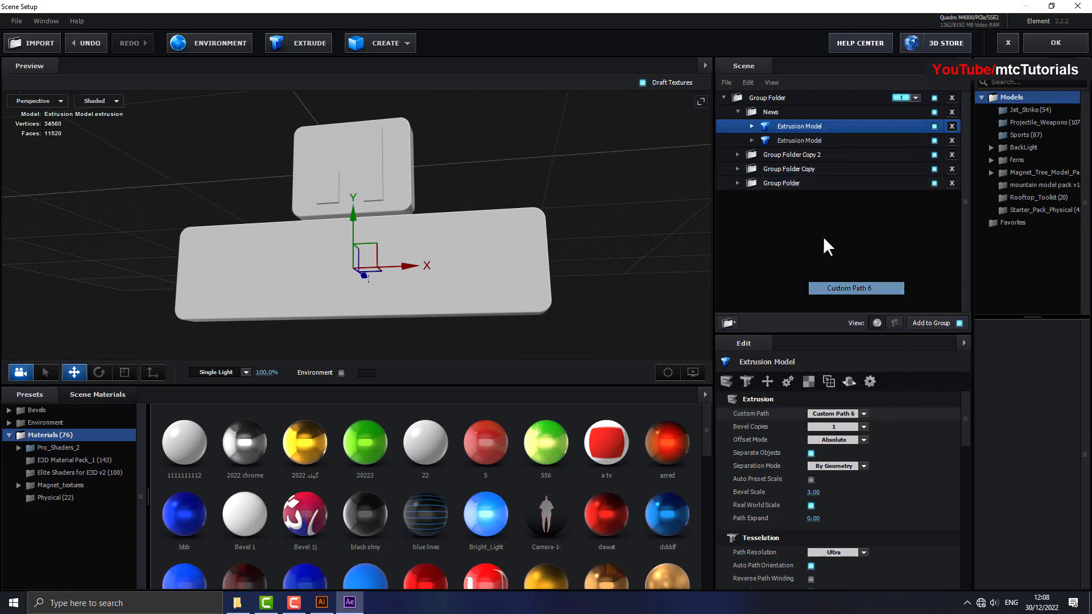
On the copy's Bevel 1, set Extrude to 0.20 with Bevel Size 0, then view the NEWS plate.
{"action": "left_click", "coordinate": [752, 125]}
{"action": "left_click", "coordinate": [780, 140]}
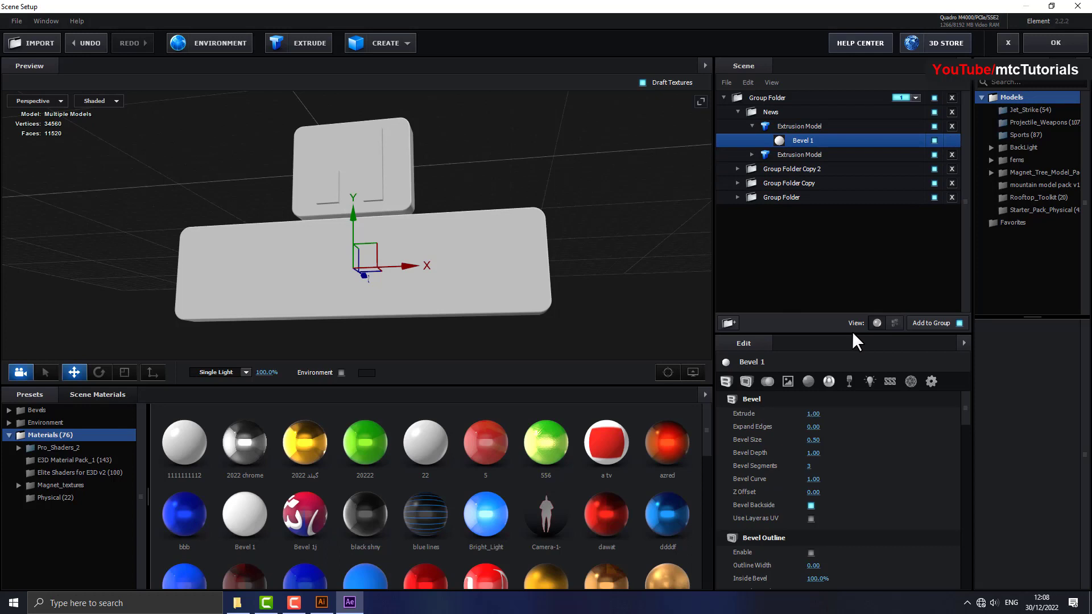
{"action": "left_click", "coordinate": [811, 415]}
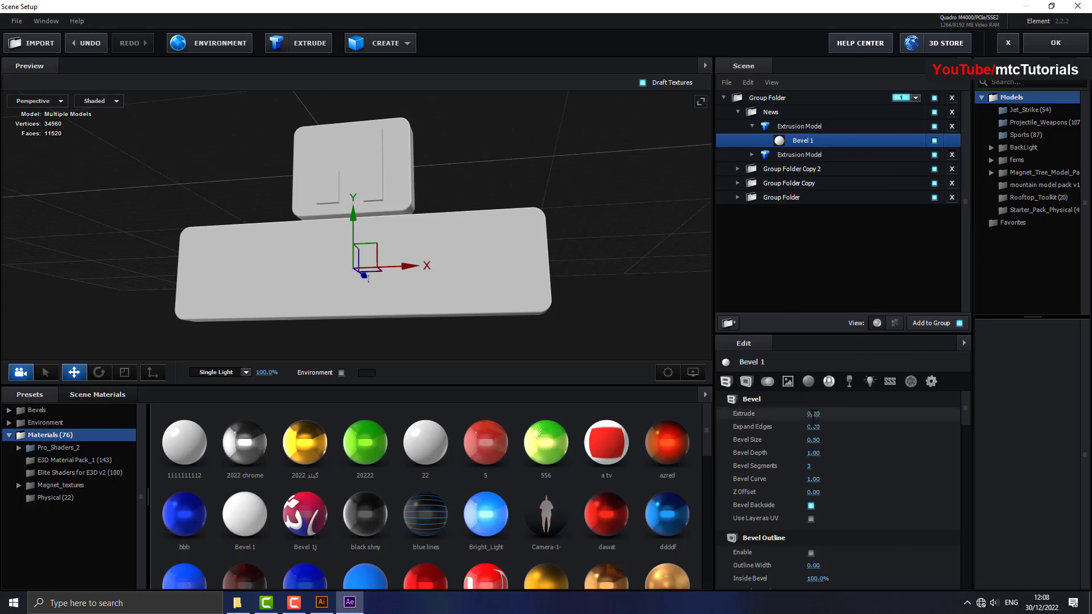
{"action": "left_click", "coordinate": [797, 128]}
{"action": "mouse_move", "coordinate": [591, 231]}
{"action": "left_mouse_down"}
{"action": "mouse_move", "coordinate": [513, 292]}
{"action": "mouse_move", "coordinate": [445, 248]}
{"action": "mouse_move", "coordinate": [309, 228]}
{"action": "left_mouse_up"}
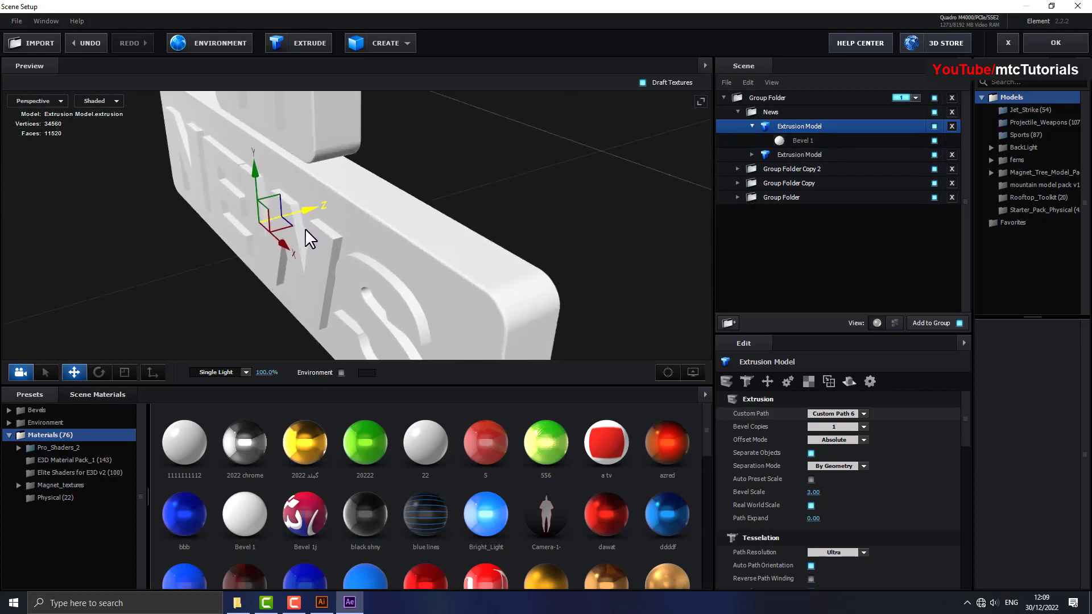
{"action": "left_click_drag", "start_coordinate": [309, 228], "coordinate": [567, 243]}
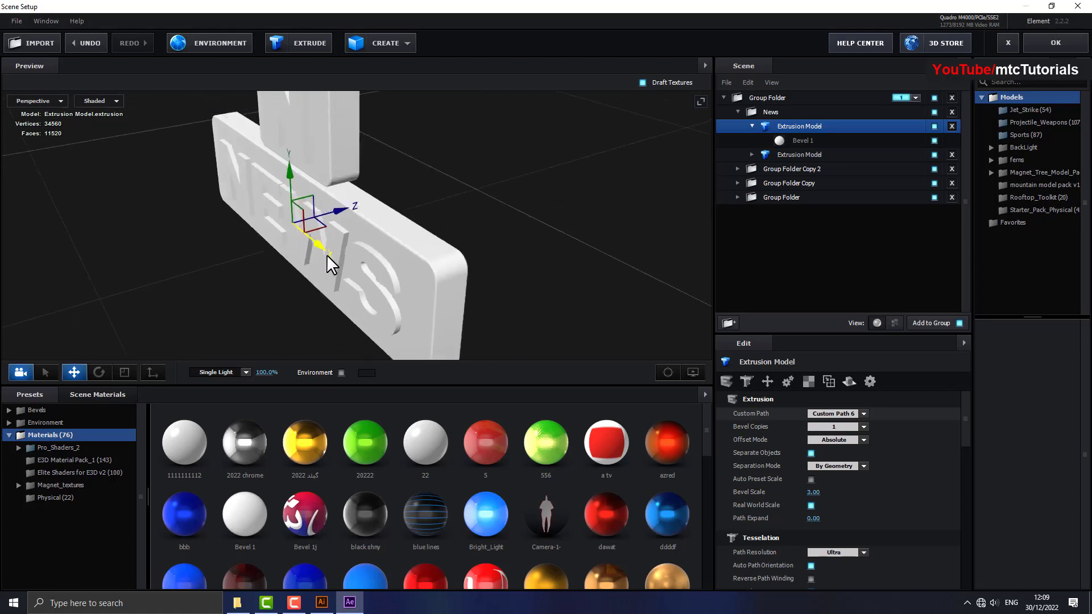
Duplicate the NEWS lettering model and slide the copy along its depth axis.
{"action": "right_click", "coordinate": [819, 126]}
{"action": "left_click", "coordinate": [856, 175]}
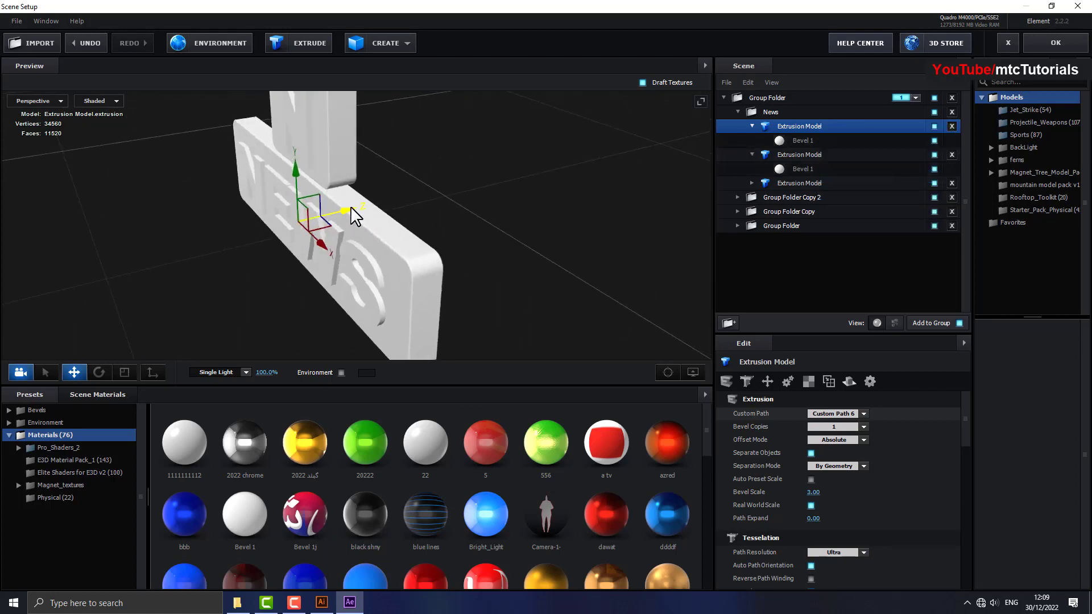
{"action": "left_click_drag", "start_coordinate": [350, 207], "coordinate": [391, 205]}
{"action": "left_click_drag", "start_coordinate": [430, 257], "coordinate": [468, 359]}
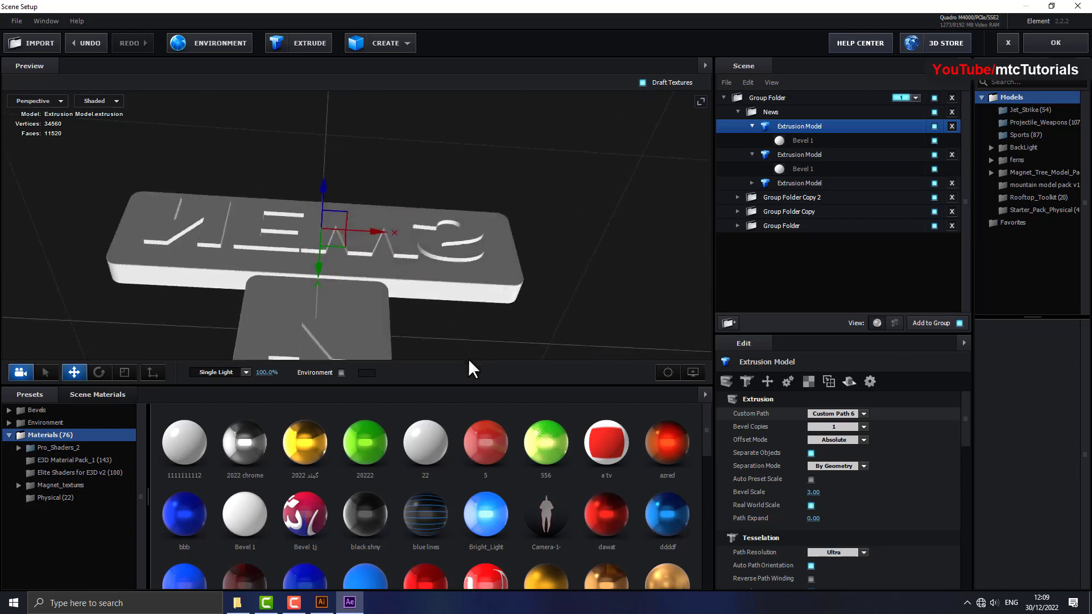
Rotate the NEWS model 180° so the lettering reads correctly.
{"action": "left_click", "coordinate": [98, 371]}
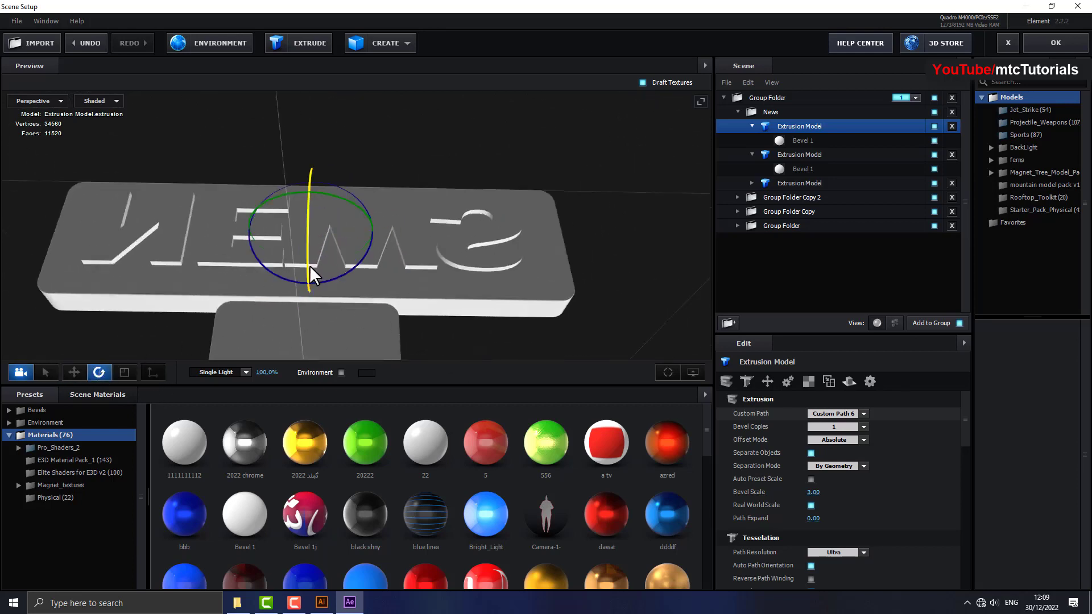
{"action": "left_click_drag", "start_coordinate": [308, 264], "coordinate": [308, 40]}
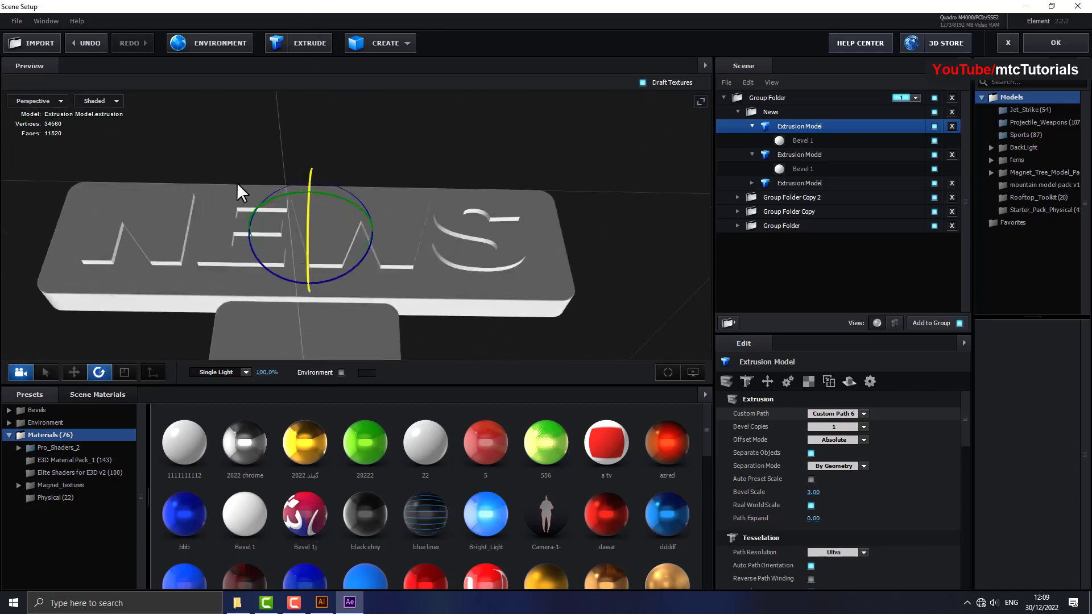
{"action": "left_click", "coordinate": [74, 372]}
{"action": "mouse_move", "coordinate": [168, 307]}
{"action": "left_mouse_down"}
{"action": "mouse_move", "coordinate": [211, 259]}
{"action": "mouse_move", "coordinate": [325, 275]}
{"action": "left_mouse_up"}
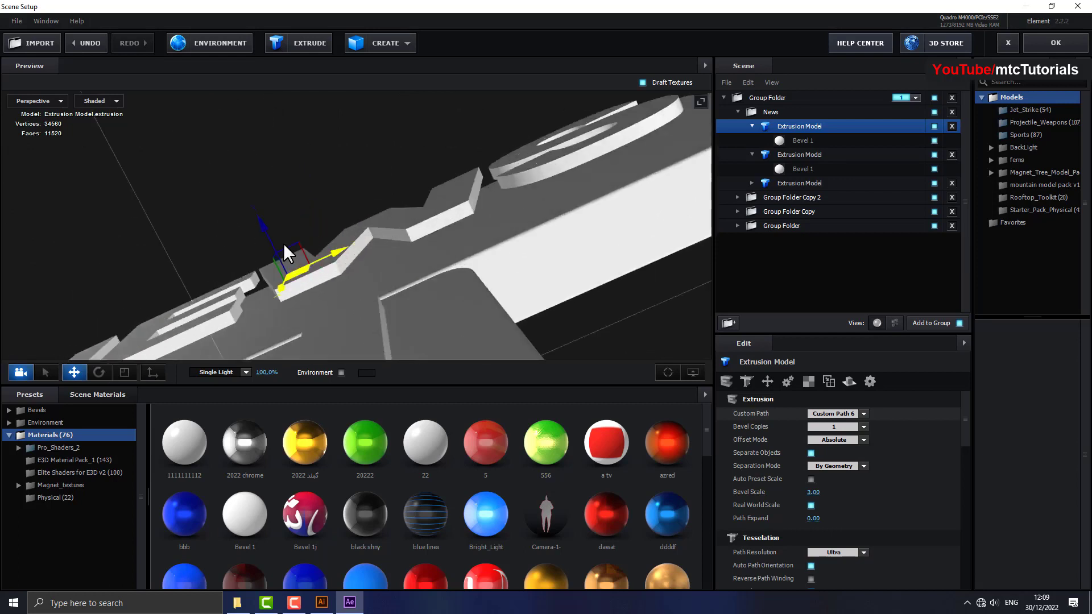
Switch to the Left view and zoom to check the lettering's depth in the plate.
{"action": "left_click", "coordinate": [59, 101]}
{"action": "left_click", "coordinate": [48, 140]}
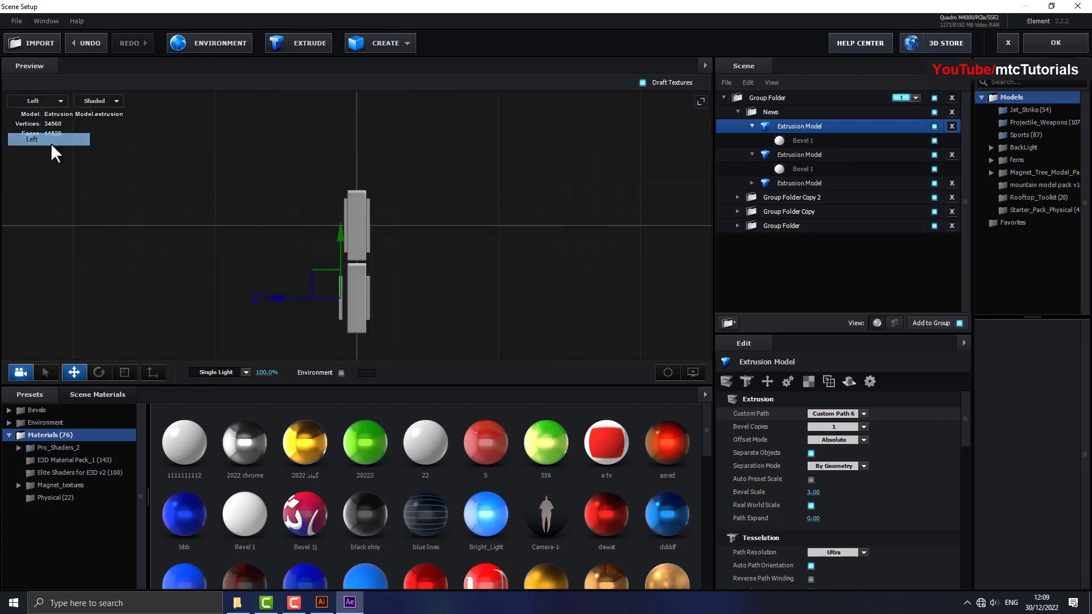
{"action": "scroll", "coordinate": [400, 210], "scroll_direction": "up", "scroll_amount": 3}
{"action": "scroll", "coordinate": [308, 265], "scroll_direction": "up", "scroll_amount": 3}
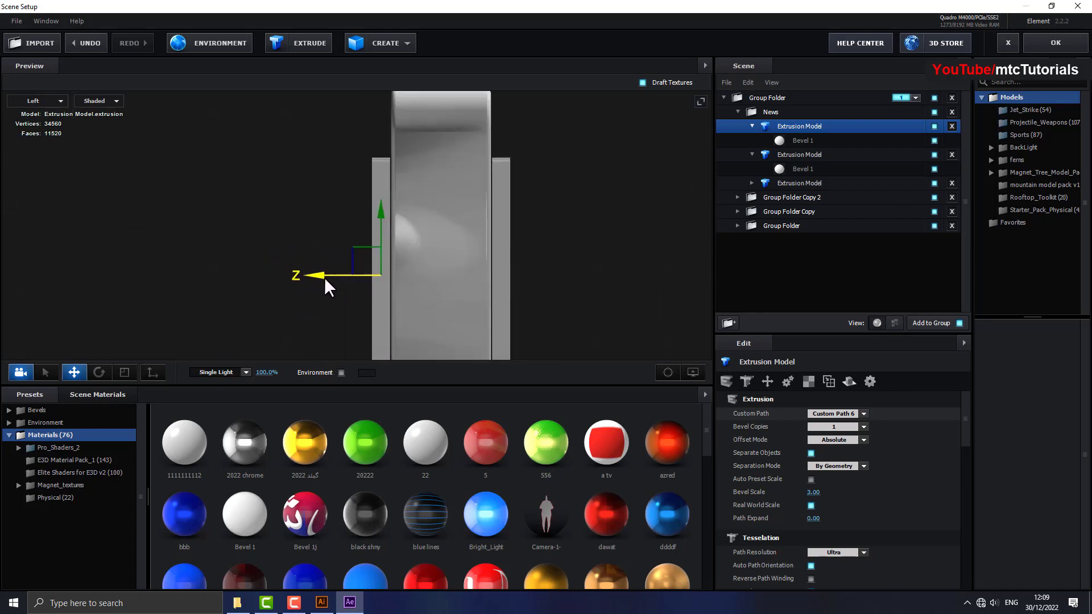
{"action": "scroll", "coordinate": [442, 264], "scroll_direction": "down", "scroll_amount": 2}
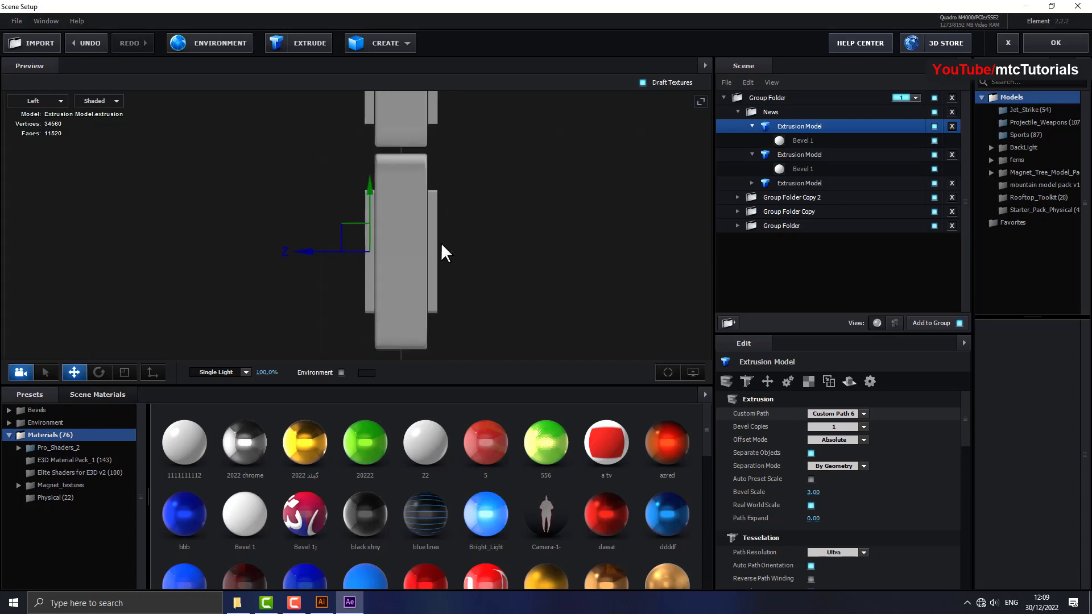
{"action": "scroll", "coordinate": [435, 263], "scroll_direction": "up", "scroll_amount": 3}
Select the extrusion model in the last group folder and return to Perspective view.
{"action": "left_click", "coordinate": [487, 220]}
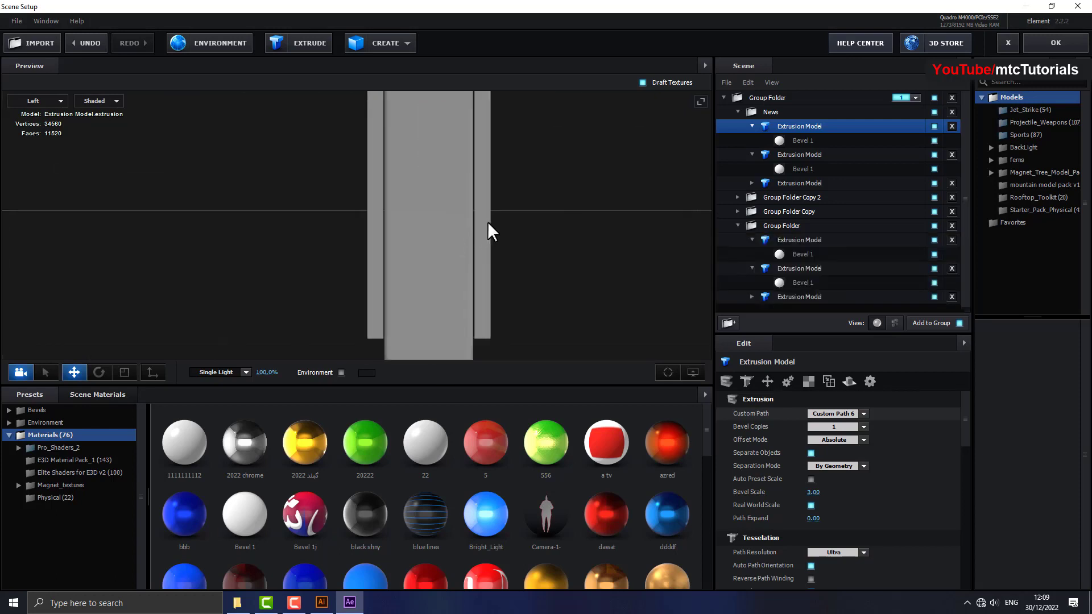
{"action": "left_click", "coordinate": [776, 270]}
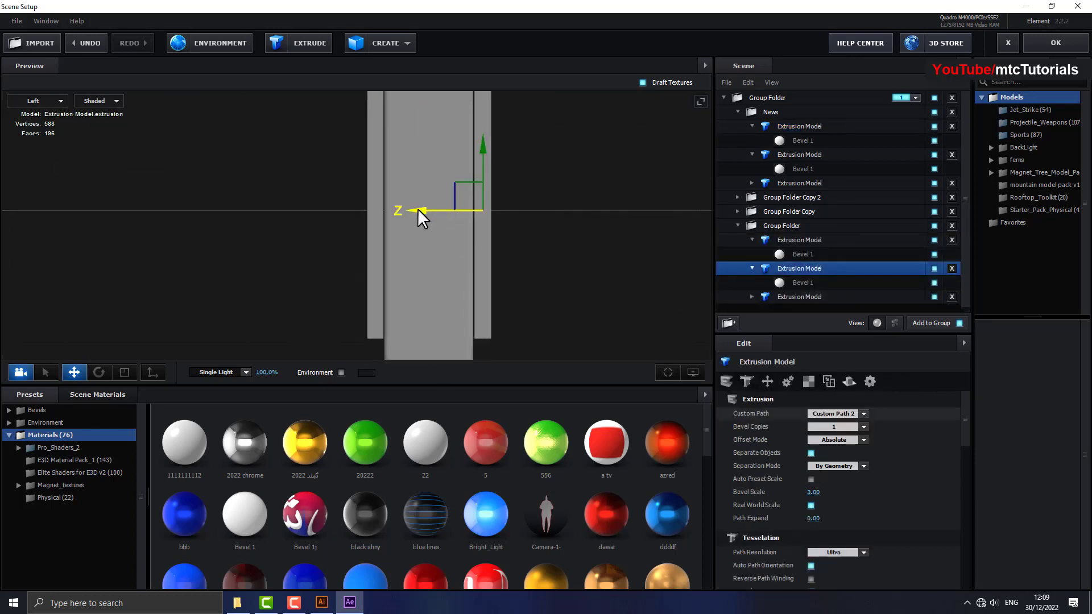
{"action": "left_click", "coordinate": [59, 102]}
{"action": "left_click", "coordinate": [57, 106]}
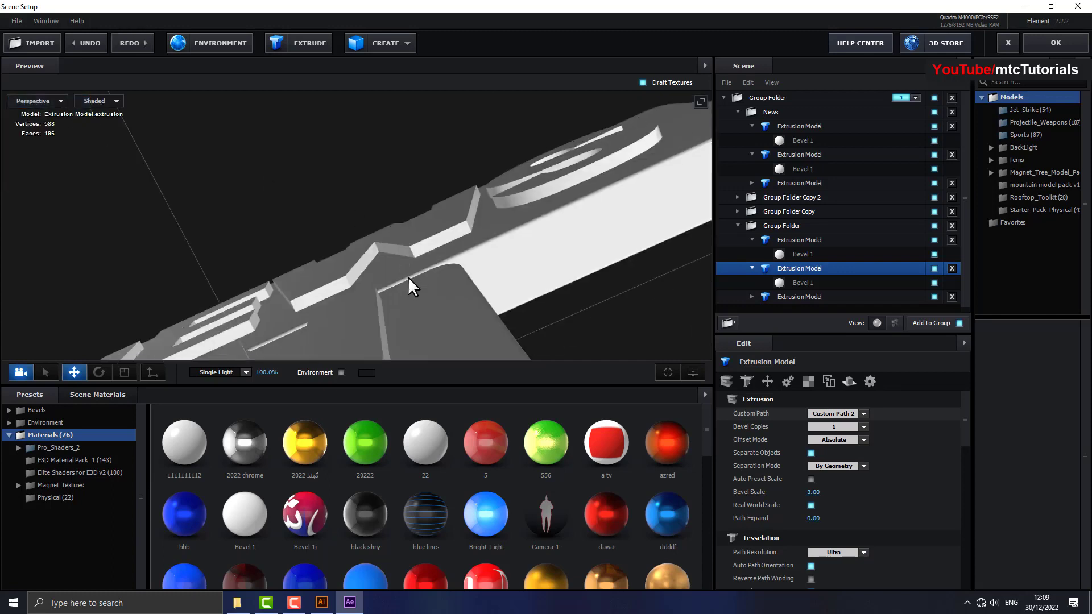
{"action": "left_click_drag", "start_coordinate": [512, 304], "coordinate": [506, 269]}
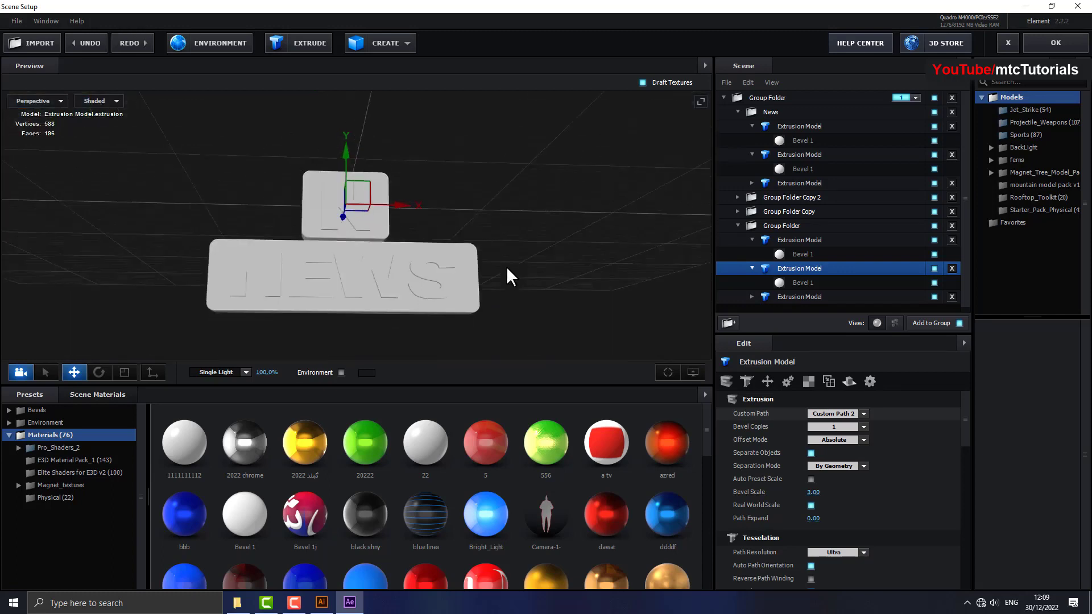
{"action": "left_click", "coordinate": [738, 112]}
Rename Group Folder Copy 2 to N.
{"action": "left_click", "coordinate": [738, 155]}
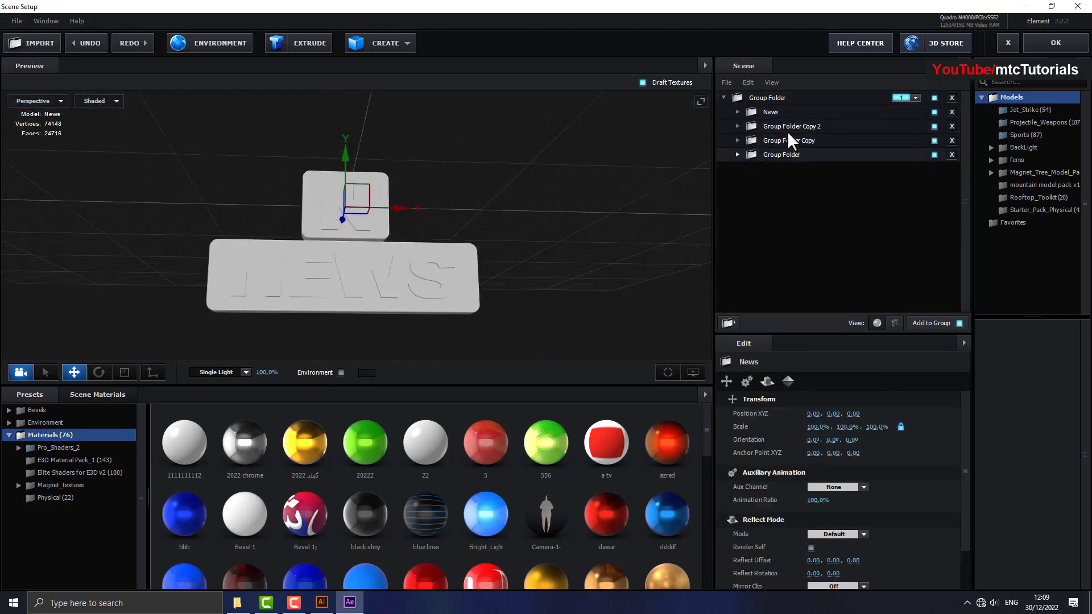
{"action": "left_click", "coordinate": [793, 126]}
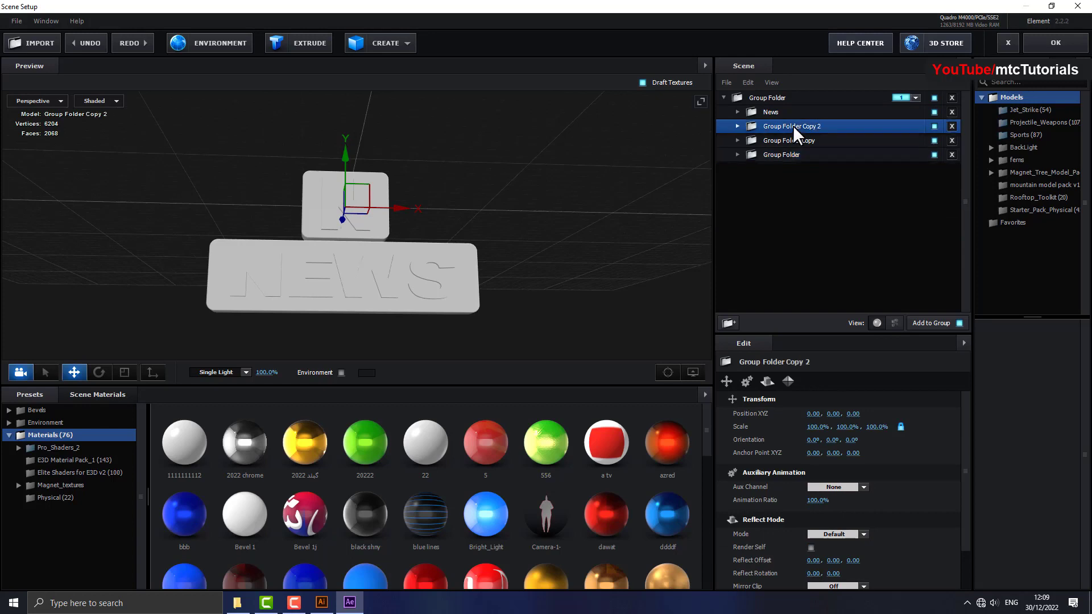
{"action": "double_click", "coordinate": [793, 125]}
{"action": "type", "text": "N"}
{"action": "key", "text": "Return"}
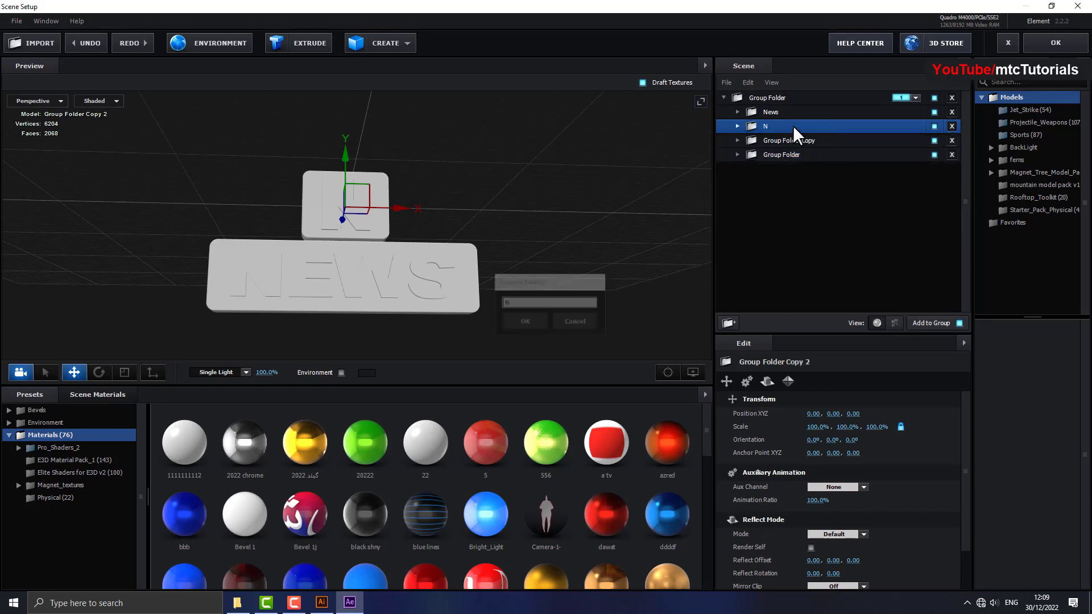
Rename Group Folder Copy to '0' for the letter O.
{"action": "left_click", "coordinate": [791, 142]}
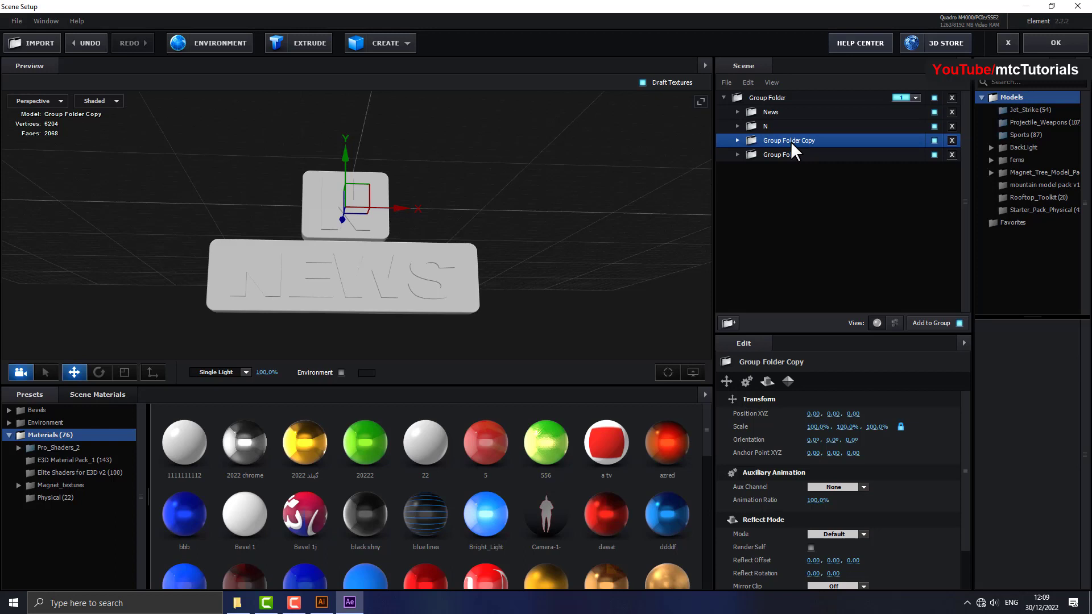
{"action": "double_click", "coordinate": [792, 143]}
{"action": "type", "text": "0"}
{"action": "key", "text": "Return"}
Rename the last group folder to W.
{"action": "double_click", "coordinate": [784, 155]}
{"action": "type", "text": "W"}
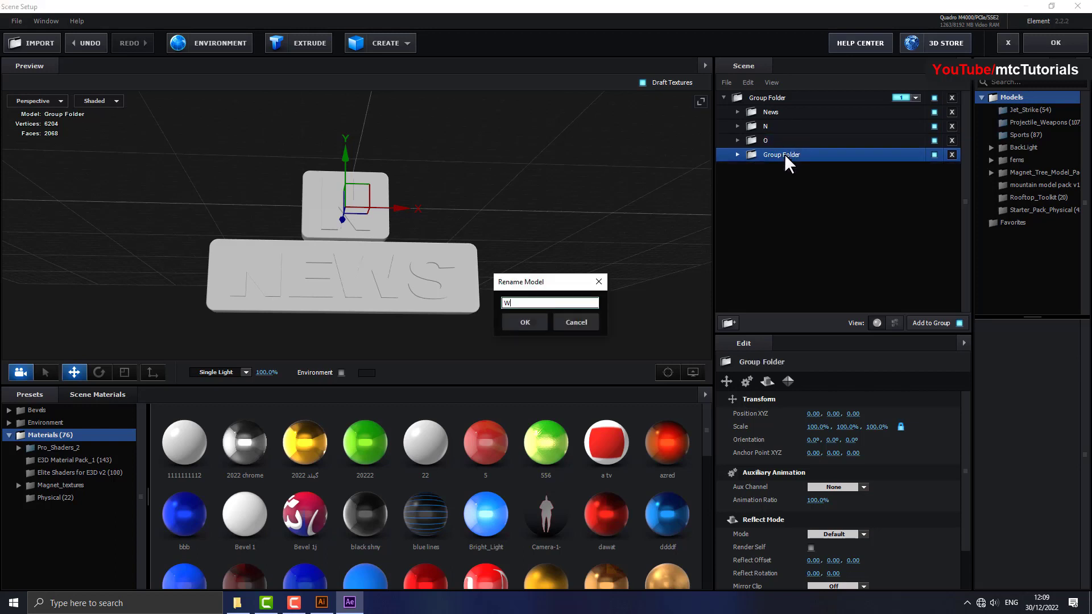
{"action": "key", "text": "Return"}
Switch to Front view, then slide the N block to about X -0.61 and the W block right.
{"action": "left_click", "coordinate": [770, 126]}
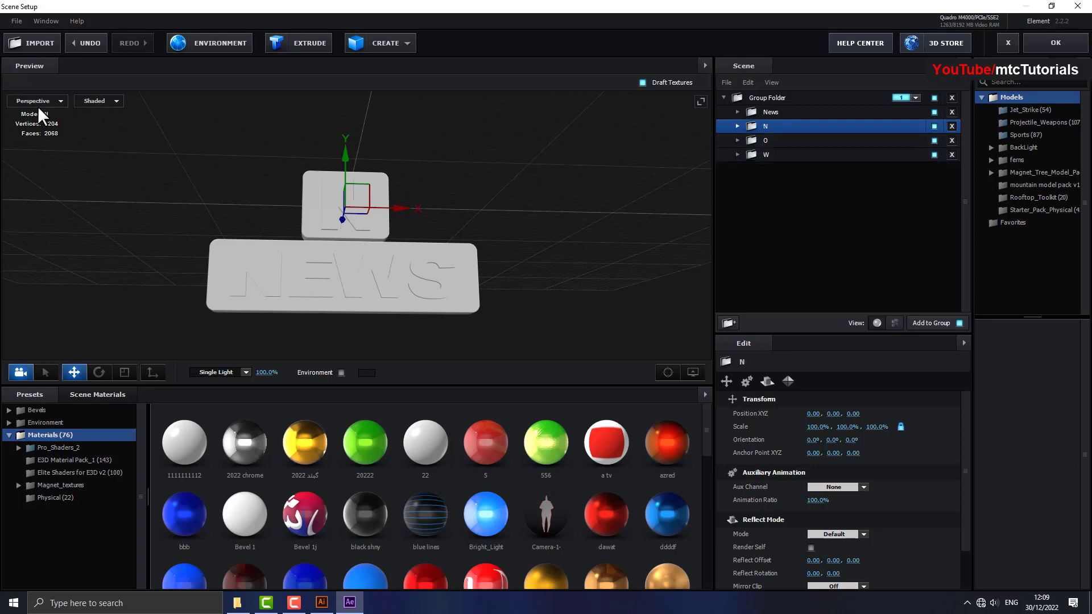
{"action": "left_click", "coordinate": [38, 103]}
{"action": "left_click", "coordinate": [45, 165]}
{"action": "scroll", "coordinate": [345, 250], "scroll_direction": "up", "scroll_amount": 3}
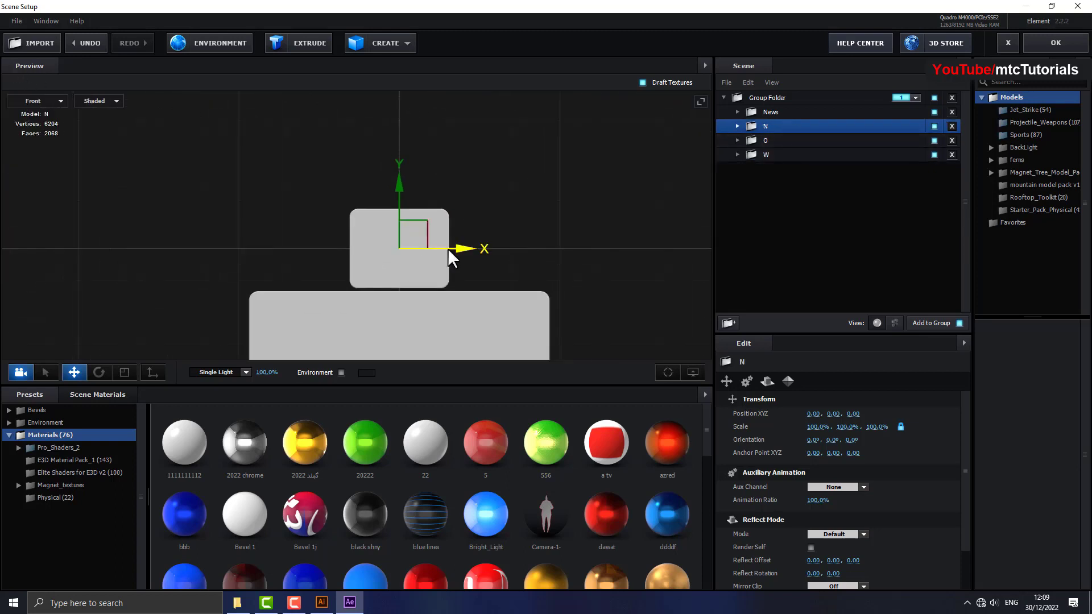
{"action": "left_click_drag", "start_coordinate": [470, 247], "coordinate": [373, 254]}
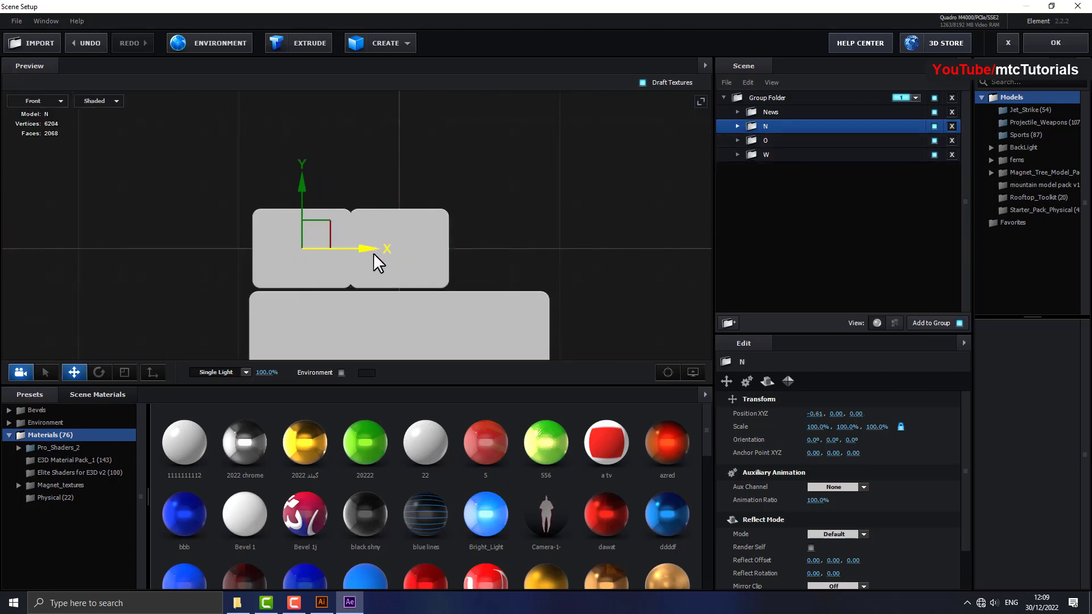
{"action": "left_click", "coordinate": [766, 154]}
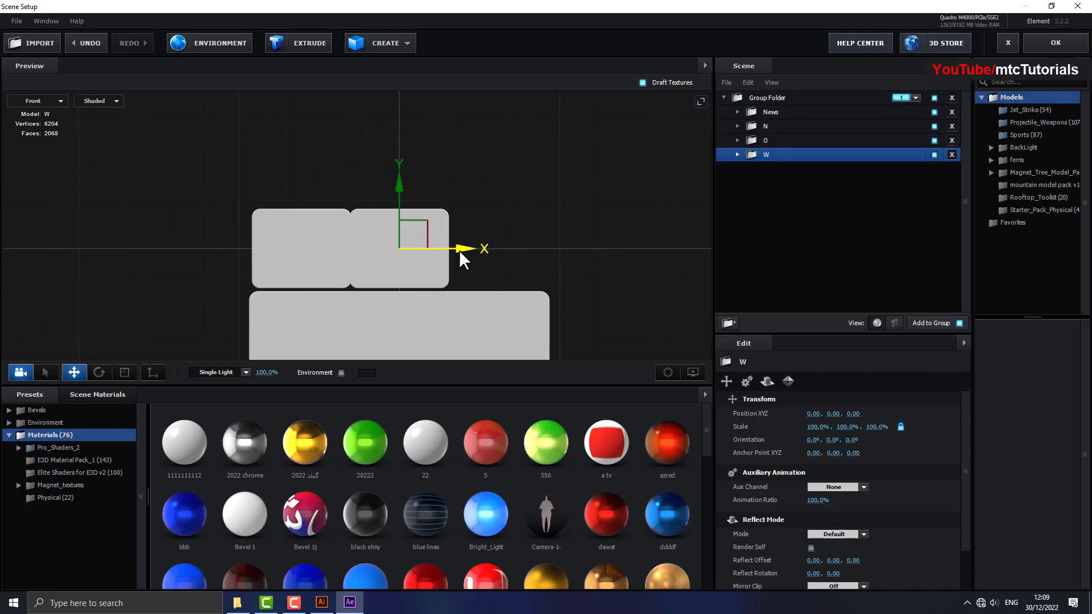
{"action": "left_click_drag", "start_coordinate": [483, 249], "coordinate": [569, 250]}
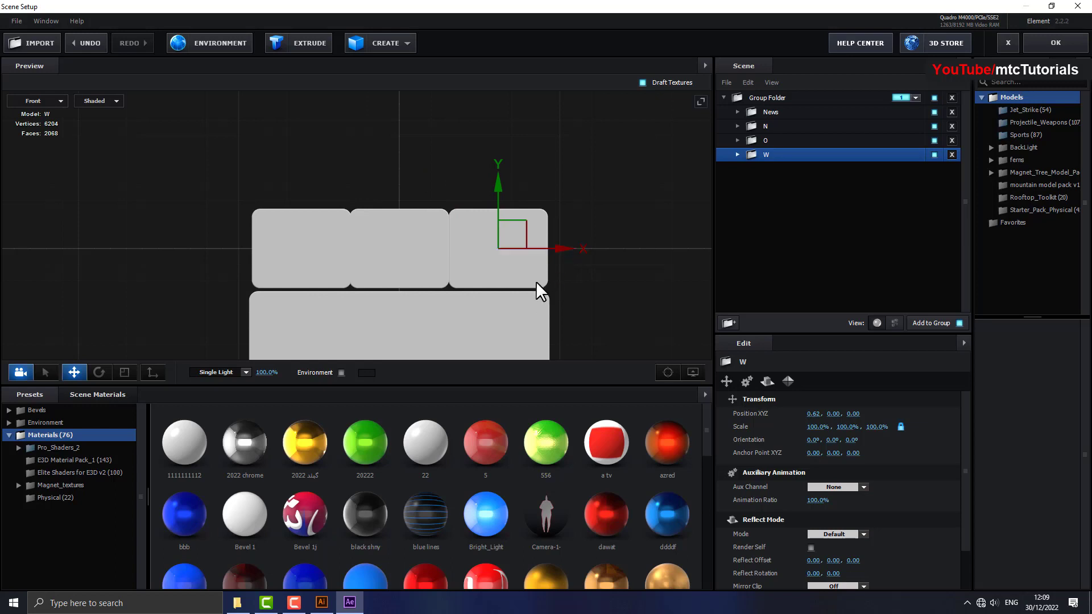
Fine-tune the N group to X -0.62 and the W group to X 0.62.
{"action": "scroll", "coordinate": [536, 281], "scroll_direction": "down", "scroll_amount": 1}
{"action": "scroll", "coordinate": [479, 282], "scroll_direction": "up", "scroll_amount": 1}
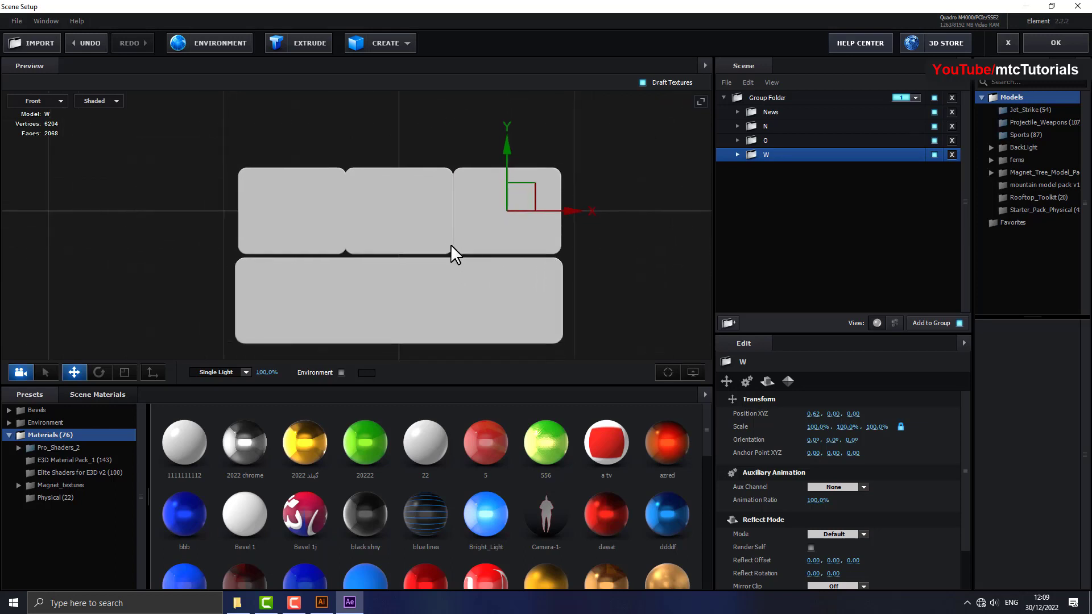
{"action": "scroll", "coordinate": [265, 219], "scroll_direction": "up", "scroll_amount": 2}
{"action": "left_click", "coordinate": [756, 126]}
{"action": "scroll", "coordinate": [392, 271], "scroll_direction": "up", "scroll_amount": 2}
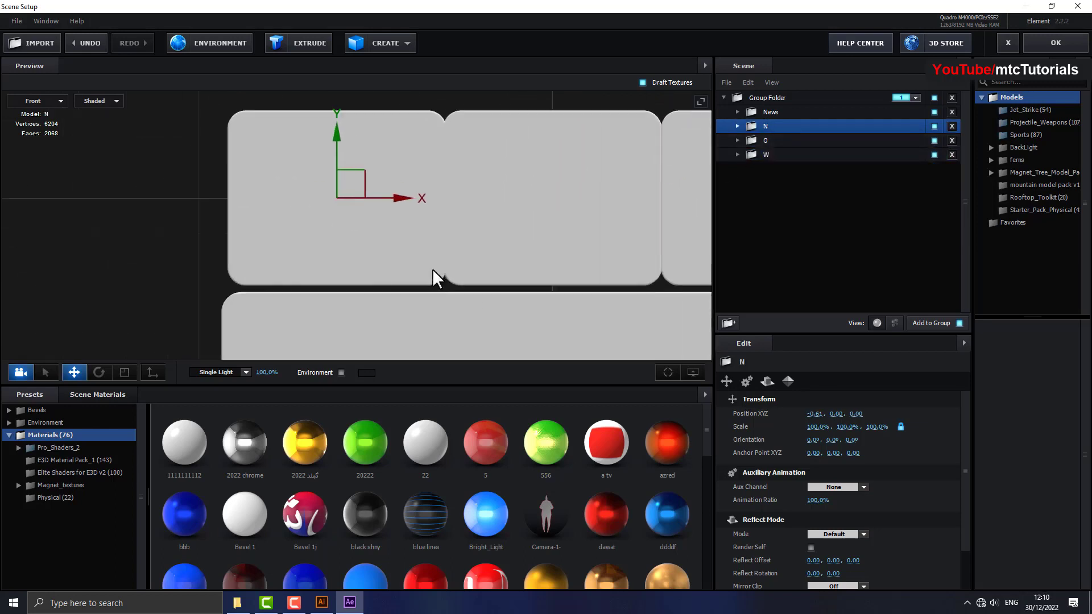
{"action": "scroll", "coordinate": [421, 196], "scroll_direction": "up", "scroll_amount": 1}
{"action": "left_click_drag", "start_coordinate": [397, 193], "coordinate": [392, 194]}
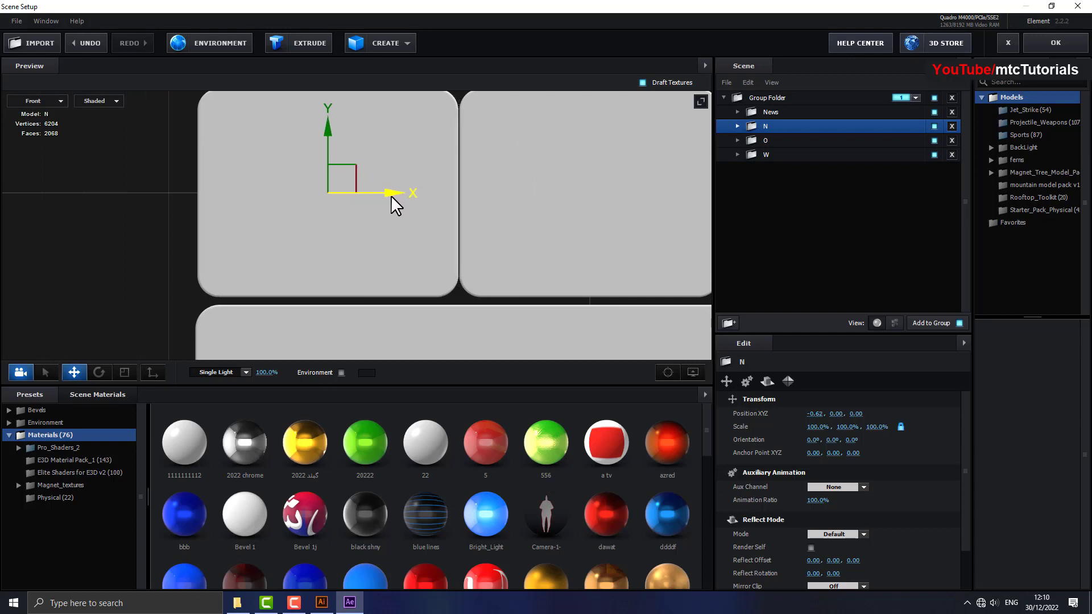
{"action": "scroll", "coordinate": [465, 227], "scroll_direction": "down", "scroll_amount": 2}
{"action": "scroll", "coordinate": [481, 259], "scroll_direction": "up", "scroll_amount": 1}
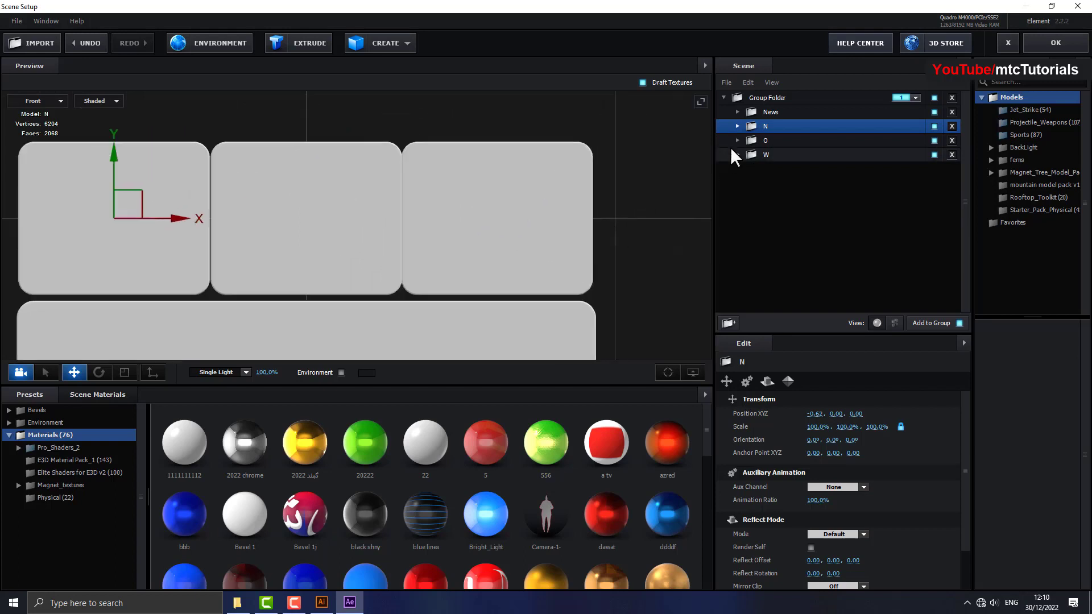
{"action": "left_click", "coordinate": [762, 154]}
{"action": "scroll", "coordinate": [582, 244], "scroll_direction": "up", "scroll_amount": 2}
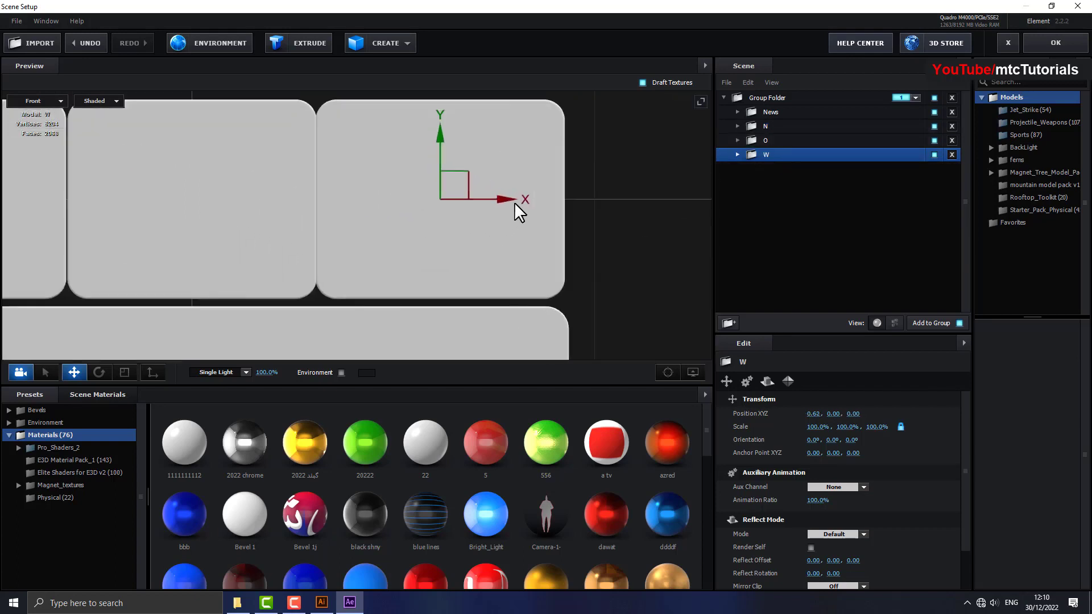
{"action": "scroll", "coordinate": [517, 199], "scroll_direction": "up", "scroll_amount": 1}
{"action": "left_click_drag", "start_coordinate": [527, 192], "coordinate": [528, 194]}
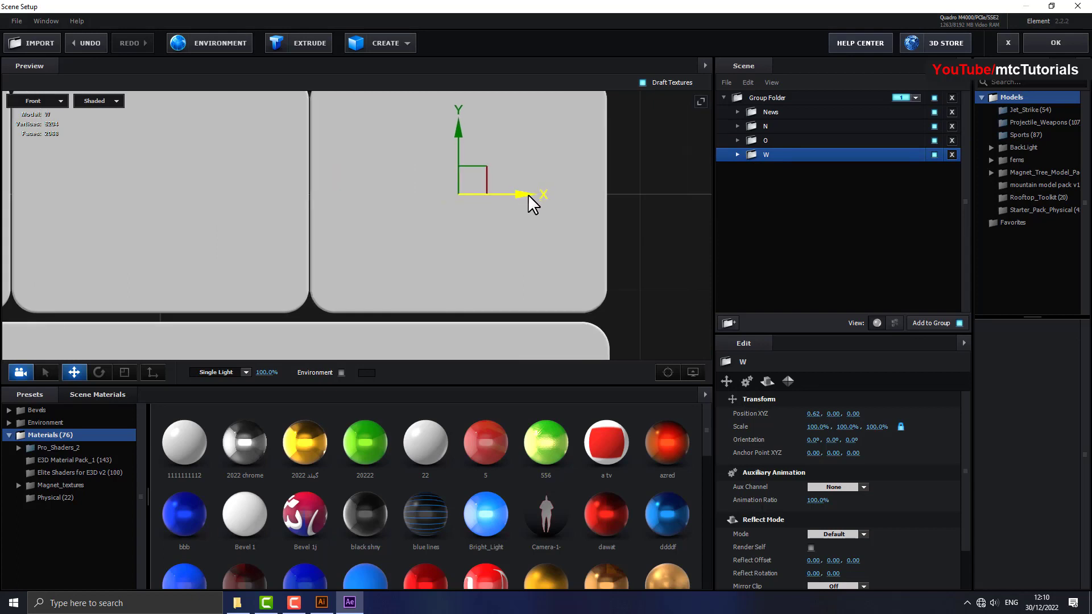
{"action": "scroll", "coordinate": [521, 247], "scroll_direction": "down", "scroll_amount": 1}
{"action": "scroll", "coordinate": [517, 298], "scroll_direction": "down", "scroll_amount": 1}
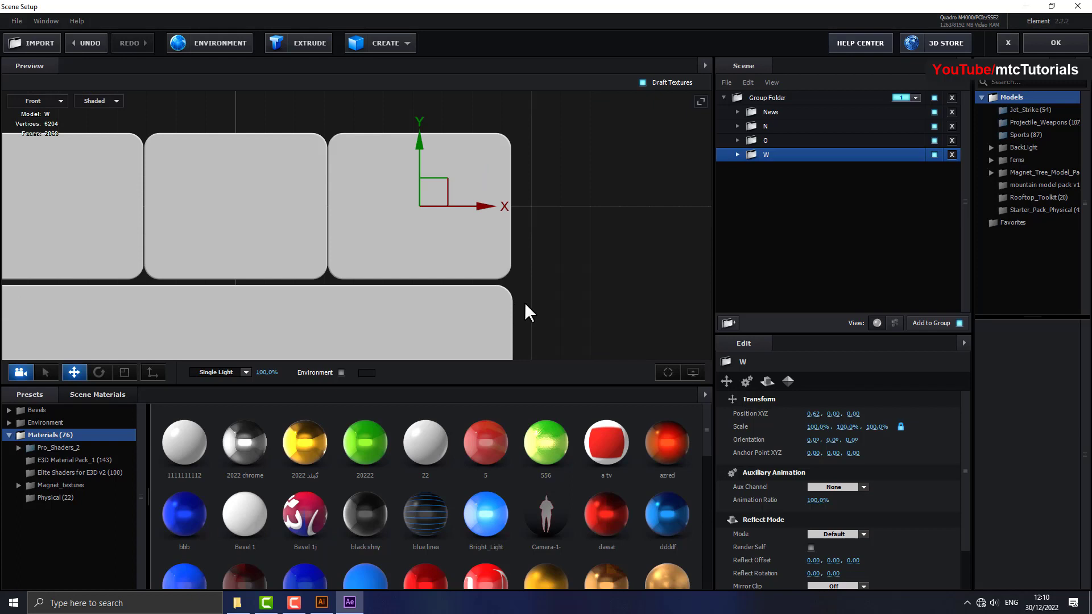
Lower the News group's anchor point onto the NEWS plate at Y -0.51.
{"action": "left_click", "coordinate": [765, 112]}
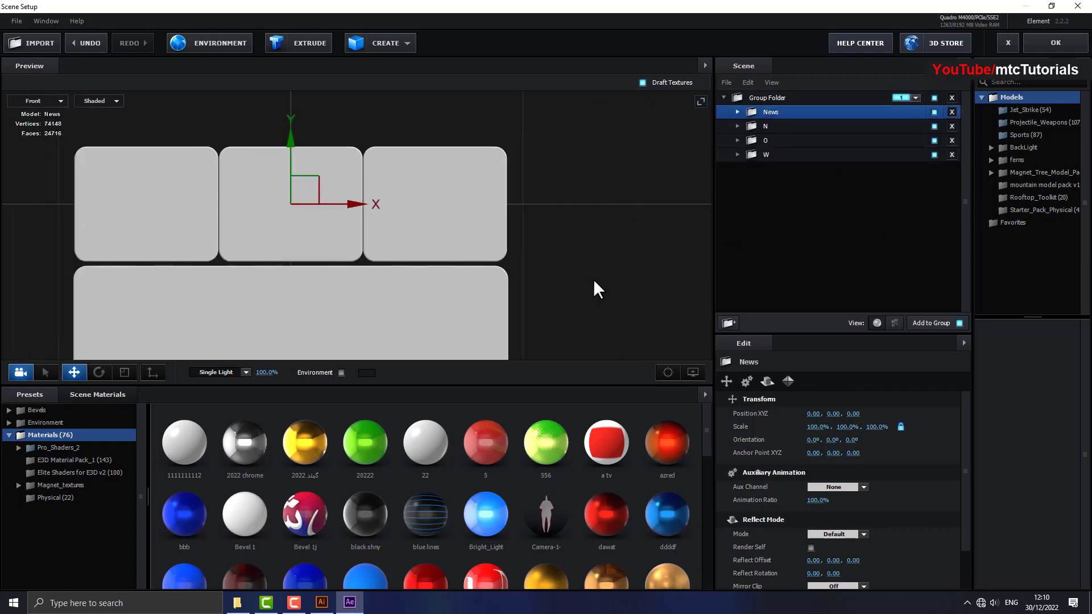
{"action": "scroll", "coordinate": [592, 282], "scroll_direction": "down", "scroll_amount": 3}
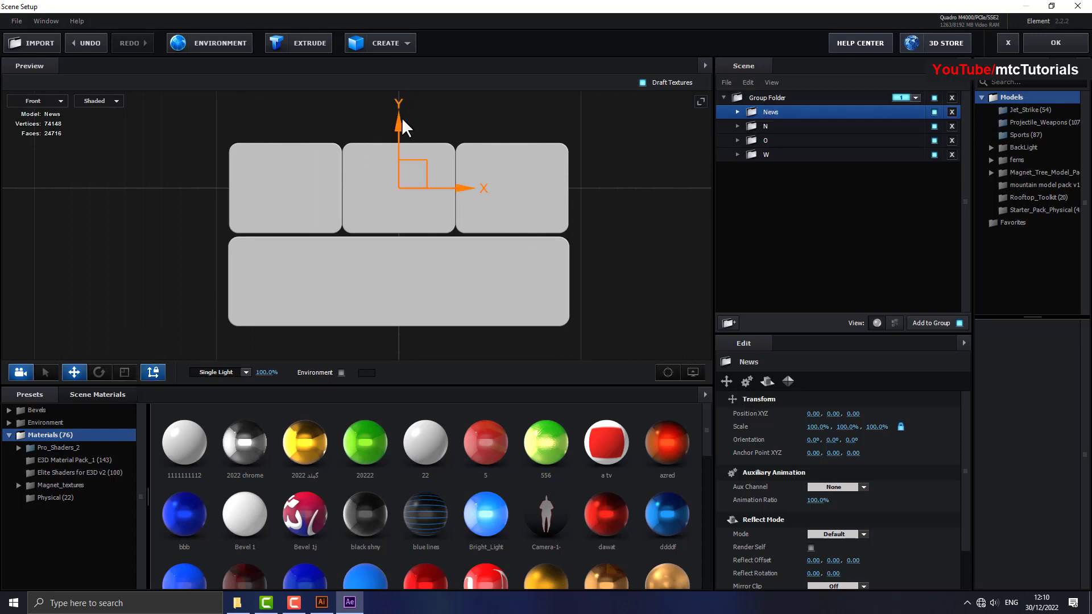
{"action": "left_click_drag", "start_coordinate": [399, 118], "coordinate": [414, 211]}
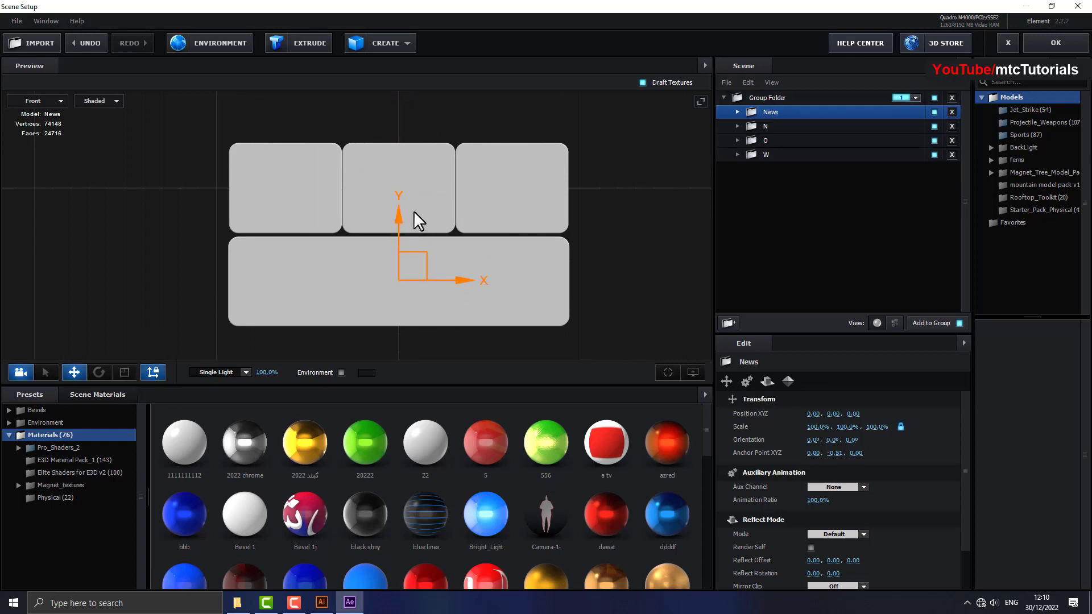
Inspect the News group's second extrusion part and its bevel, switching to perspective view.
{"action": "left_click", "coordinate": [737, 112]}
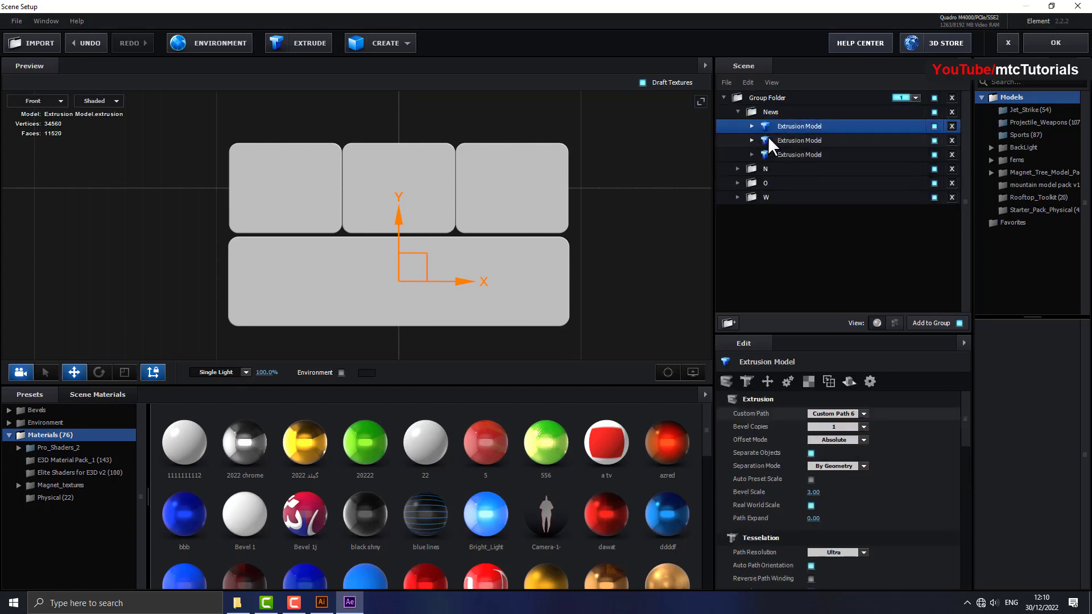
{"action": "left_click", "coordinate": [767, 139]}
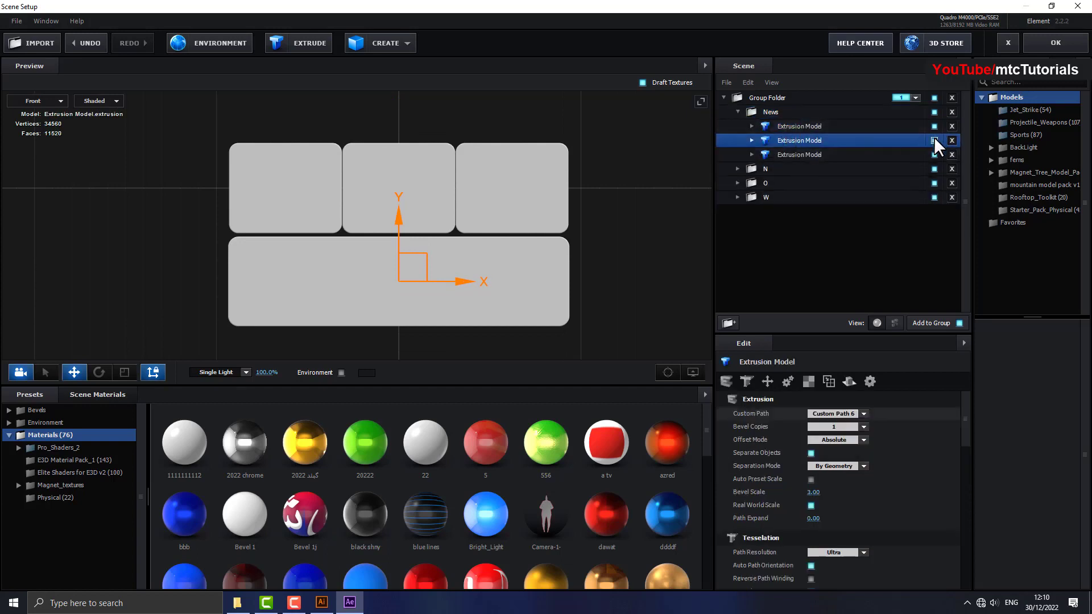
{"action": "left_click", "coordinate": [934, 140]}
{"action": "left_click", "coordinate": [934, 140]}
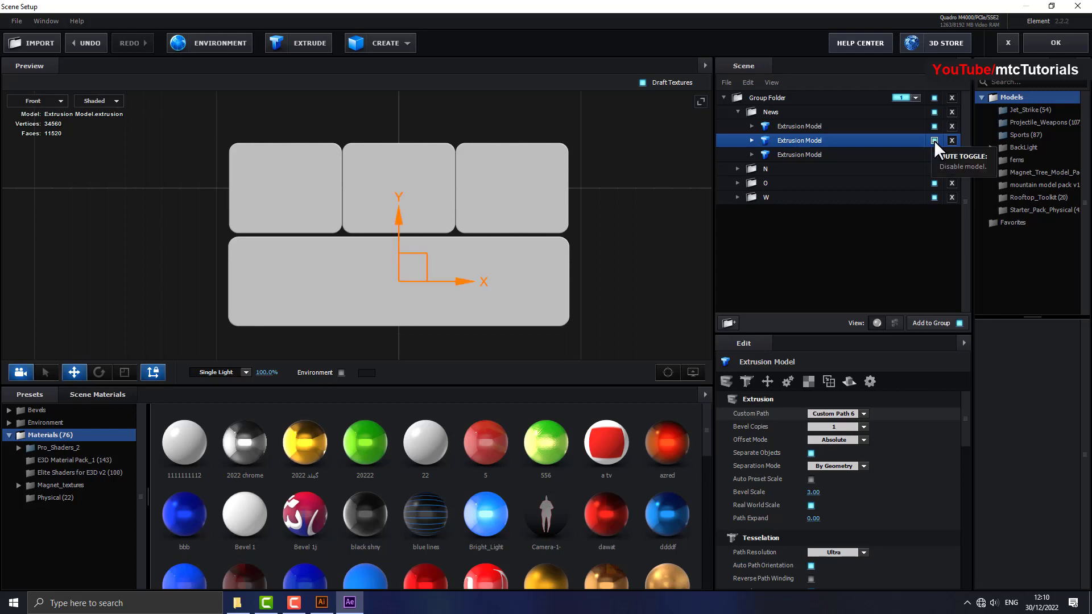
{"action": "left_click", "coordinate": [53, 100]}
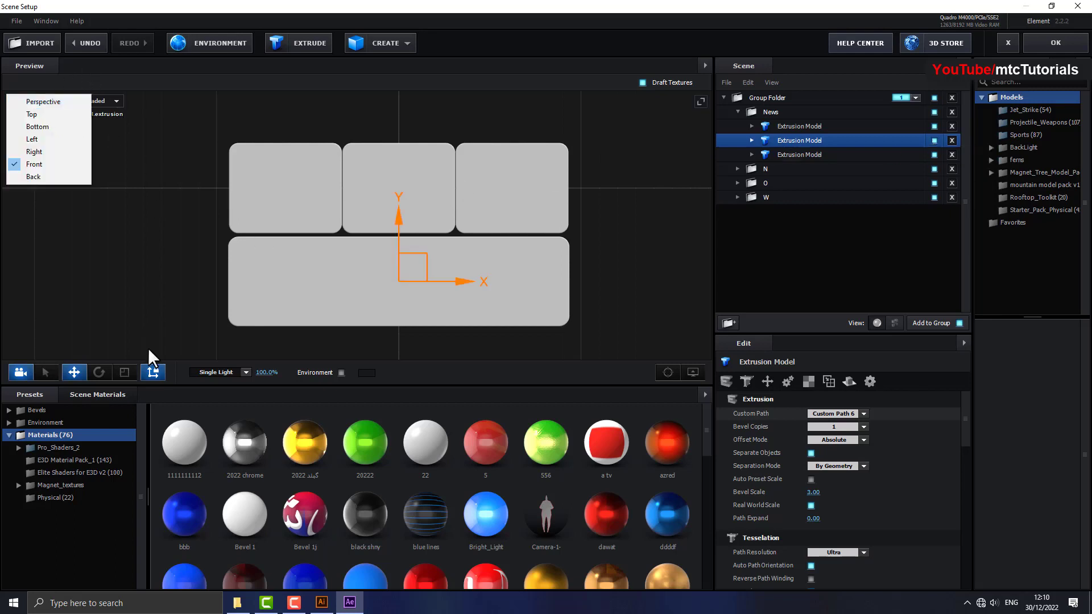
{"action": "left_click", "coordinate": [159, 373]}
{"action": "left_click", "coordinate": [309, 303]}
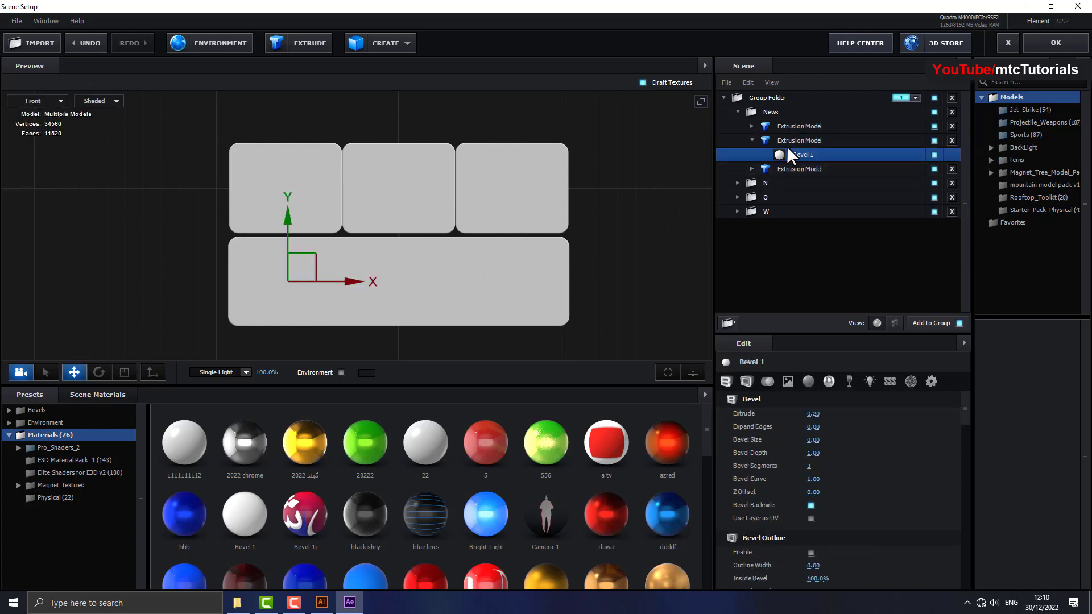
{"action": "left_click", "coordinate": [853, 141]}
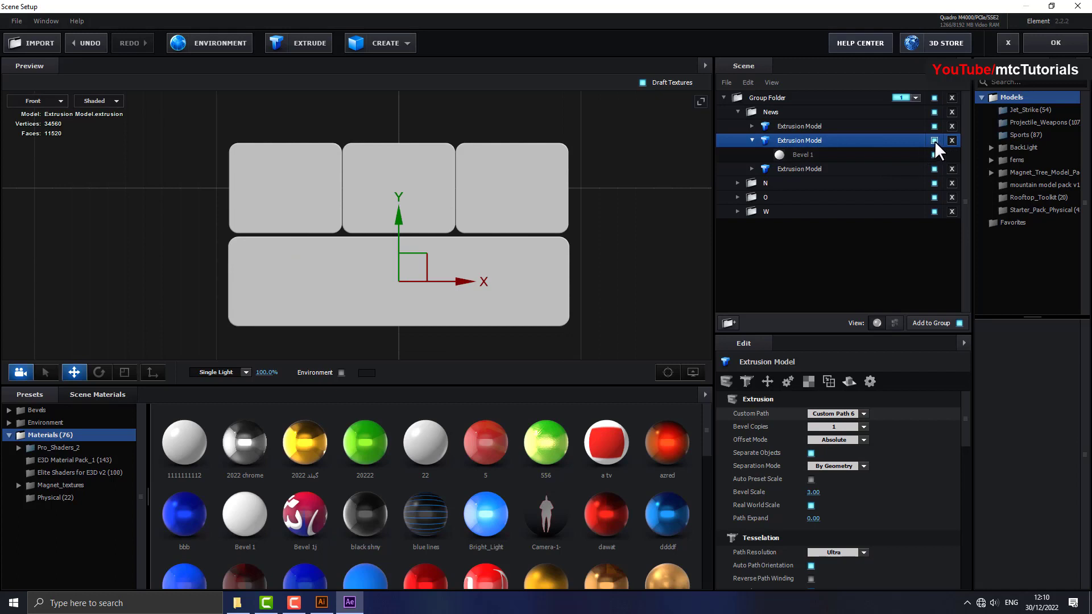
{"action": "left_click", "coordinate": [45, 104]}
{"action": "left_click", "coordinate": [34, 113]}
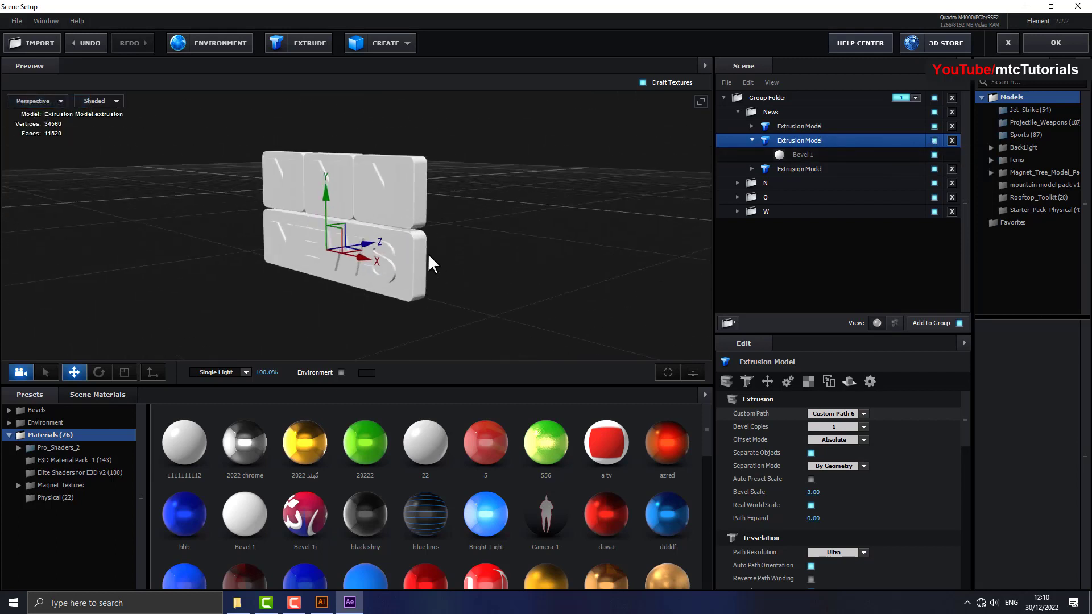
Check the third and first extrusion parts in front view, then leave pivot editing mode.
{"action": "left_click", "coordinate": [425, 256]}
{"action": "left_click", "coordinate": [919, 170]}
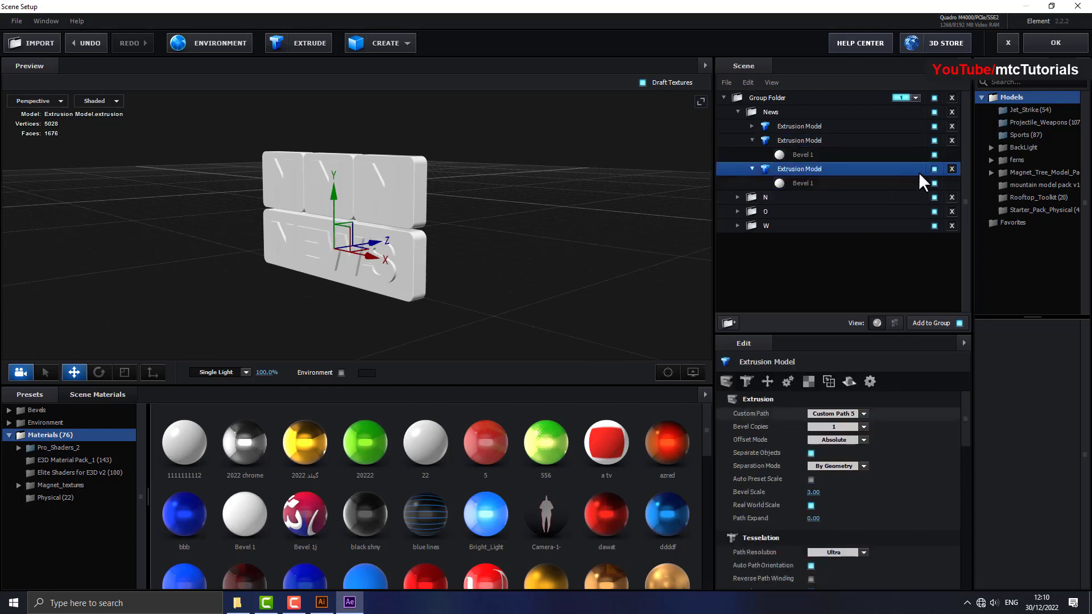
{"action": "left_click", "coordinate": [792, 126]}
{"action": "left_click", "coordinate": [32, 100]}
{"action": "left_click", "coordinate": [52, 169]}
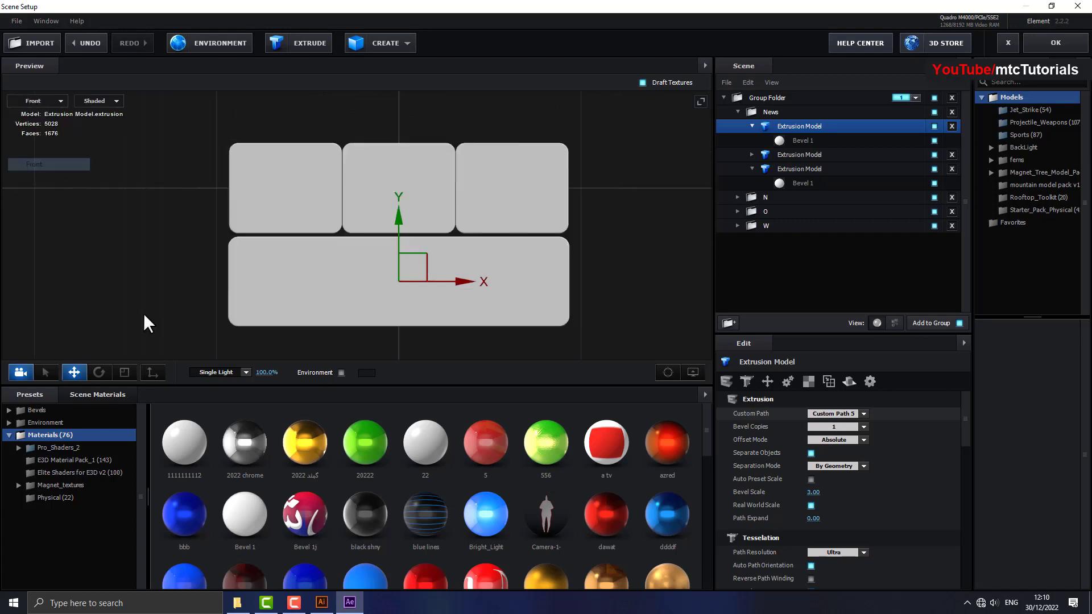
{"action": "scroll", "coordinate": [372, 295], "scroll_direction": "up", "scroll_amount": 5}
{"action": "left_click", "coordinate": [159, 372]}
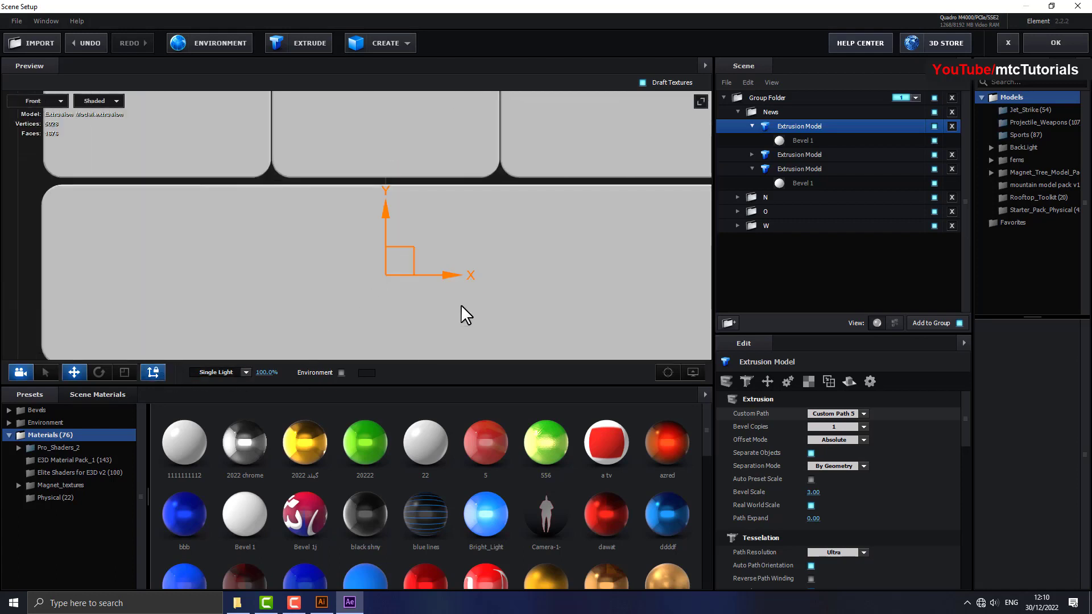
{"action": "left_click", "coordinate": [774, 108]}
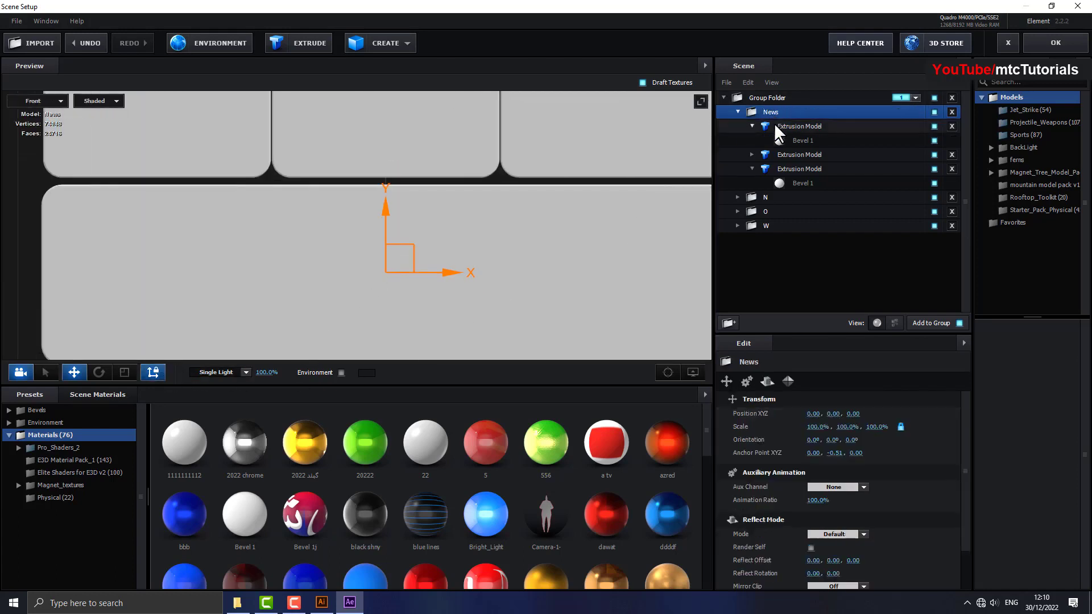
{"action": "left_click", "coordinate": [542, 237]}
{"action": "left_click", "coordinate": [782, 111]}
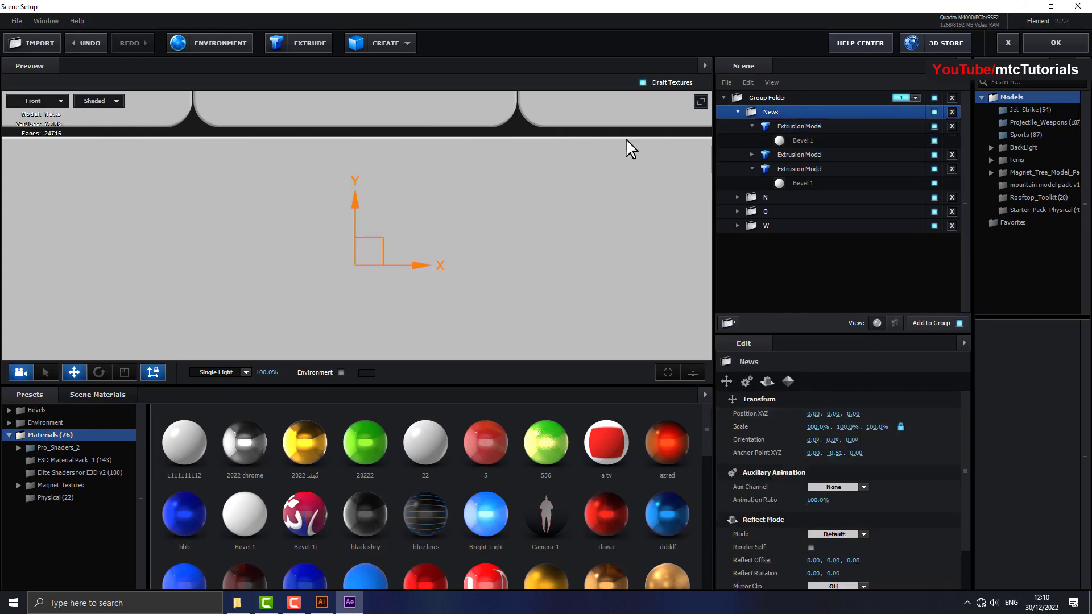
{"action": "left_click", "coordinate": [780, 125]}
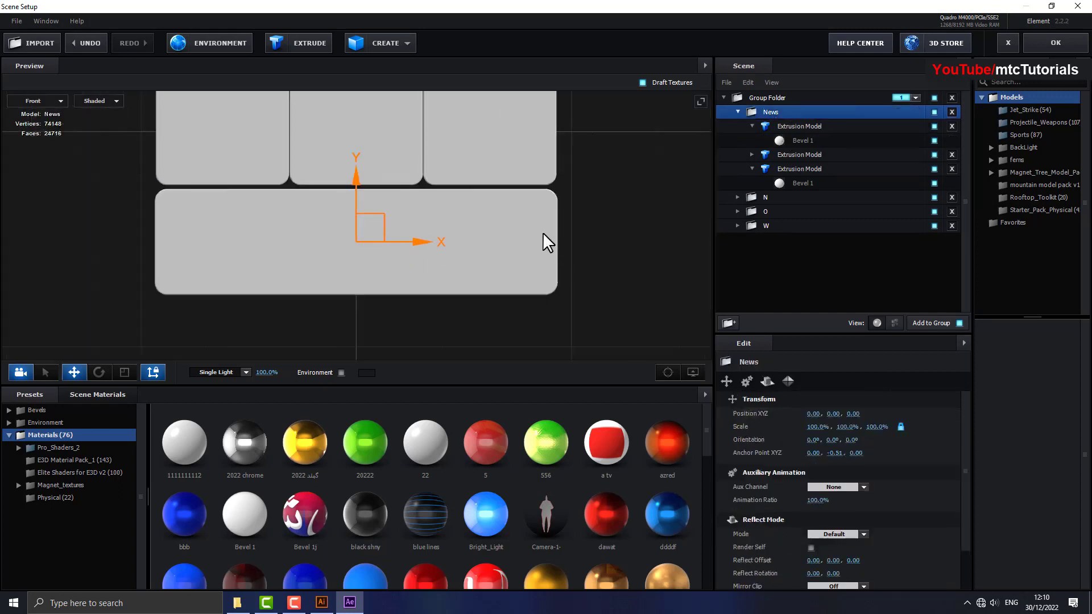
{"action": "left_click", "coordinate": [150, 371]}
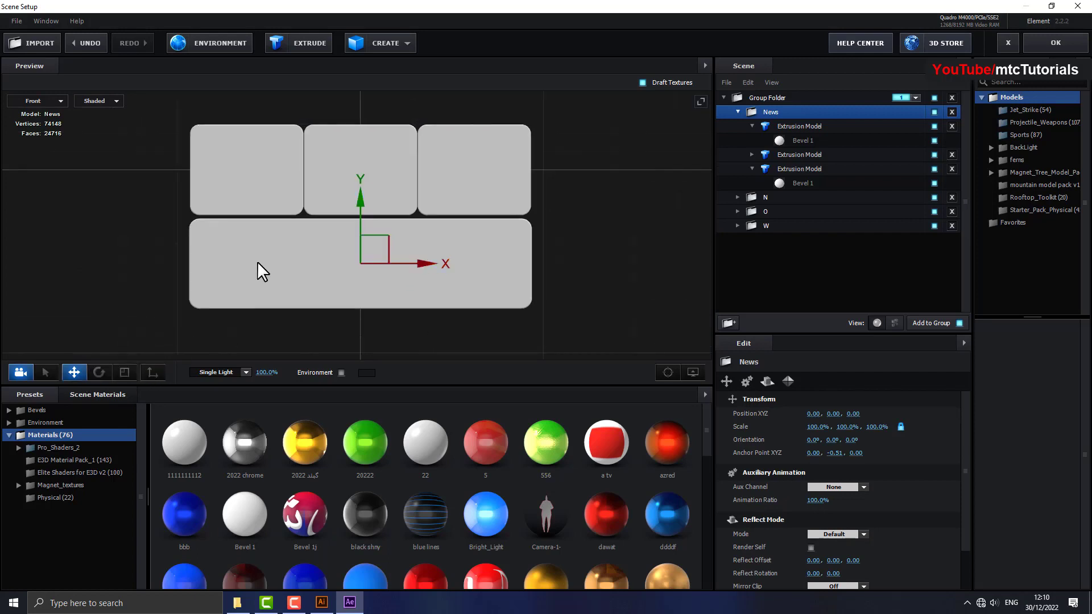
{"action": "left_click", "coordinate": [326, 234]}
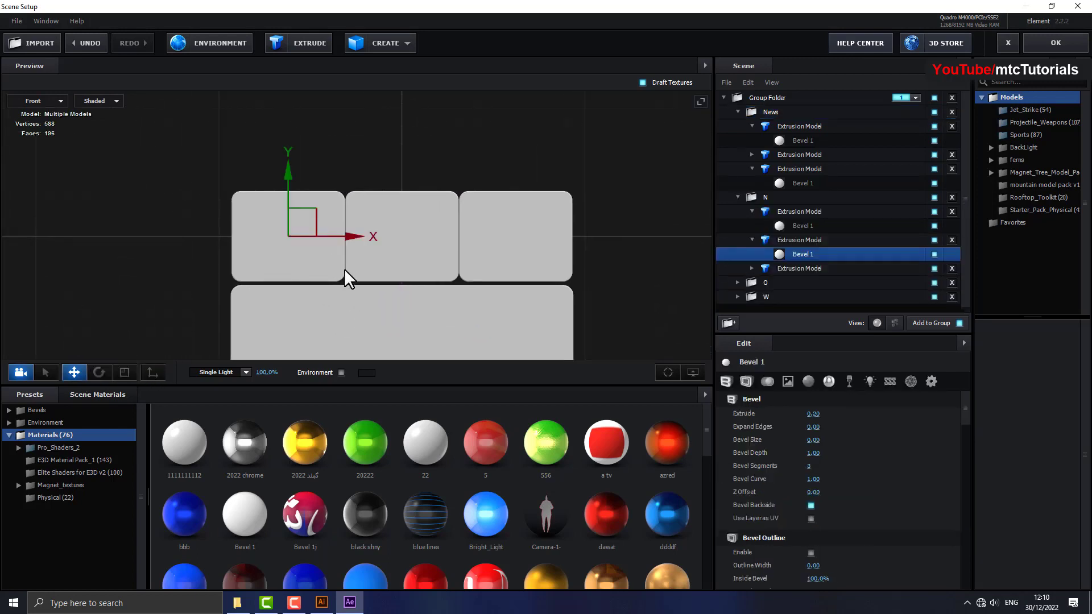
Move the N group's last Extrusion Model to the top of the N group.
{"action": "left_click", "coordinate": [794, 240]}
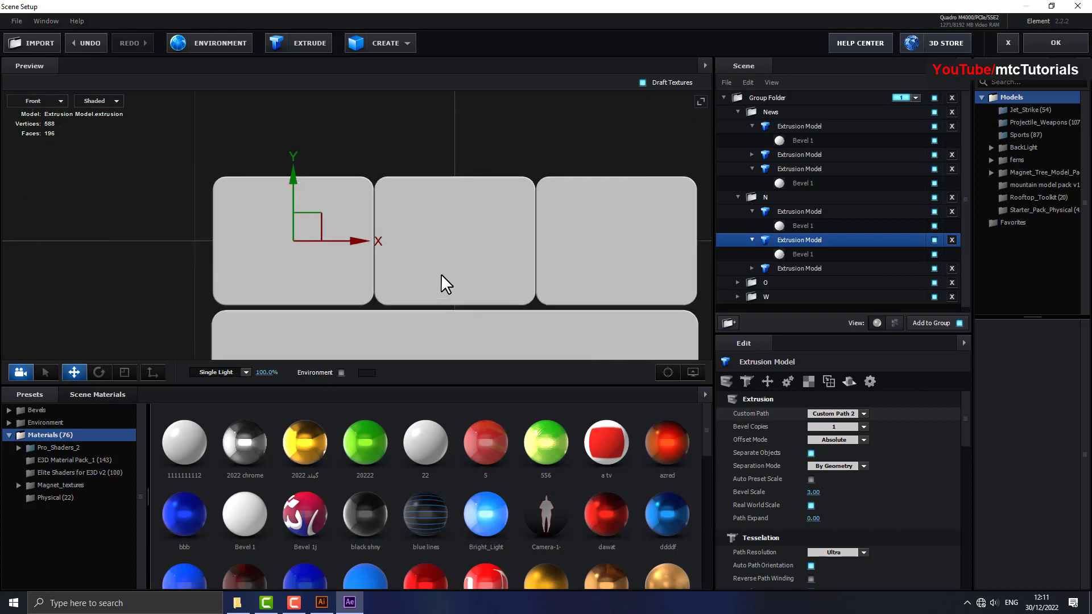
{"action": "left_click", "coordinate": [678, 269]}
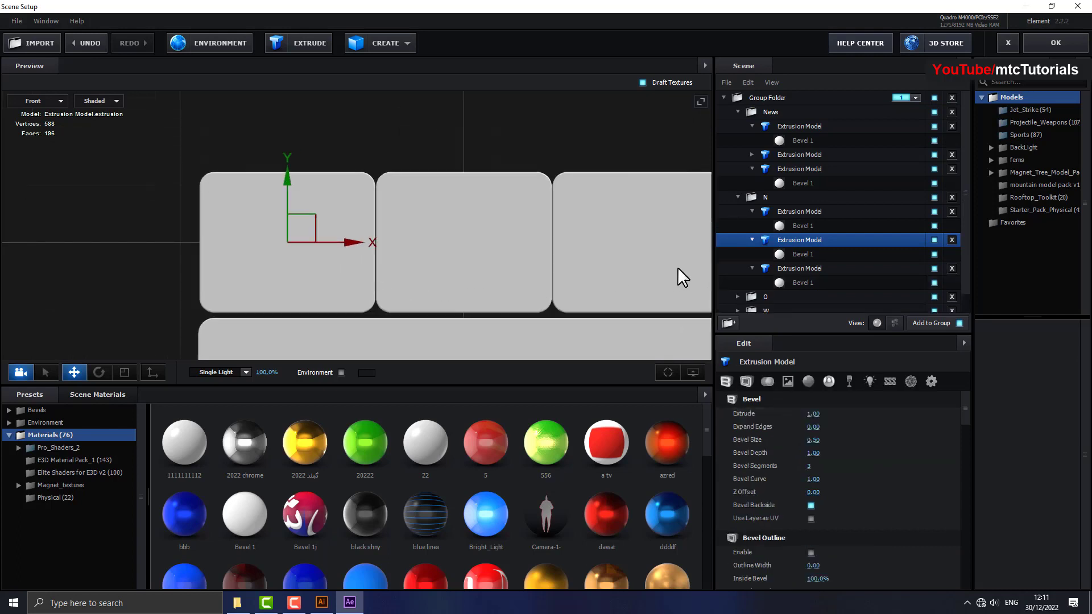
{"action": "left_click", "coordinate": [786, 268]}
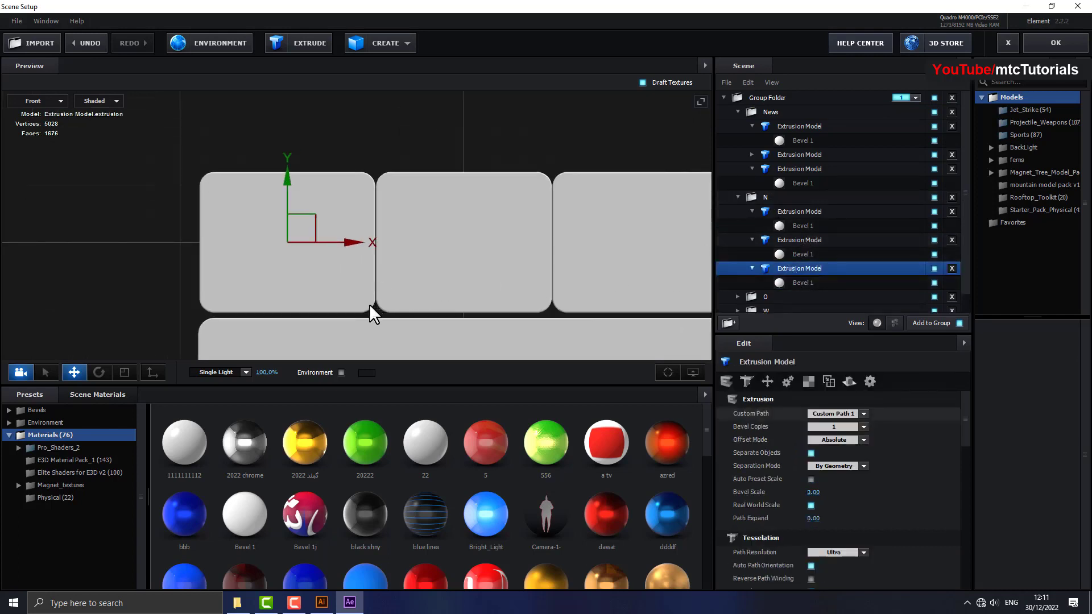
{"action": "left_click", "coordinate": [370, 306]}
{"action": "left_click_drag", "start_coordinate": [794, 271], "coordinate": [793, 210]}
{"action": "left_click", "coordinate": [770, 197]}
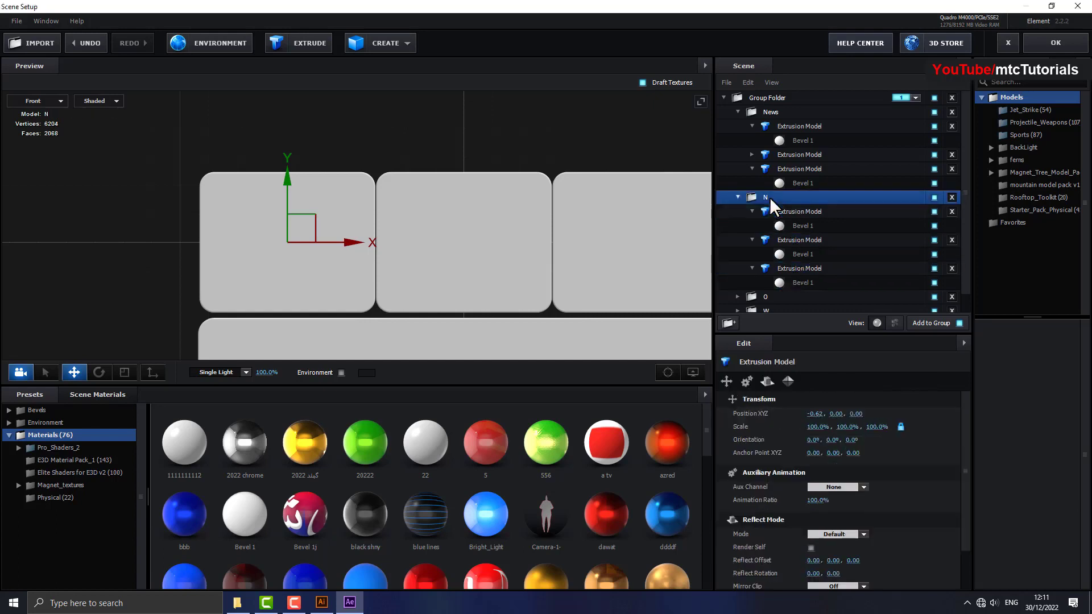
Pan to recentre the blocks and inspect the last extrusion models of O and W.
{"action": "left_click_drag", "start_coordinate": [589, 229], "coordinate": [405, 289]}
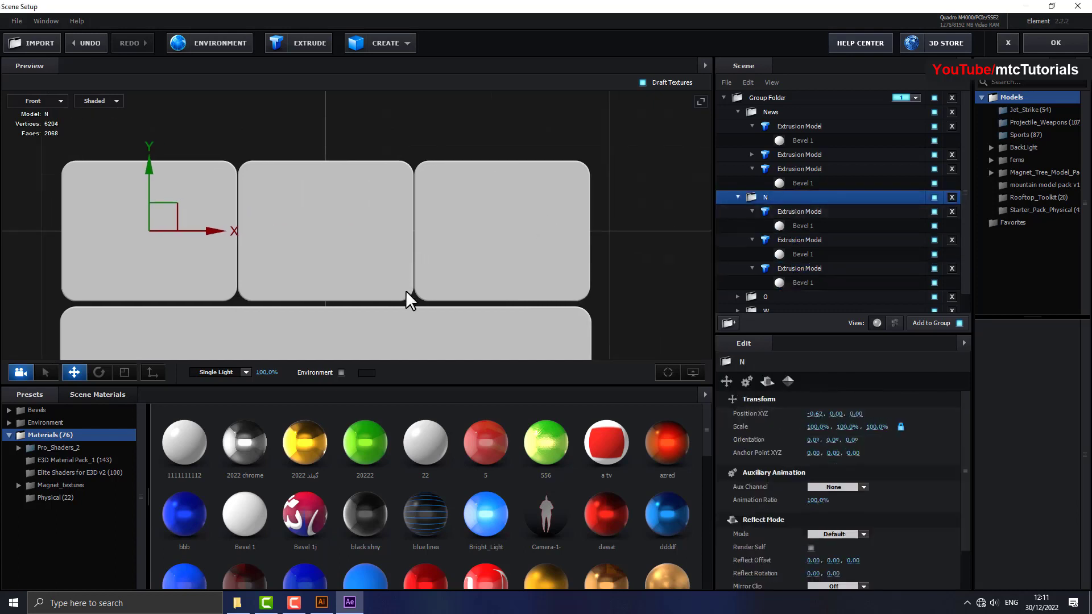
{"action": "left_click", "coordinate": [406, 292]}
{"action": "left_click", "coordinate": [796, 291]}
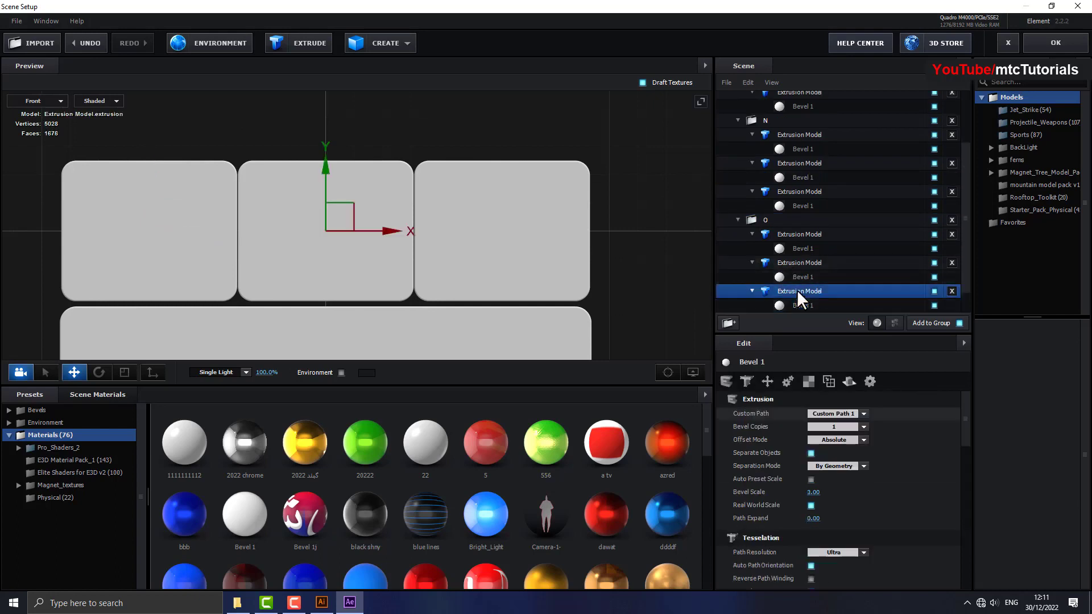
{"action": "left_click", "coordinate": [788, 221]}
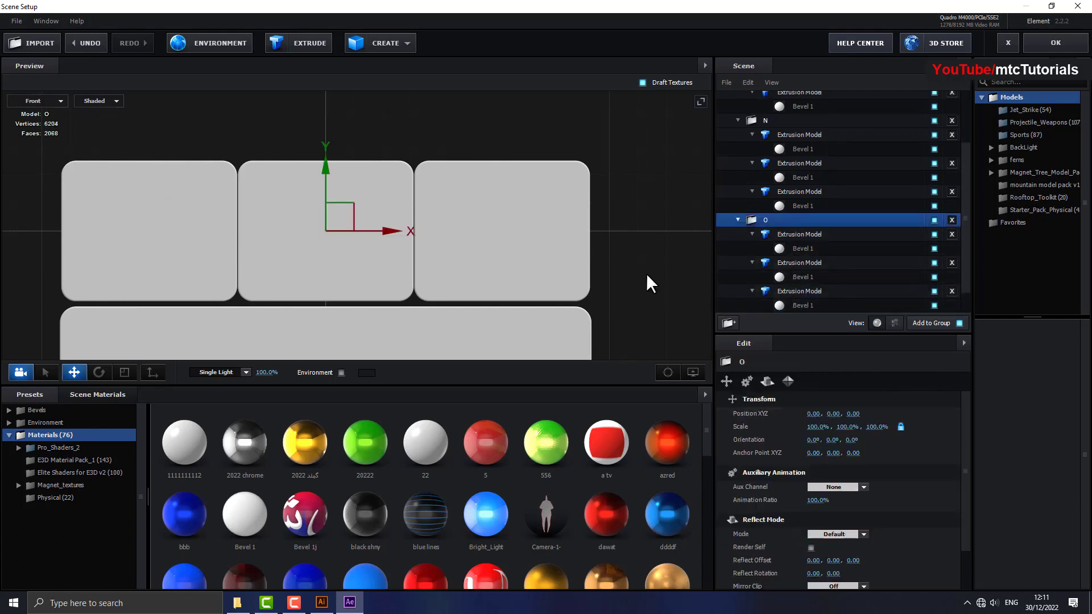
{"action": "left_click", "coordinate": [581, 294]}
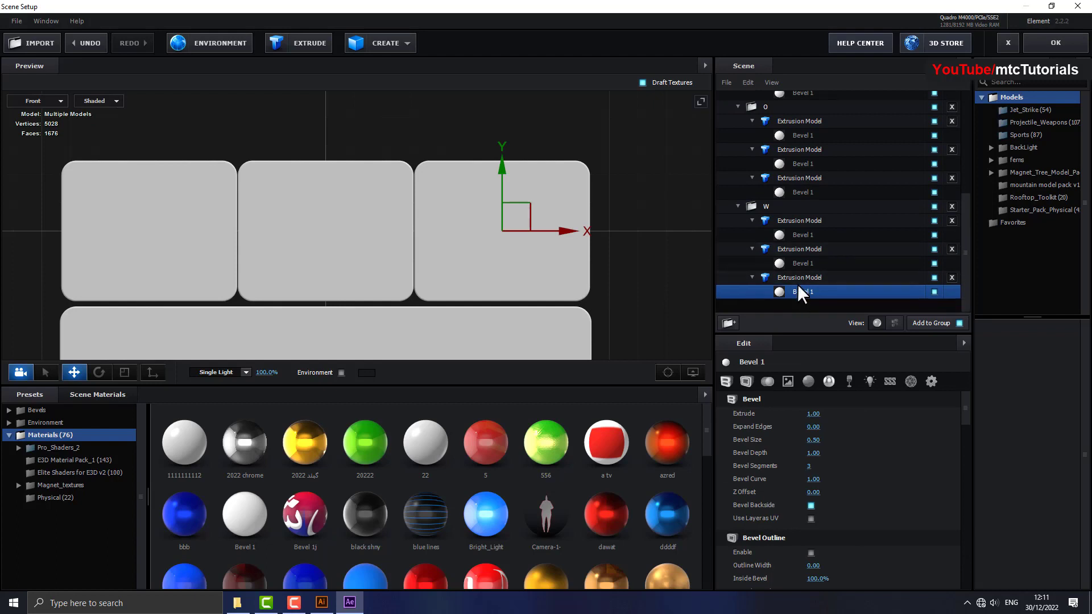
{"action": "left_click", "coordinate": [803, 276]}
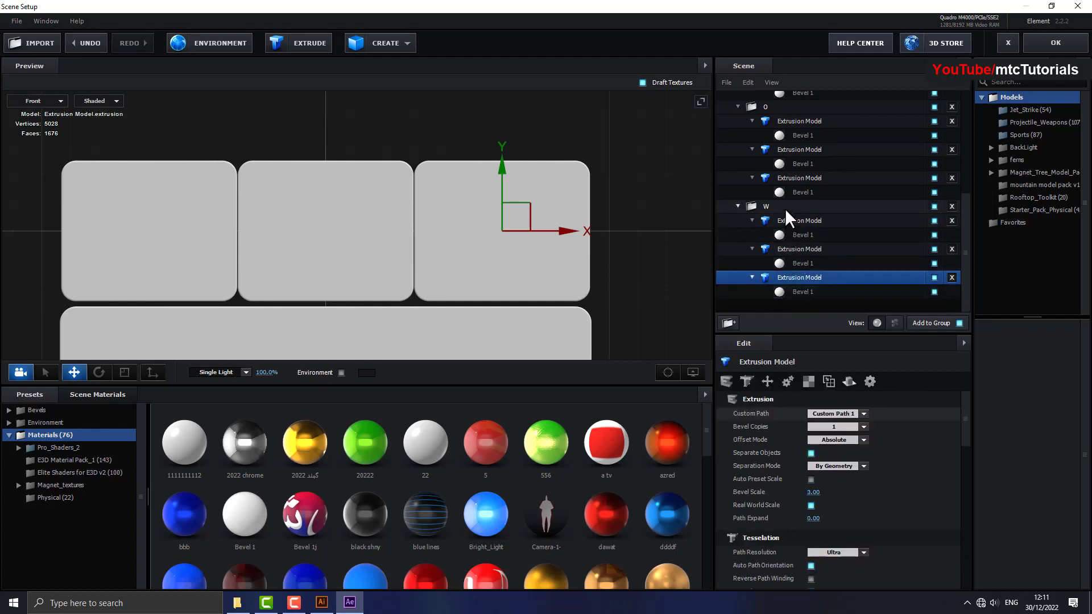
{"action": "left_click", "coordinate": [785, 207]}
Switch the preview to Perspective and orbit to see the blocks in 3D.
{"action": "scroll", "coordinate": [568, 256], "scroll_direction": "down", "scroll_amount": 3}
{"action": "left_click", "coordinate": [42, 104]}
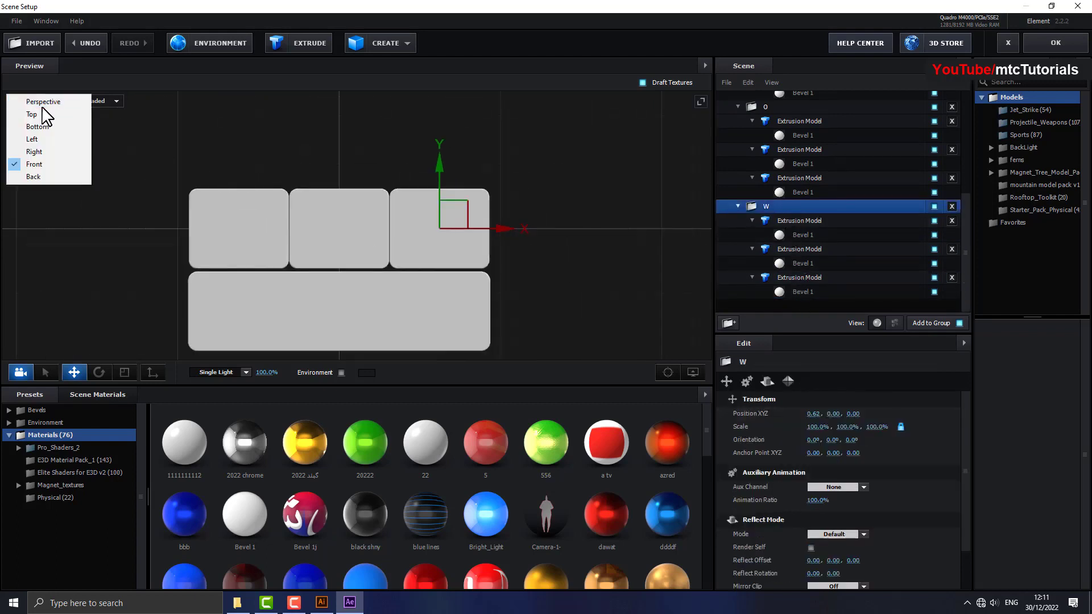
{"action": "left_click", "coordinate": [34, 101]}
{"action": "mouse_move", "coordinate": [305, 206]}
{"action": "left_mouse_down"}
{"action": "mouse_move", "coordinate": [375, 255]}
{"action": "mouse_move", "coordinate": [422, 242]}
{"action": "mouse_move", "coordinate": [416, 250]}
{"action": "left_mouse_up"}
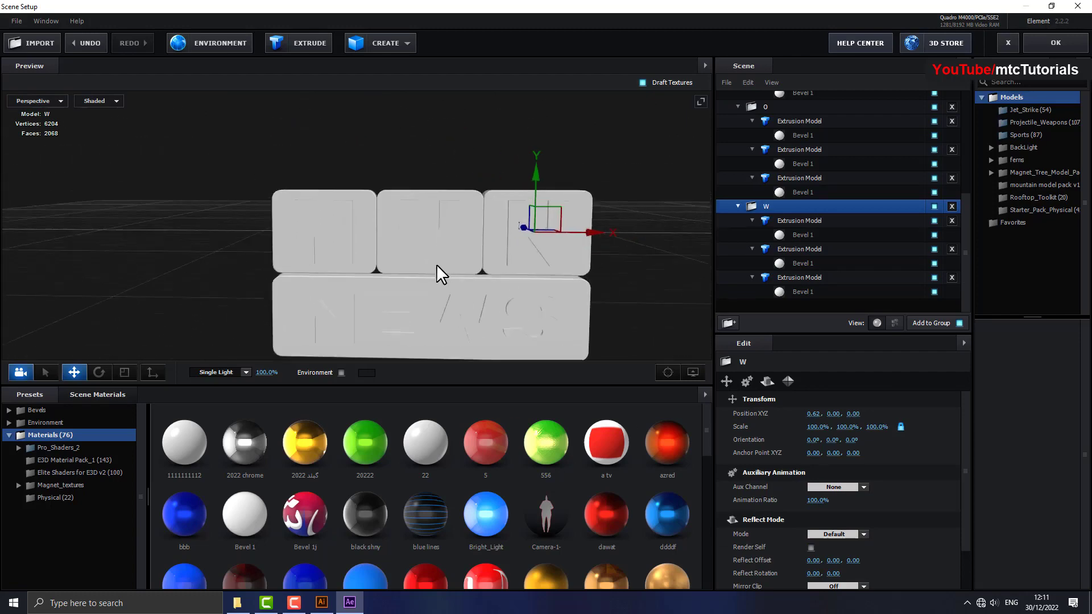
Set both of the O group's extrusion models to Custom Path 3.
{"action": "left_click", "coordinate": [803, 164]}
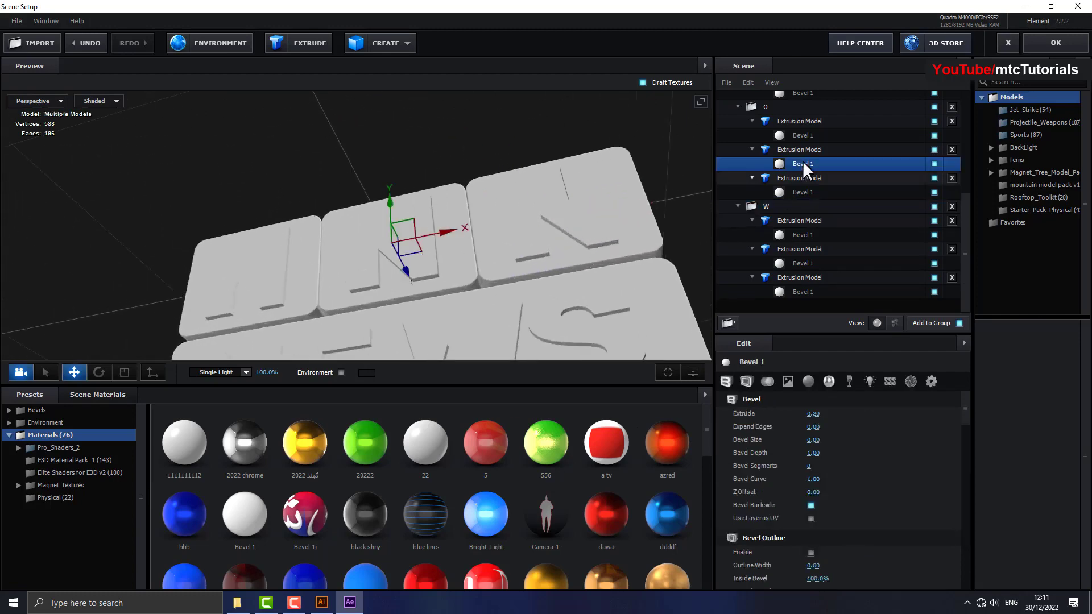
{"action": "left_click", "coordinate": [806, 150]}
{"action": "left_click", "coordinate": [835, 414]}
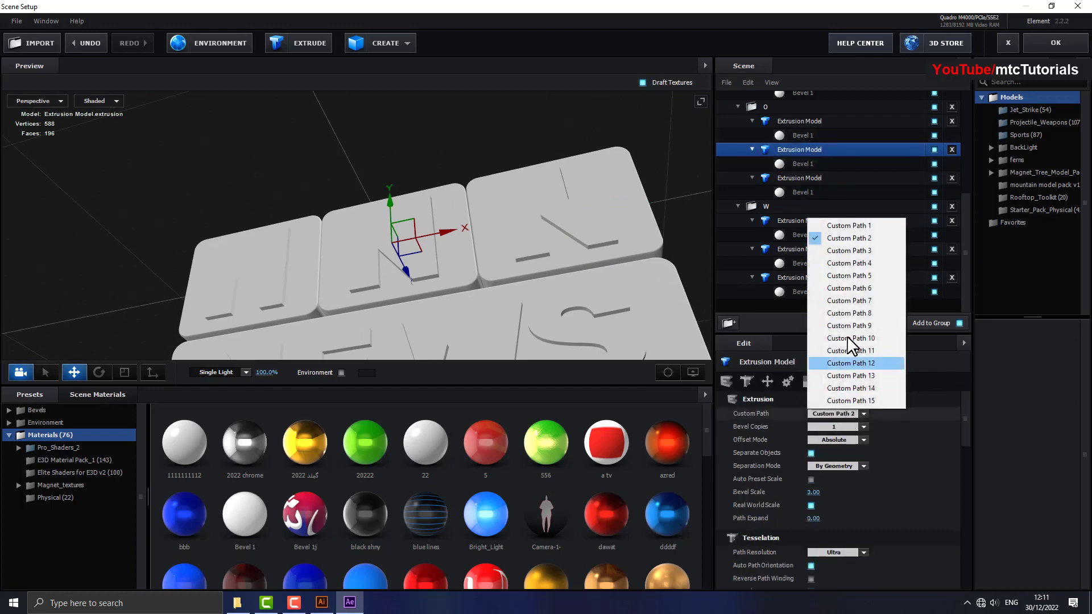
{"action": "left_click", "coordinate": [848, 251]}
{"action": "left_click_drag", "start_coordinate": [623, 261], "coordinate": [385, 301]}
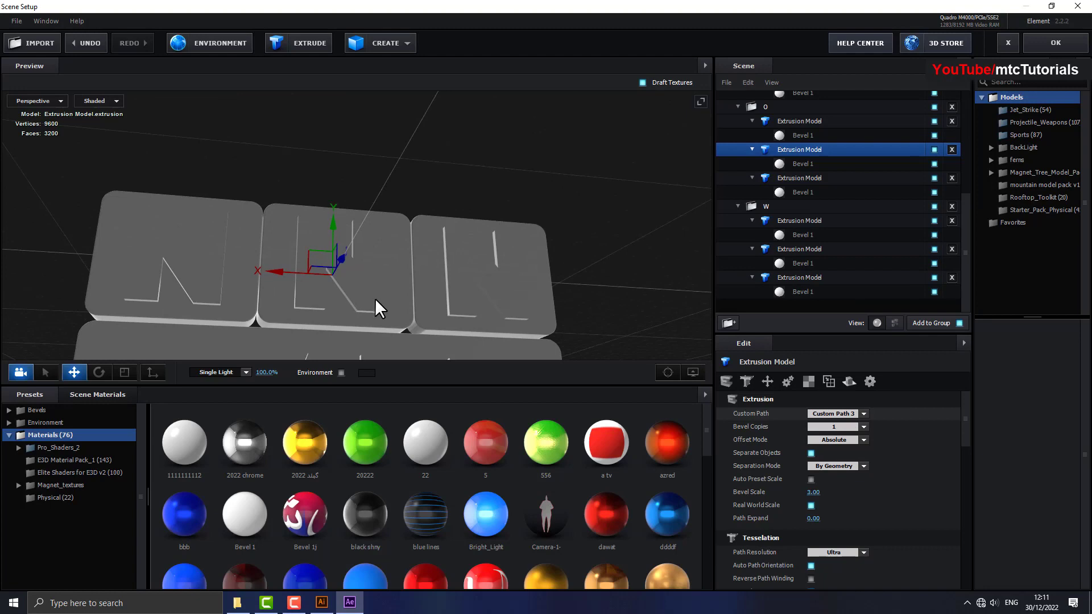
{"action": "left_click", "coordinate": [803, 135]}
{"action": "left_click", "coordinate": [808, 121]}
{"action": "left_click", "coordinate": [851, 413]}
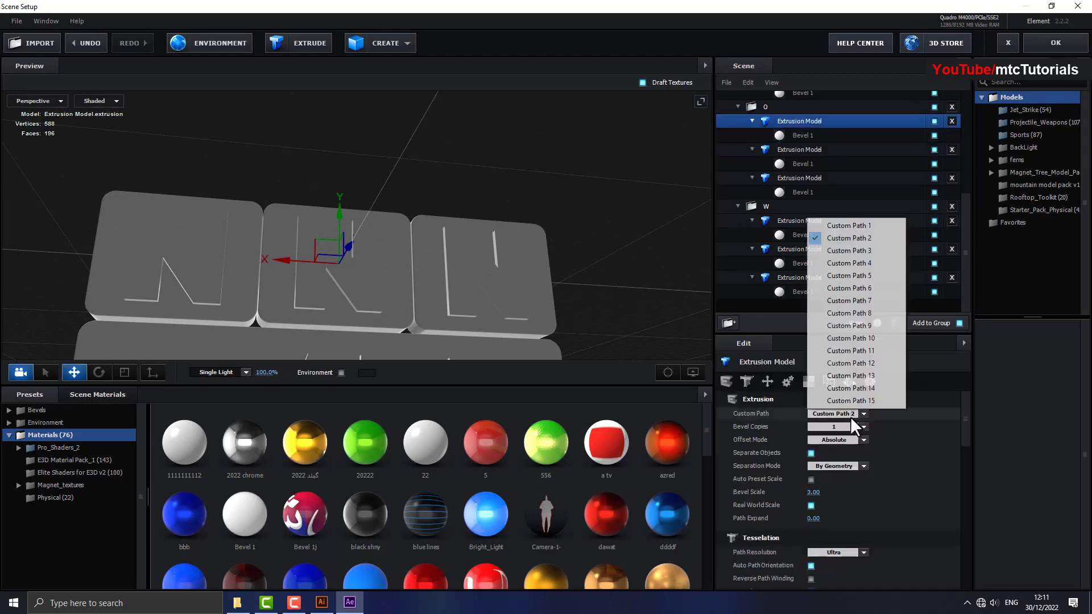
{"action": "left_click", "coordinate": [847, 251]}
{"action": "left_click_drag", "start_coordinate": [550, 307], "coordinate": [553, 289]}
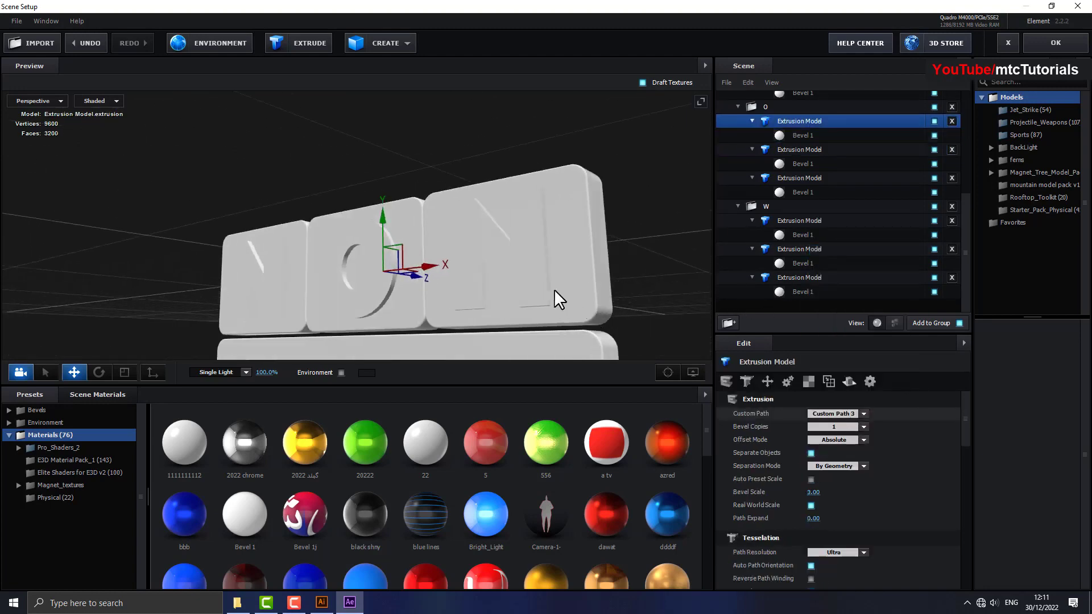
Set both of the W group's extrusion models to Custom Path 4.
{"action": "left_click", "coordinate": [802, 264]}
{"action": "left_click", "coordinate": [796, 248]}
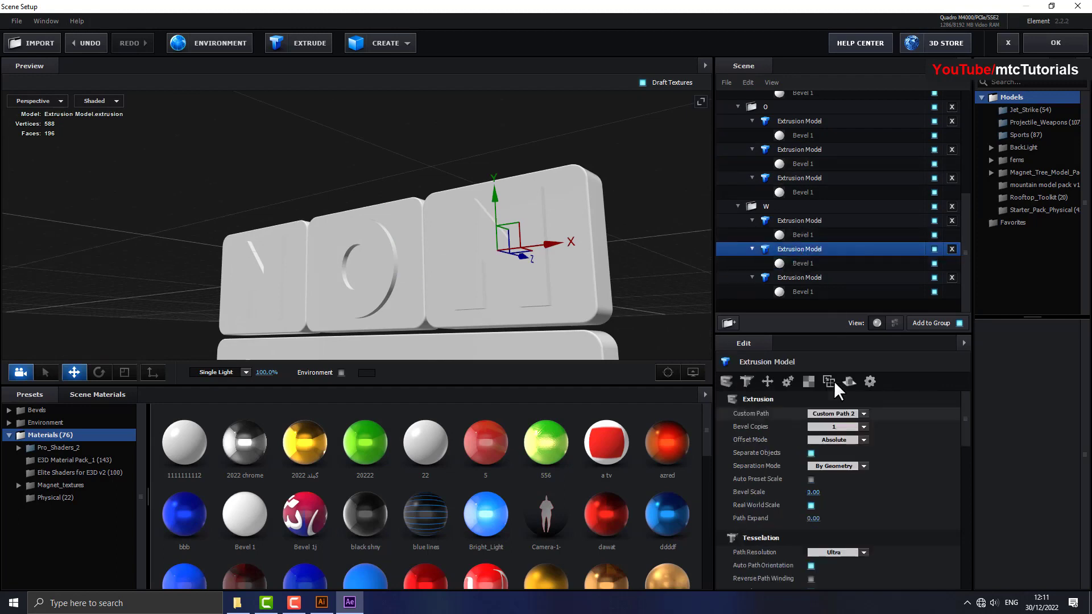
{"action": "left_click", "coordinate": [851, 413]}
{"action": "left_click", "coordinate": [871, 264]}
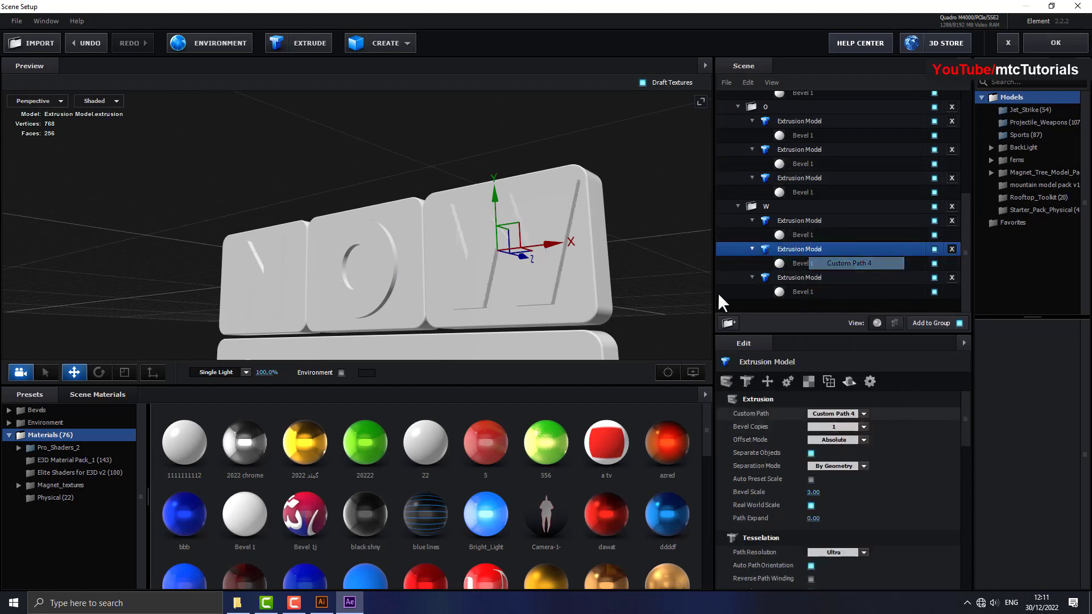
{"action": "mouse_move", "coordinate": [699, 287]}
{"action": "left_mouse_down"}
{"action": "mouse_move", "coordinate": [633, 304]}
{"action": "mouse_move", "coordinate": [235, 300]}
{"action": "left_mouse_up"}
{"action": "left_click", "coordinate": [796, 234]}
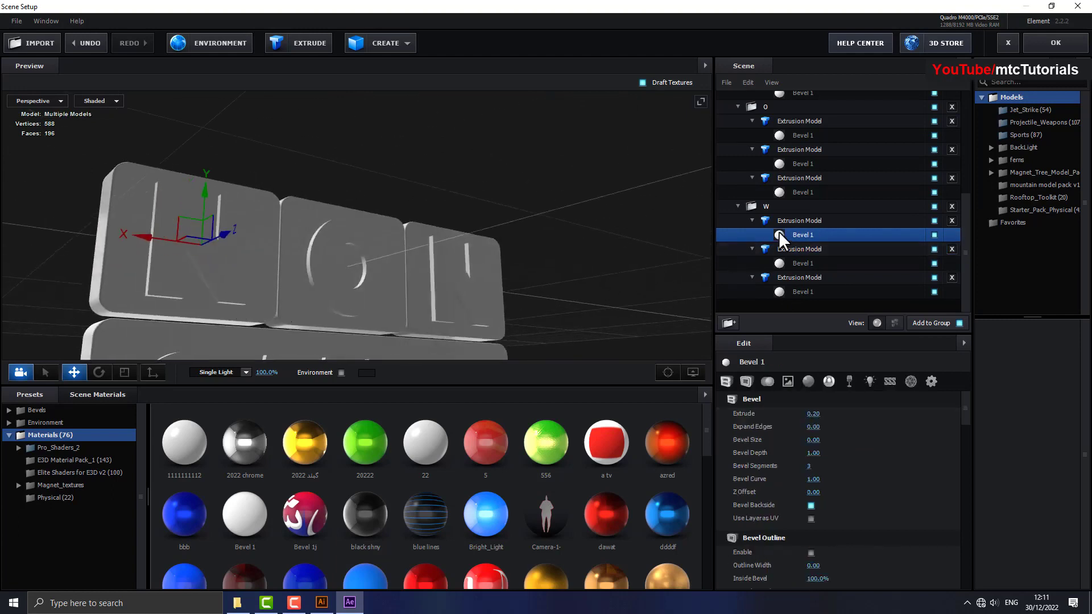
{"action": "left_click", "coordinate": [796, 220]}
{"action": "left_click", "coordinate": [848, 415]}
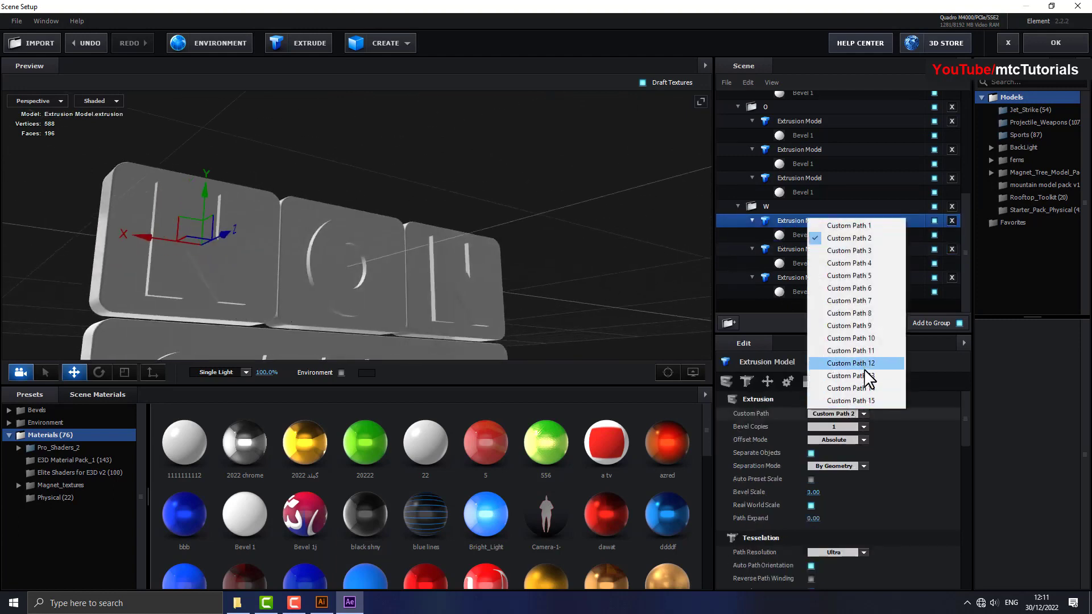
{"action": "left_click", "coordinate": [873, 263]}
{"action": "left_click_drag", "start_coordinate": [466, 306], "coordinate": [552, 242]}
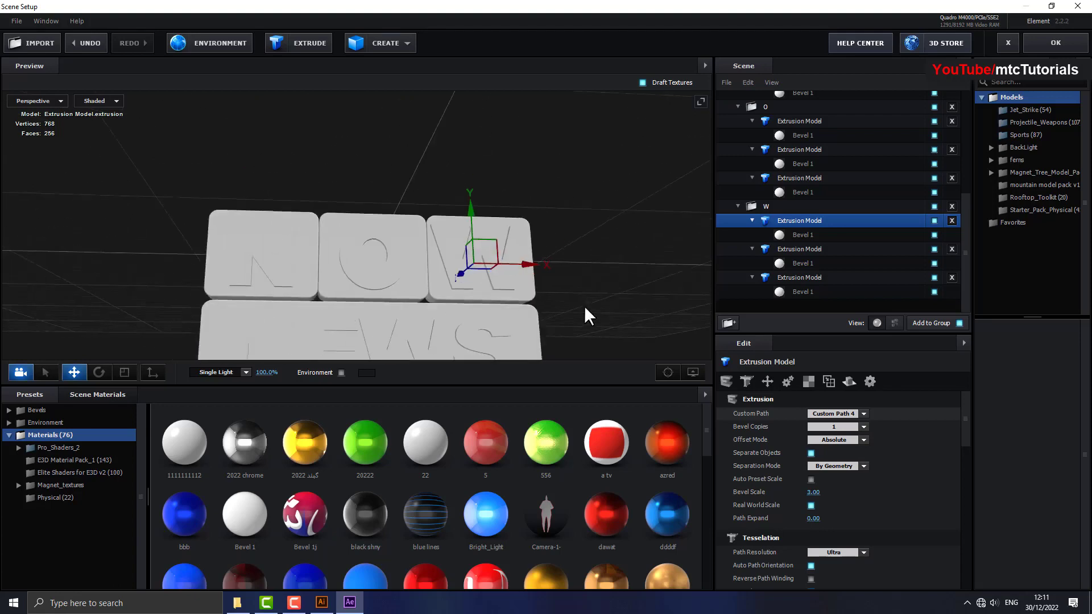
Show the Physical presets and drag Plastic_White onto the blocks.
{"action": "left_click", "coordinate": [76, 495]}
{"action": "scroll", "coordinate": [371, 506], "scroll_direction": "down", "scroll_amount": 1}
{"action": "left_click_drag", "start_coordinate": [602, 479], "coordinate": [405, 299]}
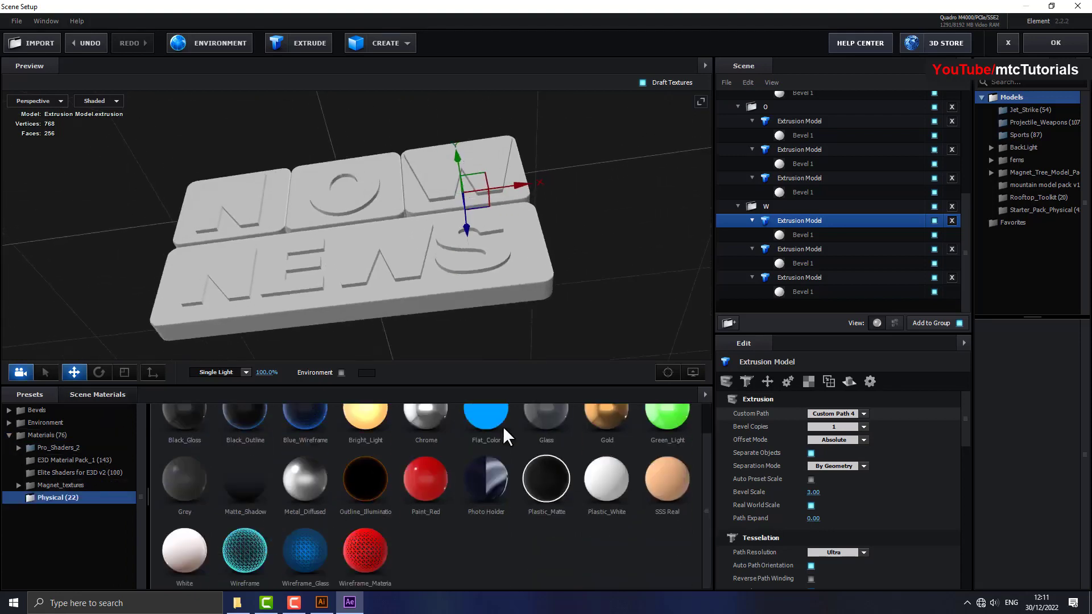
{"action": "mouse_move", "coordinate": [607, 495]}
{"action": "left_mouse_down"}
{"action": "mouse_move", "coordinate": [397, 269]}
{"action": "mouse_move", "coordinate": [384, 303]}
{"action": "left_mouse_up"}
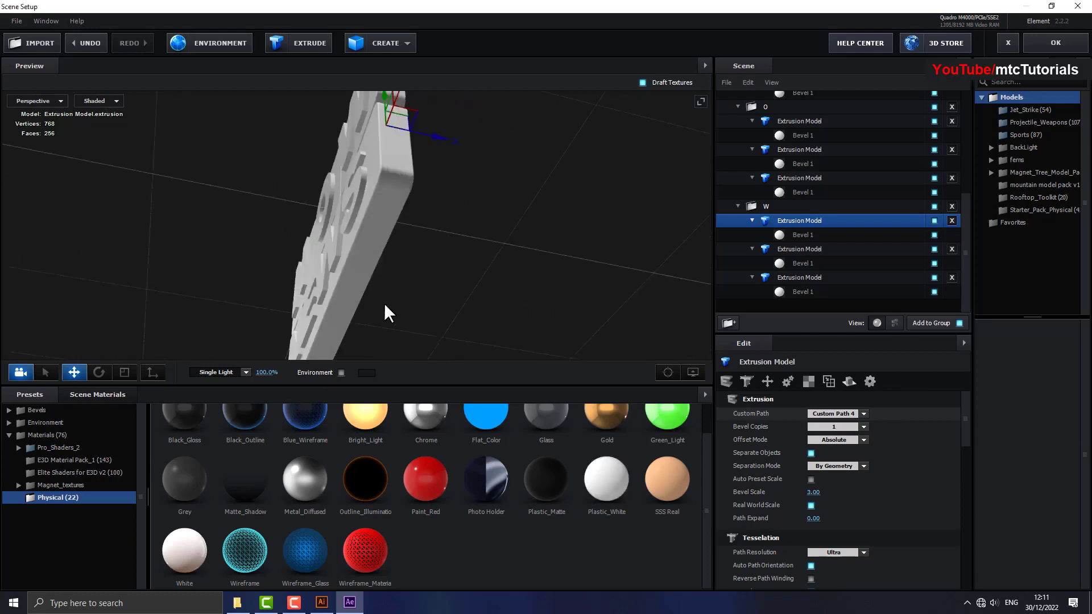
{"action": "mouse_move", "coordinate": [612, 475]}
{"action": "left_mouse_down"}
{"action": "mouse_move", "coordinate": [312, 257]}
{"action": "mouse_move", "coordinate": [453, 292]}
{"action": "left_mouse_up"}
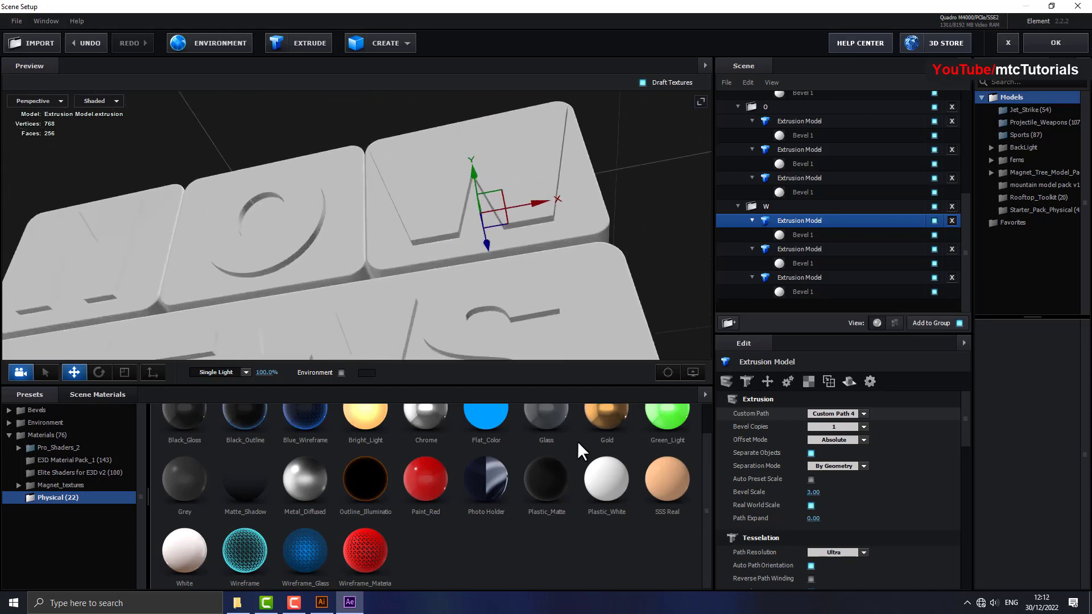
Drop Plastic_White onto the W, O and N letters, then select N's Plastic_White material.
{"action": "left_click_drag", "start_coordinate": [606, 480], "coordinate": [404, 265]}
{"action": "left_click_drag", "start_coordinate": [615, 486], "coordinate": [327, 264]}
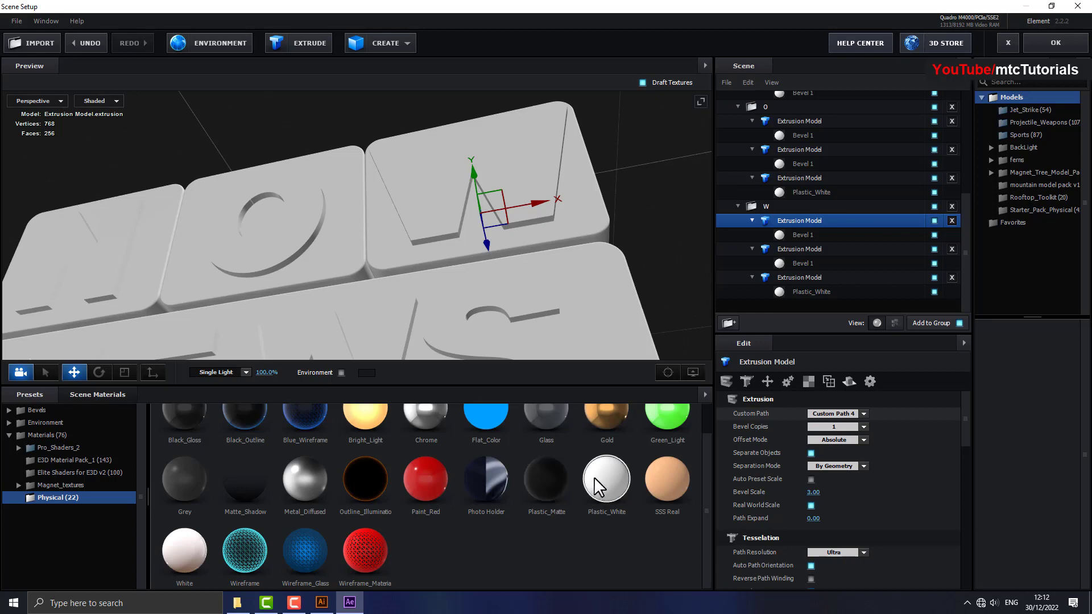
{"action": "left_click_drag", "start_coordinate": [597, 486], "coordinate": [110, 306]}
{"action": "left_click_drag", "start_coordinate": [606, 490], "coordinate": [111, 288]}
{"action": "left_click_drag", "start_coordinate": [617, 486], "coordinate": [274, 259]}
{"action": "mouse_move", "coordinate": [625, 464]}
{"action": "left_mouse_down"}
{"action": "mouse_move", "coordinate": [503, 357]}
{"action": "mouse_move", "coordinate": [439, 234]}
{"action": "left_mouse_up"}
{"action": "scroll", "coordinate": [415, 253], "scroll_direction": "down", "scroll_amount": 3}
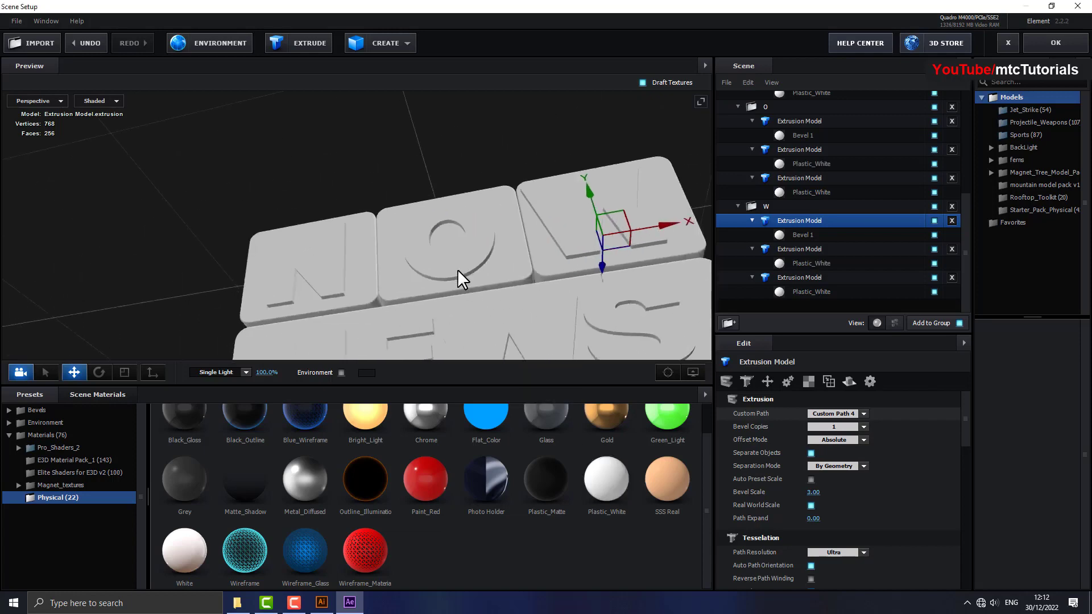
{"action": "scroll", "coordinate": [455, 273], "scroll_direction": "down", "scroll_amount": 2}
{"action": "left_click", "coordinate": [320, 282]}
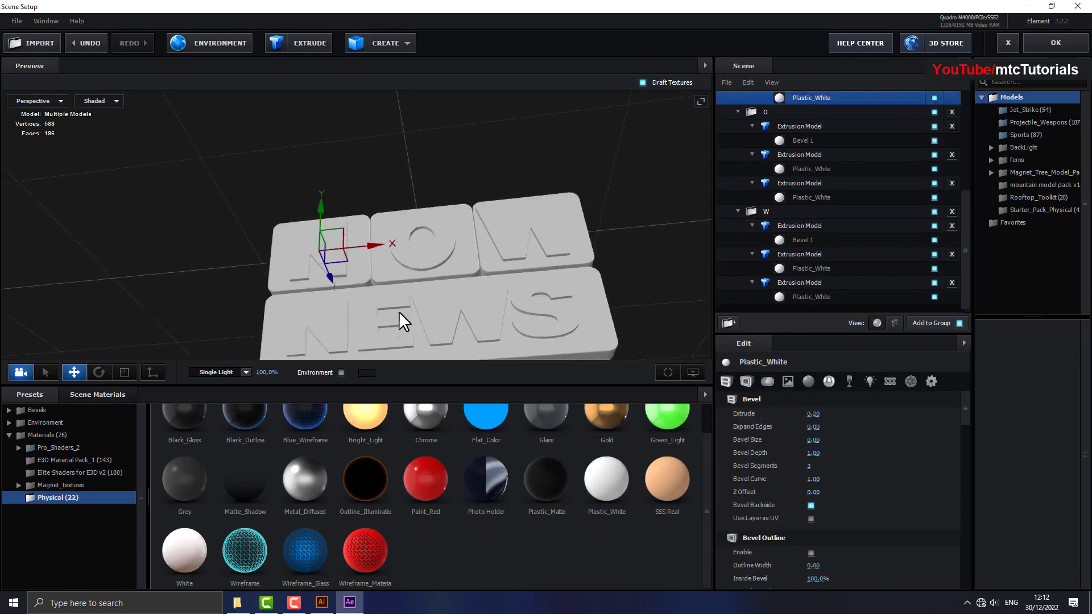
Open Plastic_White's Diffuse texture channel from the Textures tab and choose Load Texture.
{"action": "scroll", "coordinate": [396, 296], "scroll_direction": "up", "scroll_amount": 2}
{"action": "scroll", "coordinate": [389, 266], "scroll_direction": "up", "scroll_amount": 2}
{"action": "scroll", "coordinate": [796, 228], "scroll_direction": "up", "scroll_amount": 1}
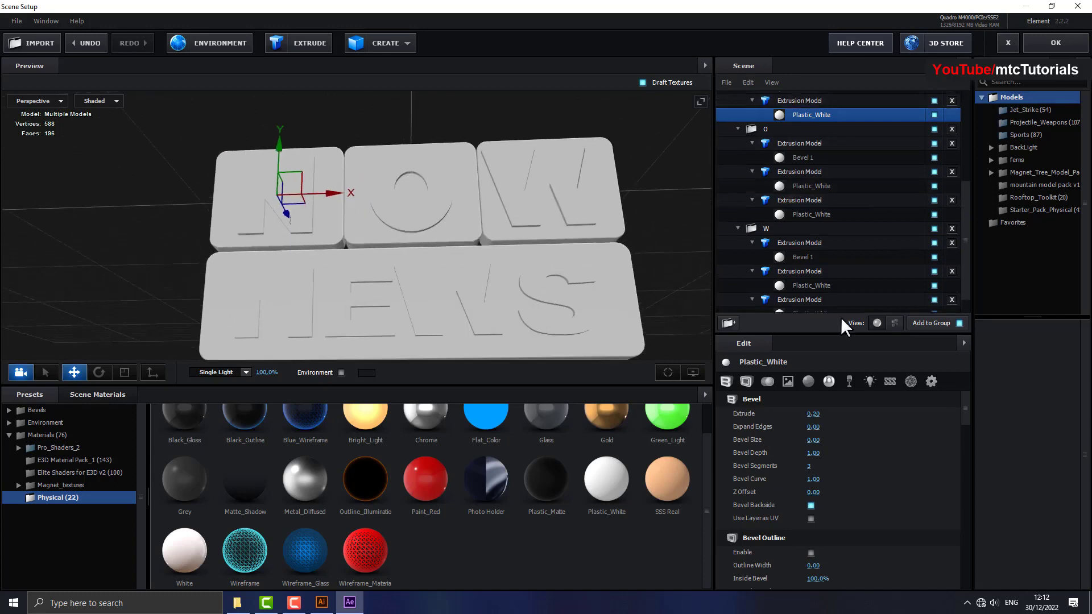
{"action": "left_click", "coordinate": [790, 382]}
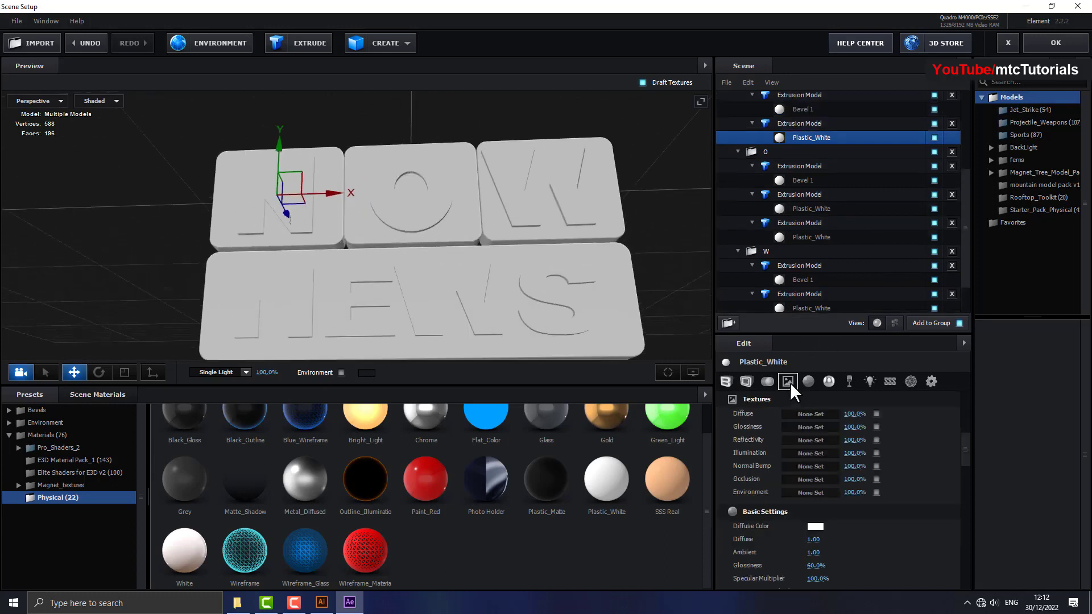
{"action": "left_click", "coordinate": [818, 412]}
{"action": "left_click", "coordinate": [842, 347]}
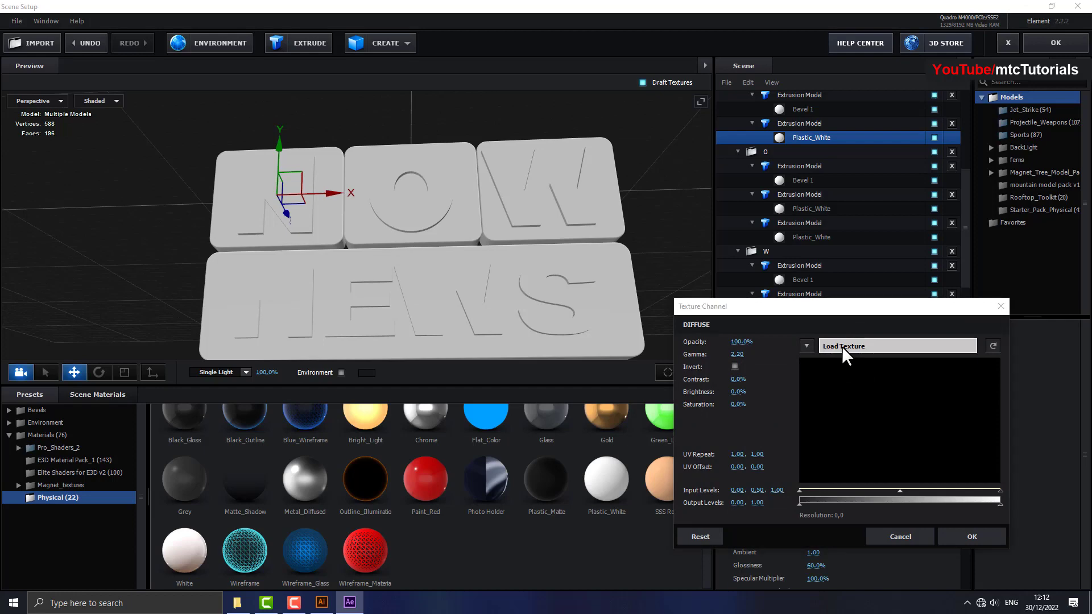
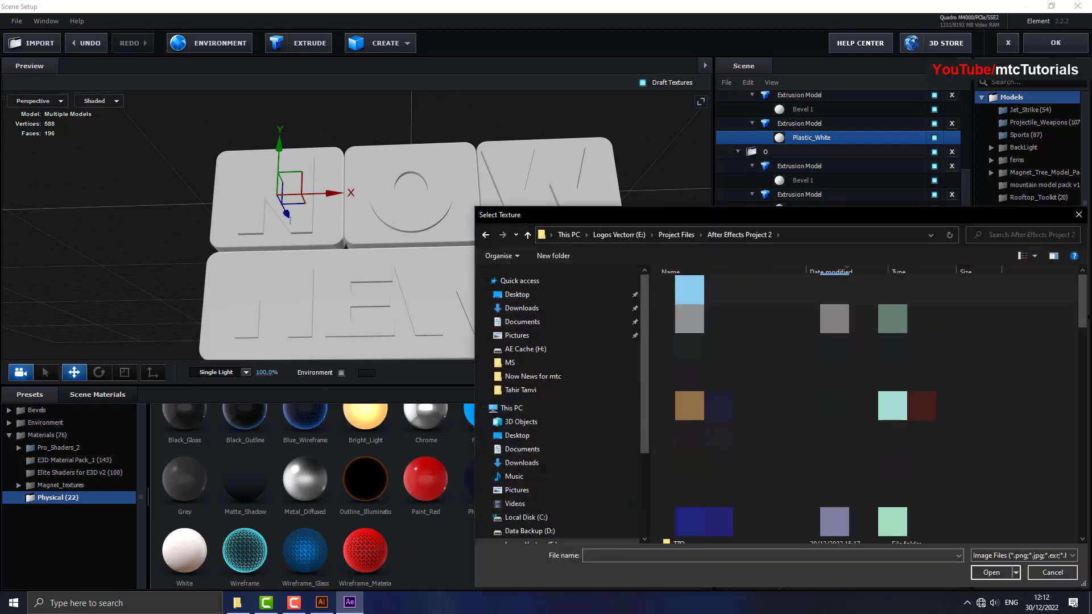
Load the white gradient 2.png from Footages as the N letter's diffuse texture.
{"action": "double_click", "coordinate": [698, 308]}
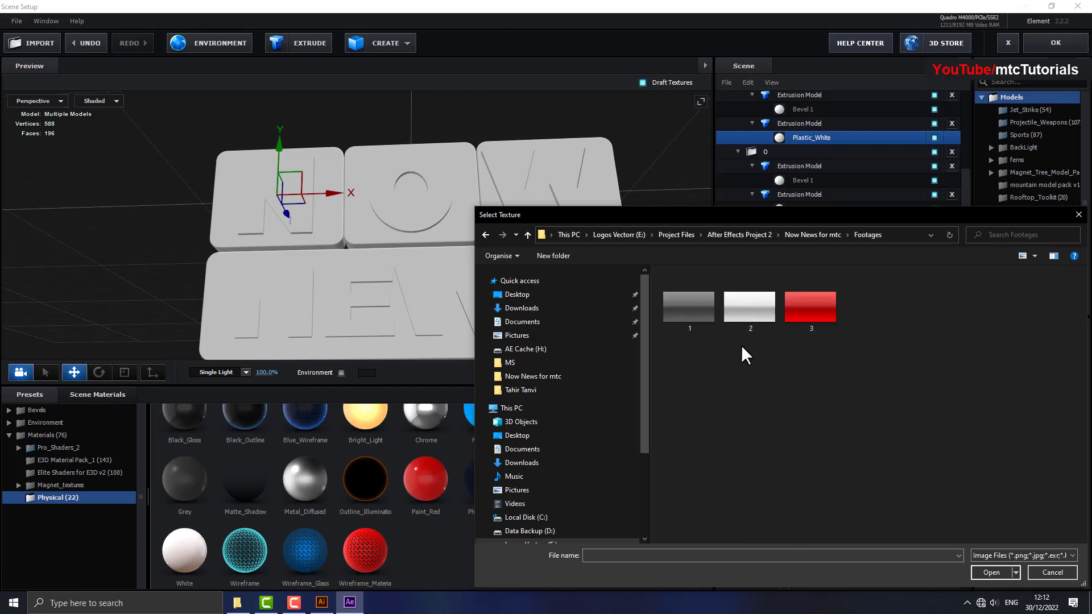
{"action": "left_click", "coordinate": [326, 603]}
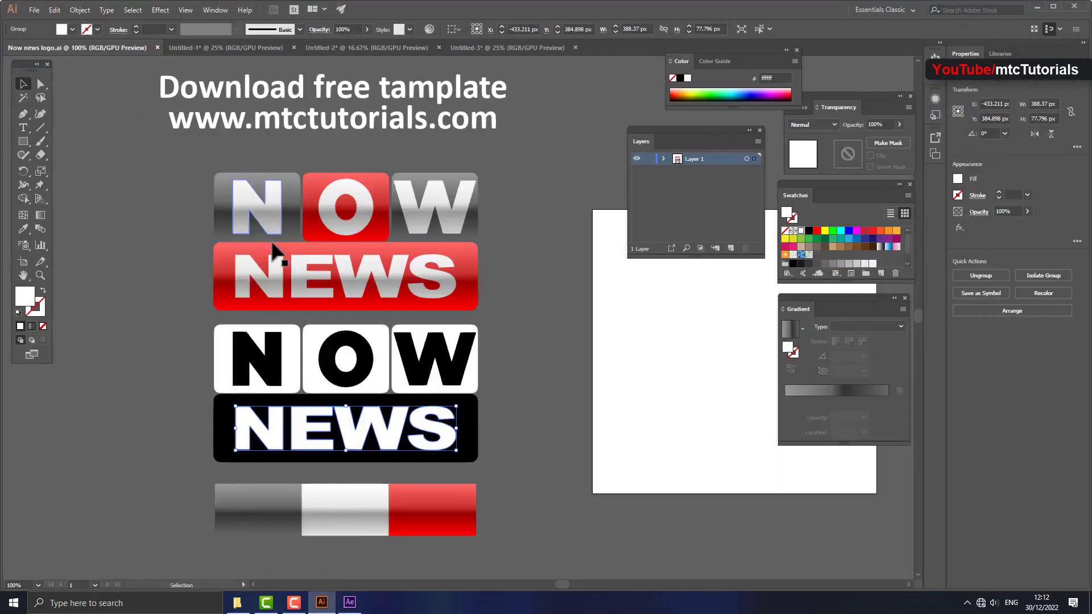
{"action": "left_click", "coordinate": [356, 606]}
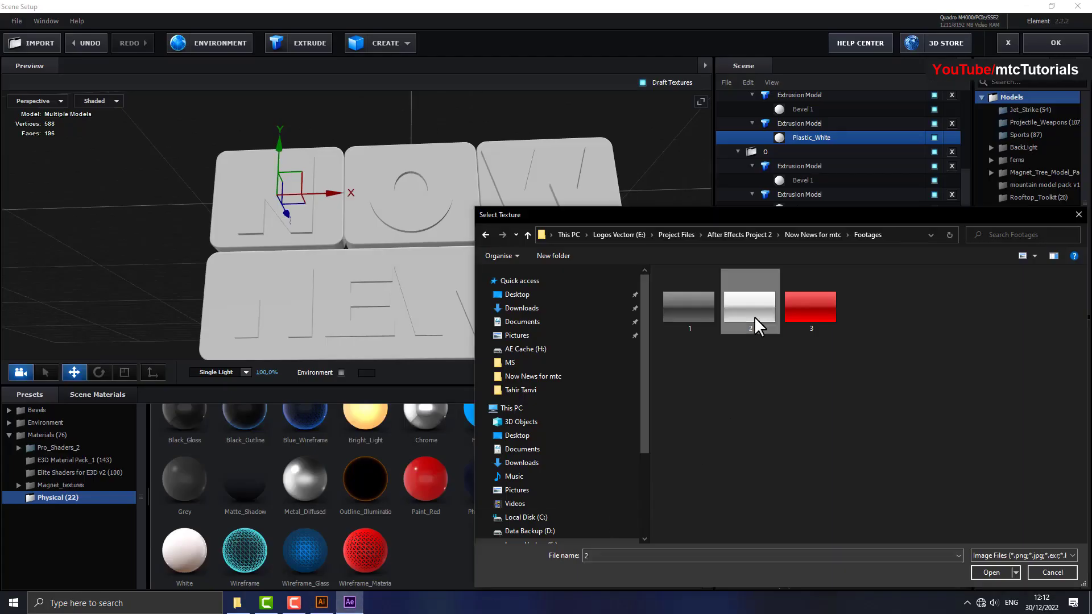
{"action": "left_click", "coordinate": [989, 572]}
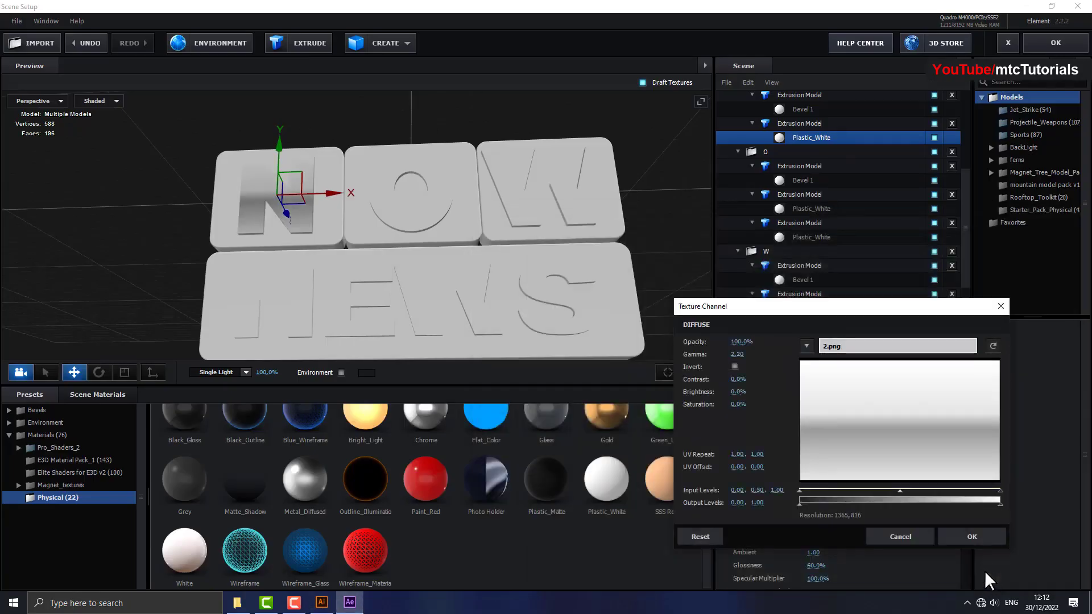
{"action": "left_click", "coordinate": [974, 535]}
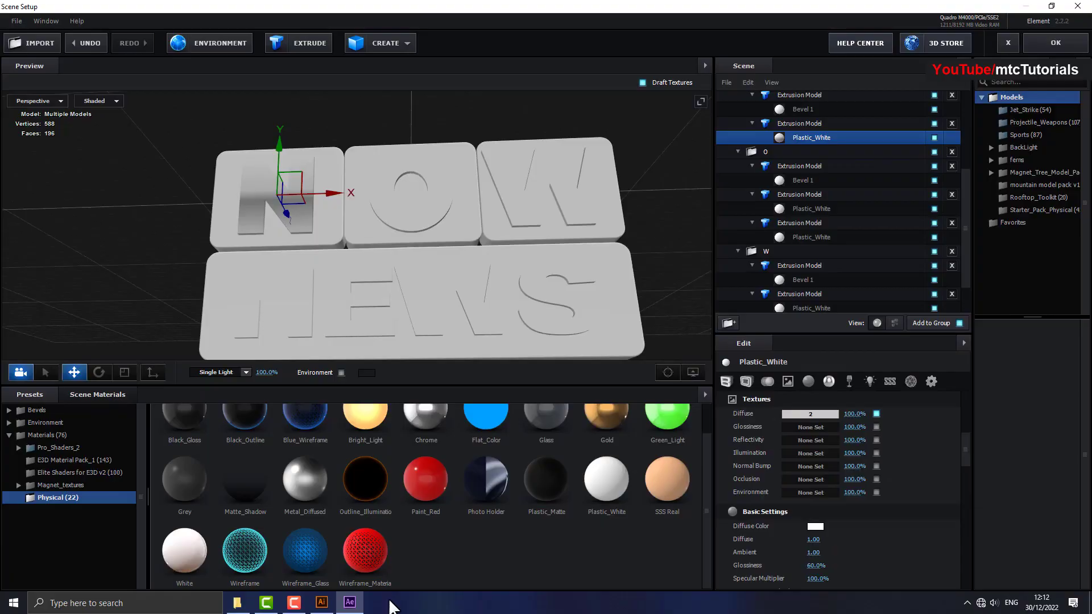
Give the NEWS base the red gradient 3.png as its diffuse texture.
{"action": "left_click", "coordinate": [326, 608]}
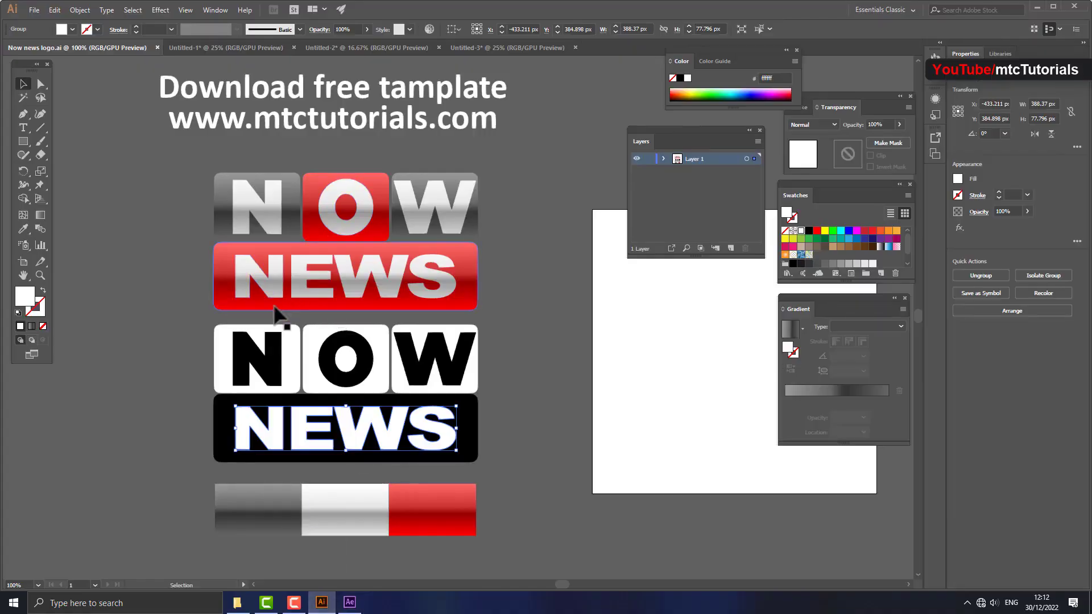
{"action": "left_click", "coordinate": [350, 601]}
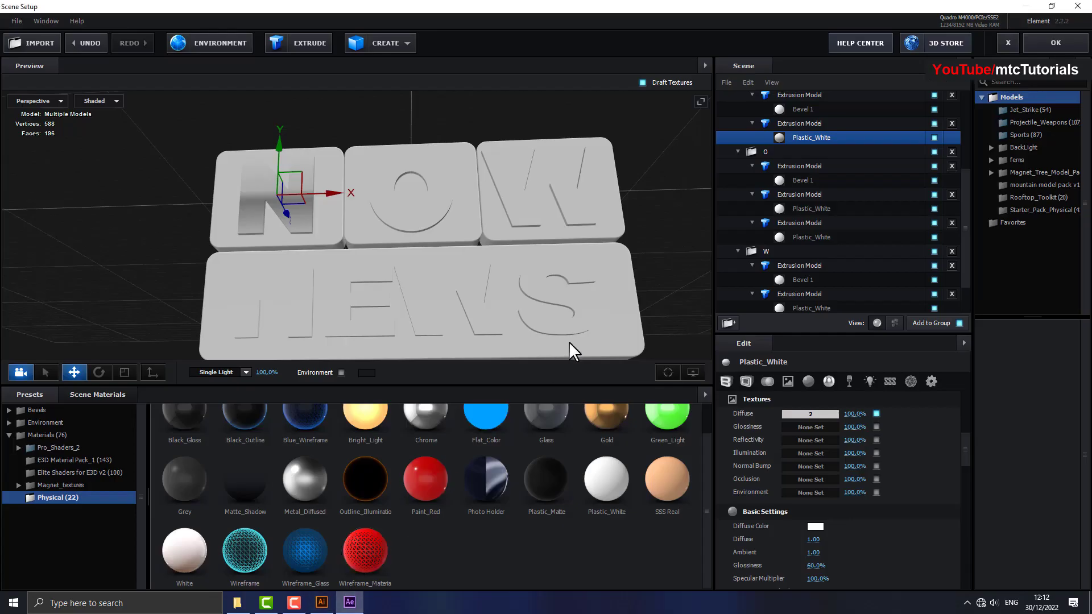
{"action": "left_click", "coordinate": [834, 412]}
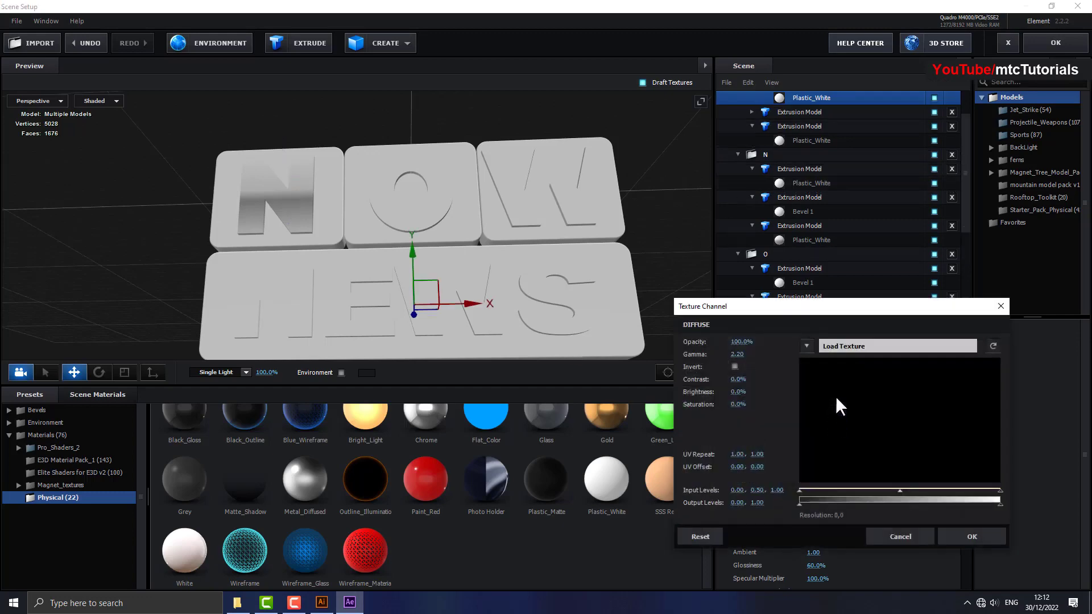
{"action": "left_click", "coordinate": [840, 346]}
{"action": "left_click", "coordinate": [819, 312]}
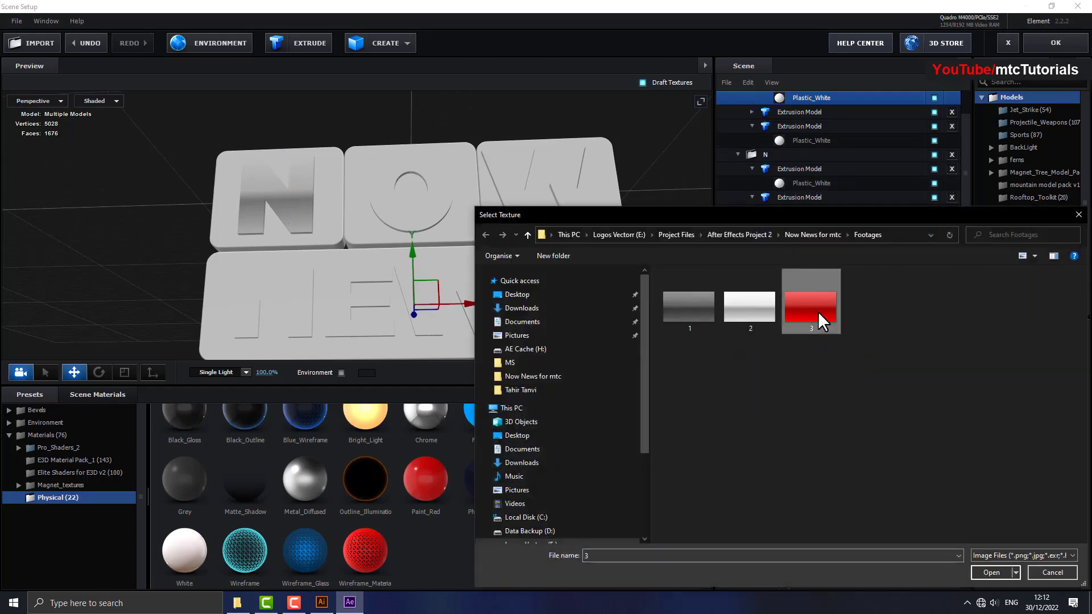
{"action": "left_click", "coordinate": [993, 572]}
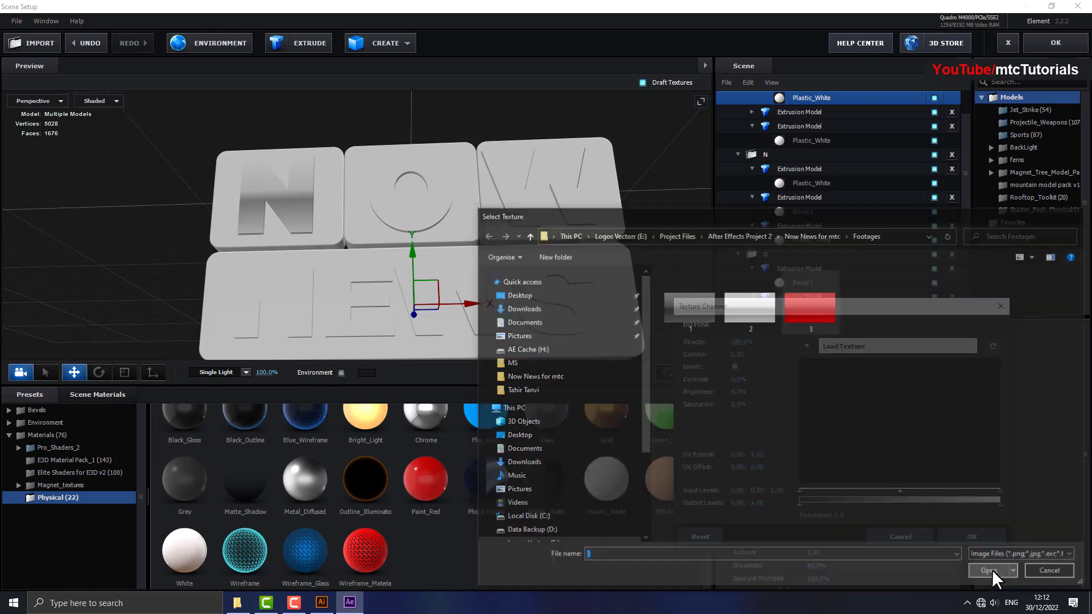
{"action": "left_click", "coordinate": [974, 538]}
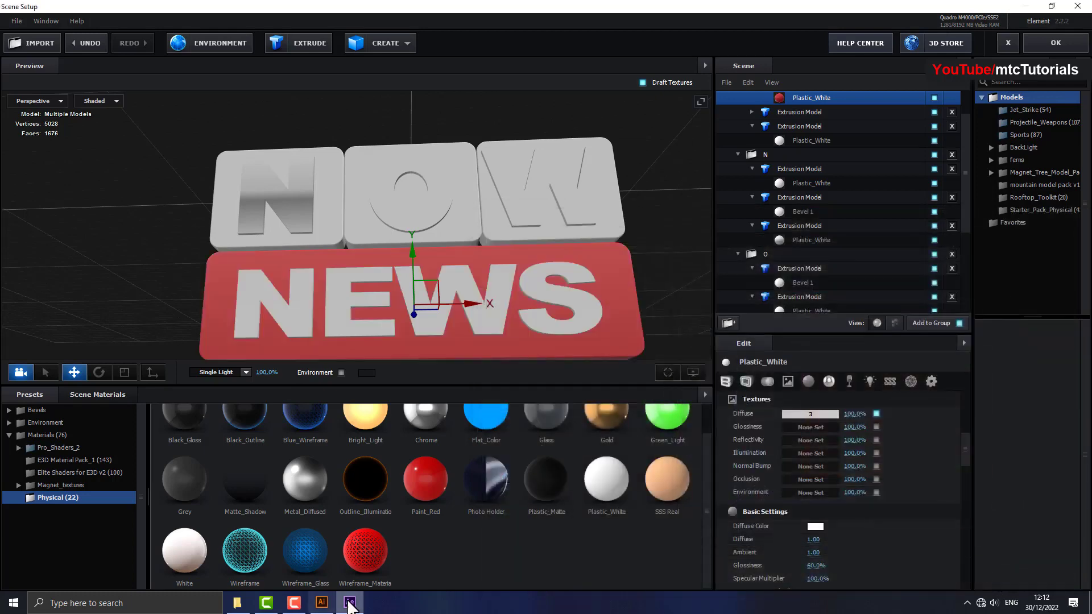
{"action": "left_click", "coordinate": [322, 609]}
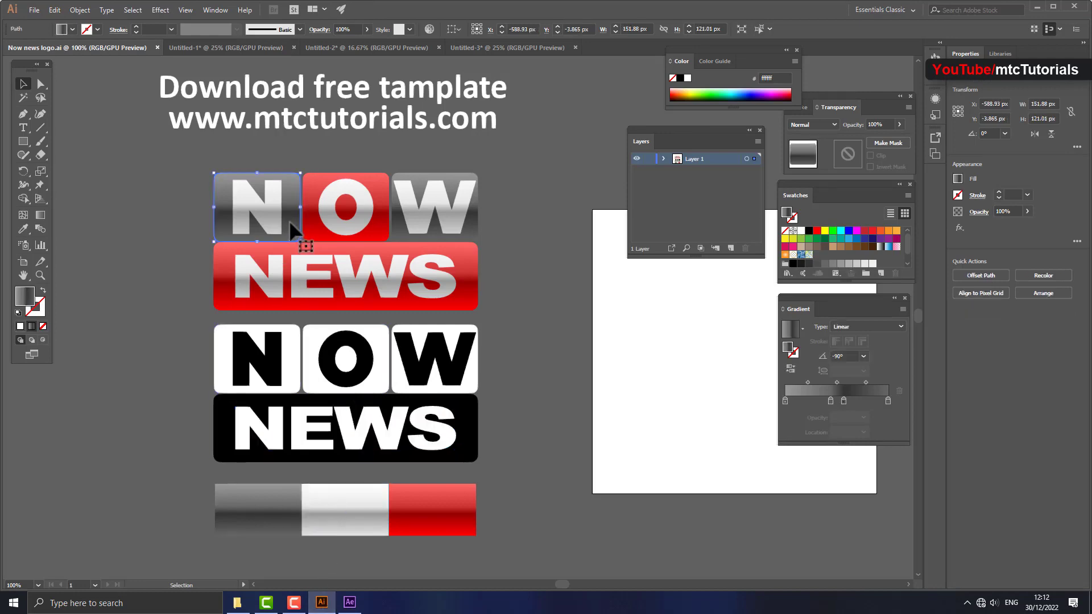
Load the dark gradient 1.png as the N block's diffuse texture.
{"action": "left_click", "coordinate": [357, 607]}
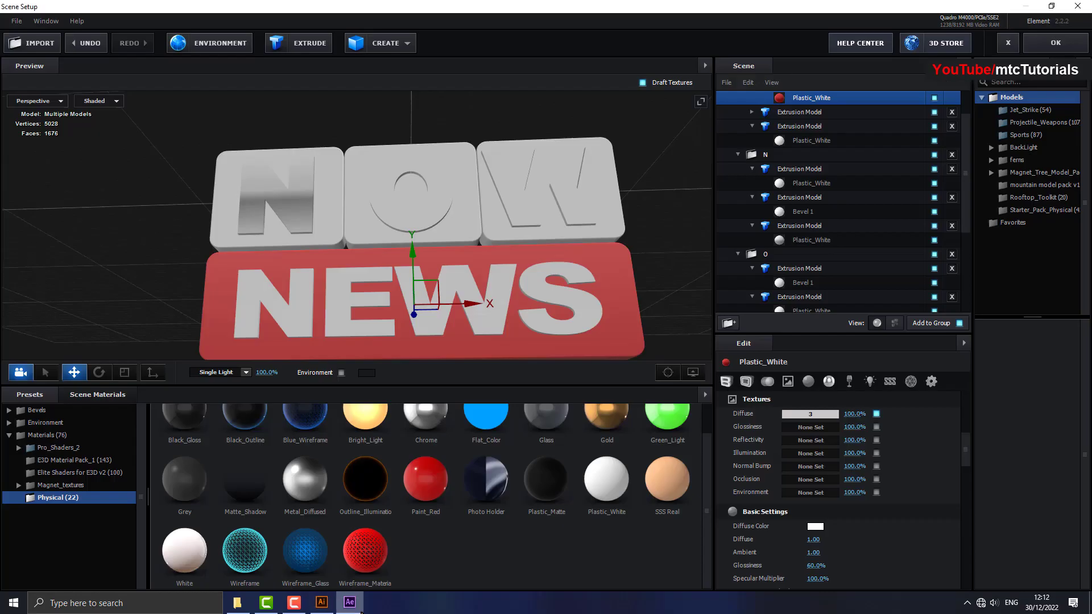
{"action": "left_click", "coordinate": [331, 216]}
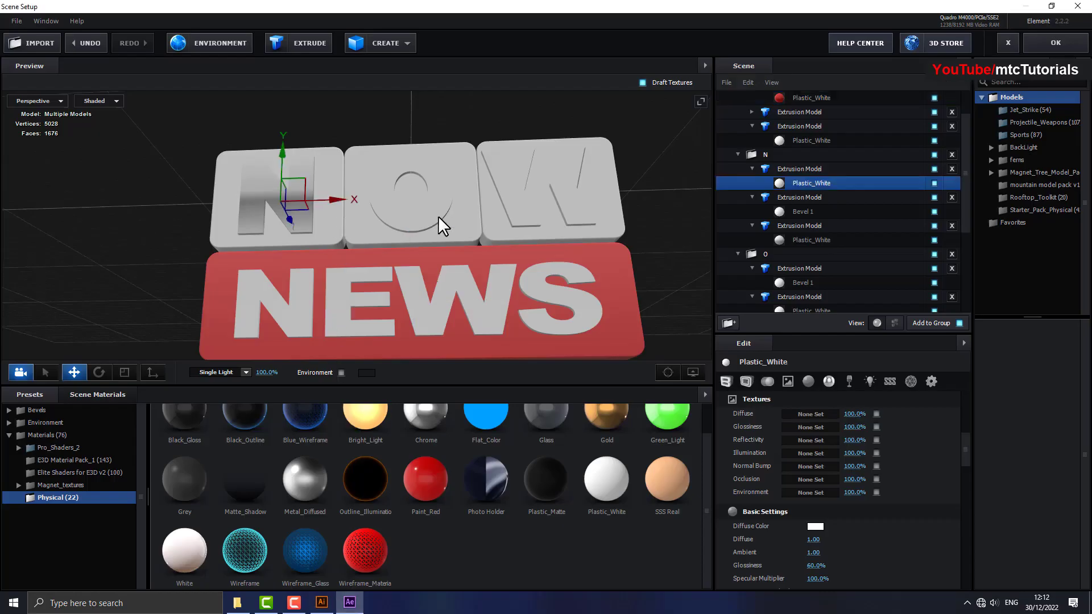
{"action": "left_click", "coordinate": [824, 415]}
{"action": "left_click", "coordinate": [848, 347]}
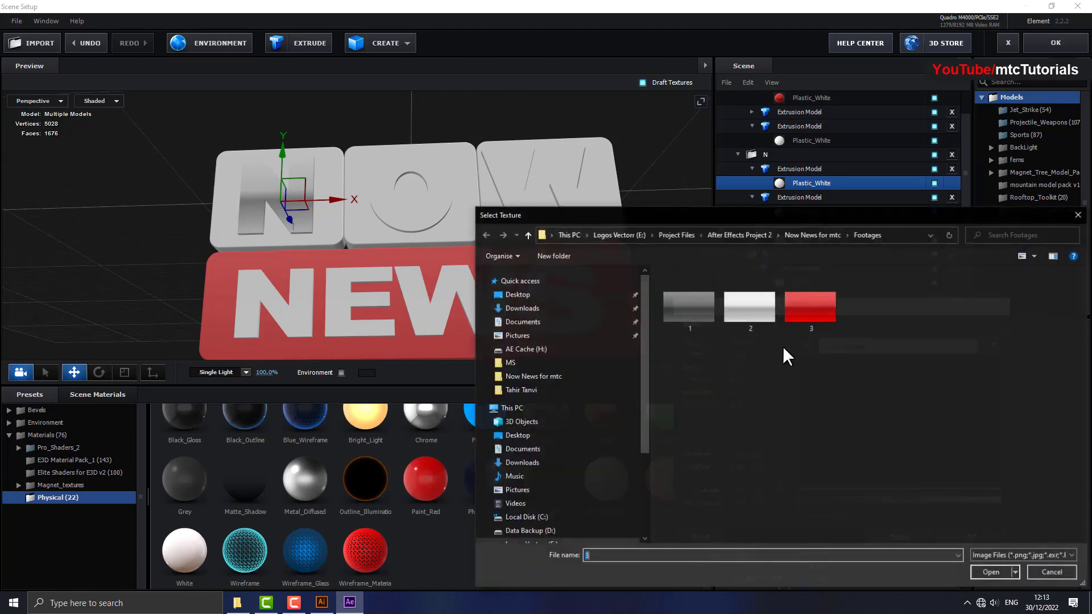
{"action": "left_click", "coordinate": [705, 316]}
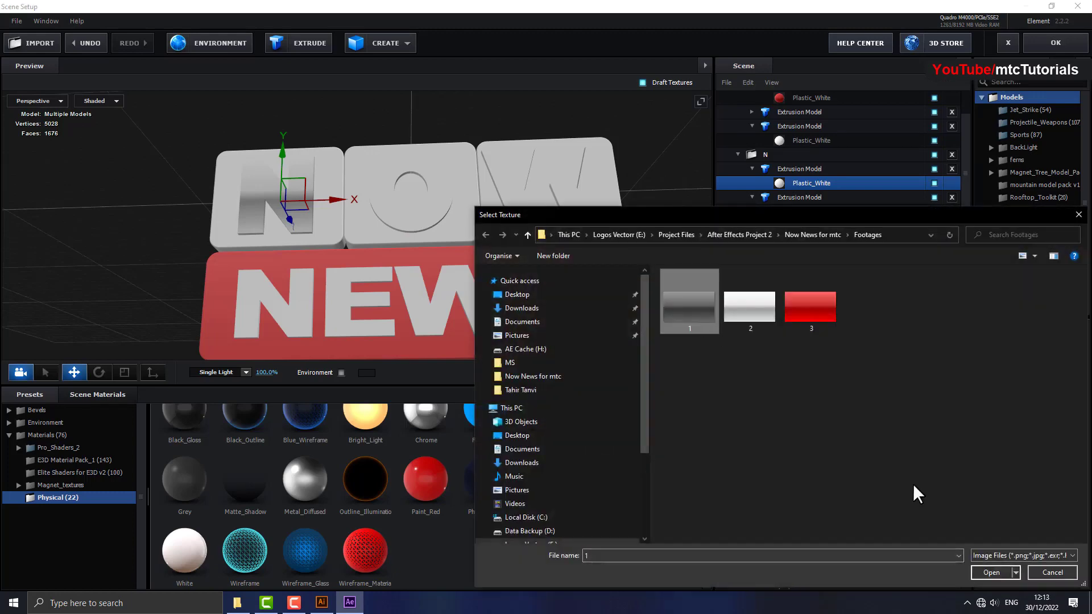
{"action": "left_click", "coordinate": [986, 573]}
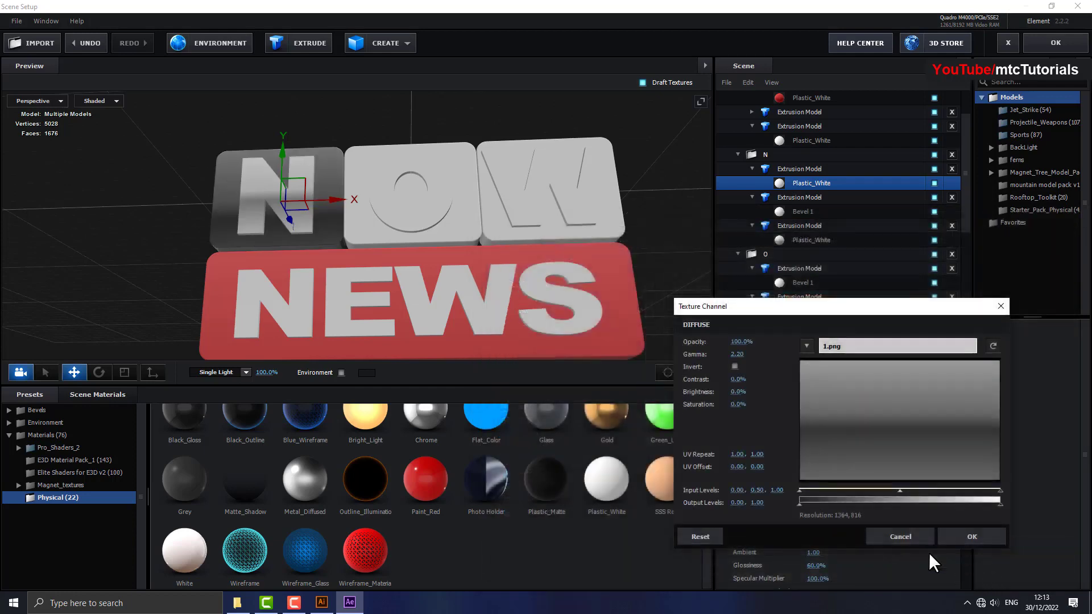
{"action": "left_click", "coordinate": [976, 536]}
Keep 2.png as the N letter's diffuse texture and compare against the Illustrator reference.
{"action": "left_click", "coordinate": [274, 189]}
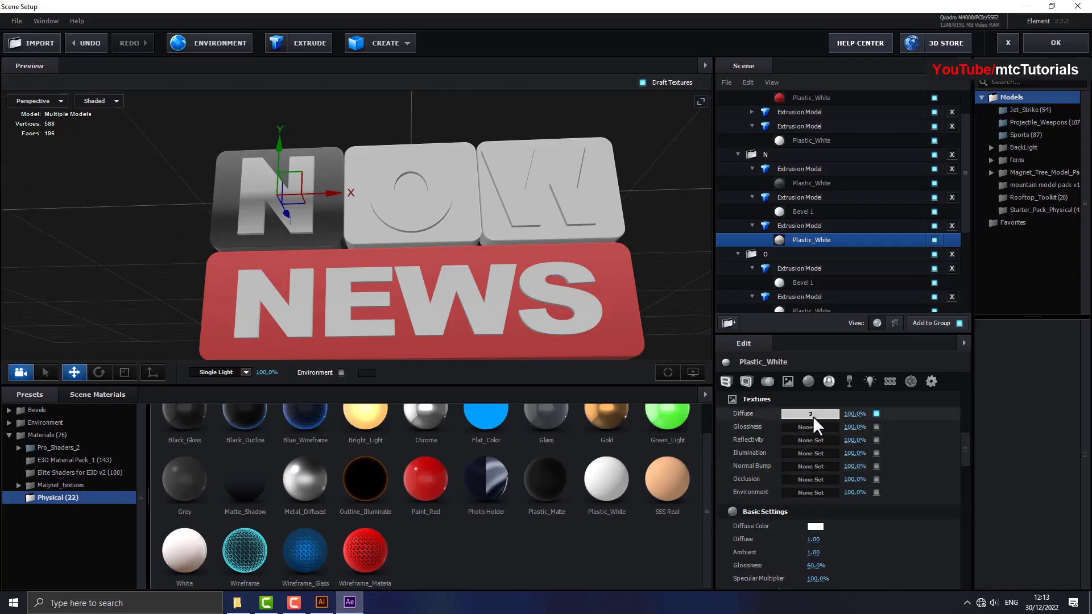
{"action": "left_click", "coordinate": [816, 413]}
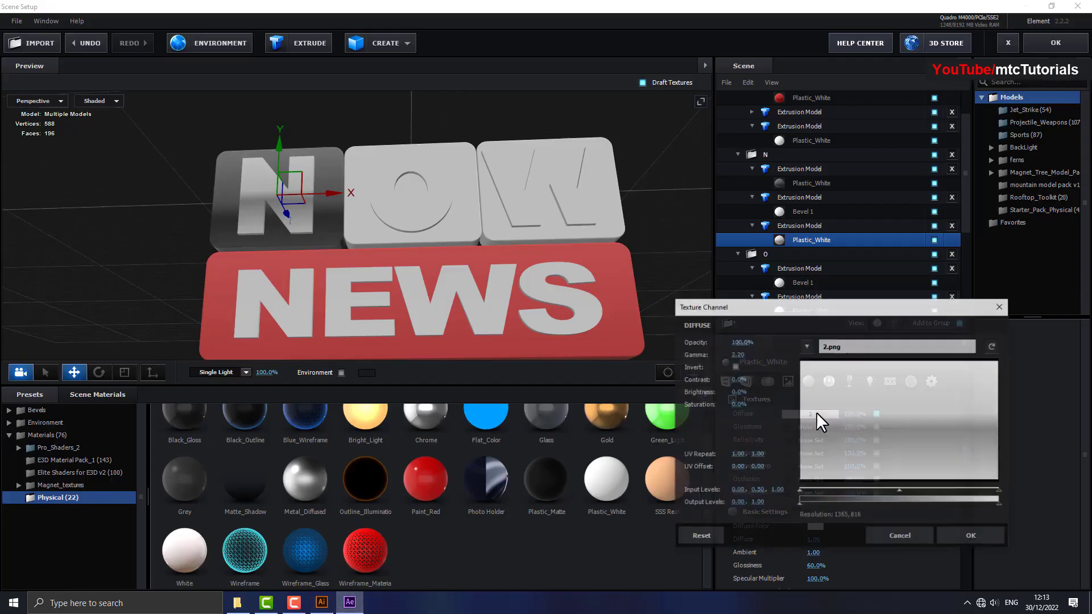
{"action": "left_click", "coordinate": [858, 345]}
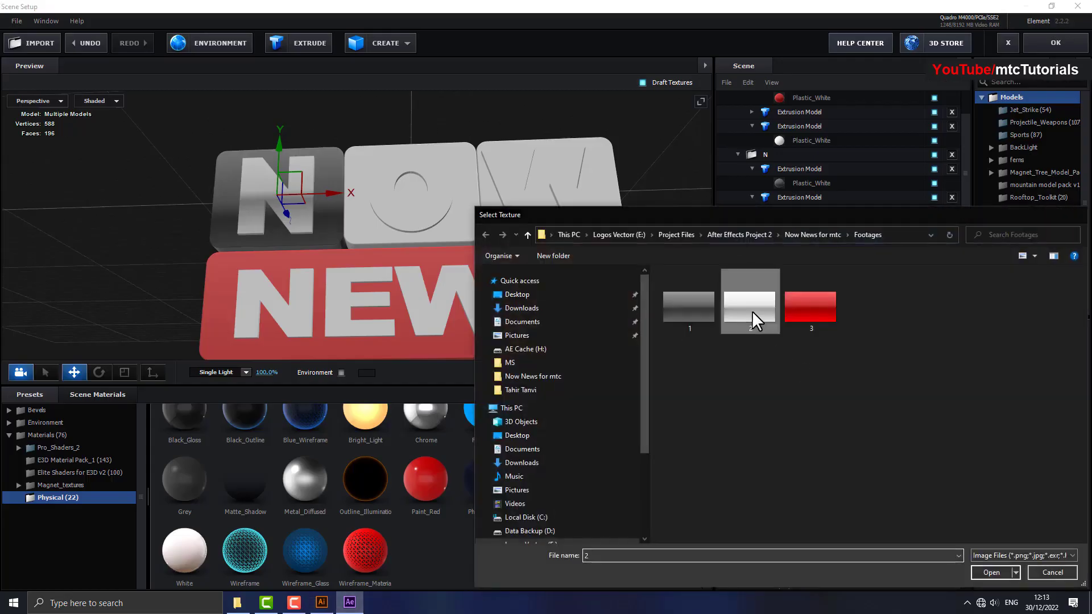
{"action": "double_click", "coordinate": [752, 312]}
{"action": "left_click", "coordinate": [971, 537]}
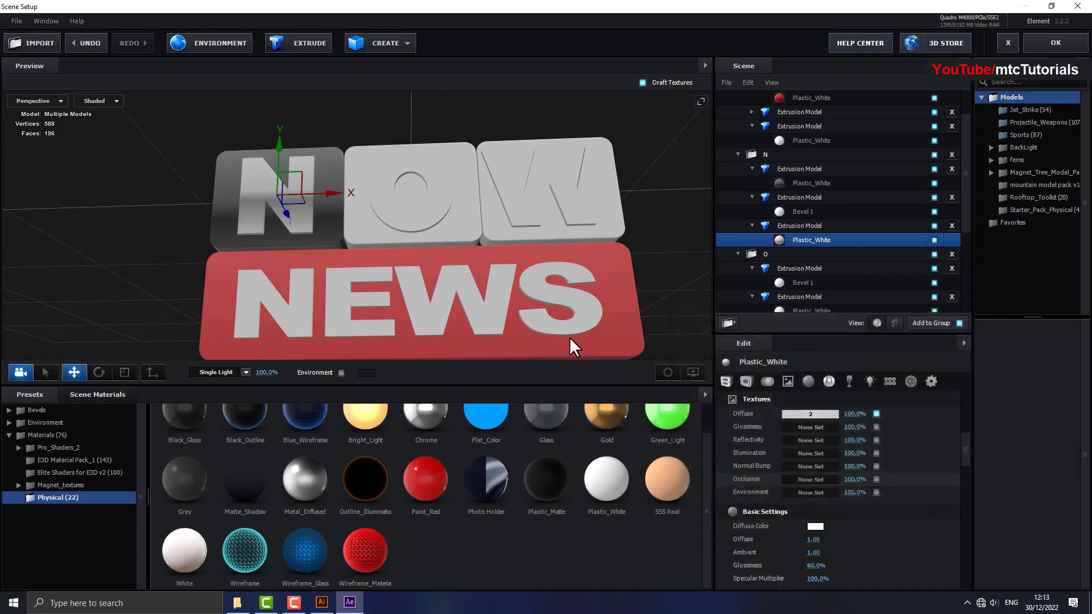
{"action": "left_click_drag", "start_coordinate": [568, 336], "coordinate": [548, 312]}
{"action": "left_click", "coordinate": [322, 603]}
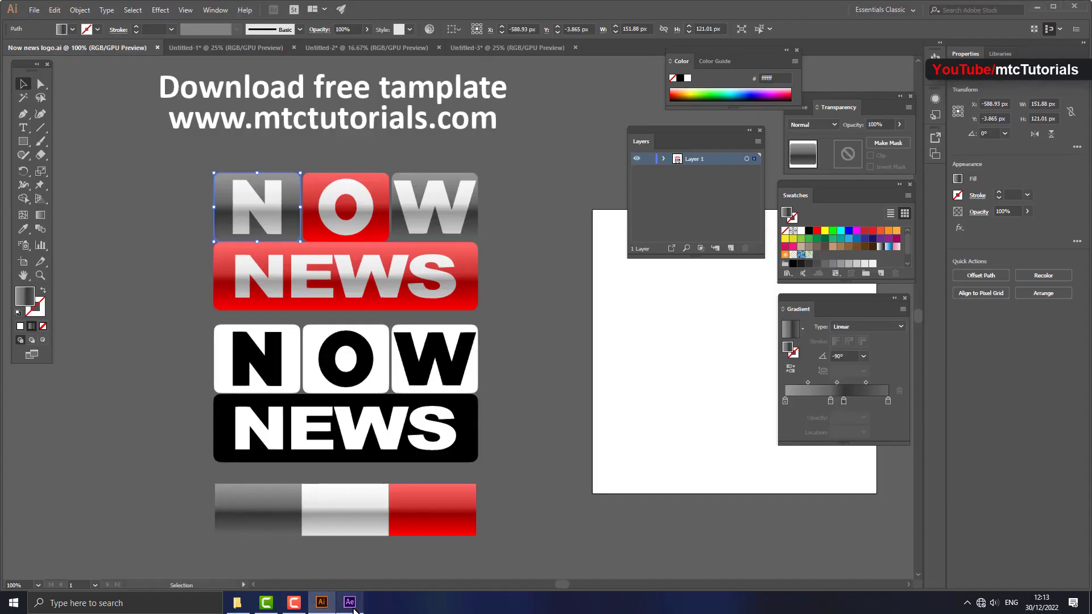
Copy the N block's dark material and paste it onto the O and W blocks.
{"action": "left_click", "coordinate": [352, 604]}
{"action": "mouse_move", "coordinate": [519, 228]}
{"action": "left_mouse_down"}
{"action": "mouse_move", "coordinate": [507, 268]}
{"action": "mouse_move", "coordinate": [332, 250]}
{"action": "left_mouse_up"}
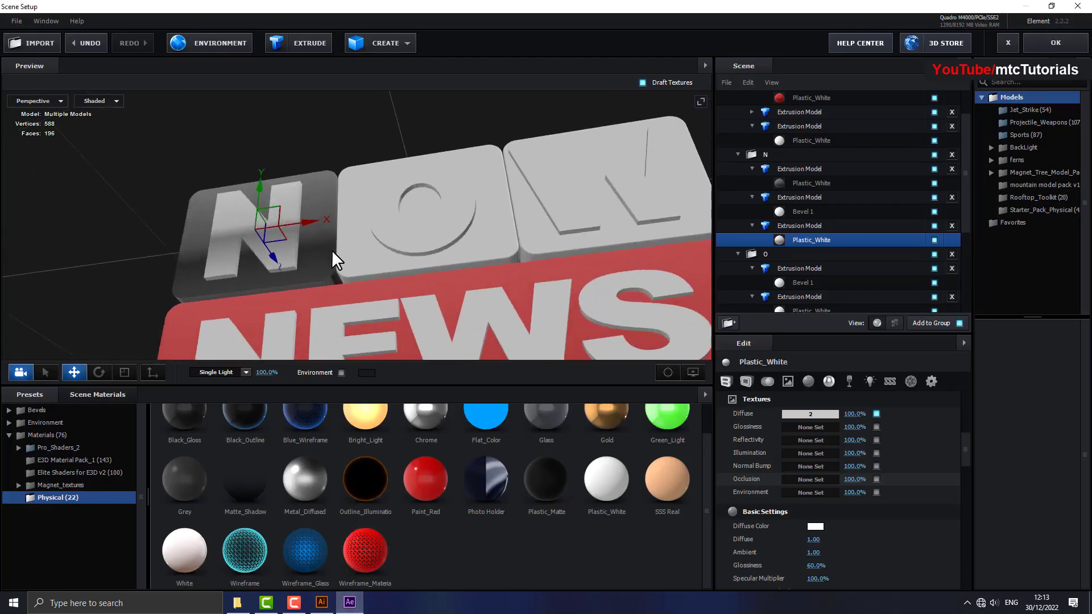
{"action": "left_click", "coordinate": [766, 183]}
{"action": "right_click", "coordinate": [793, 182]}
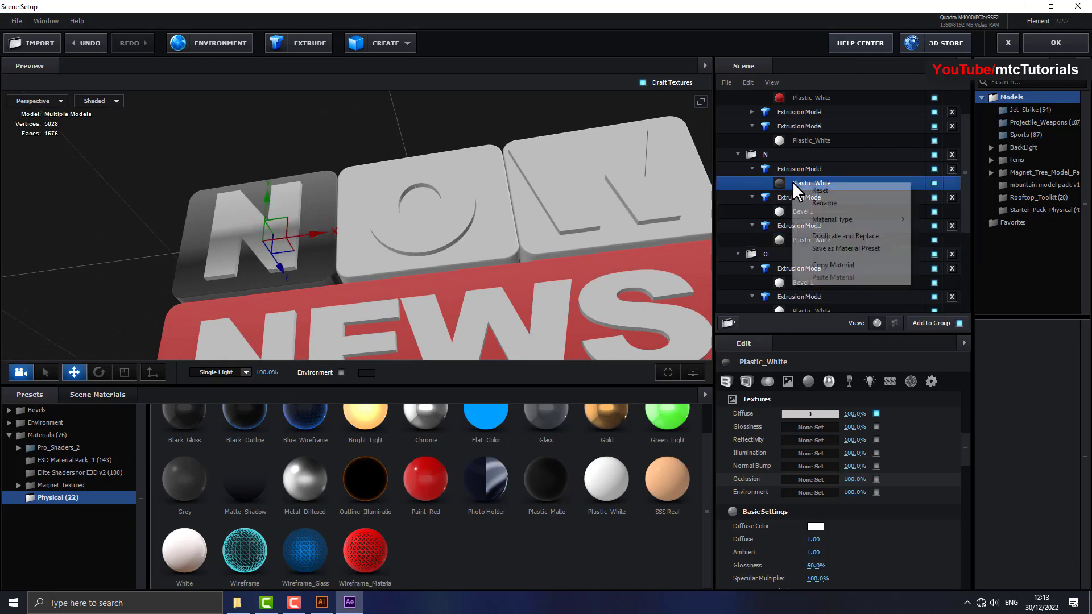
{"action": "left_click", "coordinate": [835, 265]}
{"action": "left_click", "coordinate": [506, 237]}
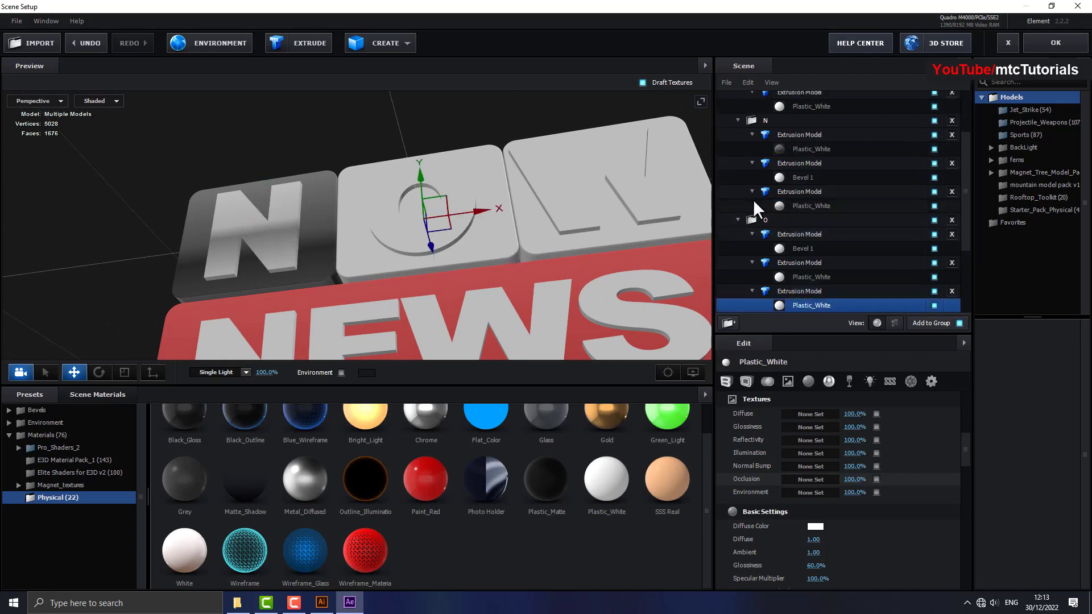
{"action": "right_click", "coordinate": [803, 306]}
{"action": "left_click", "coordinate": [830, 400]}
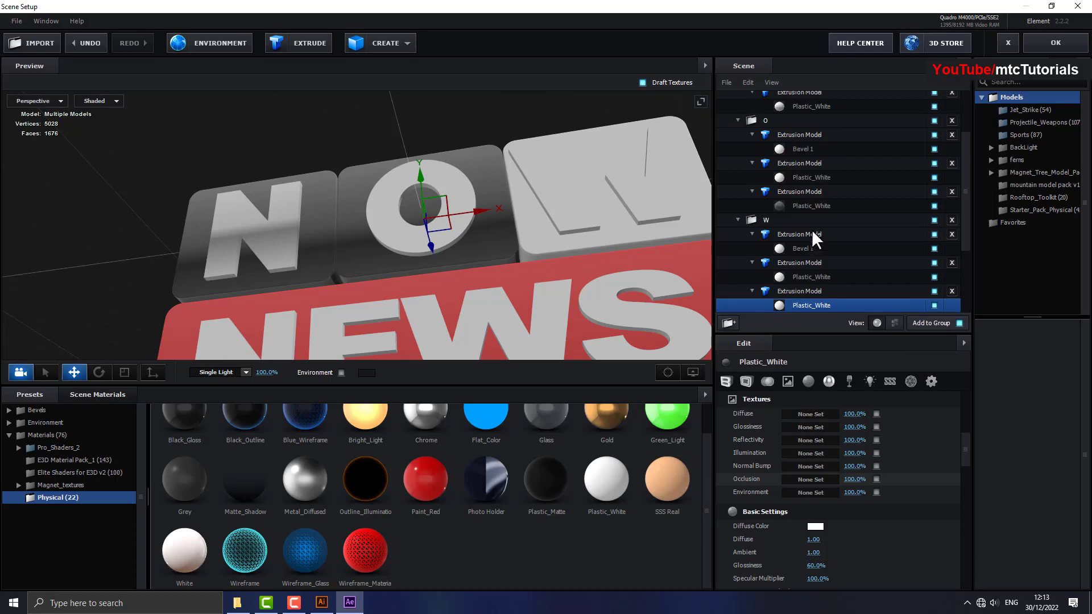
{"action": "right_click", "coordinate": [804, 302]}
{"action": "left_click", "coordinate": [830, 398]}
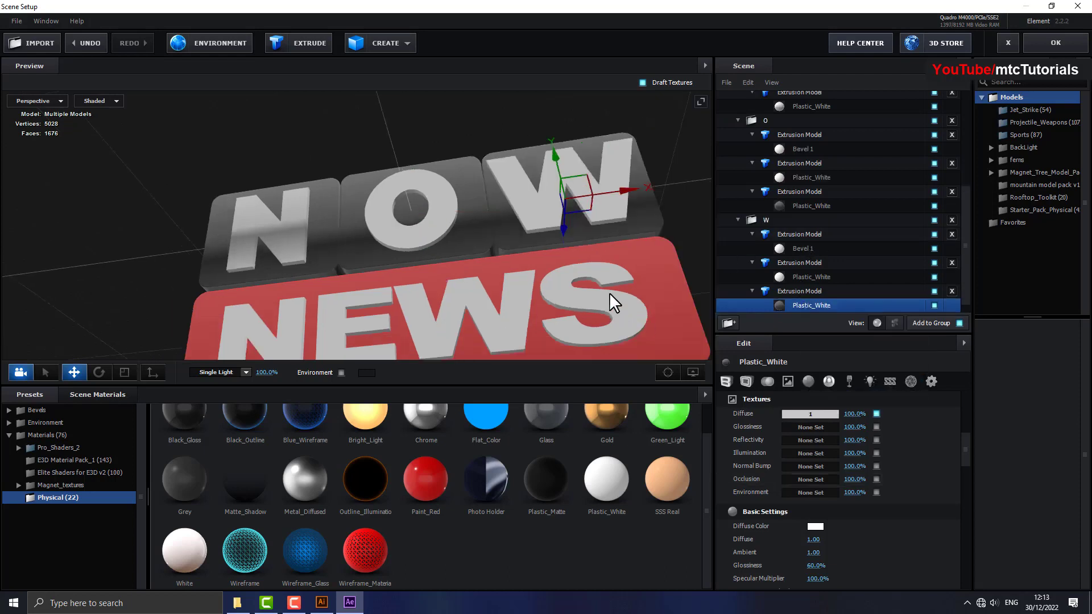
Copy the N letter's white gradient material and paste it onto the O letter.
{"action": "left_click_drag", "start_coordinate": [609, 292], "coordinate": [257, 199]}
{"action": "left_click", "coordinate": [265, 206]}
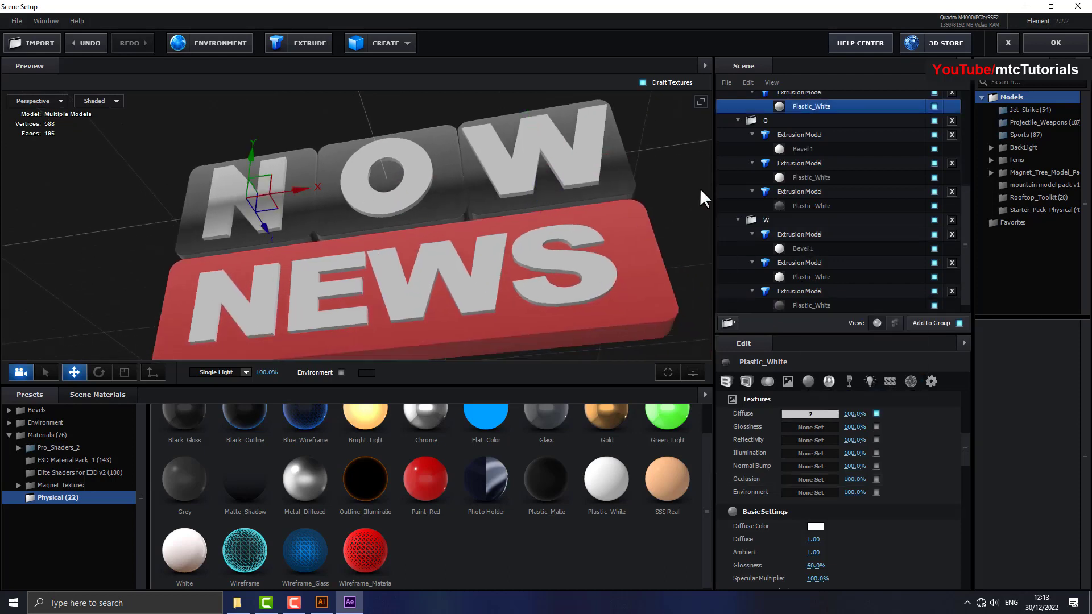
{"action": "right_click", "coordinate": [784, 108]}
{"action": "left_click", "coordinate": [804, 193]}
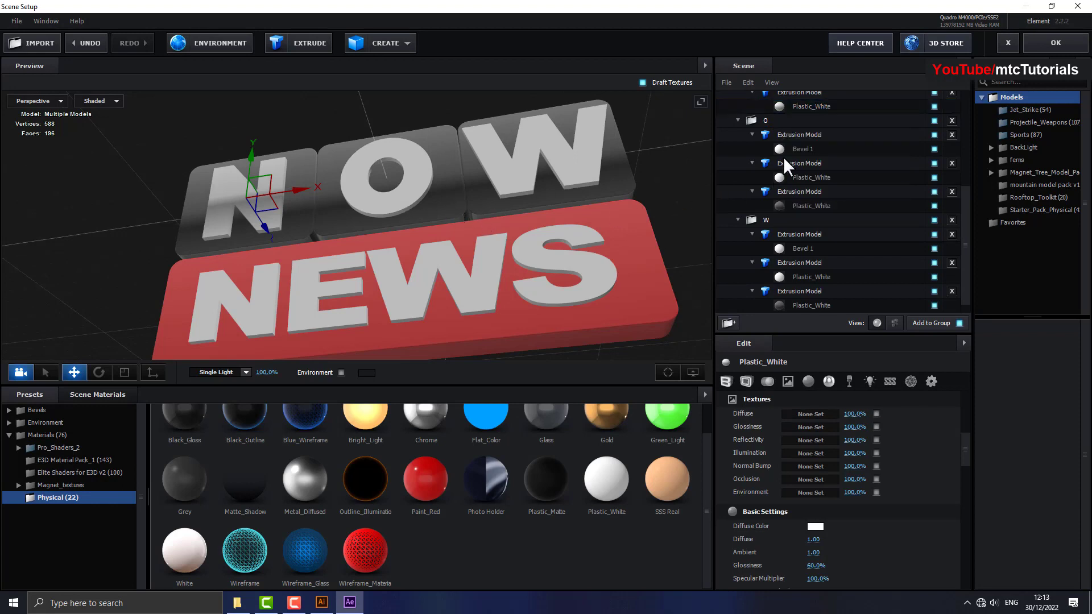
{"action": "left_click", "coordinate": [797, 176]}
{"action": "right_click", "coordinate": [799, 175]}
{"action": "left_click", "coordinate": [848, 272]}
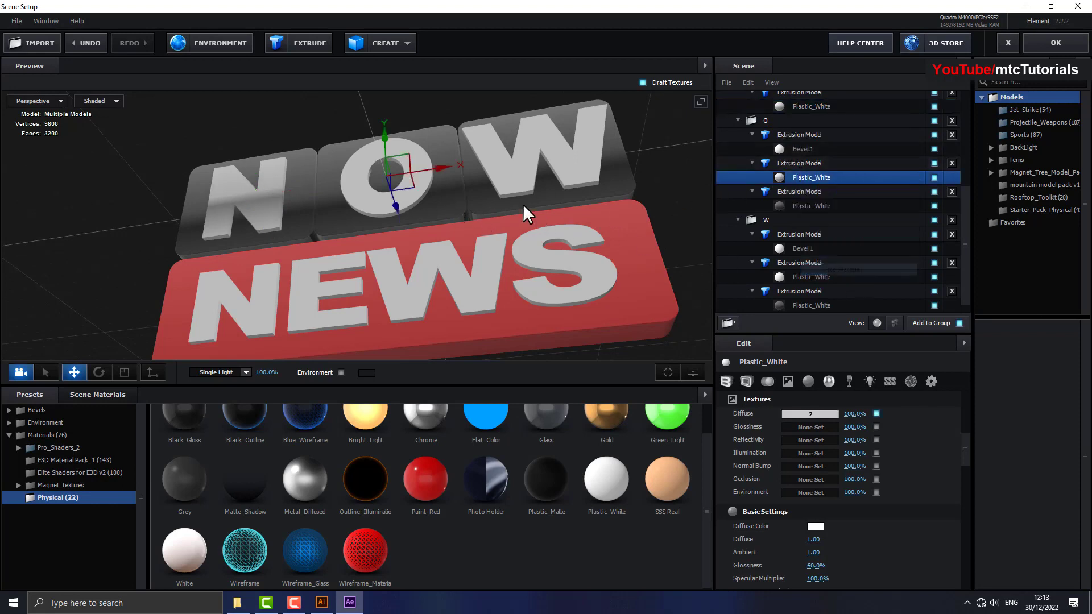
Copy the W face's textured material and paste it onto two more letter parts.
{"action": "left_click", "coordinate": [622, 193]}
{"action": "right_click", "coordinate": [795, 275]}
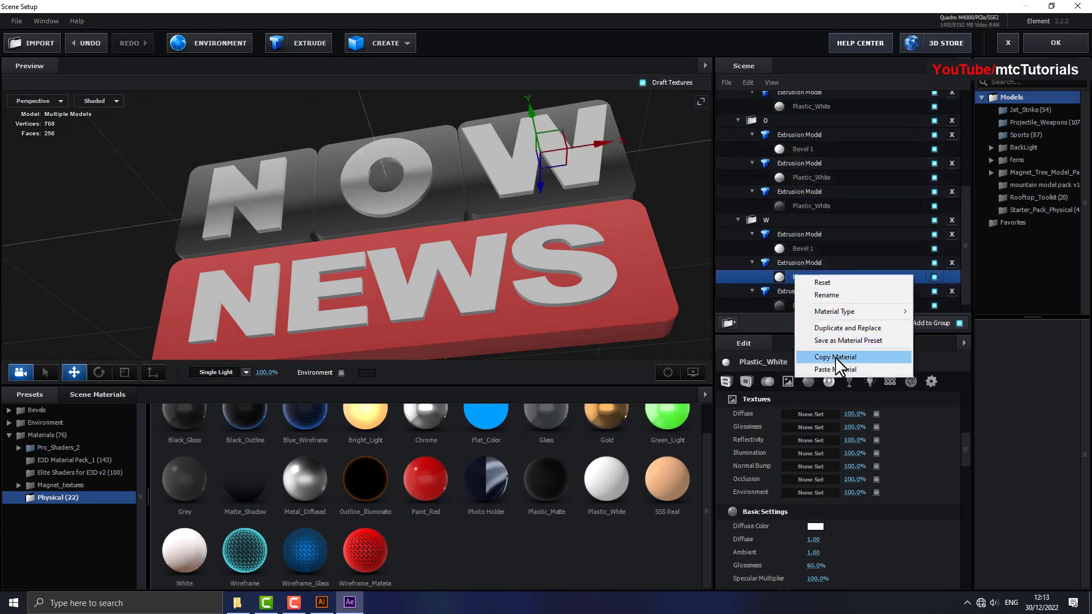
{"action": "left_click", "coordinate": [835, 357]}
{"action": "scroll", "coordinate": [795, 142], "scroll_direction": "up", "scroll_amount": 3}
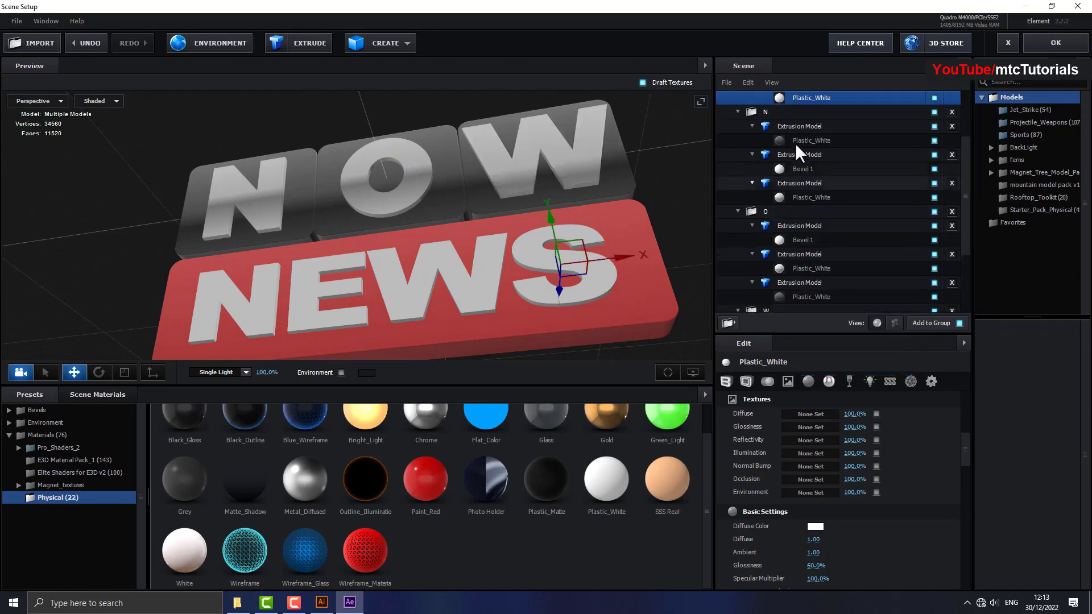
{"action": "right_click", "coordinate": [810, 103]}
{"action": "left_click", "coordinate": [833, 190]}
{"action": "left_click_drag", "start_coordinate": [664, 294], "coordinate": [420, 320]}
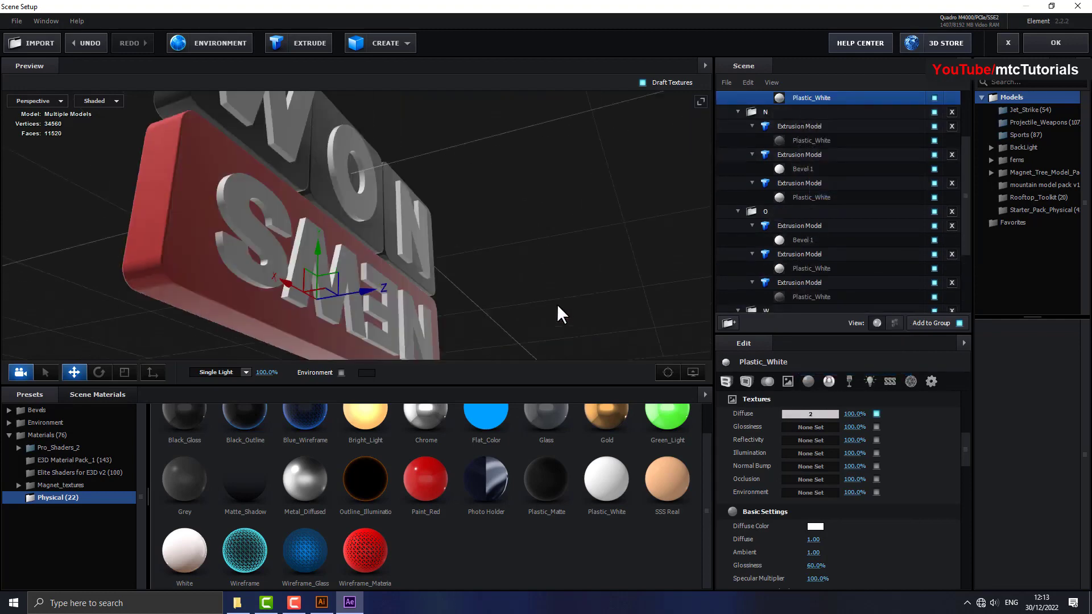
{"action": "left_click", "coordinate": [408, 322]}
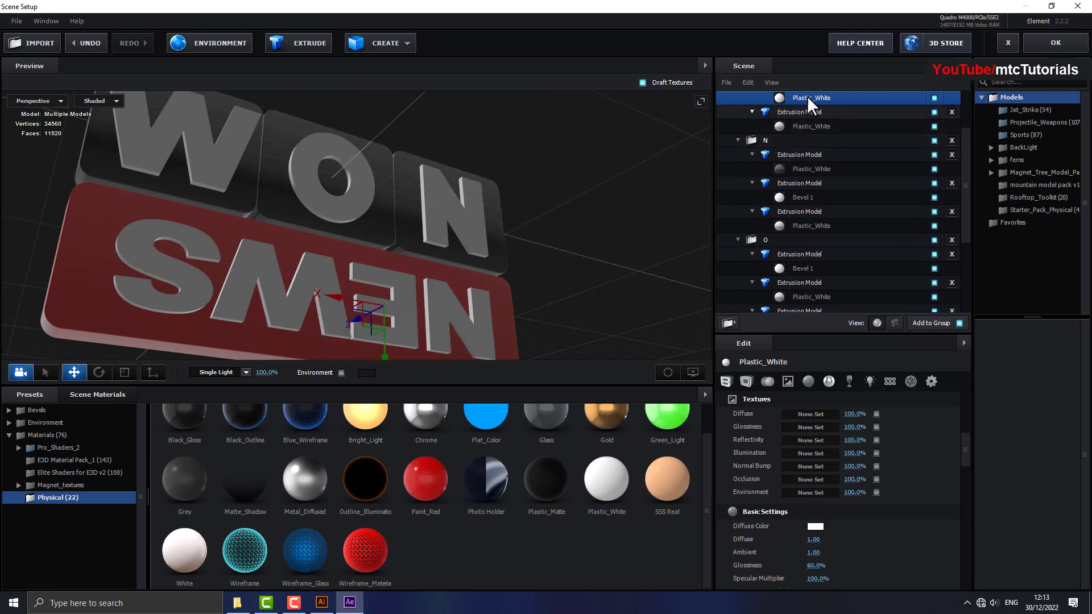
{"action": "right_click", "coordinate": [807, 97]}
{"action": "left_click", "coordinate": [852, 190]}
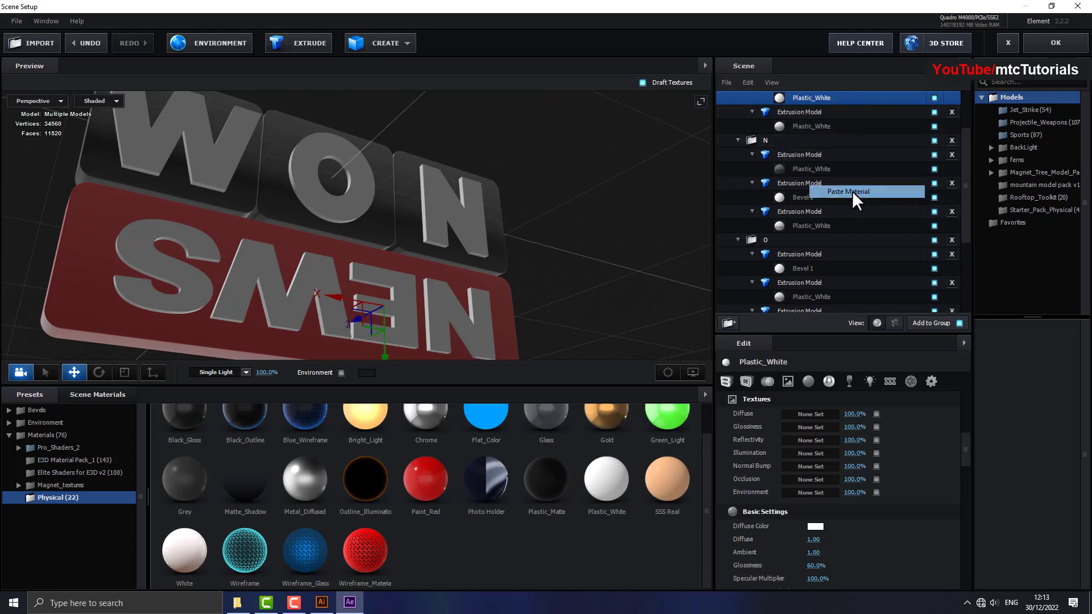
Paste the textured material onto the O, N and W bevels.
{"action": "left_click", "coordinate": [357, 199]}
{"action": "right_click", "coordinate": [806, 268]}
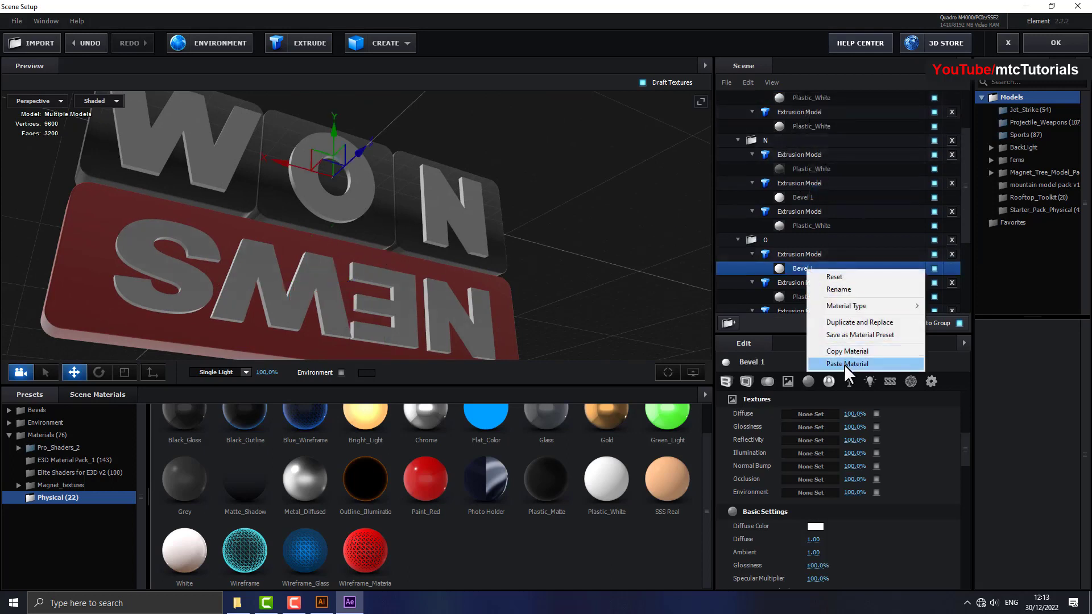
{"action": "left_click", "coordinate": [844, 364]}
{"action": "left_click_drag", "start_coordinate": [430, 288], "coordinate": [437, 212]}
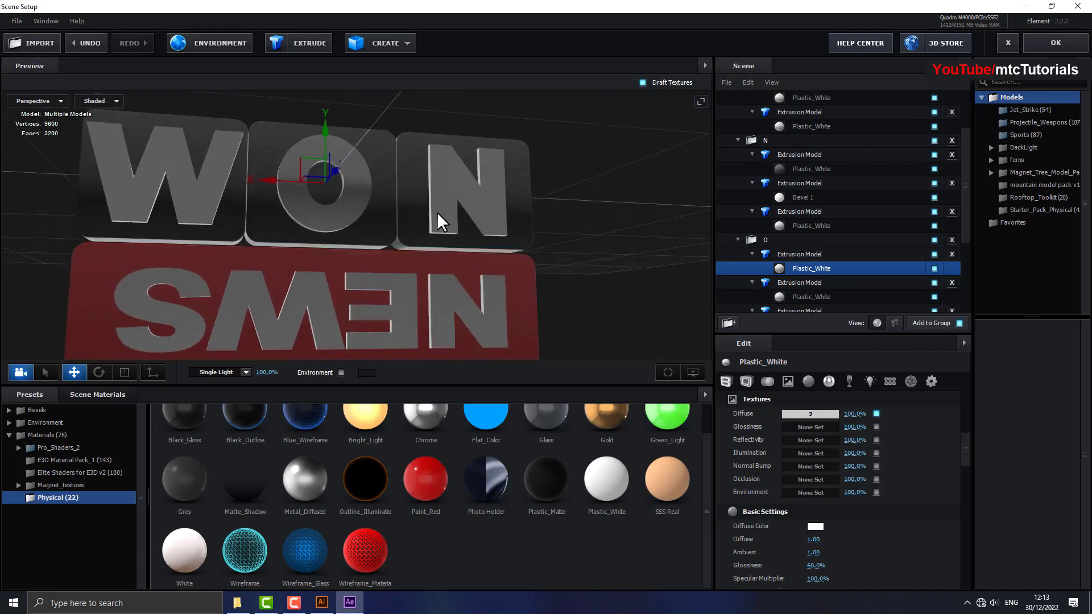
{"action": "left_click", "coordinate": [803, 197]}
{"action": "right_click", "coordinate": [803, 198]}
{"action": "left_click", "coordinate": [852, 292]}
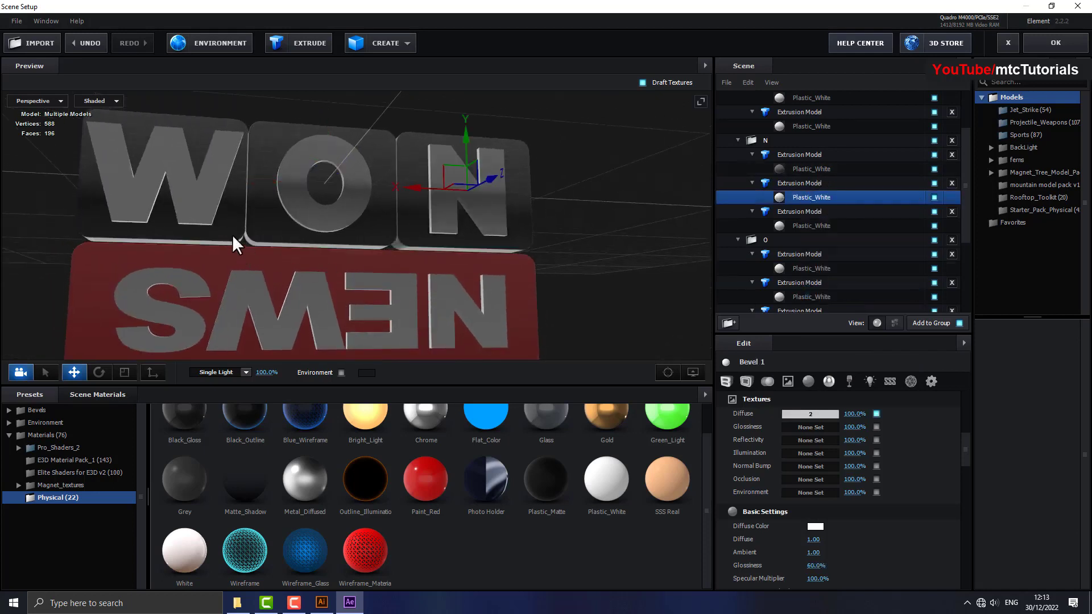
{"action": "left_click", "coordinate": [202, 200]}
{"action": "right_click", "coordinate": [804, 306]}
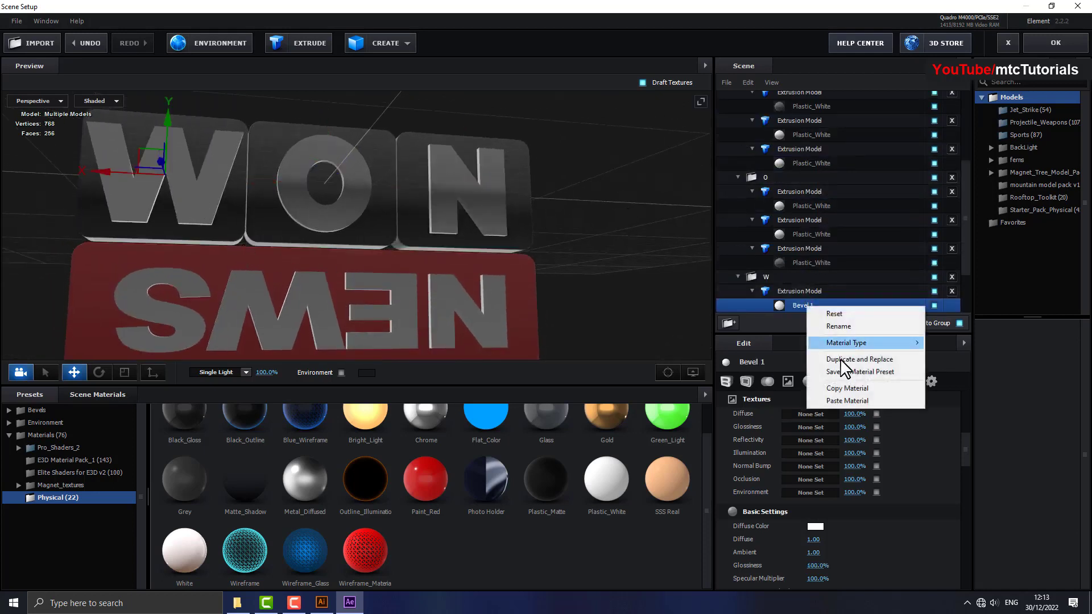
{"action": "left_click", "coordinate": [847, 401]}
{"action": "mouse_move", "coordinate": [444, 288]}
{"action": "left_mouse_down"}
{"action": "mouse_move", "coordinate": [522, 274]}
{"action": "mouse_move", "coordinate": [500, 248]}
{"action": "left_mouse_up"}
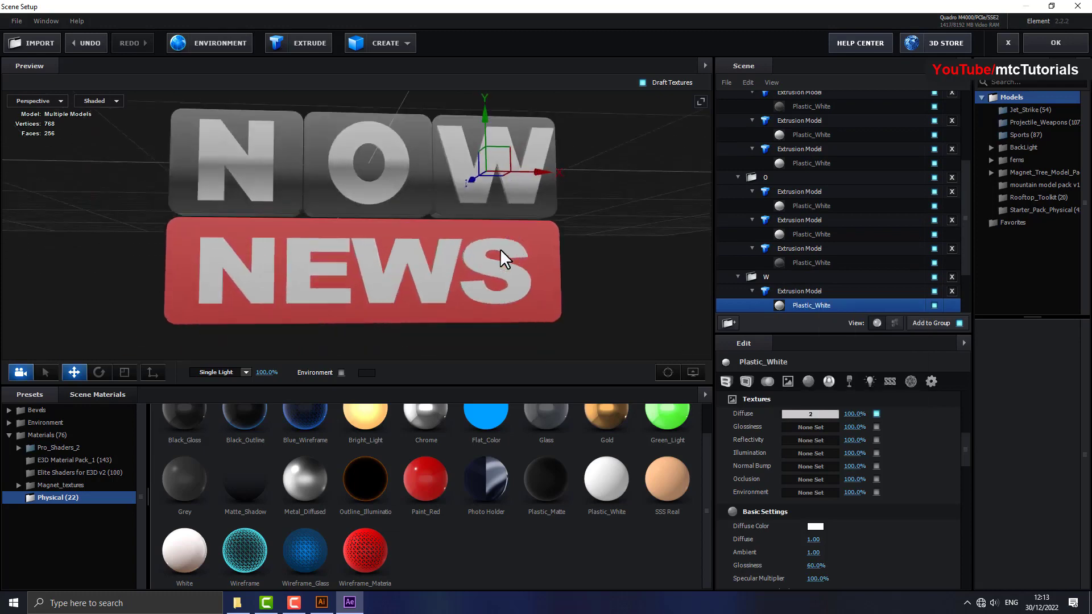
{"action": "left_click", "coordinate": [428, 277]}
Show Scene Materials and undo an accidental material drop on the O letter.
{"action": "left_click", "coordinate": [85, 392]}
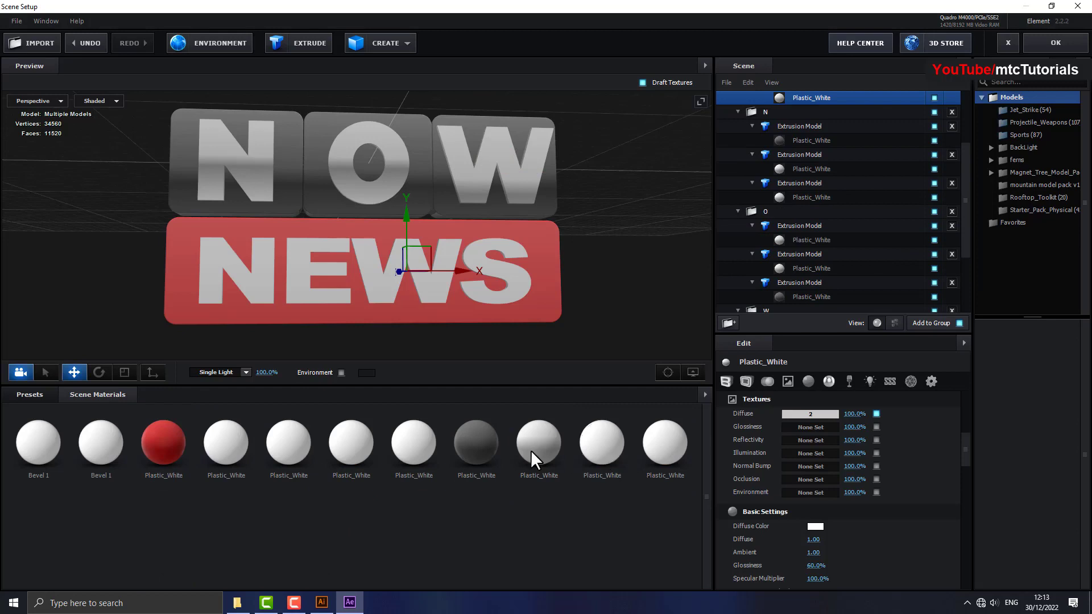
{"action": "left_click_drag", "start_coordinate": [397, 337], "coordinate": [328, 288]}
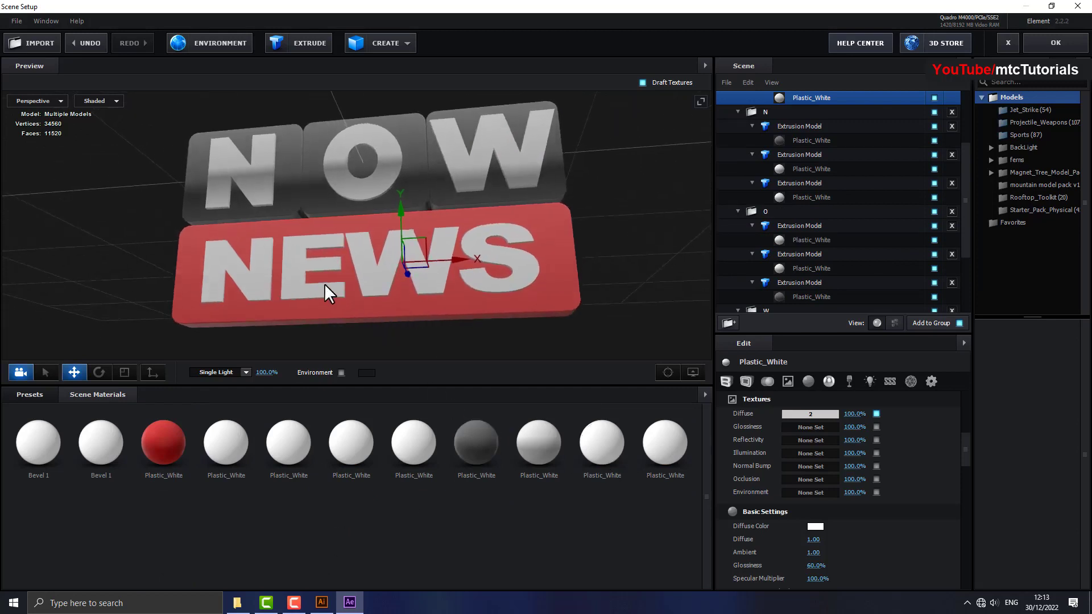
{"action": "left_click", "coordinate": [422, 312]}
{"action": "mouse_move", "coordinate": [543, 456]}
{"action": "left_mouse_down"}
{"action": "mouse_move", "coordinate": [367, 217]}
{"action": "mouse_move", "coordinate": [382, 210]}
{"action": "left_mouse_up"}
{"action": "key", "text": "ctrl+z"}
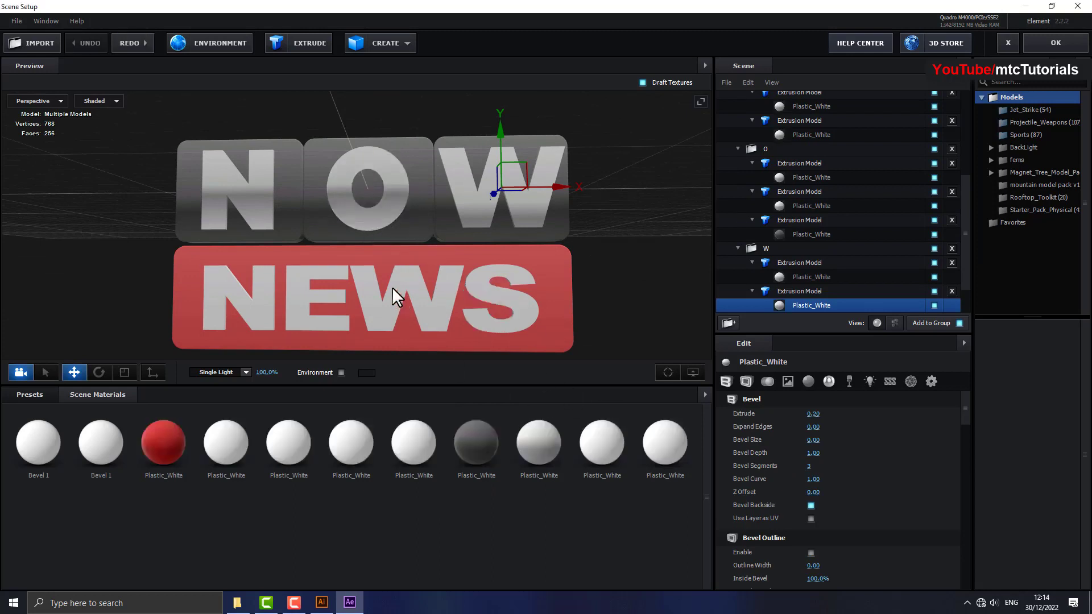
Copy the O letter's face material and paste it onto the W letter's last part.
{"action": "left_click", "coordinate": [811, 206]}
{"action": "right_click", "coordinate": [809, 206]}
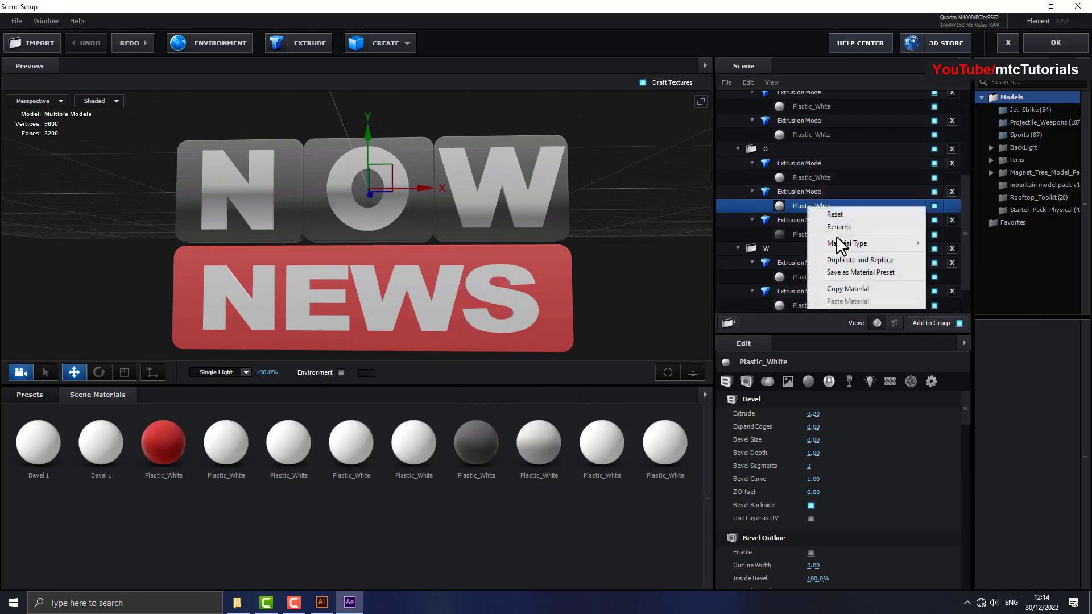
{"action": "left_click", "coordinate": [834, 289]}
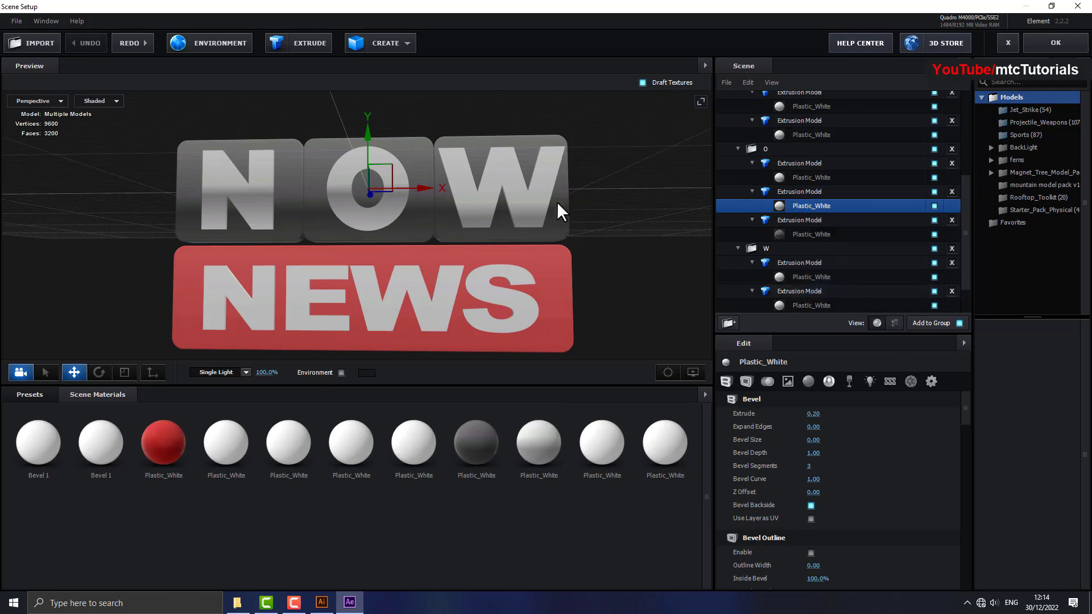
{"action": "left_click", "coordinate": [557, 202]}
{"action": "right_click", "coordinate": [791, 303]}
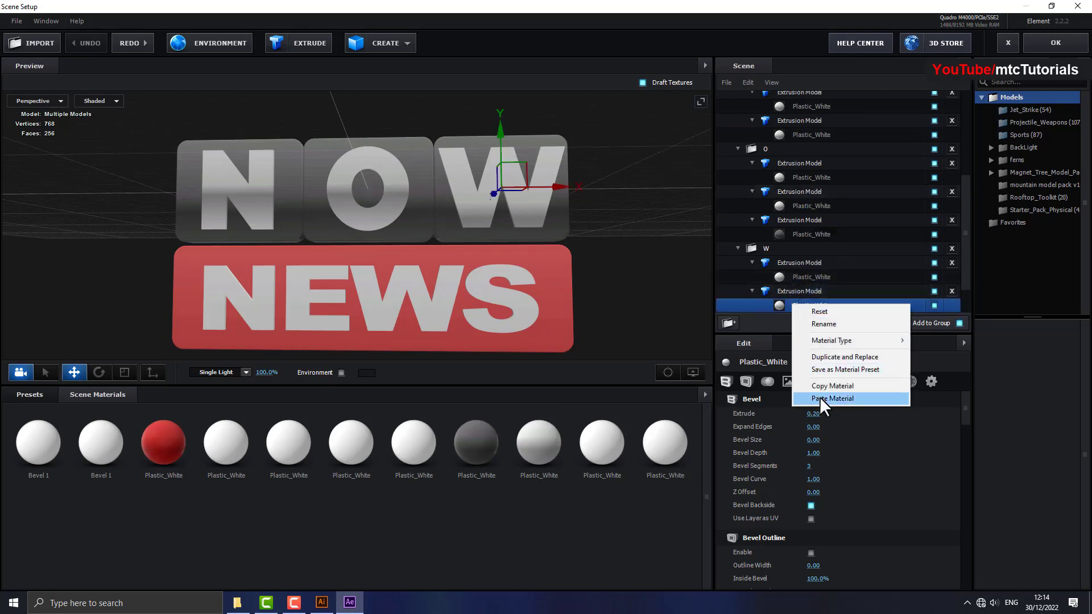
{"action": "left_click", "coordinate": [820, 397]}
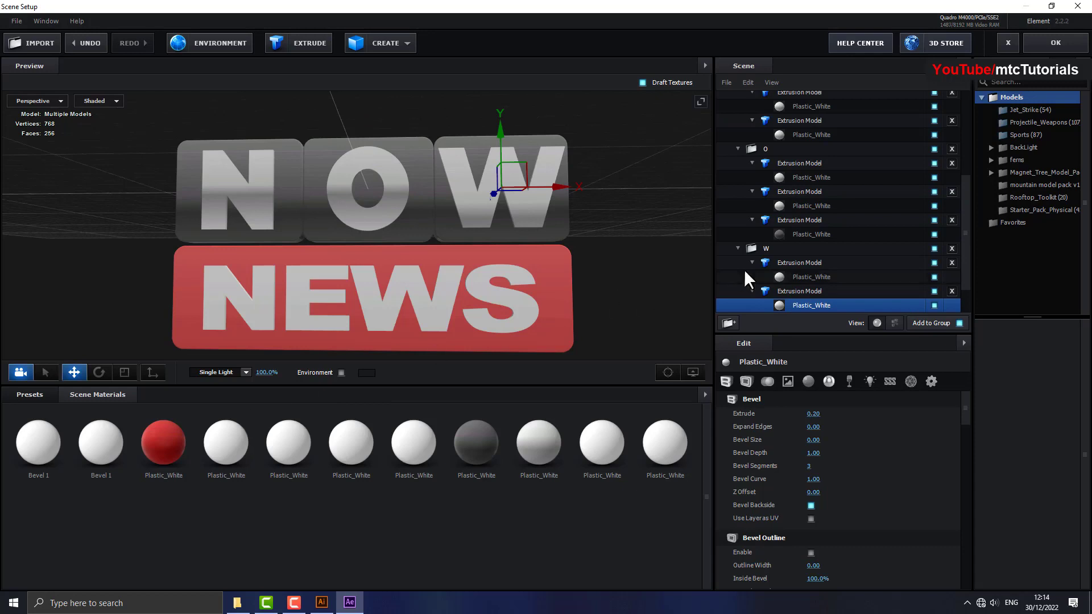
Drag a Physical preset material from the library onto the W letter.
{"action": "left_click", "coordinate": [30, 394]}
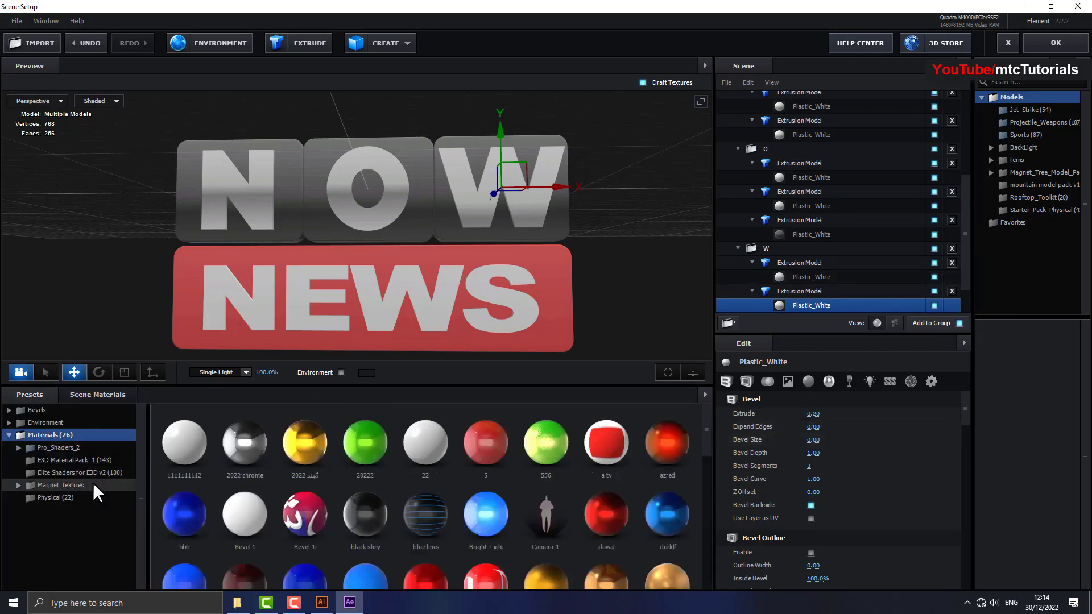
{"action": "left_click", "coordinate": [102, 497]}
{"action": "scroll", "coordinate": [604, 487], "scroll_direction": "down", "scroll_amount": 1}
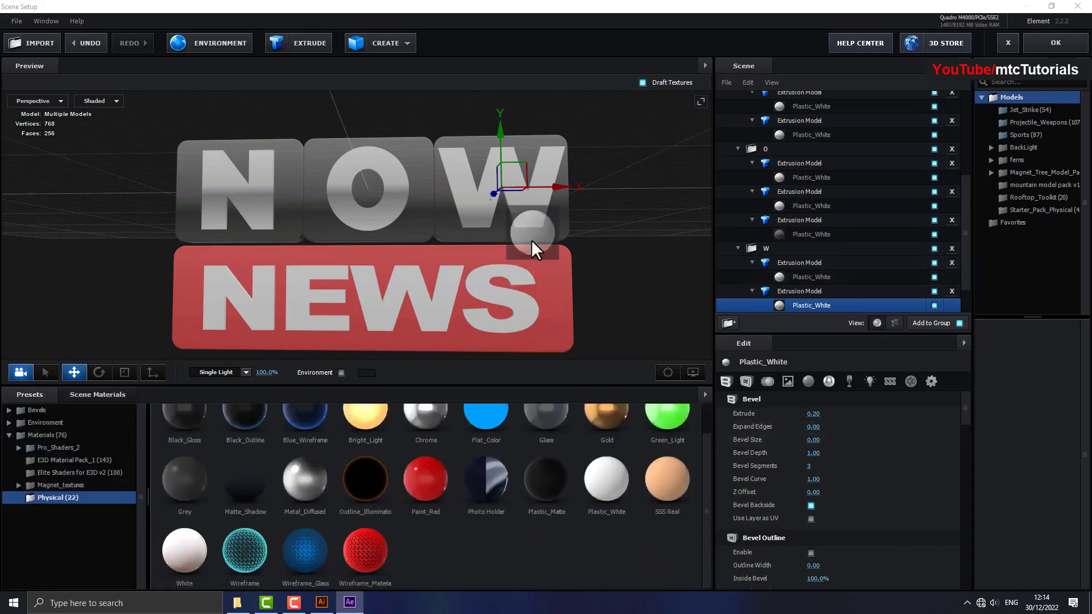
{"action": "left_click_drag", "start_coordinate": [531, 240], "coordinate": [484, 207]}
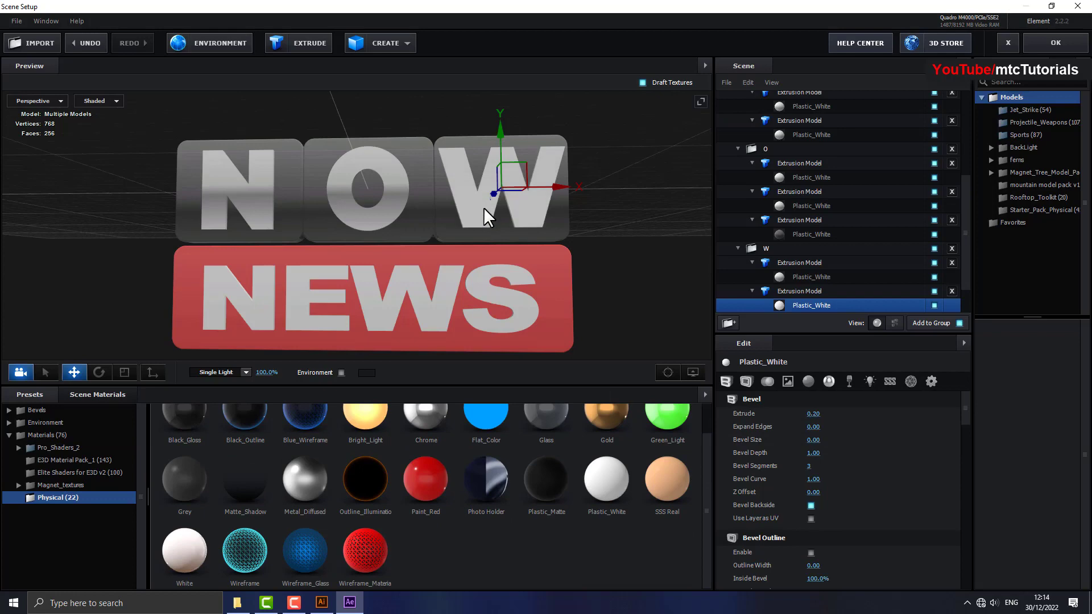
Load 2.png from the Now News for mtc Footages folder as the diffuse texture.
{"action": "left_click", "coordinate": [782, 381]}
{"action": "left_click", "coordinate": [815, 412]}
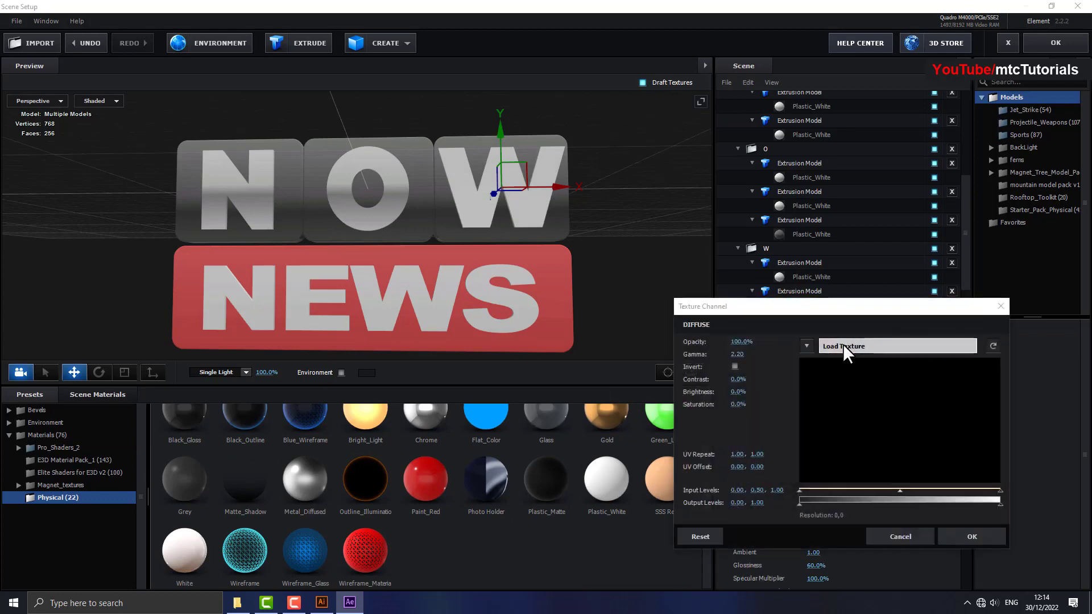
{"action": "left_click", "coordinate": [843, 346]}
{"action": "left_click", "coordinate": [531, 296]}
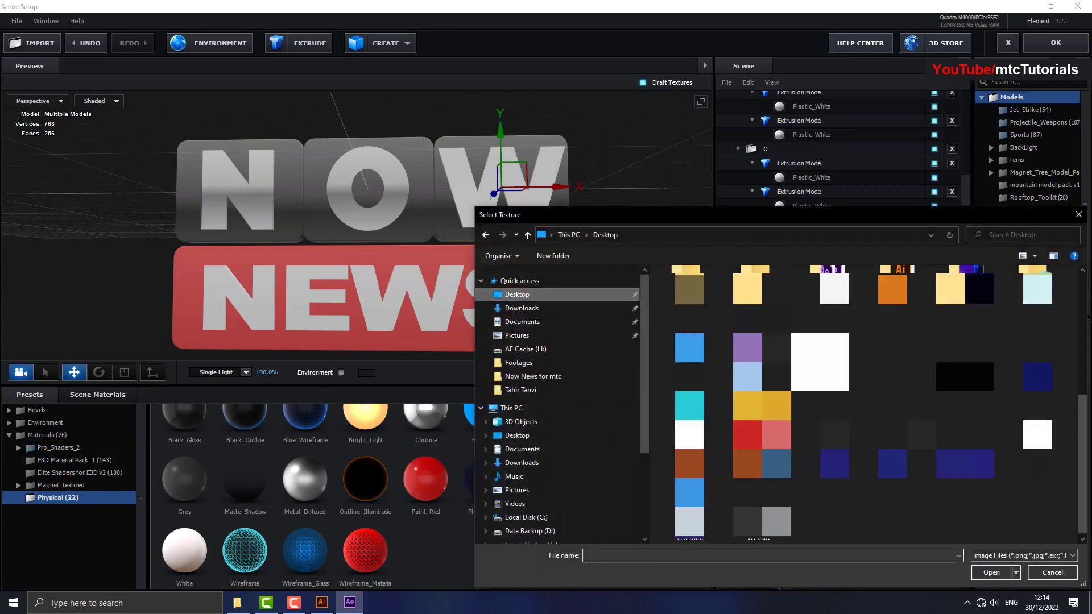
{"action": "scroll", "coordinate": [546, 455], "scroll_direction": "down", "scroll_amount": 1}
{"action": "left_click", "coordinate": [523, 535]}
{"action": "double_click", "coordinate": [691, 302]}
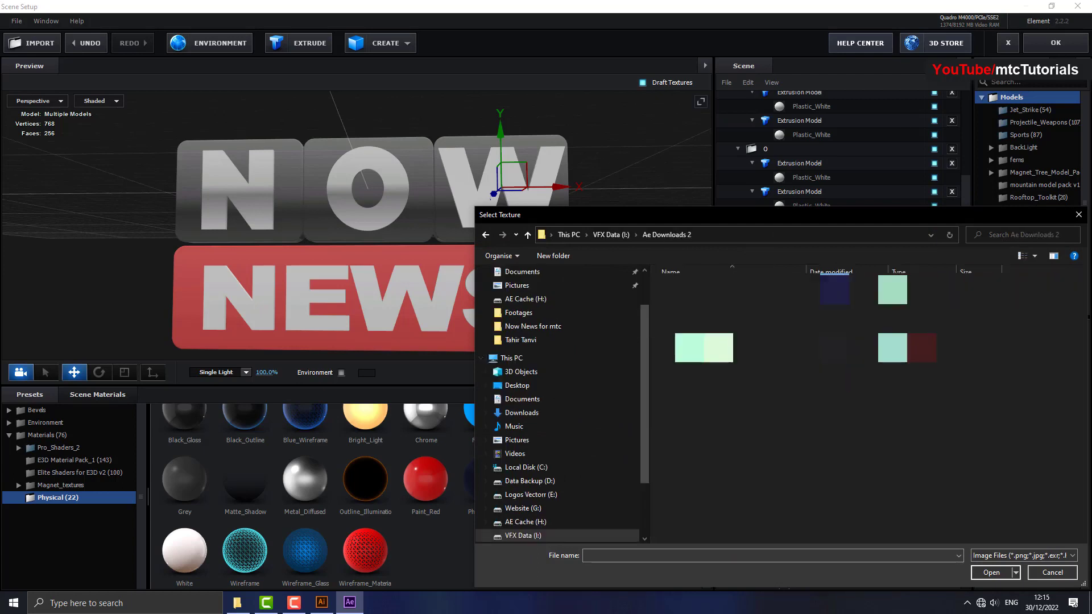
{"action": "scroll", "coordinate": [557, 342], "scroll_direction": "up", "scroll_amount": 2}
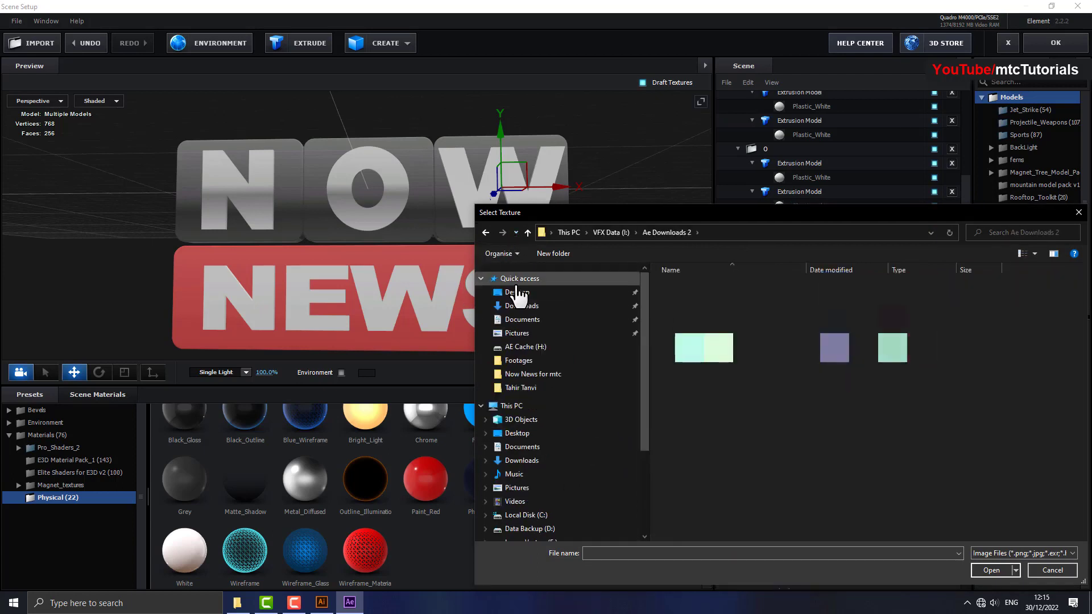
{"action": "left_click", "coordinate": [534, 291]}
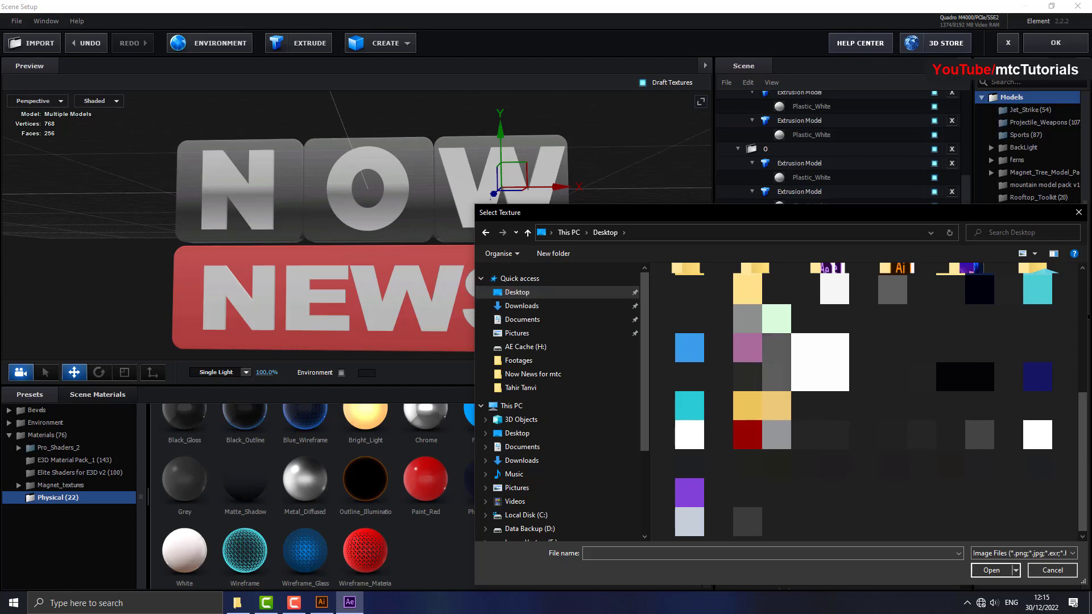
{"action": "double_click", "coordinate": [690, 348]}
{"action": "double_click", "coordinate": [704, 297]}
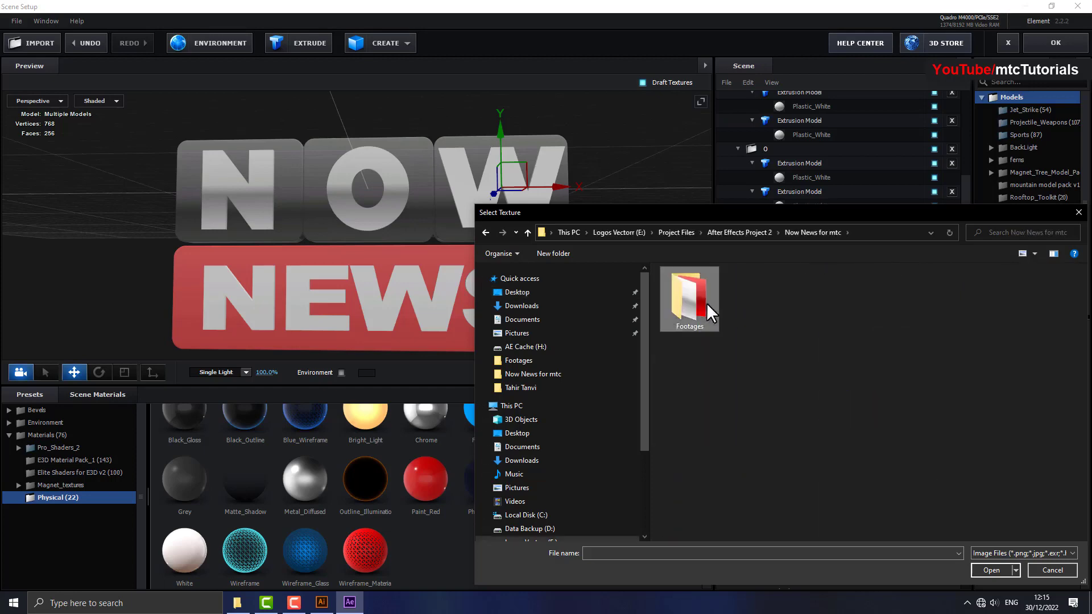
{"action": "double_click", "coordinate": [706, 302]}
{"action": "left_click", "coordinate": [768, 305]}
{"action": "left_click", "coordinate": [998, 566]}
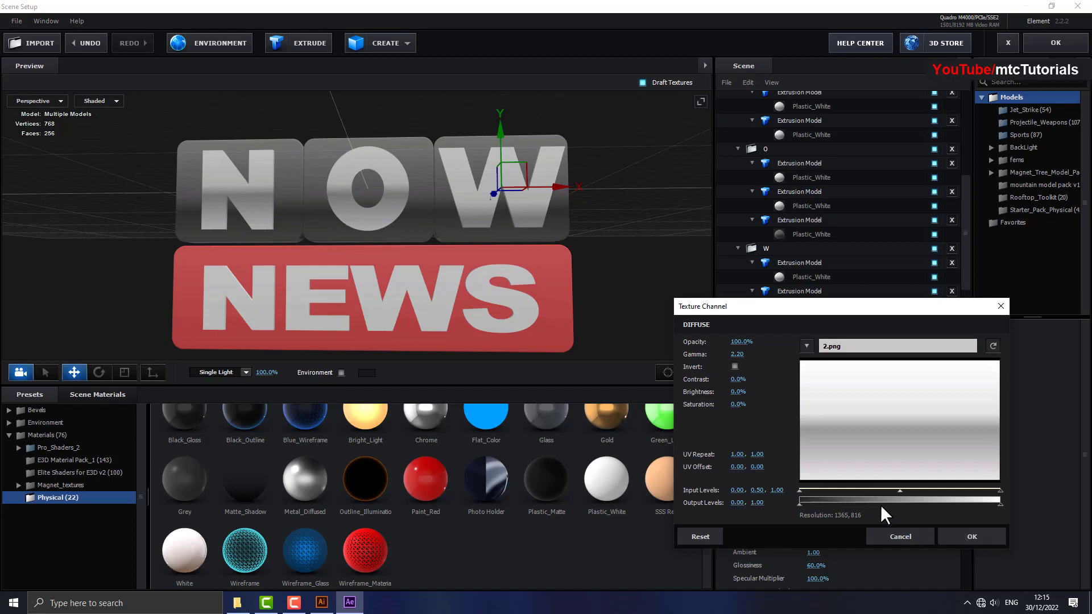
{"action": "left_click", "coordinate": [967, 538]}
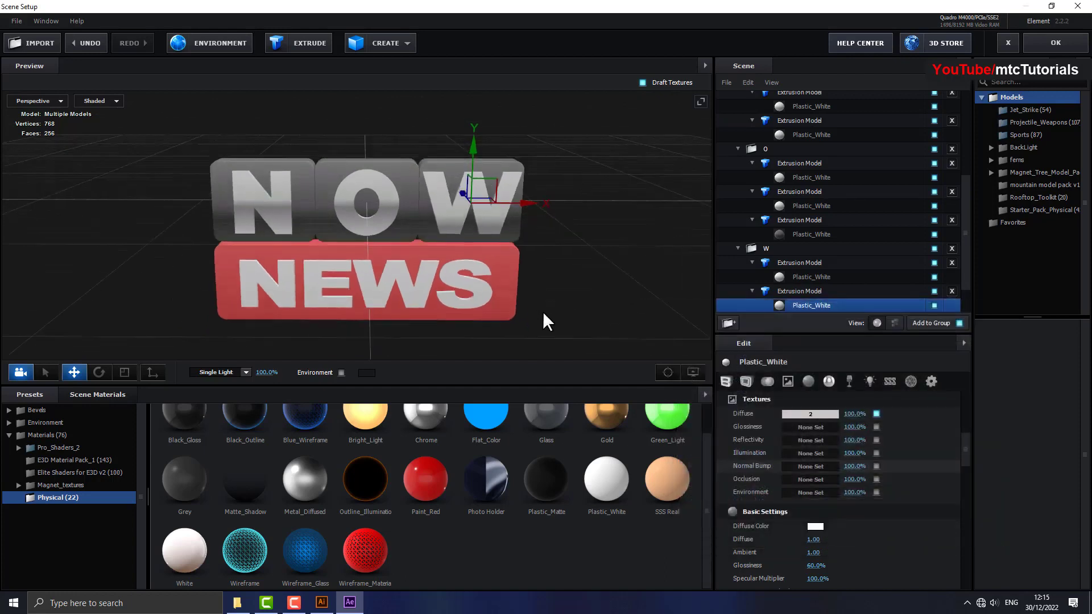
{"action": "left_click_drag", "start_coordinate": [538, 294], "coordinate": [527, 299]}
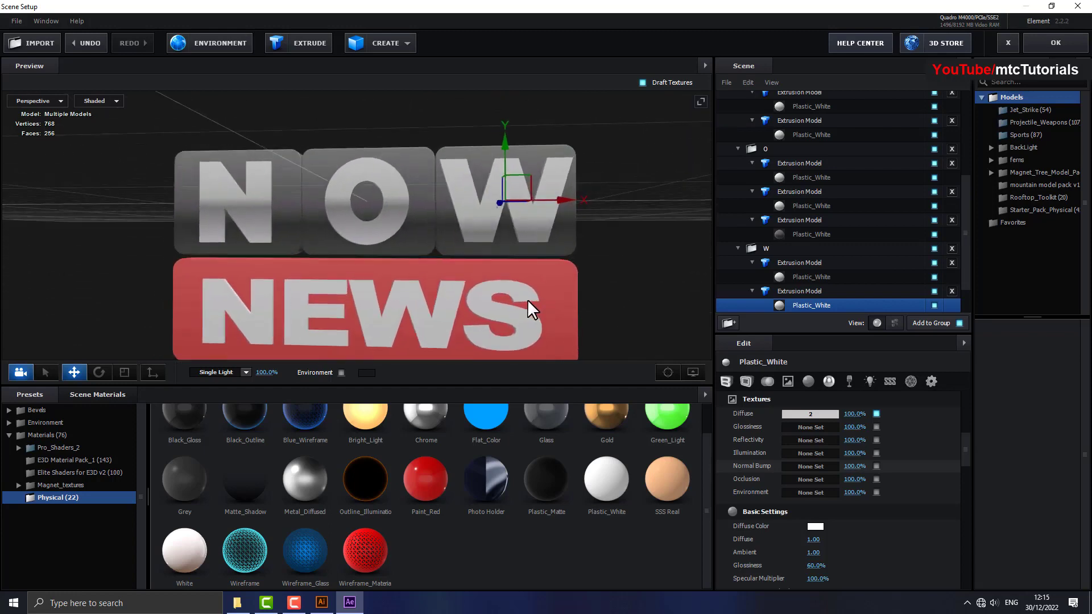
{"action": "scroll", "coordinate": [435, 276], "scroll_direction": "down", "scroll_amount": 3}
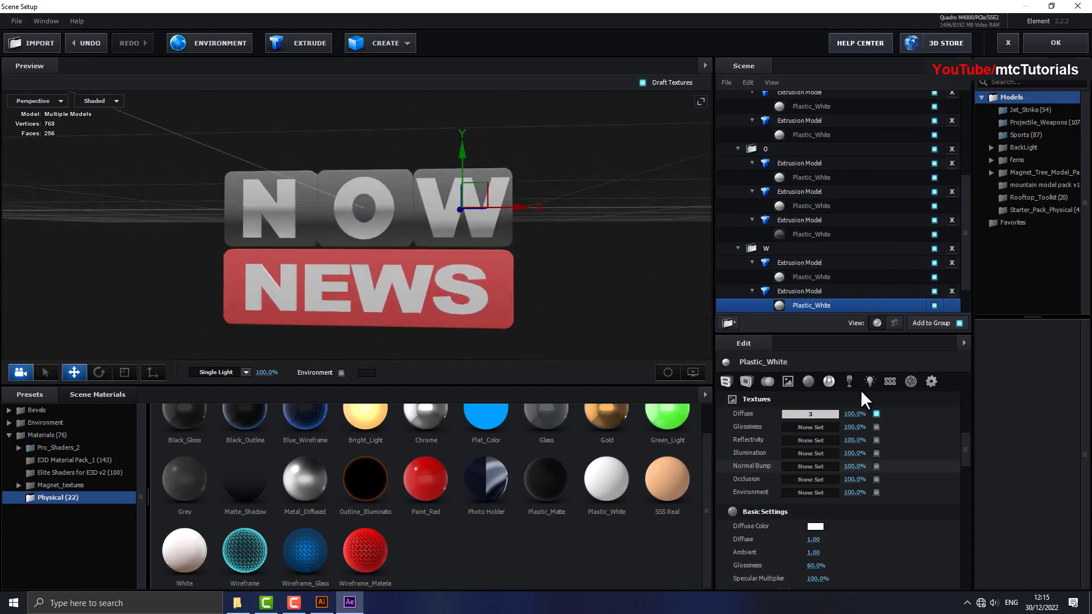
Set the red texture's UV Offset to 0 and UV Repeat to 1.00 × 3.79.
{"action": "left_click", "coordinate": [811, 415]}
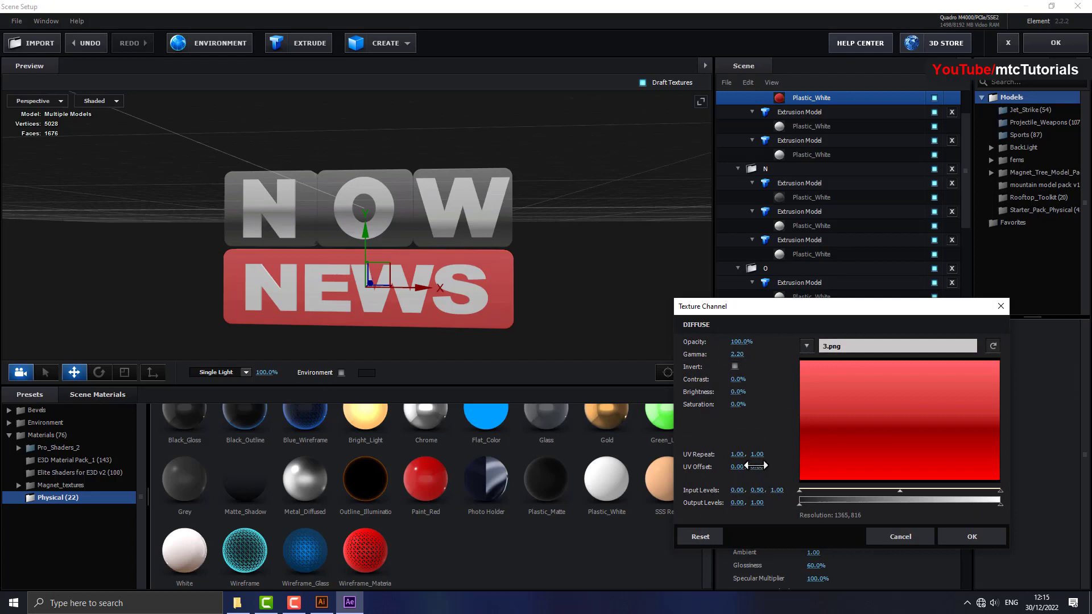
{"action": "left_click_drag", "start_coordinate": [756, 466], "coordinate": [793, 463]}
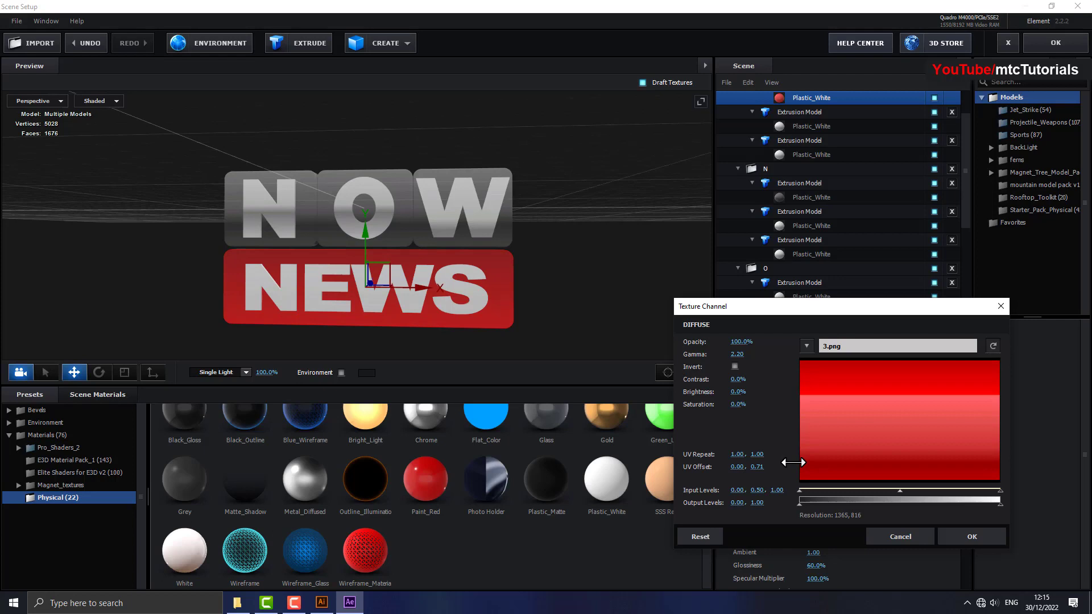
{"action": "left_click_drag", "start_coordinate": [794, 462], "coordinate": [946, 456]}
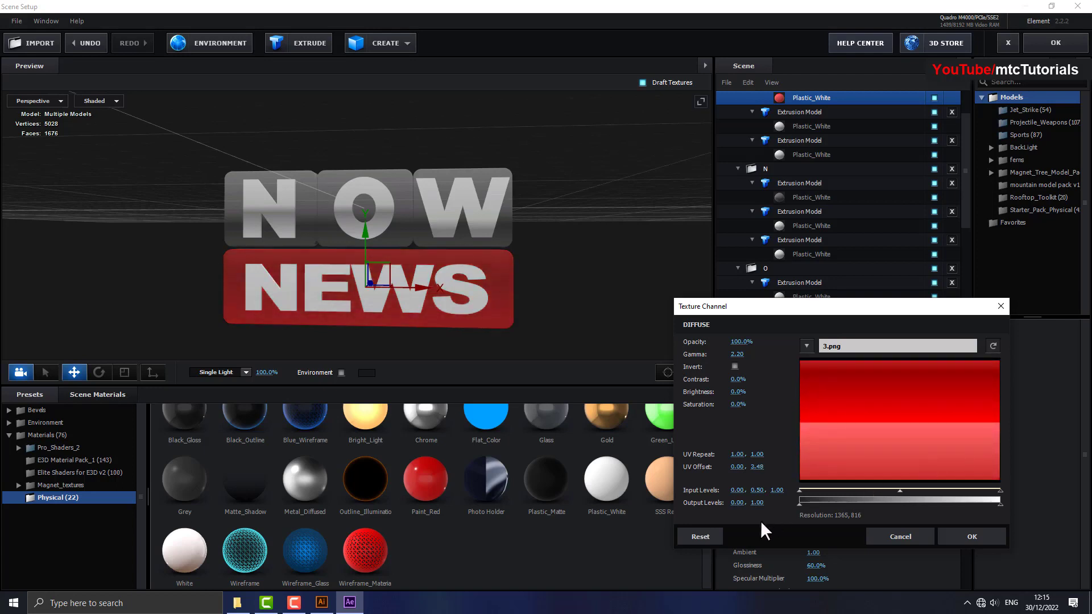
{"action": "mouse_move", "coordinate": [757, 453]}
{"action": "left_mouse_down"}
{"action": "mouse_move", "coordinate": [925, 430]}
{"action": "mouse_move", "coordinate": [901, 436]}
{"action": "left_mouse_up"}
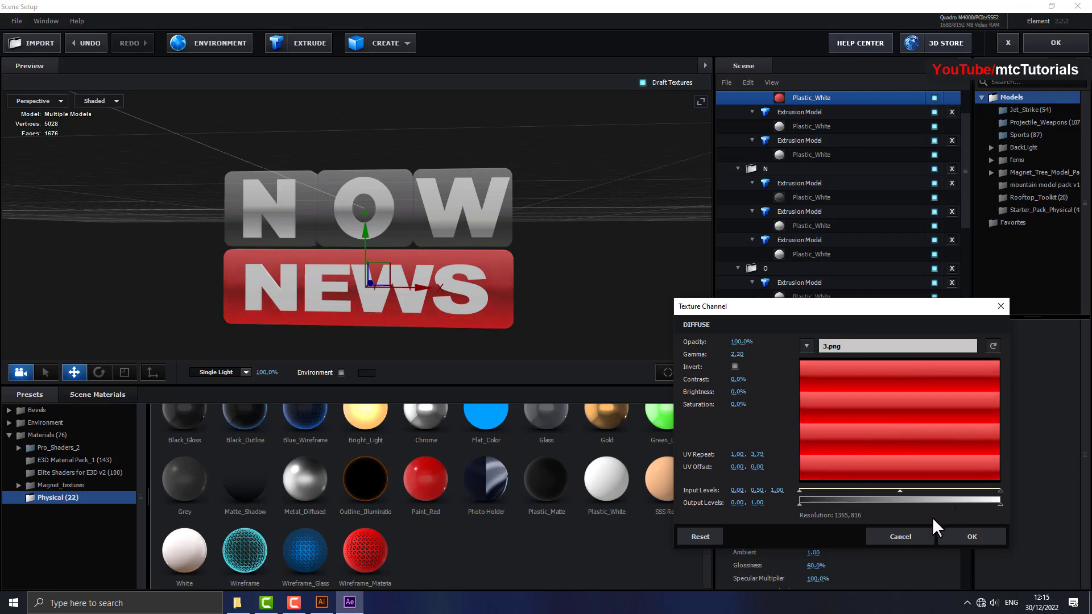
{"action": "left_click", "coordinate": [969, 538]}
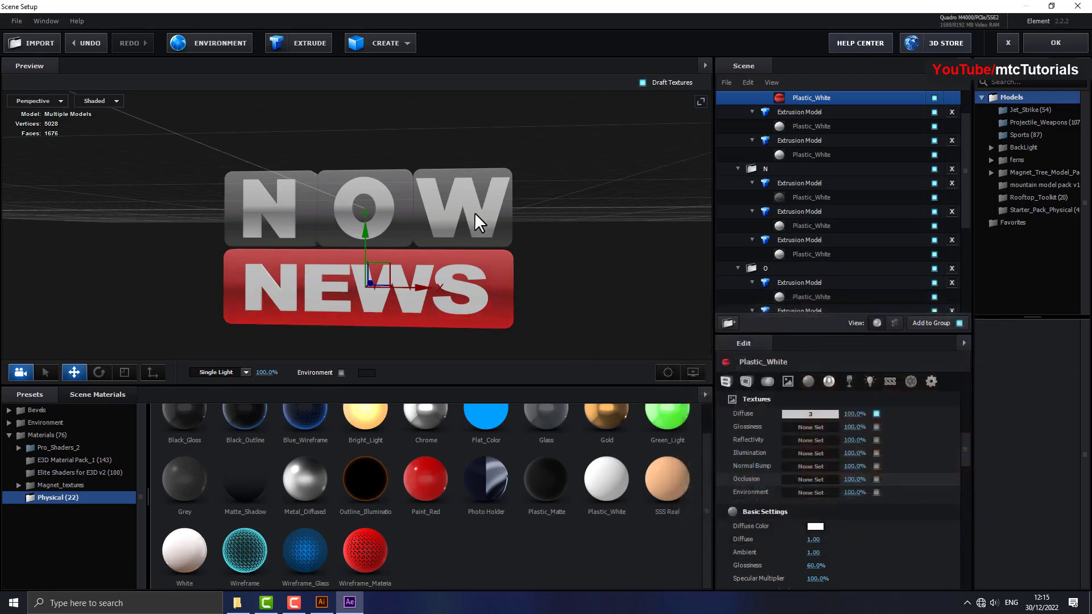
Try adjusting the white texture's vertical tiling on the letter and O materials.
{"action": "left_click", "coordinate": [813, 414]}
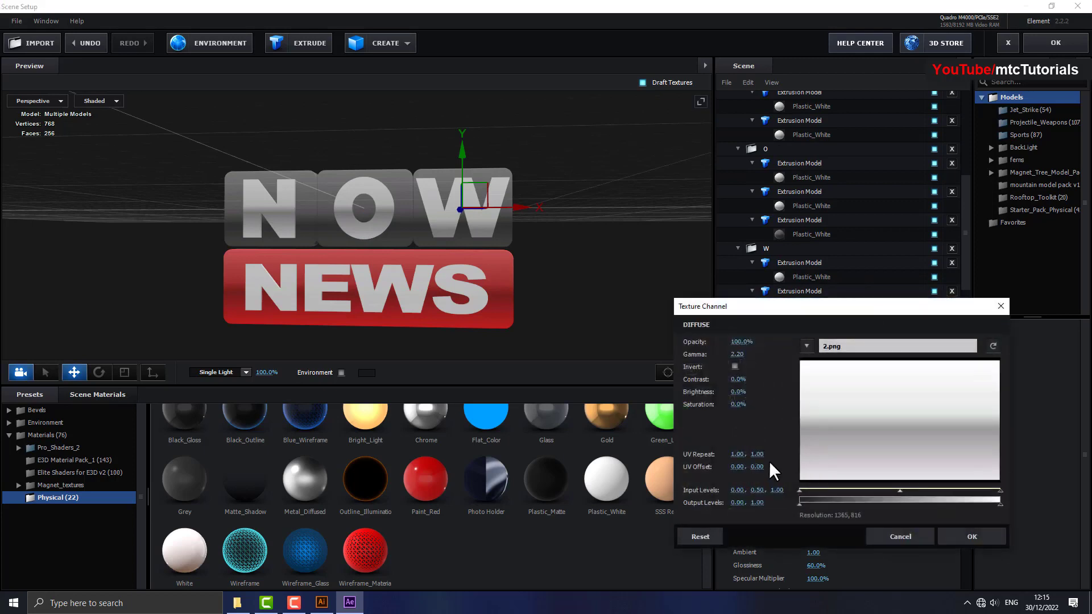
{"action": "left_click_drag", "start_coordinate": [761, 456], "coordinate": [802, 452]}
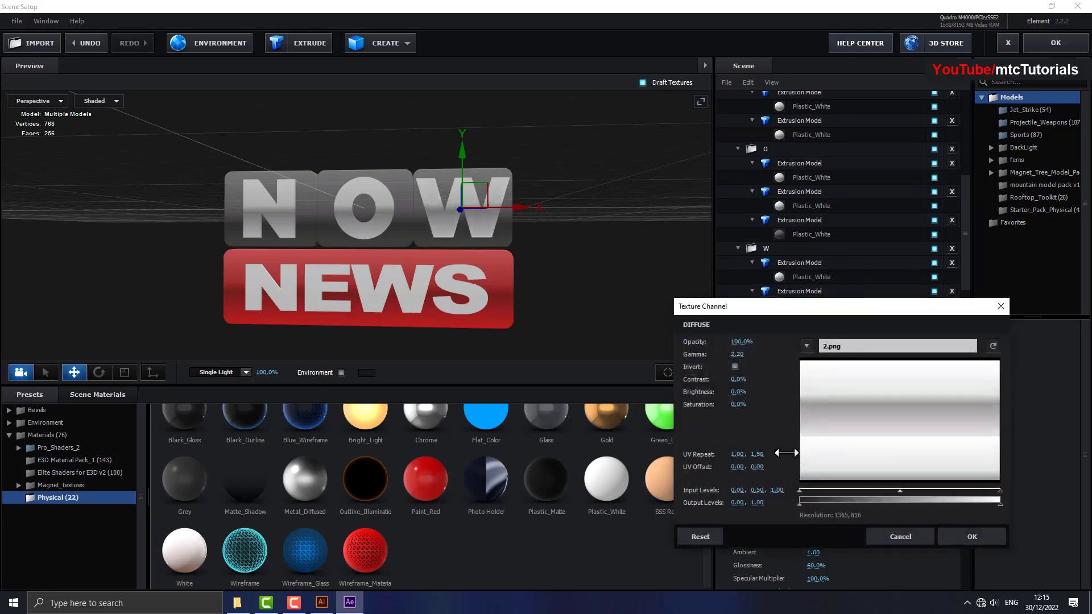
{"action": "left_click", "coordinate": [975, 537]}
{"action": "left_click", "coordinate": [376, 228]}
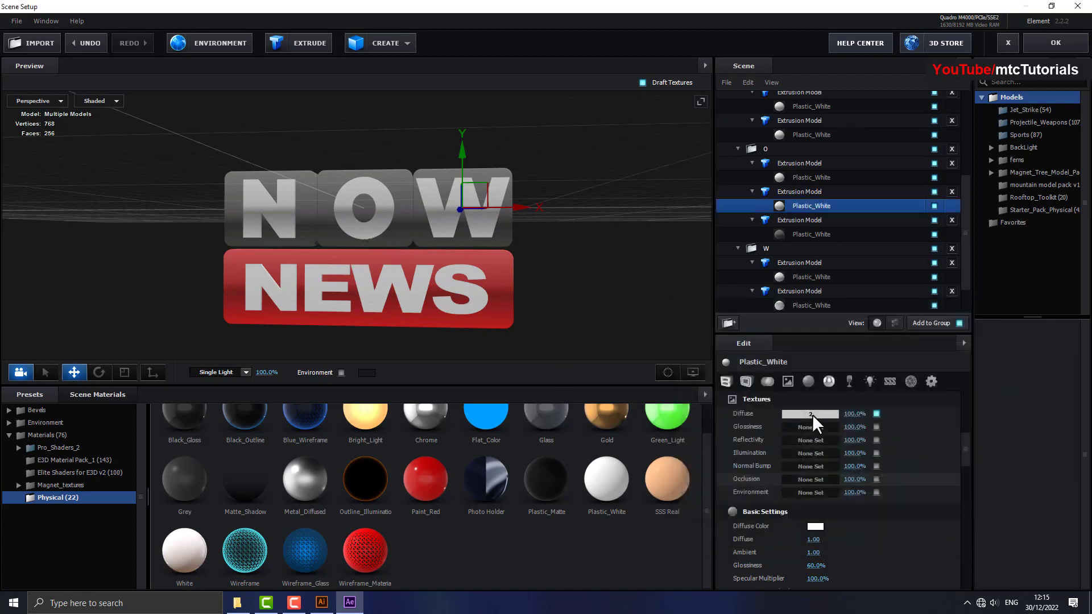
{"action": "left_click", "coordinate": [812, 415]}
{"action": "left_click_drag", "start_coordinate": [754, 454], "coordinate": [756, 455]}
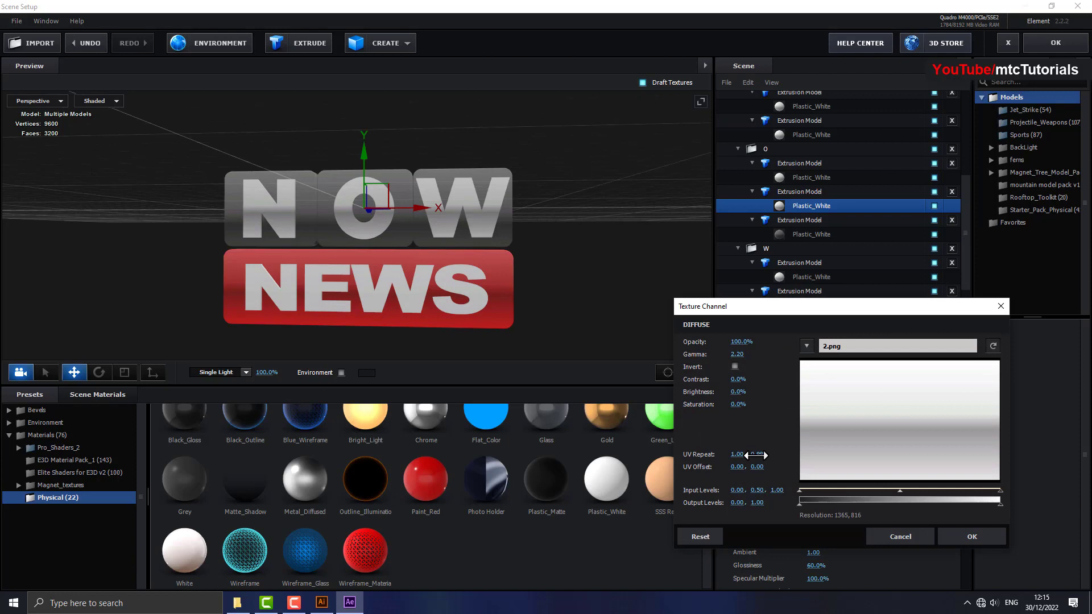
{"action": "left_click", "coordinate": [967, 537]}
{"action": "mouse_move", "coordinate": [453, 272]}
{"action": "left_mouse_down"}
{"action": "mouse_move", "coordinate": [463, 244]}
{"action": "mouse_move", "coordinate": [484, 253]}
{"action": "left_mouse_up"}
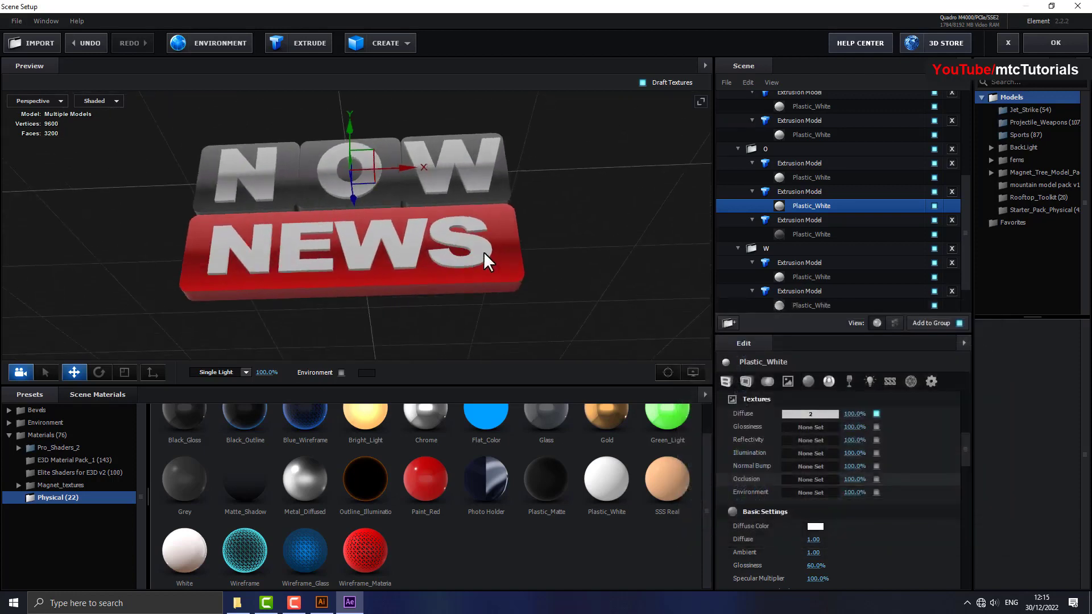
{"action": "left_click", "coordinate": [816, 414]}
{"action": "left_click_drag", "start_coordinate": [756, 454], "coordinate": [772, 454]}
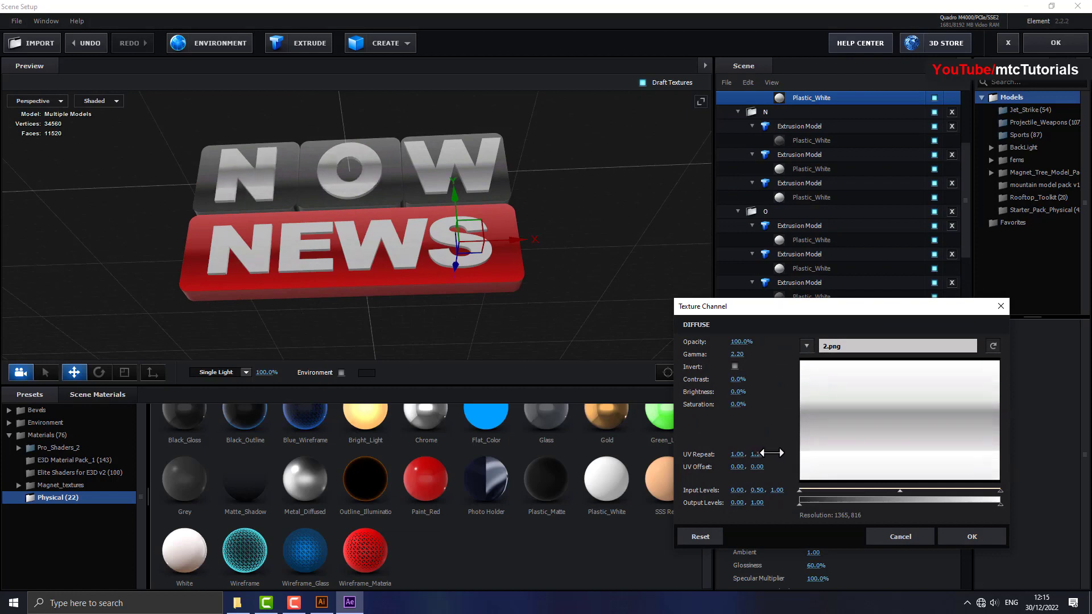
{"action": "left_click", "coordinate": [903, 536]}
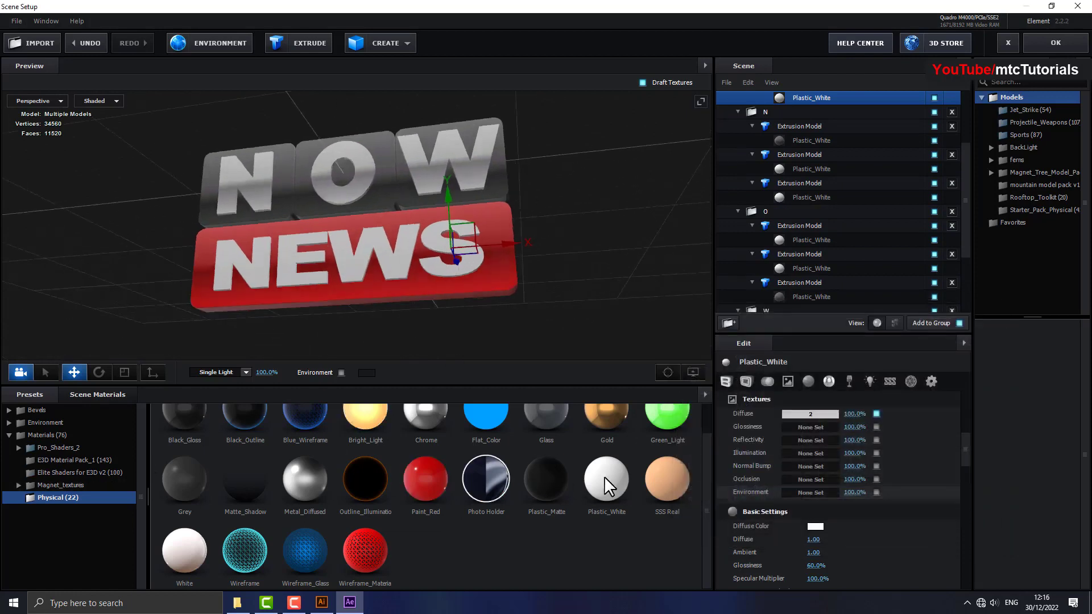
Reapply Plastic_White, load 2.png as diffuse, and tile it at UV repeat 1.00 × 4.99.
{"action": "left_click_drag", "start_coordinate": [604, 476], "coordinate": [398, 271]}
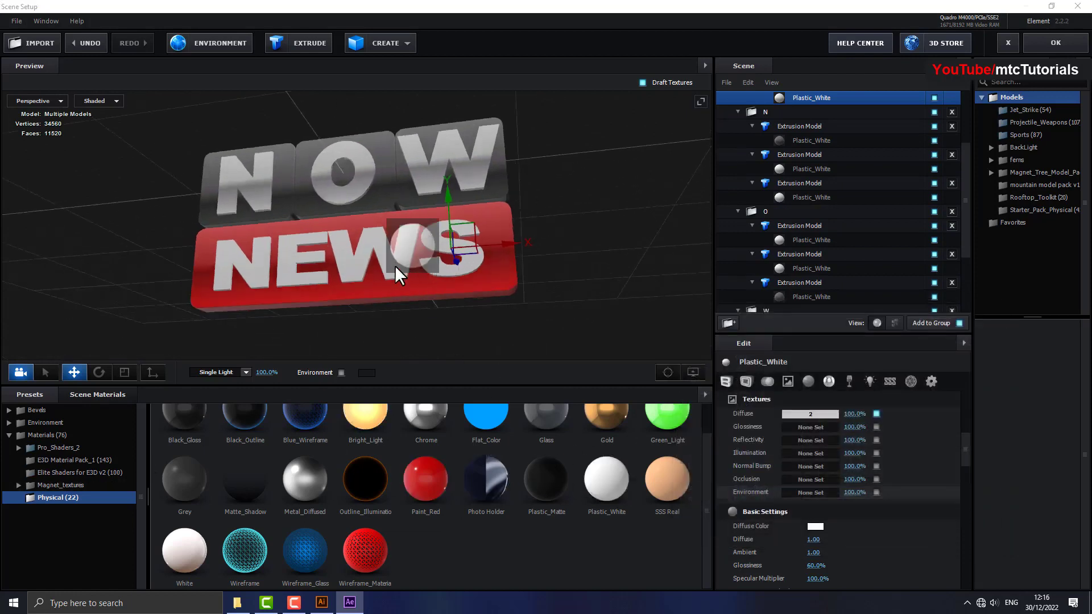
{"action": "left_click", "coordinate": [812, 414]}
{"action": "left_click", "coordinate": [827, 347]}
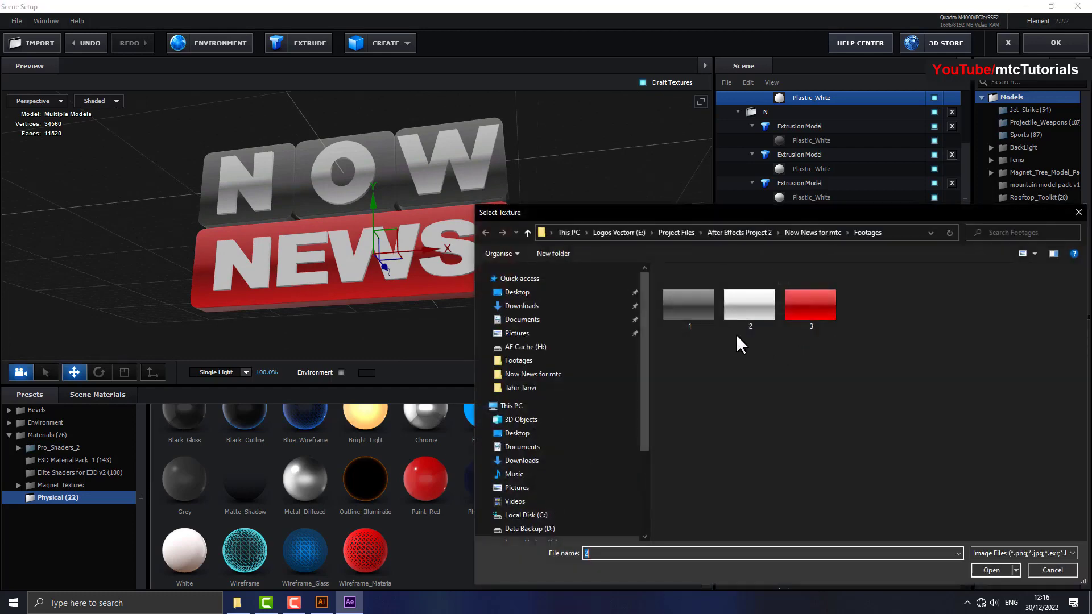
{"action": "left_click", "coordinate": [743, 301]}
{"action": "left_click", "coordinate": [984, 564]}
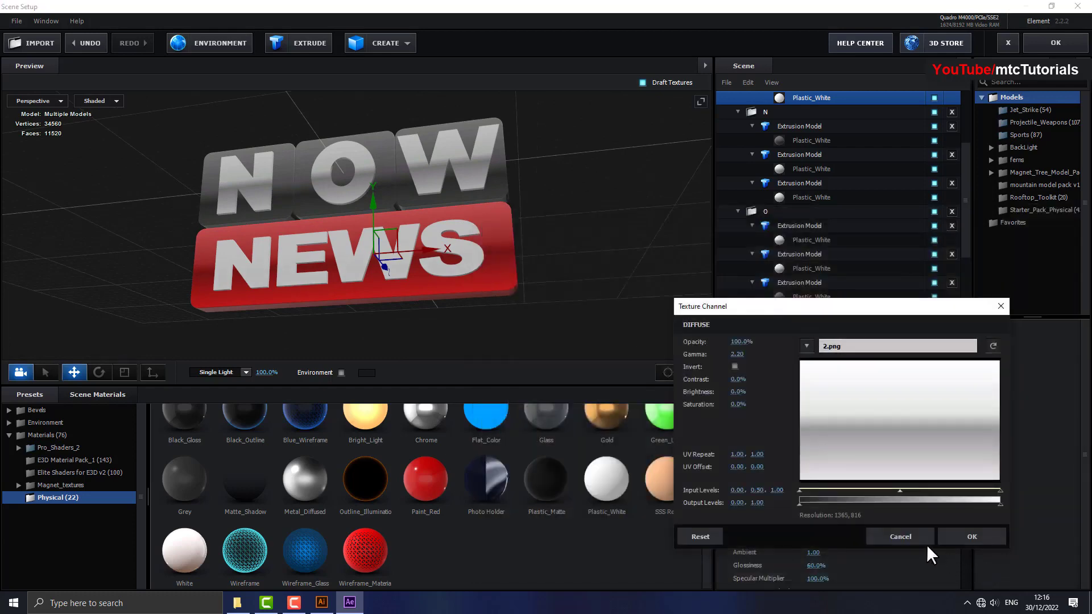
{"action": "mouse_move", "coordinate": [763, 453]}
{"action": "left_mouse_down"}
{"action": "mouse_move", "coordinate": [942, 418]}
{"action": "mouse_move", "coordinate": [1005, 489]}
{"action": "left_mouse_up"}
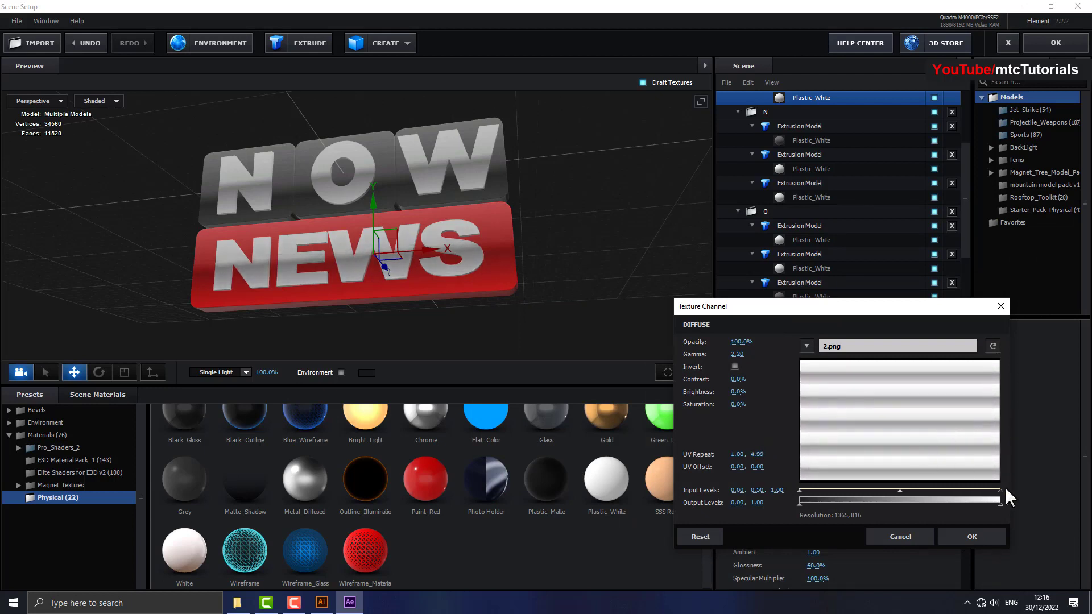
{"action": "left_click", "coordinate": [971, 536]}
{"action": "left_click_drag", "start_coordinate": [581, 315], "coordinate": [394, 251]}
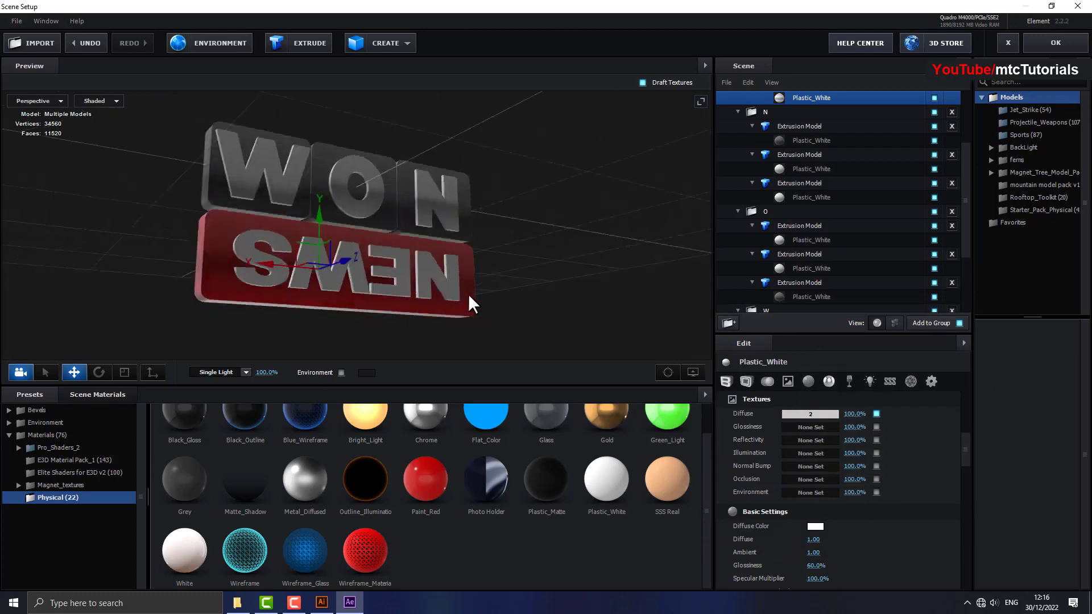
Copy the striped Plastic_White material and paste it onto the E letter's material.
{"action": "right_click", "coordinate": [806, 97]}
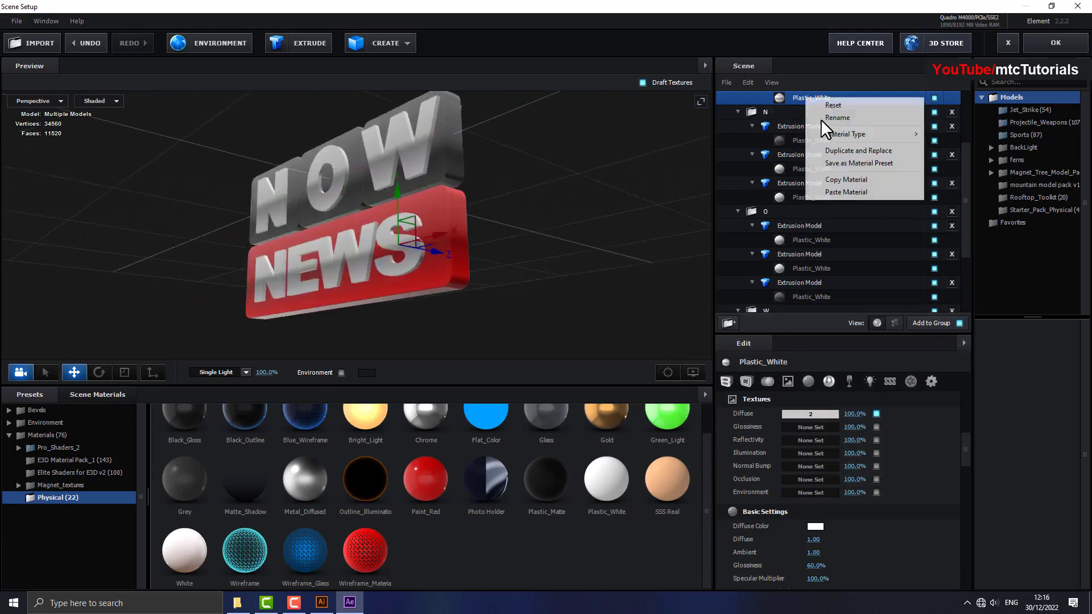
{"action": "left_click", "coordinate": [852, 183]}
{"action": "left_click_drag", "start_coordinate": [683, 222], "coordinate": [428, 265]}
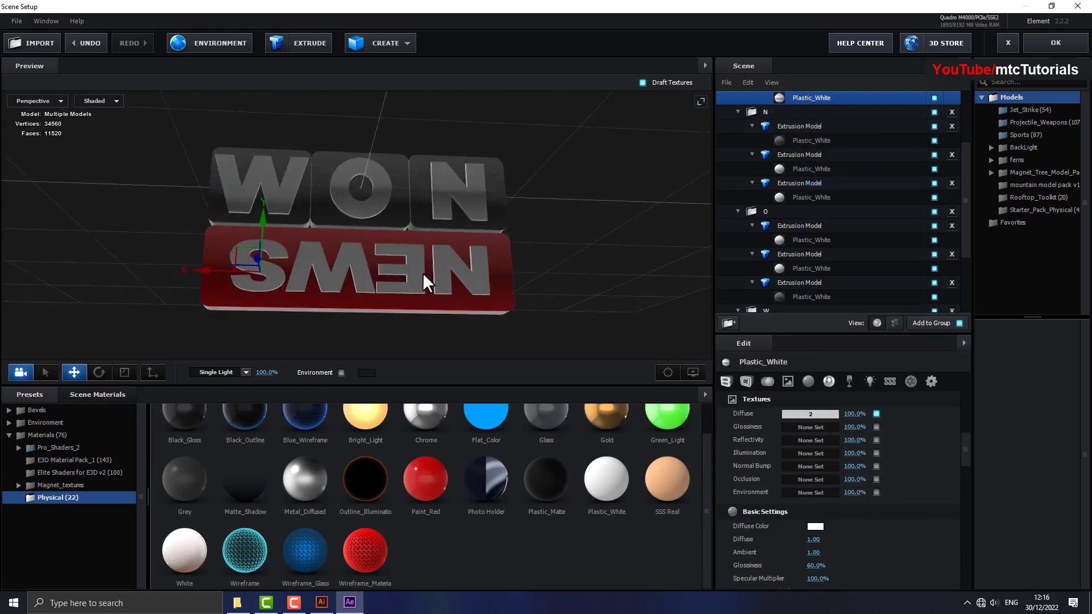
{"action": "left_click", "coordinate": [421, 272]}
{"action": "right_click", "coordinate": [809, 96]}
{"action": "left_click", "coordinate": [858, 195]}
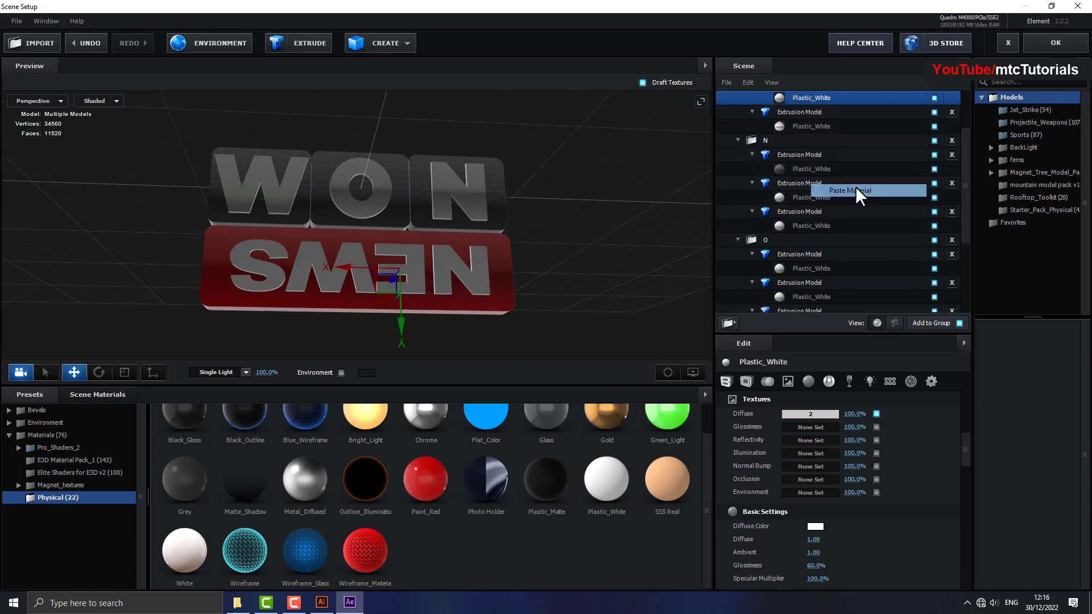
{"action": "mouse_move", "coordinate": [538, 249]}
{"action": "left_mouse_down"}
{"action": "mouse_move", "coordinate": [530, 269]}
{"action": "mouse_move", "coordinate": [514, 250]}
{"action": "mouse_move", "coordinate": [548, 229]}
{"action": "mouse_move", "coordinate": [561, 243]}
{"action": "left_mouse_up"}
{"action": "left_click_drag", "start_coordinate": [535, 236], "coordinate": [483, 225]}
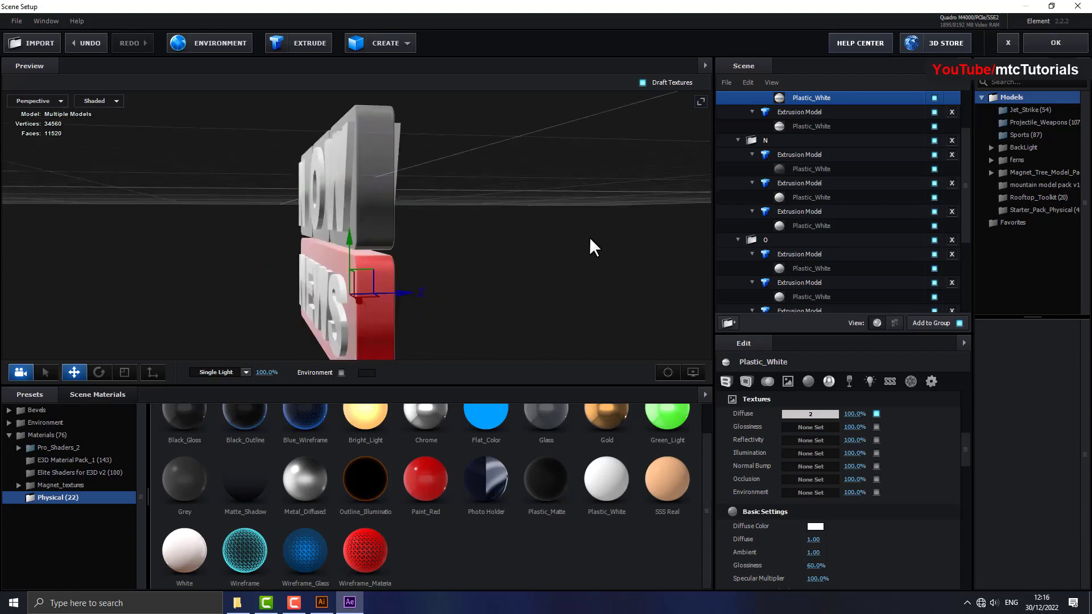
Copy the W letter's material onto the W's other material.
{"action": "scroll", "coordinate": [813, 162], "scroll_direction": "down", "scroll_amount": 3}
{"action": "left_click", "coordinate": [811, 305]}
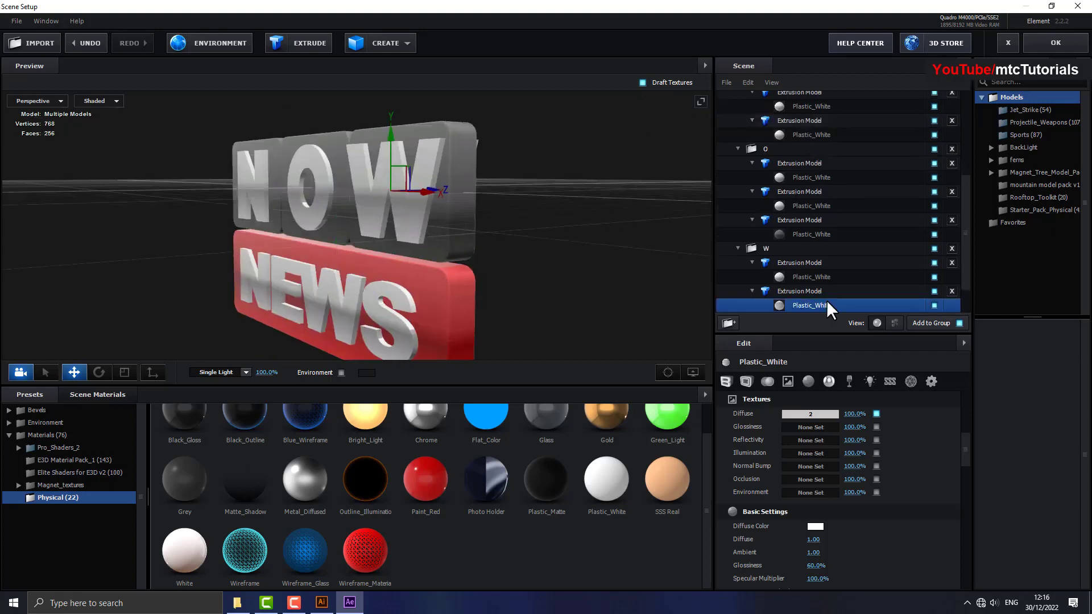
{"action": "right_click", "coordinate": [811, 306]}
{"action": "left_click", "coordinate": [848, 390]}
{"action": "left_click_drag", "start_coordinate": [682, 319], "coordinate": [480, 278]}
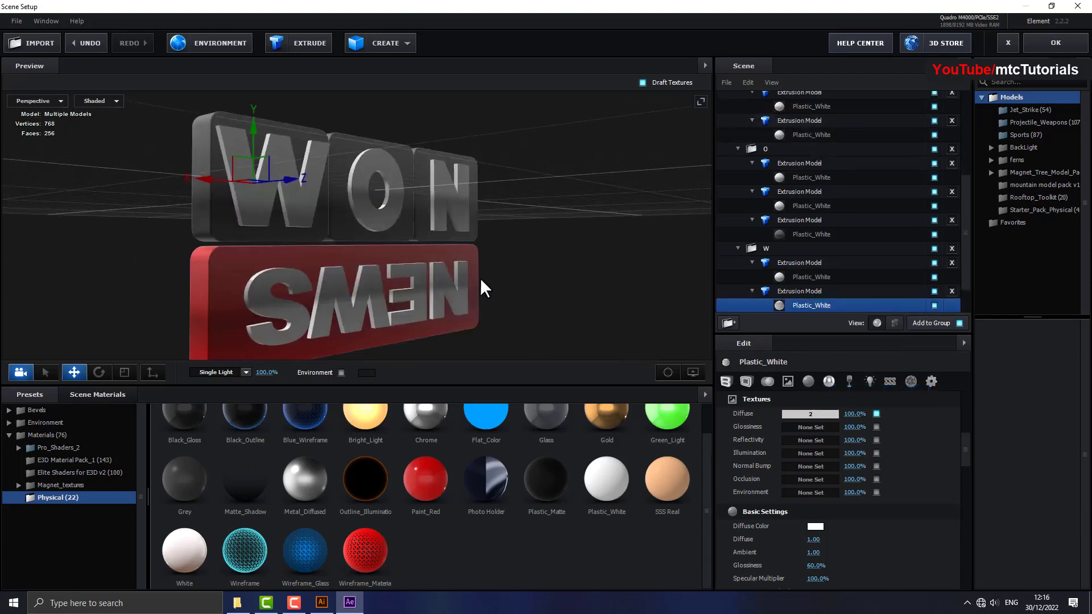
{"action": "left_click", "coordinate": [808, 278]}
{"action": "right_click", "coordinate": [810, 276]}
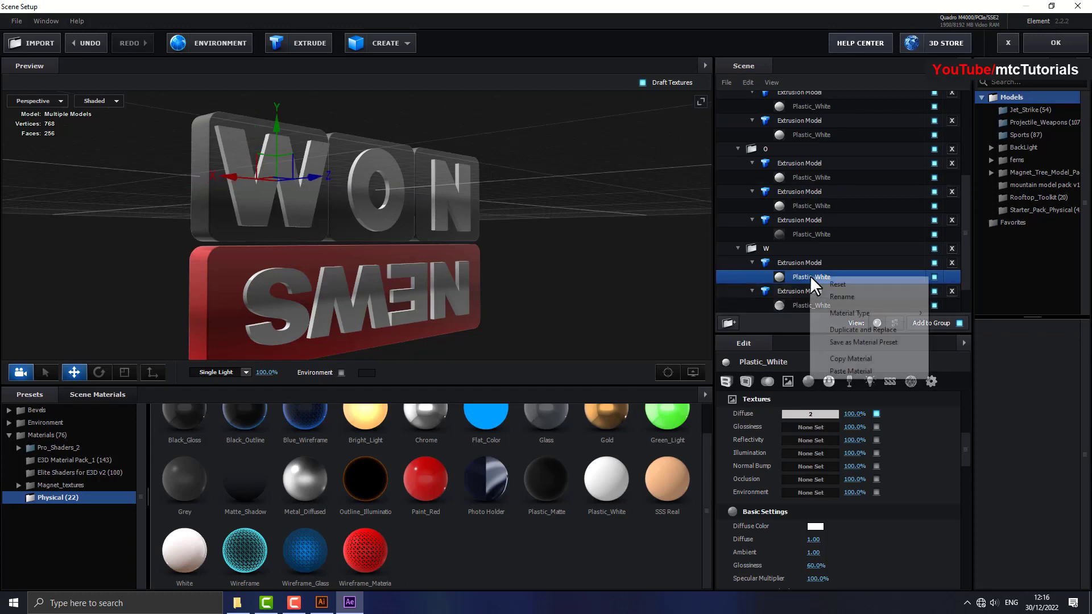
{"action": "left_click", "coordinate": [847, 370]}
{"action": "left_click_drag", "start_coordinate": [464, 269], "coordinate": [329, 206]}
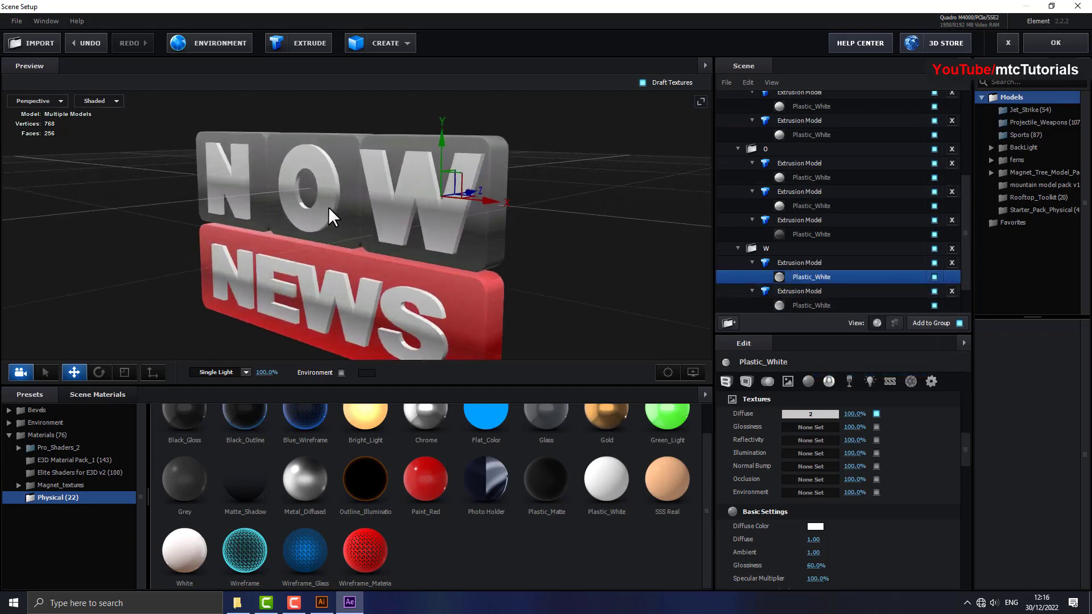
Copy the O letter's second material onto its first material.
{"action": "left_click", "coordinate": [812, 206]}
{"action": "right_click", "coordinate": [812, 206]}
{"action": "left_click", "coordinate": [837, 288]}
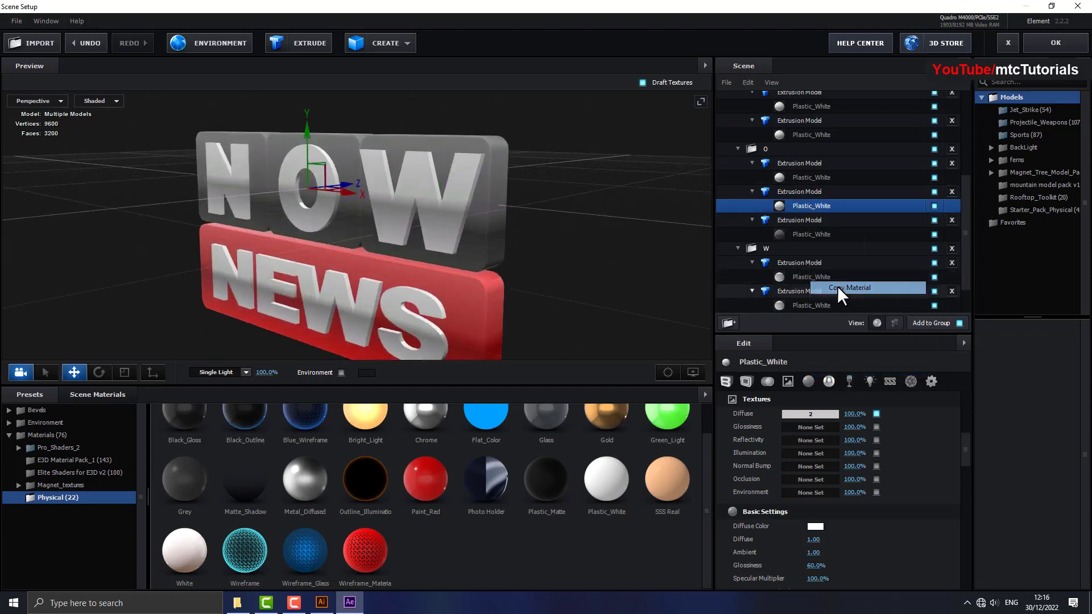
{"action": "left_click_drag", "start_coordinate": [569, 250], "coordinate": [405, 223]}
{"action": "left_click", "coordinate": [806, 177]}
{"action": "right_click", "coordinate": [808, 175]}
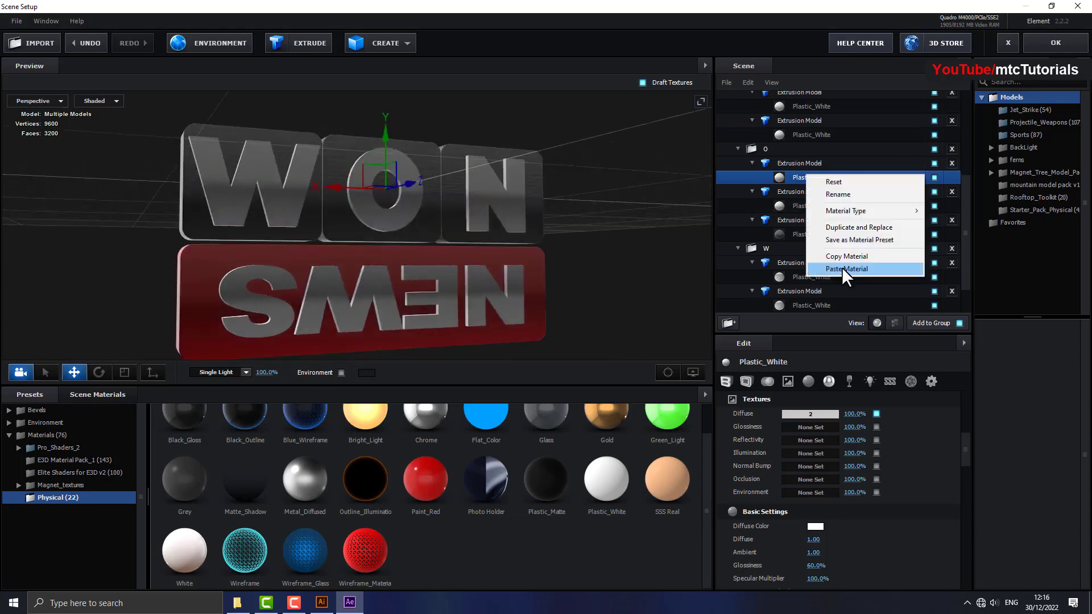
{"action": "left_click", "coordinate": [846, 269]}
{"action": "mouse_move", "coordinate": [654, 273]}
{"action": "left_mouse_down"}
{"action": "mouse_move", "coordinate": [513, 274]}
{"action": "mouse_move", "coordinate": [261, 228]}
{"action": "left_mouse_up"}
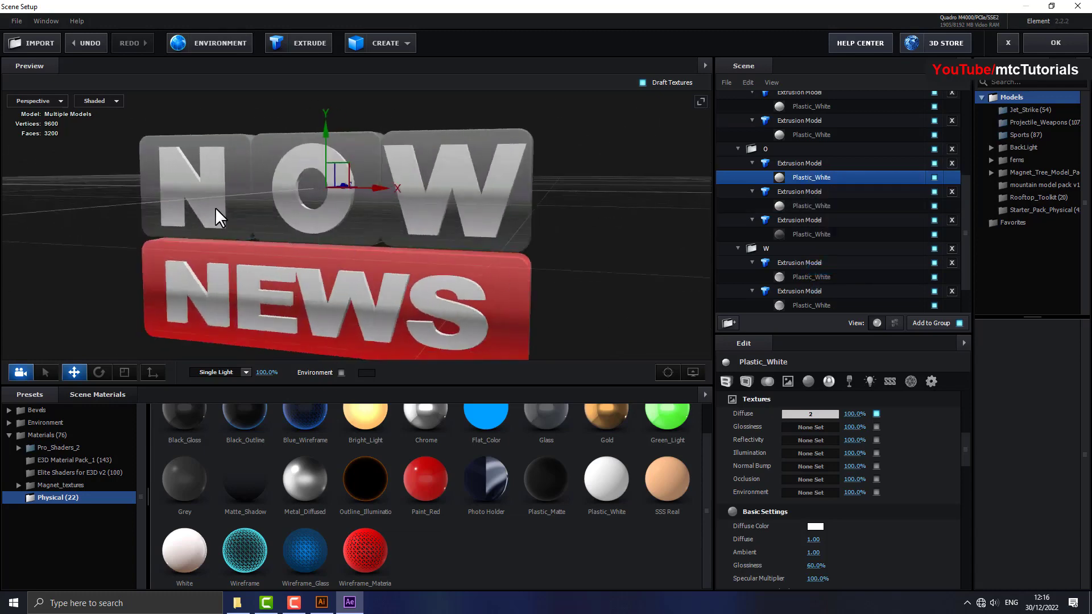
Copy another letter's material onto the top letter material in the list.
{"action": "left_click", "coordinate": [802, 137]}
{"action": "right_click", "coordinate": [799, 136]}
{"action": "left_click", "coordinate": [833, 222]}
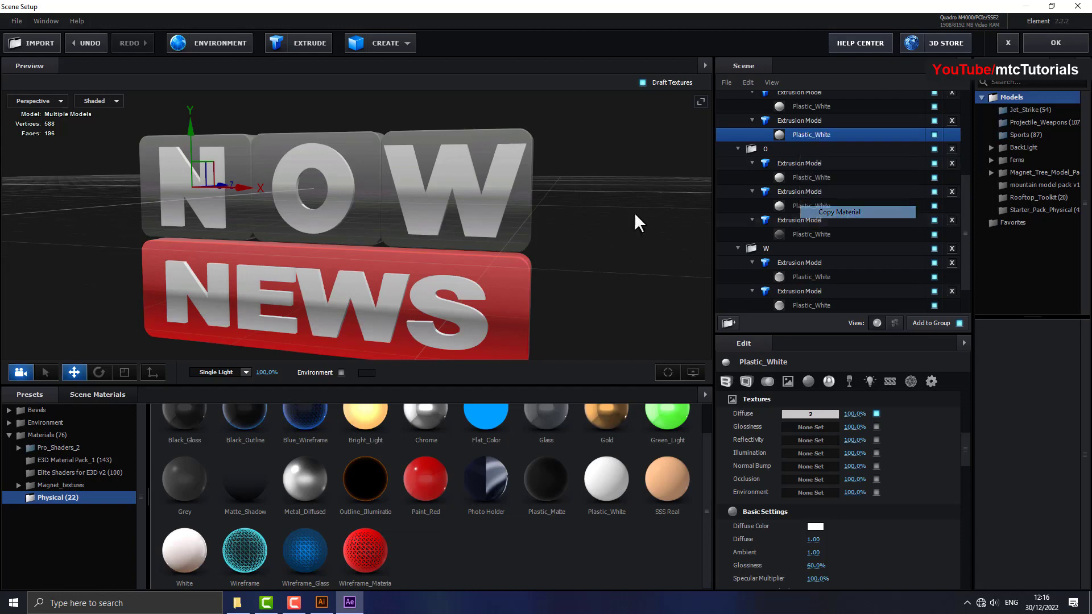
{"action": "left_click_drag", "start_coordinate": [635, 219], "coordinate": [473, 206]}
{"action": "left_click", "coordinate": [799, 107]}
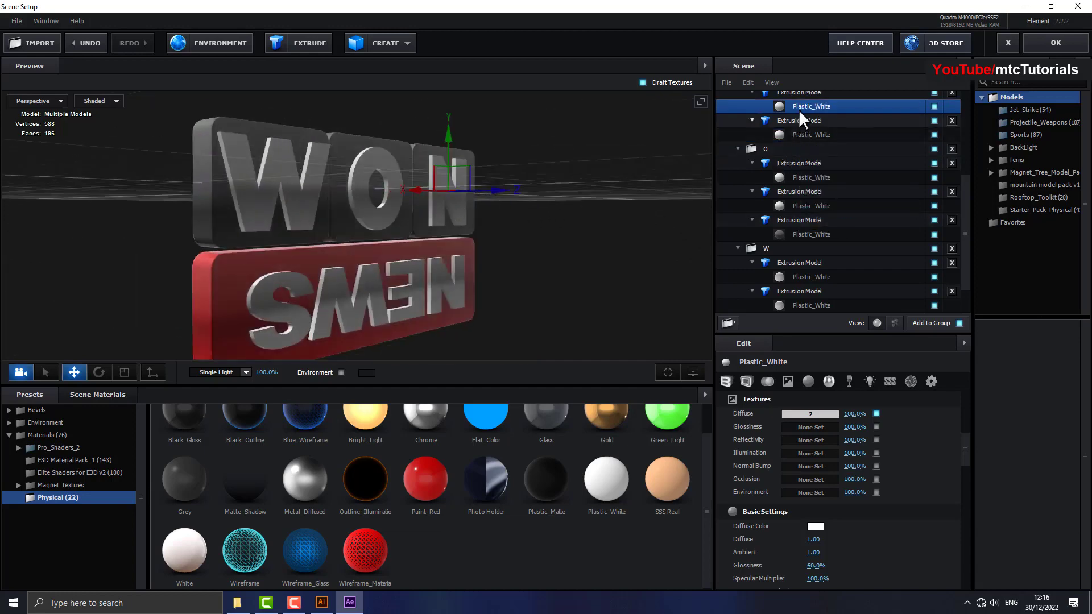
{"action": "right_click", "coordinate": [799, 108]}
{"action": "left_click", "coordinate": [842, 202]}
{"action": "mouse_move", "coordinate": [483, 247]}
{"action": "left_mouse_down"}
{"action": "mouse_move", "coordinate": [520, 237]}
{"action": "mouse_move", "coordinate": [418, 278]}
{"action": "left_mouse_up"}
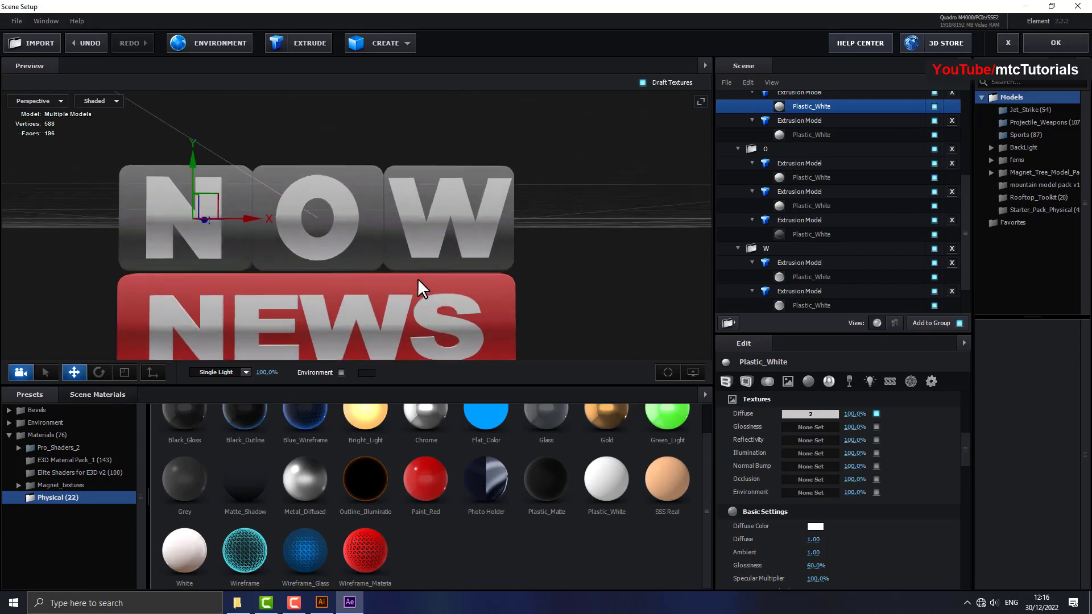
{"action": "left_click_drag", "start_coordinate": [321, 272], "coordinate": [278, 265]}
Set the second UV Repeat of the material's 1.png diffuse texture to 1.21.
{"action": "left_click", "coordinate": [273, 254]}
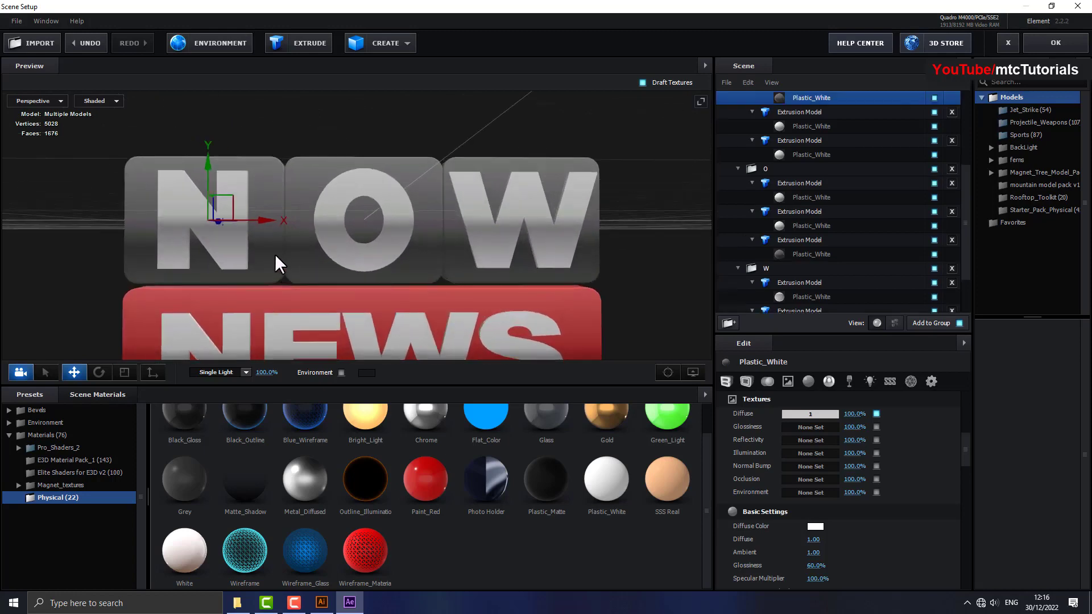
{"action": "left_click", "coordinate": [803, 415]}
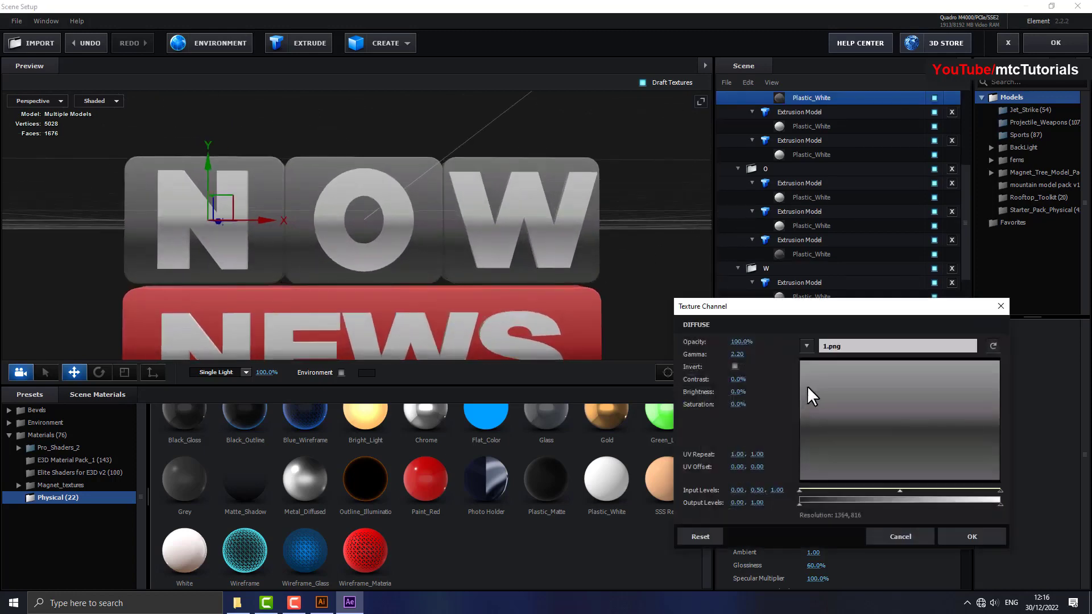
{"action": "left_click_drag", "start_coordinate": [757, 452], "coordinate": [769, 452]}
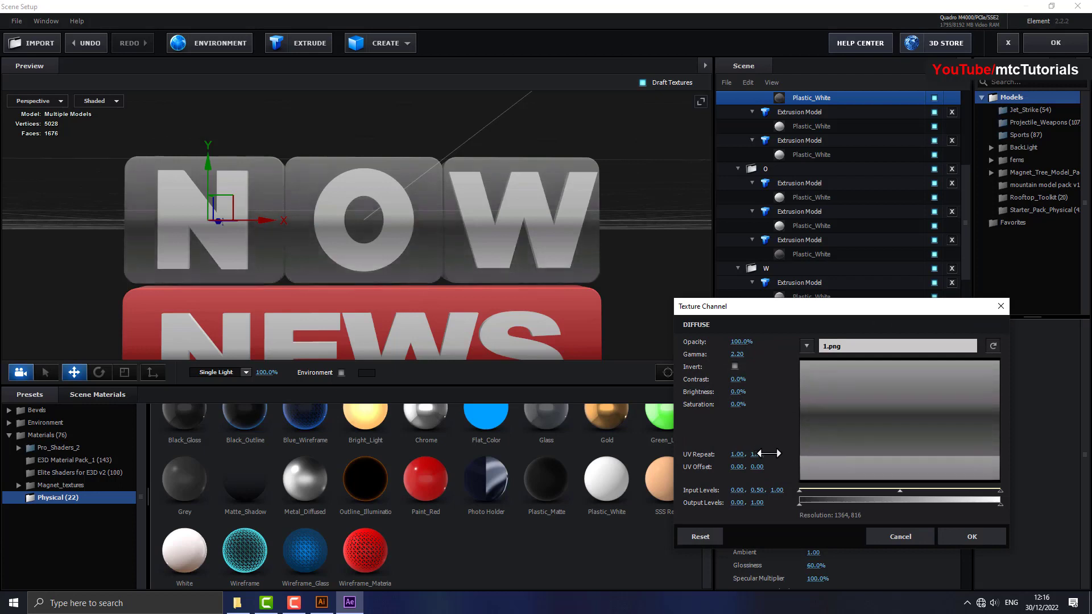
{"action": "left_click", "coordinate": [973, 540]}
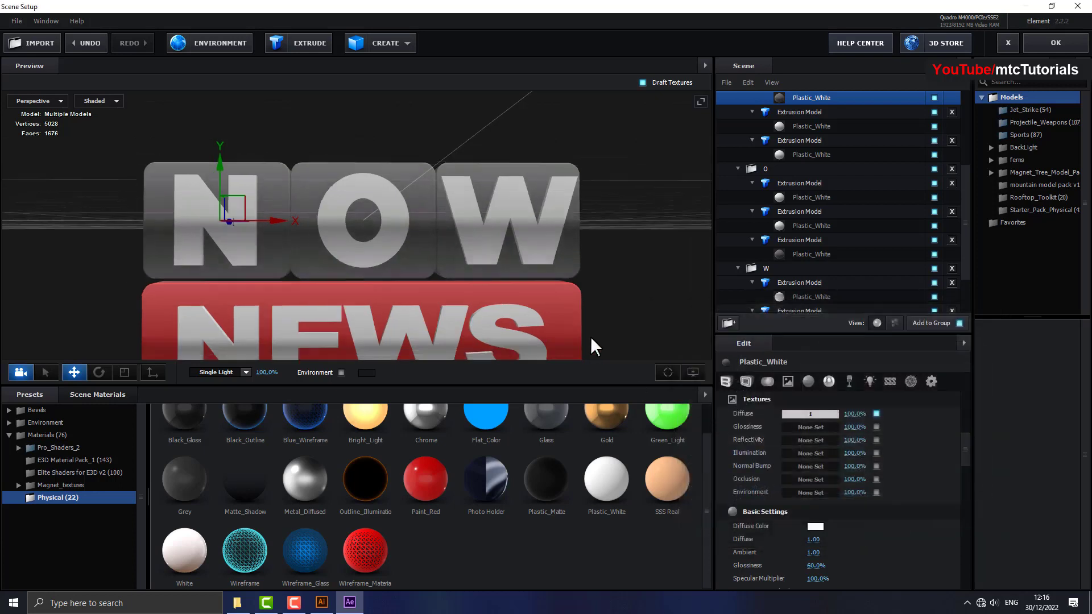
{"action": "scroll", "coordinate": [750, 135], "scroll_direction": "up", "scroll_amount": 3}
Collapse the scene tree folders and move the News group below W.
{"action": "left_click", "coordinate": [739, 121]}
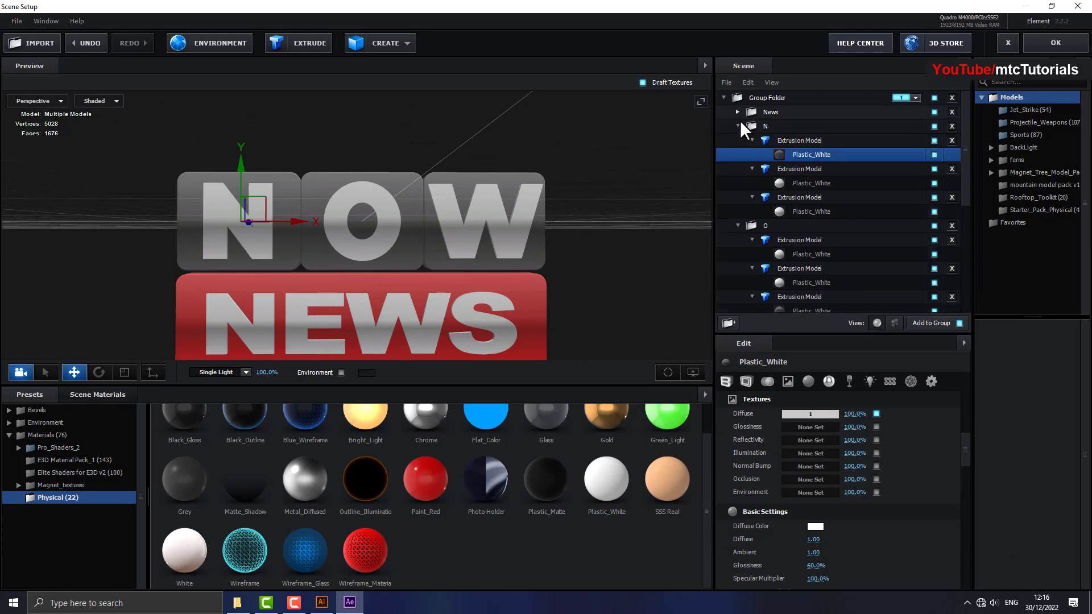
{"action": "left_click", "coordinate": [739, 124]}
{"action": "left_click", "coordinate": [739, 141]}
{"action": "left_click", "coordinate": [738, 155]}
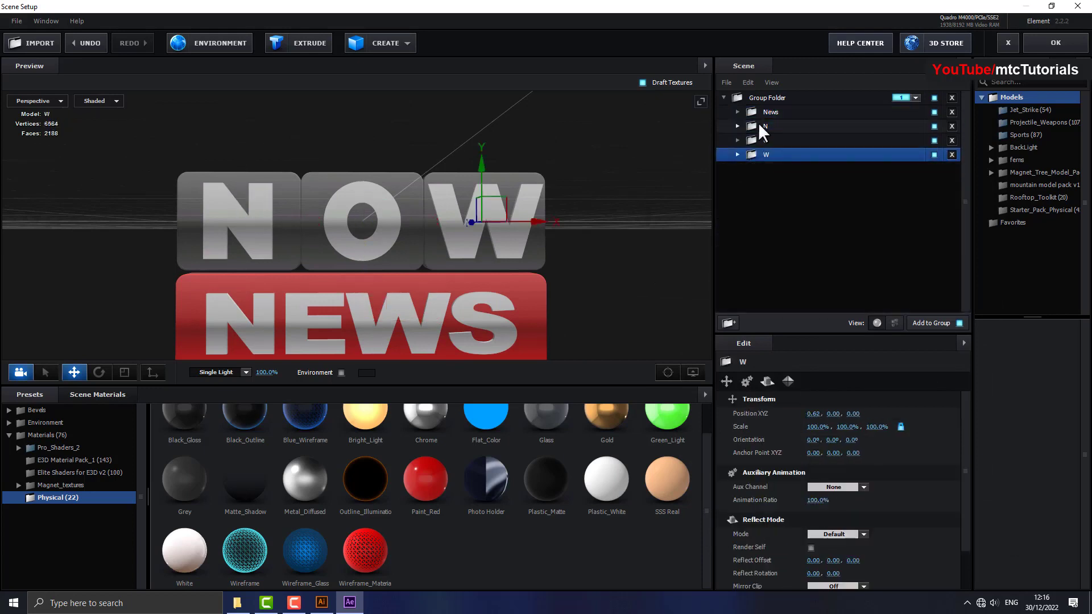
{"action": "left_click_drag", "start_coordinate": [769, 112], "coordinate": [772, 172]}
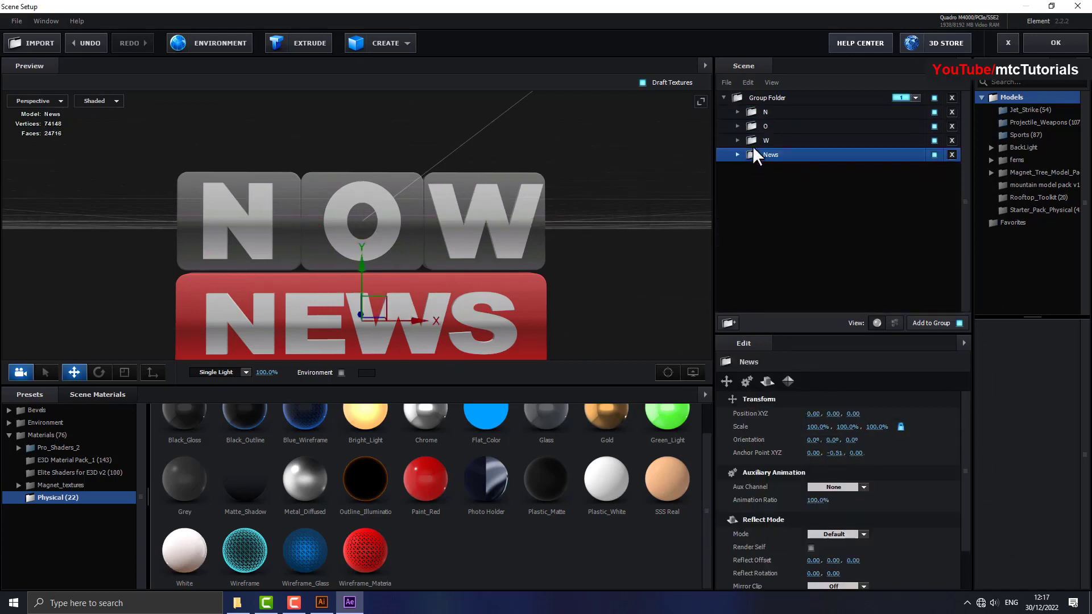
Assign the N group to auxiliary animation Channel 1 and O to Channel 2.
{"action": "left_click", "coordinate": [771, 112]}
{"action": "right_click", "coordinate": [771, 112]}
{"action": "mouse_move", "coordinate": [847, 219]}
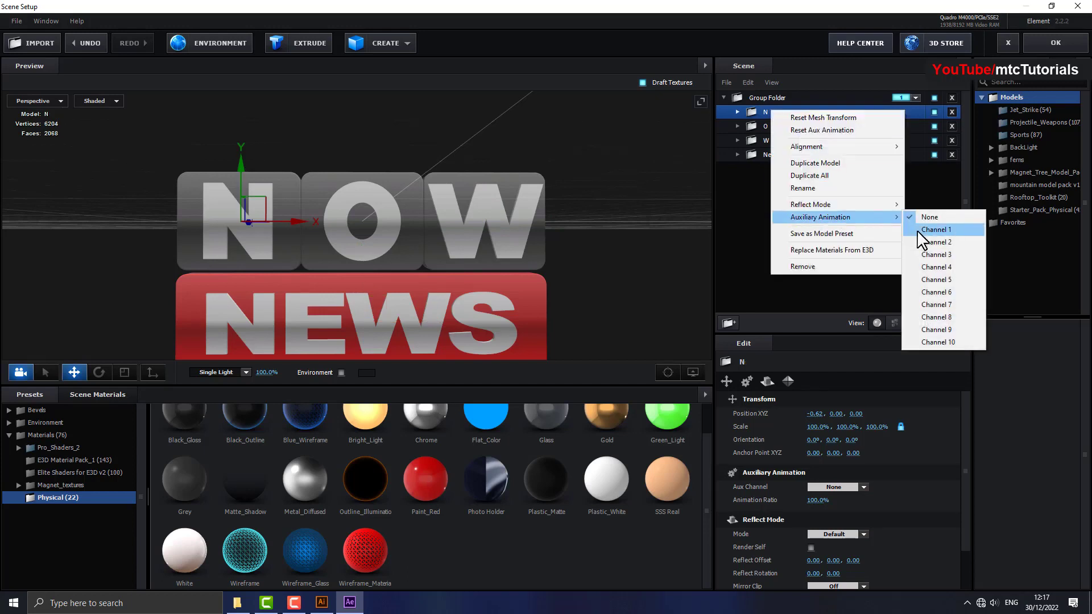
{"action": "left_click", "coordinate": [935, 230]}
{"action": "left_click", "coordinate": [766, 125]}
{"action": "right_click", "coordinate": [767, 126]}
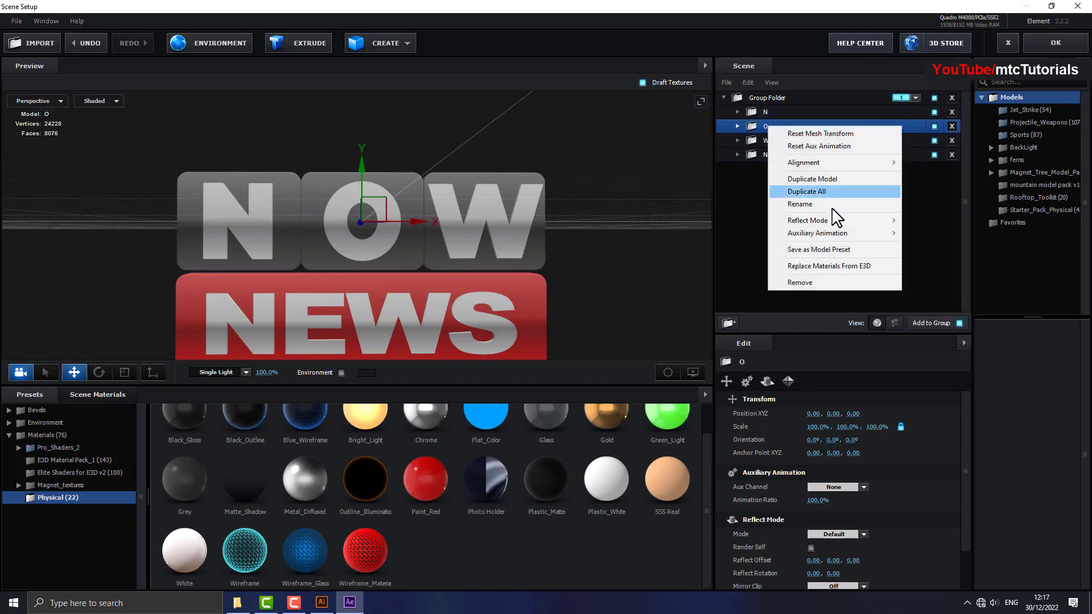
{"action": "mouse_move", "coordinate": [876, 231]}
{"action": "left_click", "coordinate": [936, 257]}
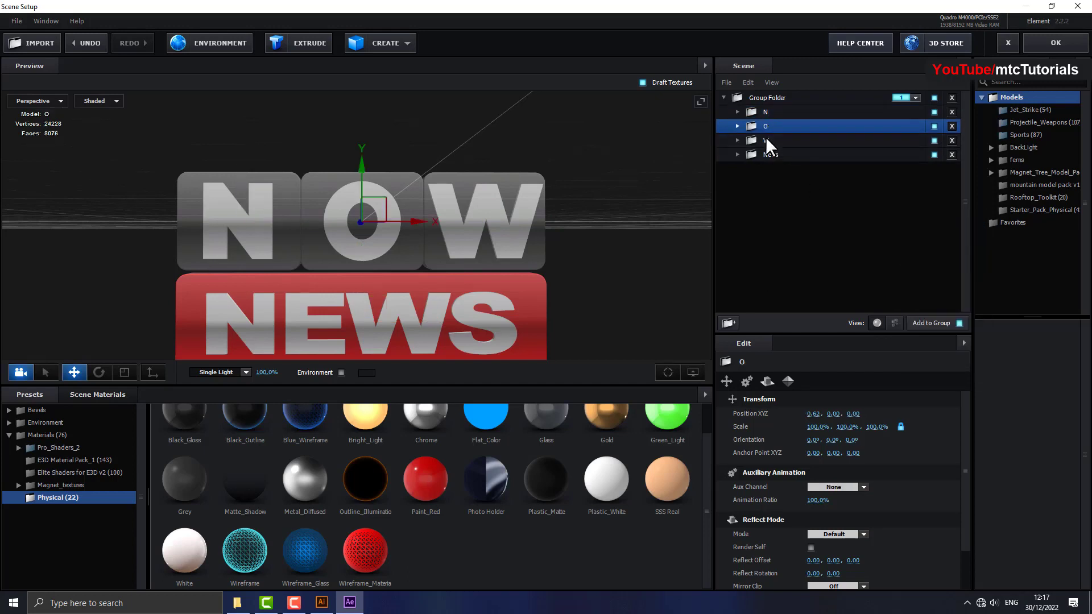
Assign the W group to auxiliary animation Channel 3 and News to Channel 4.
{"action": "left_click", "coordinate": [766, 137]}
{"action": "right_click", "coordinate": [765, 137]}
{"action": "mouse_move", "coordinate": [831, 245]}
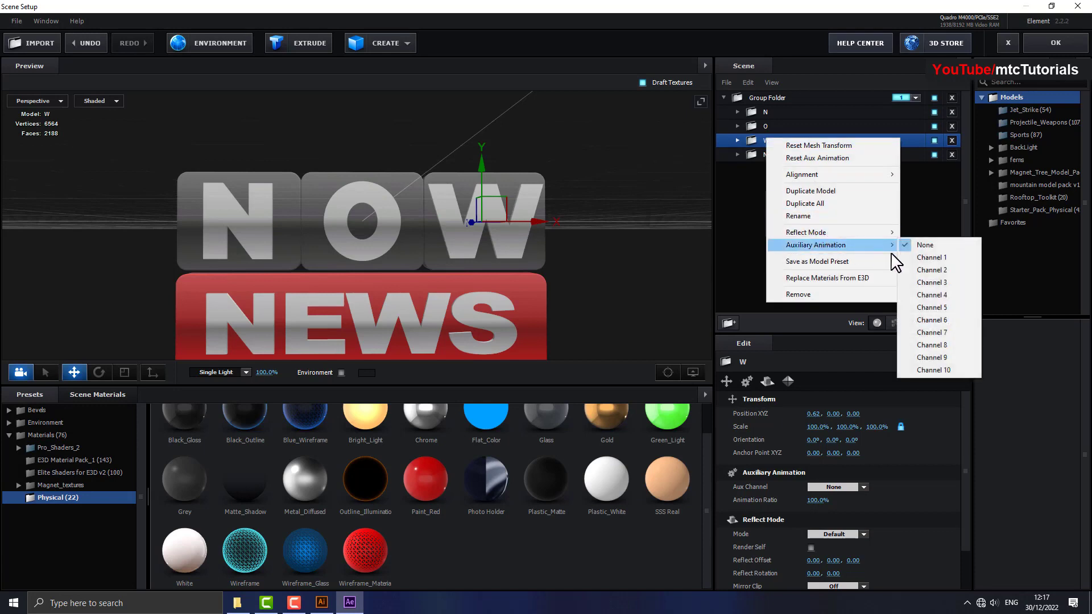
{"action": "left_click", "coordinate": [930, 283]}
{"action": "left_click", "coordinate": [771, 154]}
{"action": "right_click", "coordinate": [772, 154]}
{"action": "mouse_move", "coordinate": [848, 261]}
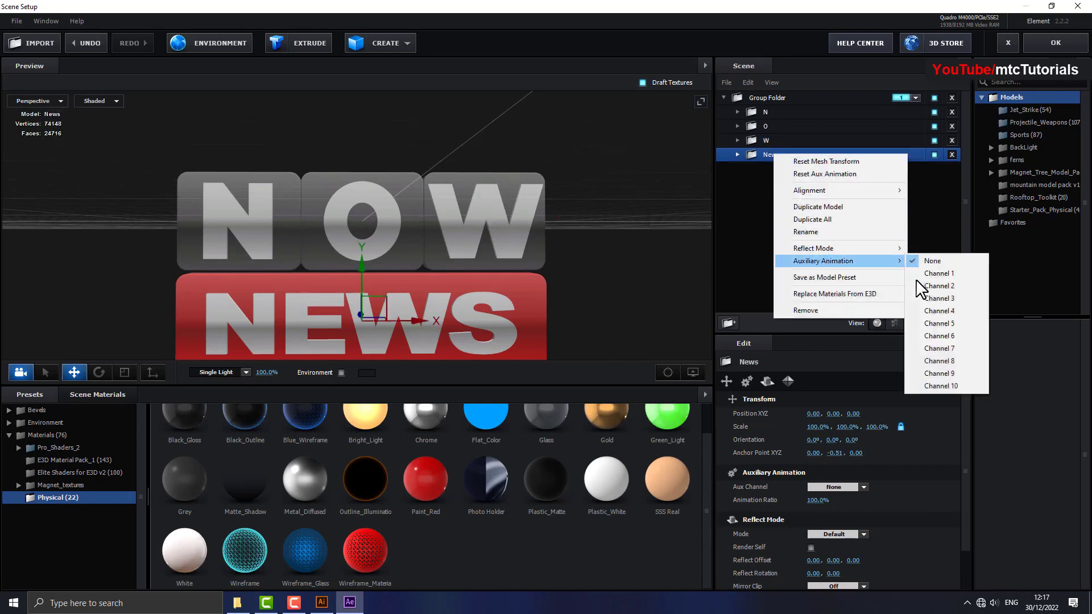
{"action": "left_click", "coordinate": [940, 312]}
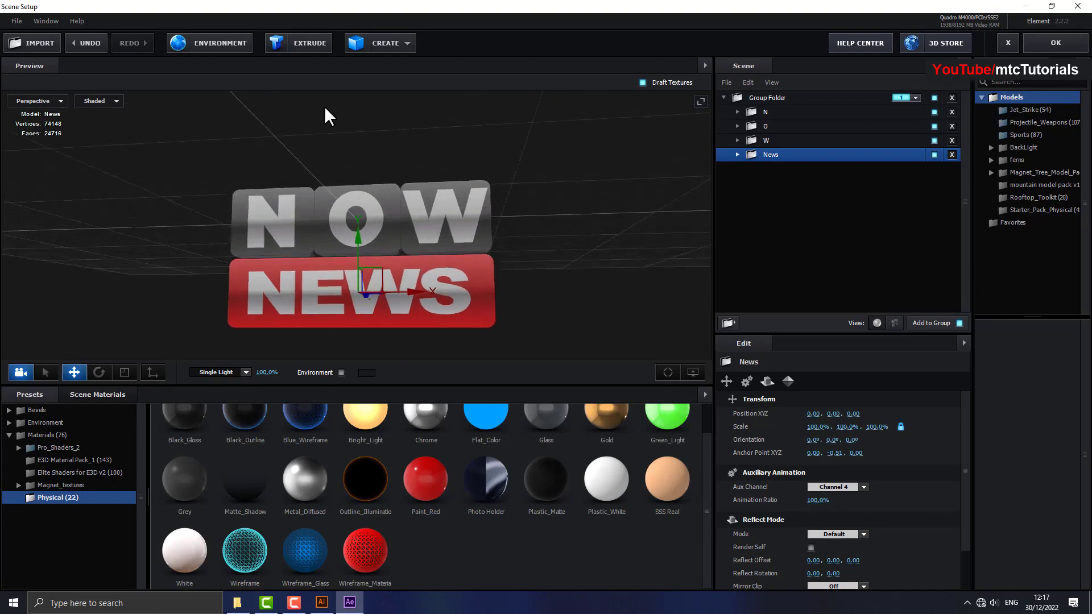
Apply the Element scene and add a new camera with the 28mm preset.
{"action": "left_click", "coordinate": [1045, 50]}
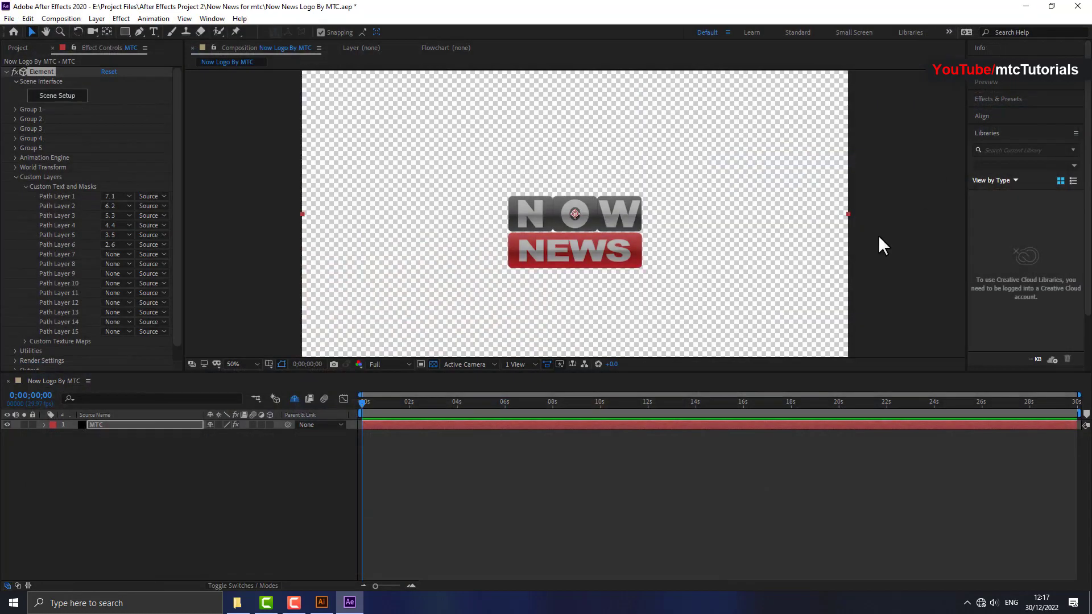
{"action": "right_click", "coordinate": [99, 487]}
{"action": "mouse_move", "coordinate": [216, 364]}
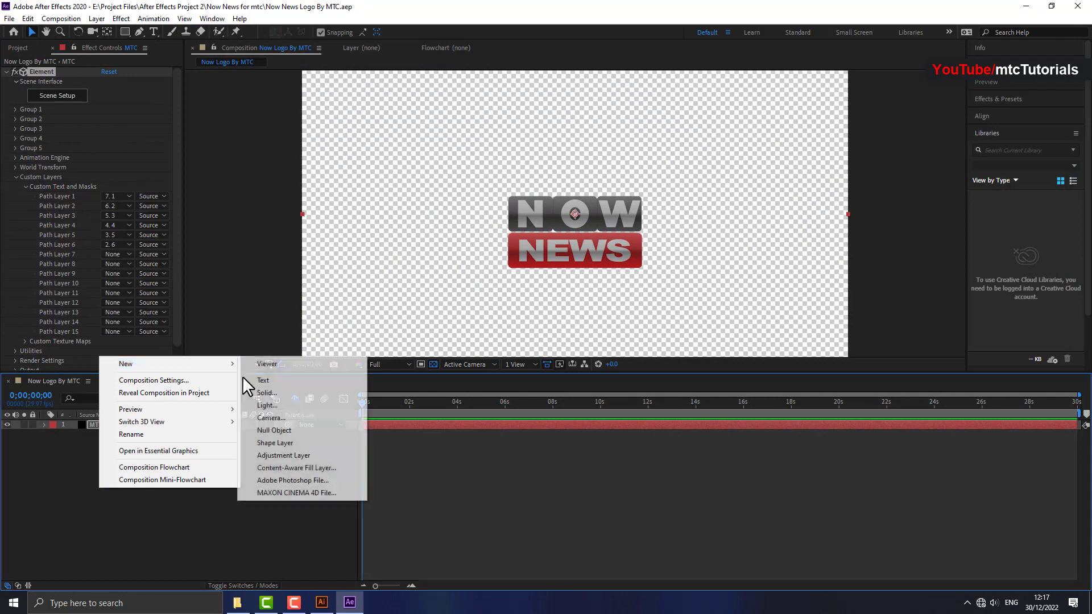
{"action": "left_click", "coordinate": [285, 415]}
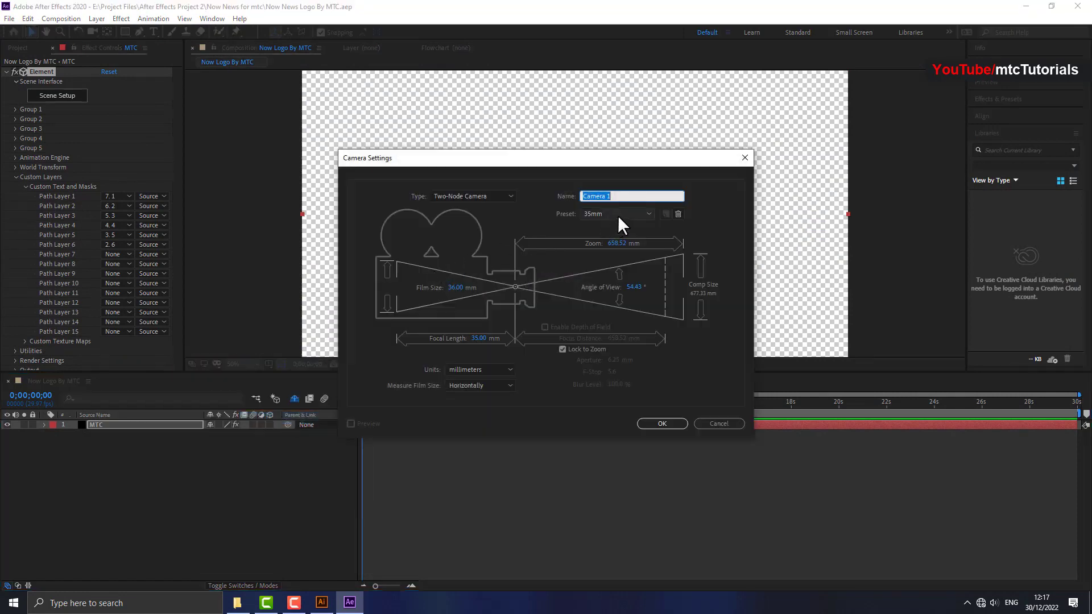
{"action": "left_click", "coordinate": [618, 215]}
{"action": "left_click", "coordinate": [616, 276]}
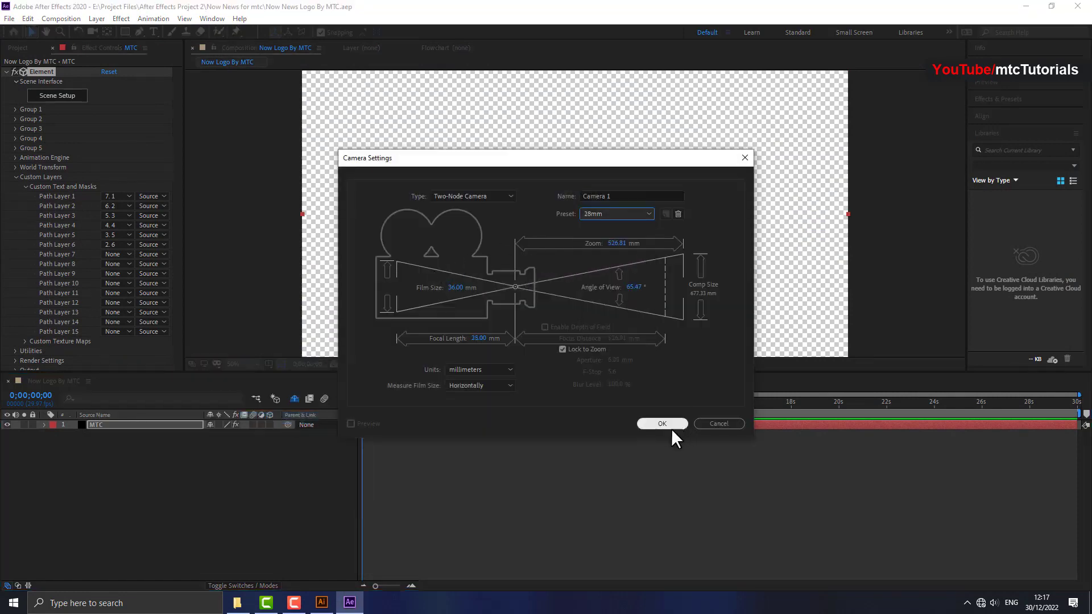
{"action": "left_click", "coordinate": [668, 424]}
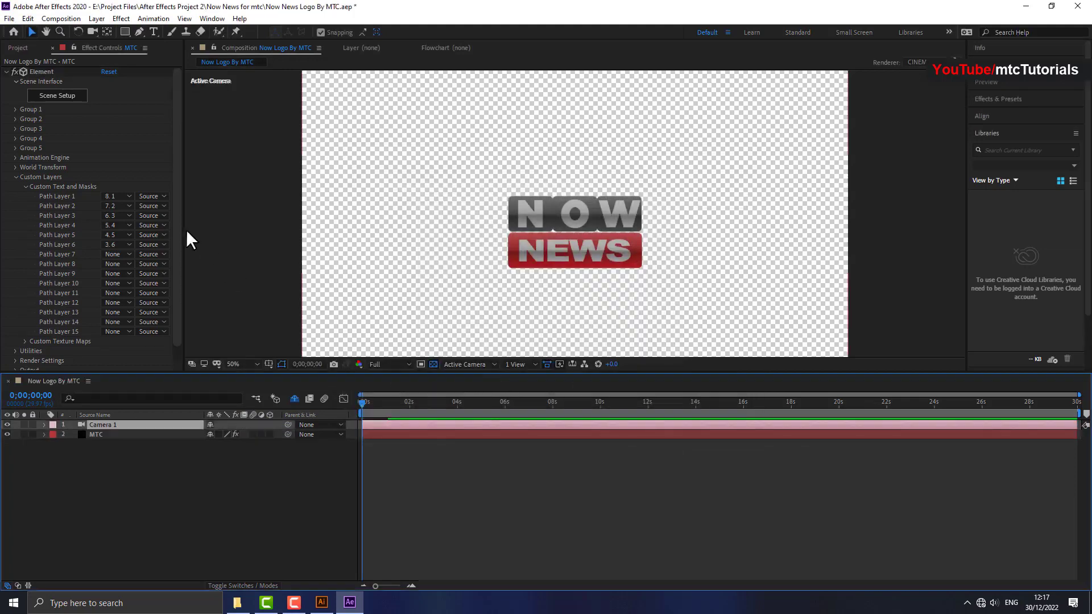
Dolly Camera 1 in so the NOW NEWS logo fills more of the frame.
{"action": "left_click", "coordinate": [92, 31]}
{"action": "scroll", "coordinate": [585, 273], "scroll_direction": "up", "scroll_amount": 3}
{"action": "scroll", "coordinate": [583, 232], "scroll_direction": "up", "scroll_amount": 3}
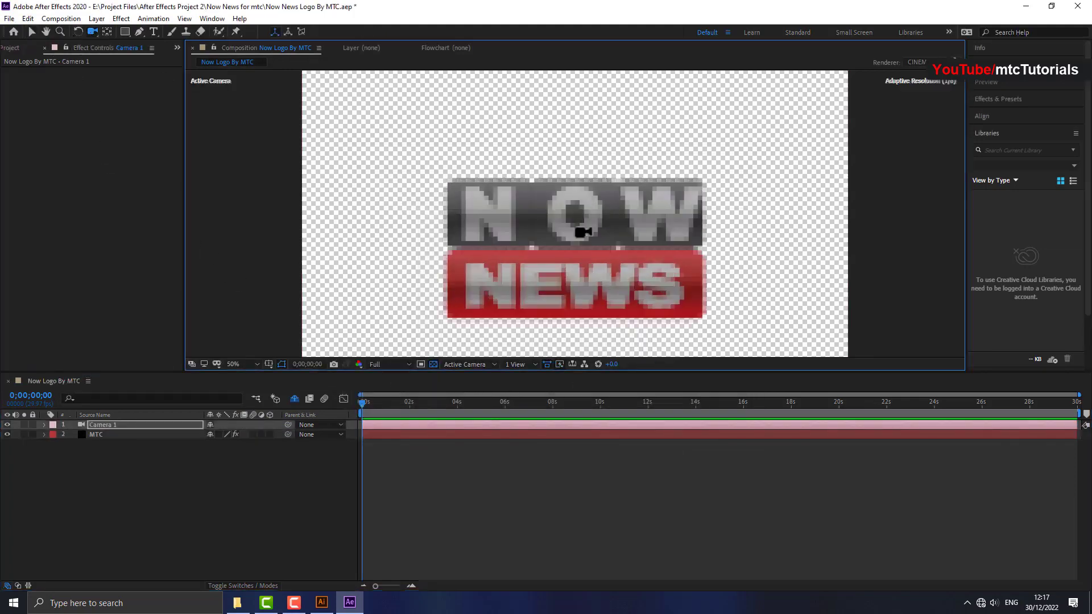
{"action": "left_click_drag", "start_coordinate": [584, 263], "coordinate": [584, 243]}
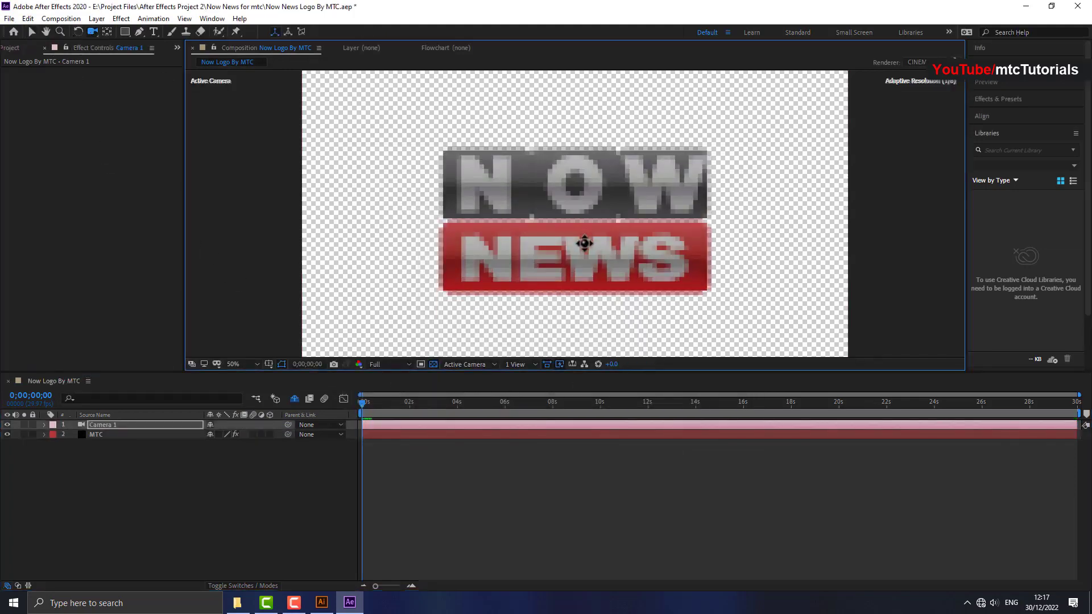
{"action": "left_click", "coordinate": [257, 364]}
Enable ambient occlusion in MTC's Element render settings with SSAO intensity 6.
{"action": "left_click", "coordinate": [246, 382]}
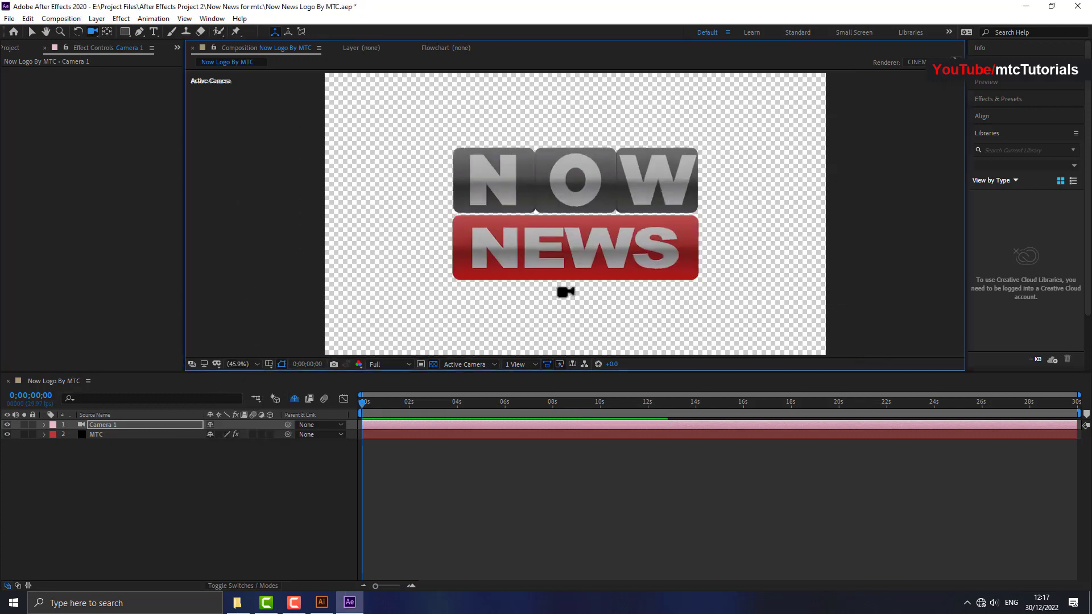
{"action": "left_click", "coordinate": [87, 434]}
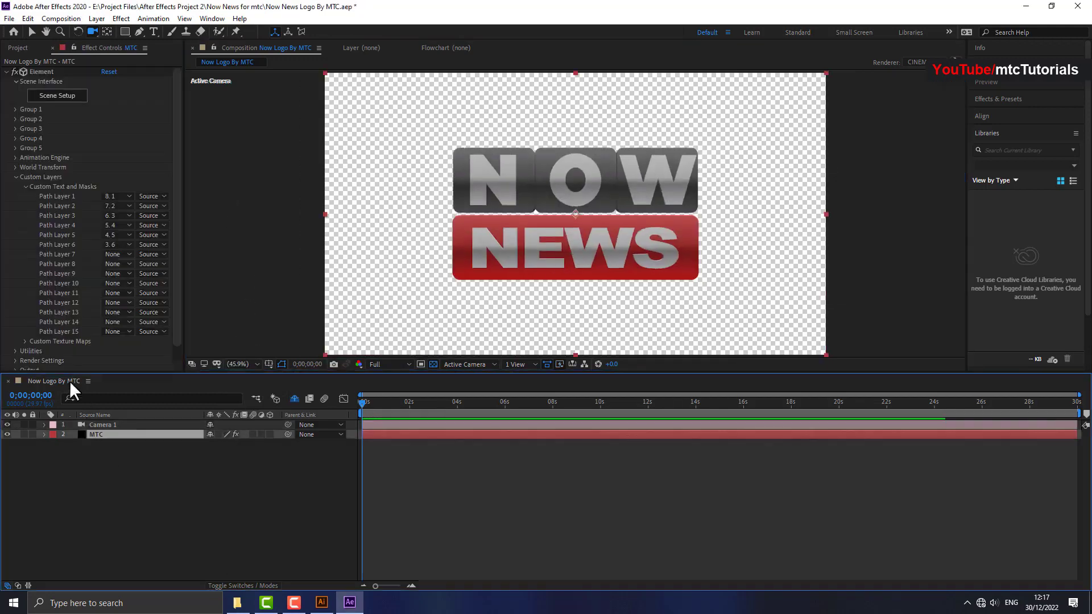
{"action": "scroll", "coordinate": [36, 326], "scroll_direction": "down", "scroll_amount": 2}
{"action": "left_click", "coordinate": [14, 344]}
{"action": "scroll", "coordinate": [31, 326], "scroll_direction": "down", "scroll_amount": 3}
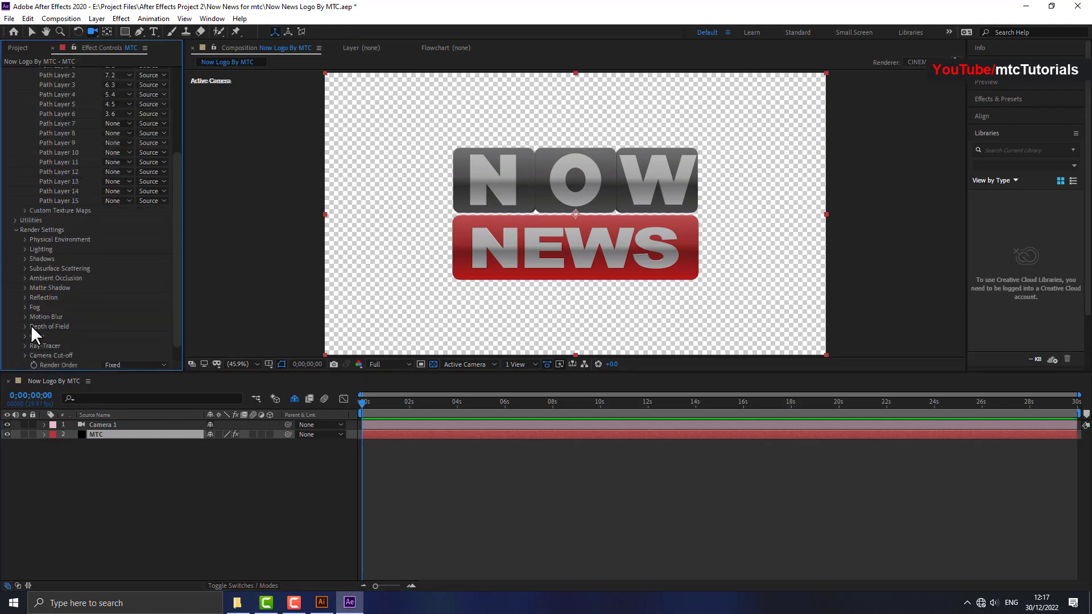
{"action": "left_click", "coordinate": [25, 278]}
{"action": "left_click", "coordinate": [24, 278]}
{"action": "left_click", "coordinate": [25, 278]}
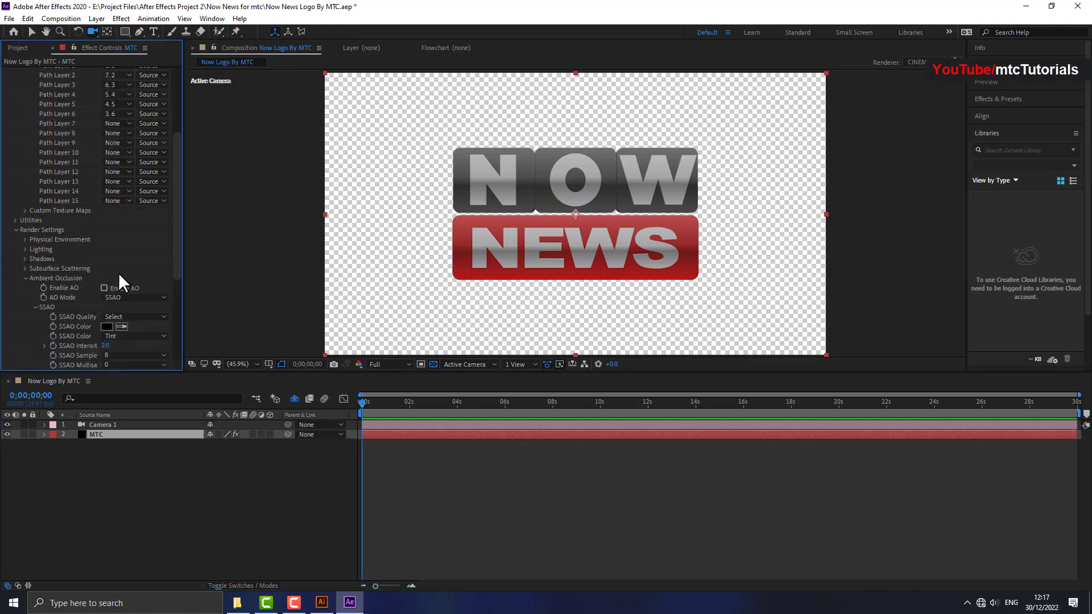
{"action": "scroll", "coordinate": [111, 251], "scroll_direction": "down", "scroll_amount": 2}
{"action": "left_click", "coordinate": [103, 230]}
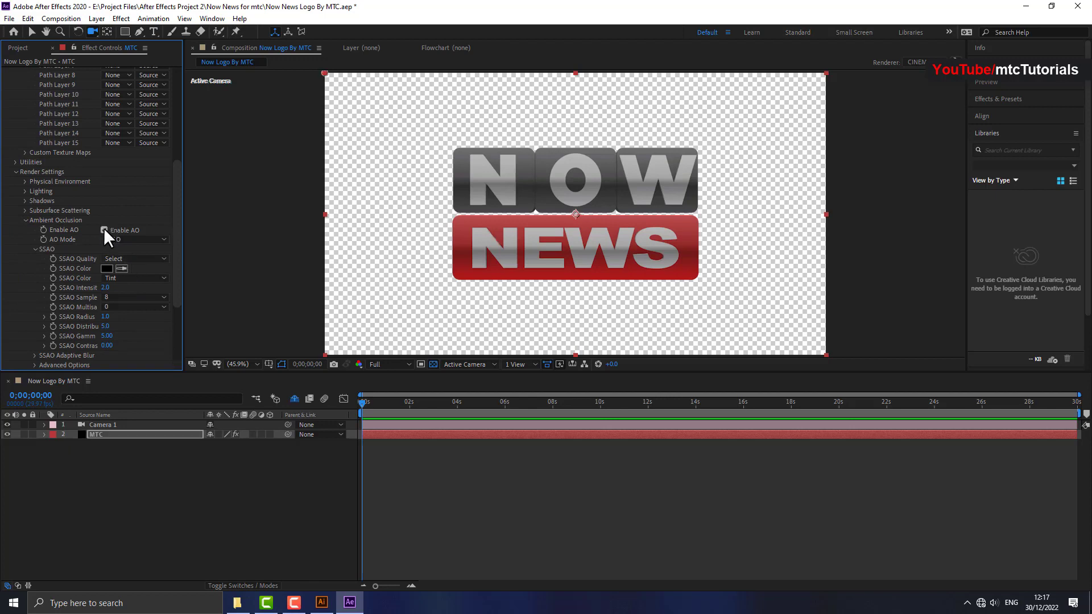
{"action": "left_click", "coordinate": [105, 288]}
{"action": "type", "text": "6"}
{"action": "key", "text": "Return"}
Add the 100 Ambient lighting preset under Lighting.
{"action": "left_click", "coordinate": [25, 191]}
{"action": "left_click", "coordinate": [110, 219]}
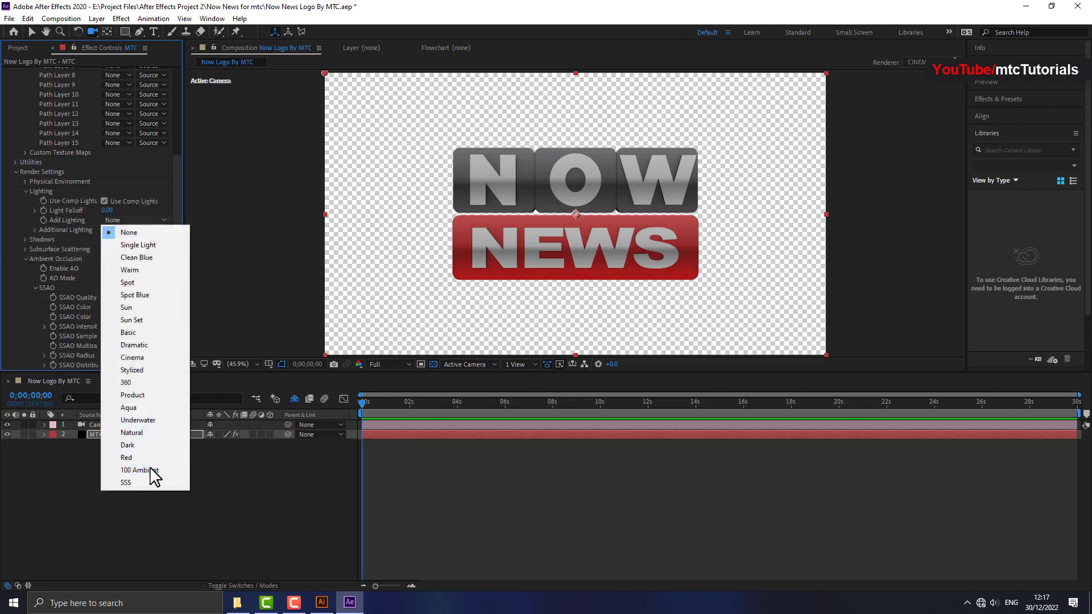
{"action": "left_click", "coordinate": [151, 470]}
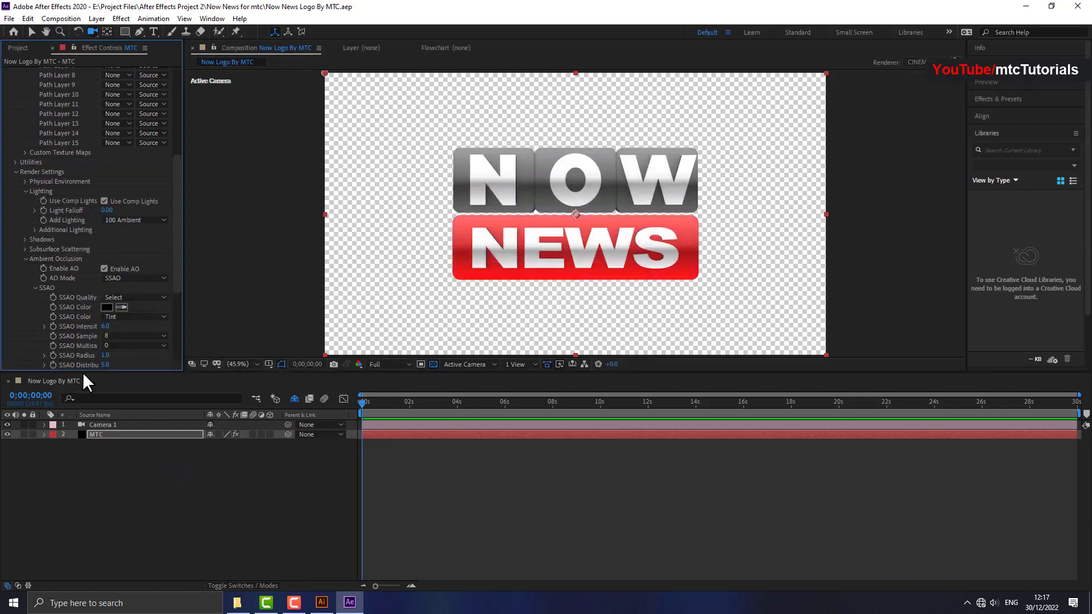
{"action": "scroll", "coordinate": [11, 210], "scroll_direction": "up", "scroll_amount": 1}
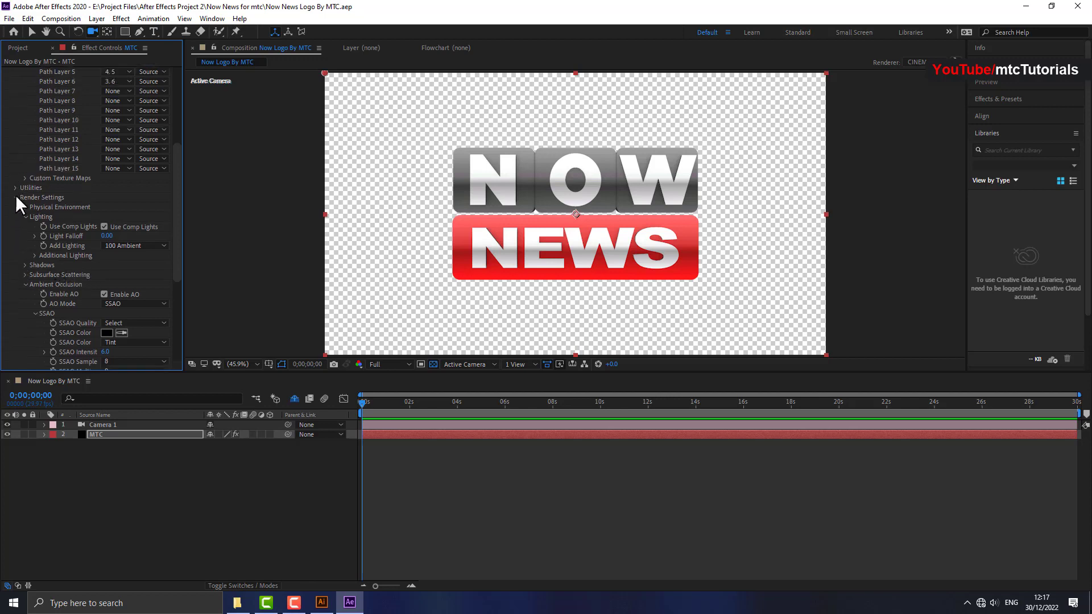
{"action": "left_click", "coordinate": [14, 197]}
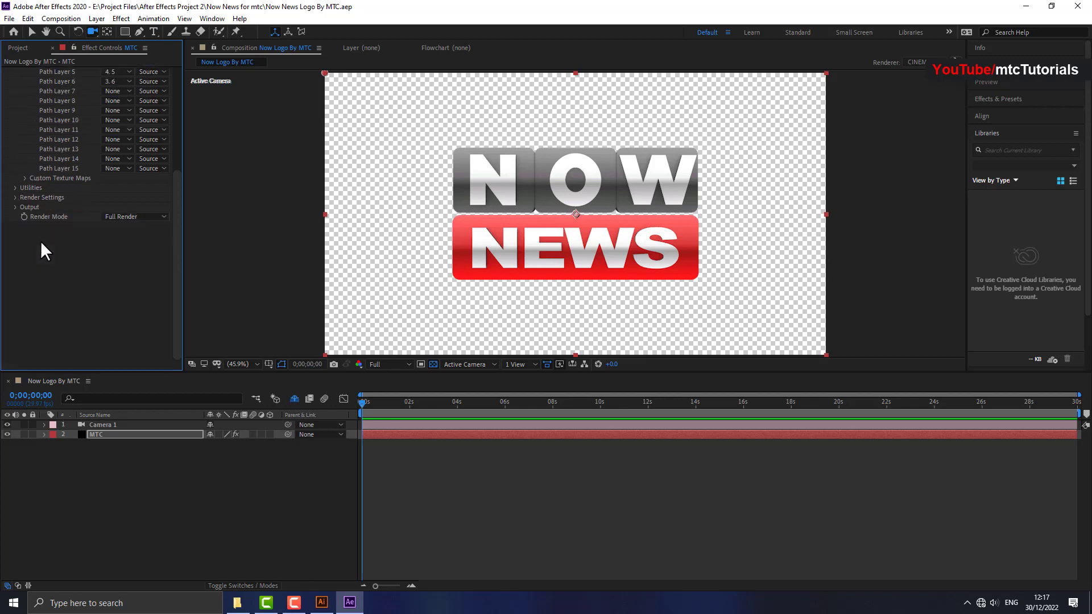
Reveal Group 1 > Aux Channels > Channel 1 rotation properties in the MTC layer.
{"action": "left_click", "coordinate": [41, 436]}
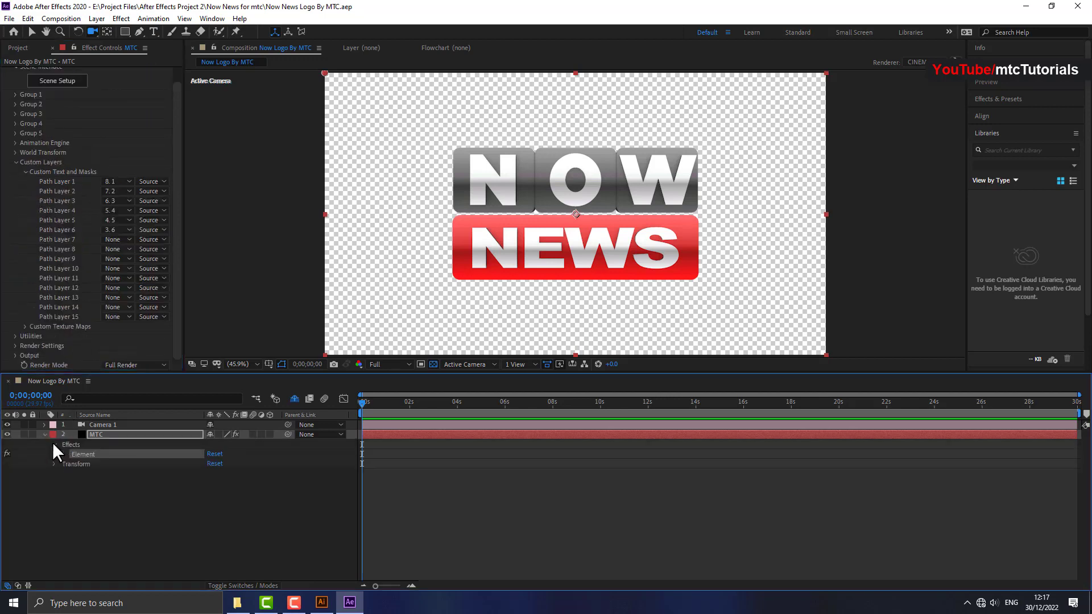
{"action": "left_click", "coordinate": [64, 454]}
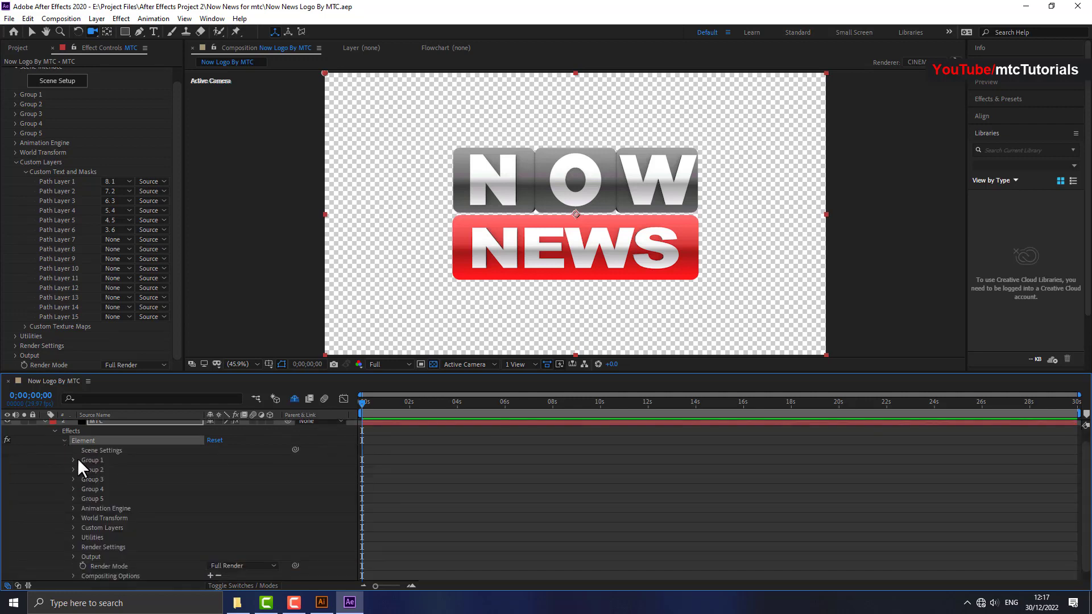
{"action": "left_click", "coordinate": [74, 459]}
{"action": "left_click", "coordinate": [82, 498]}
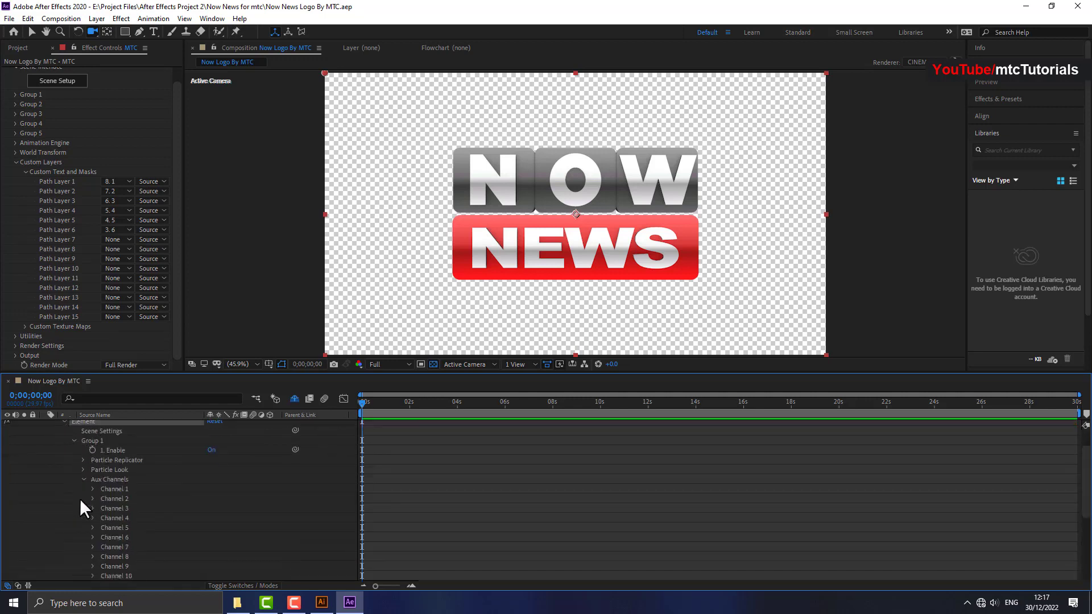
{"action": "left_click", "coordinate": [91, 489]}
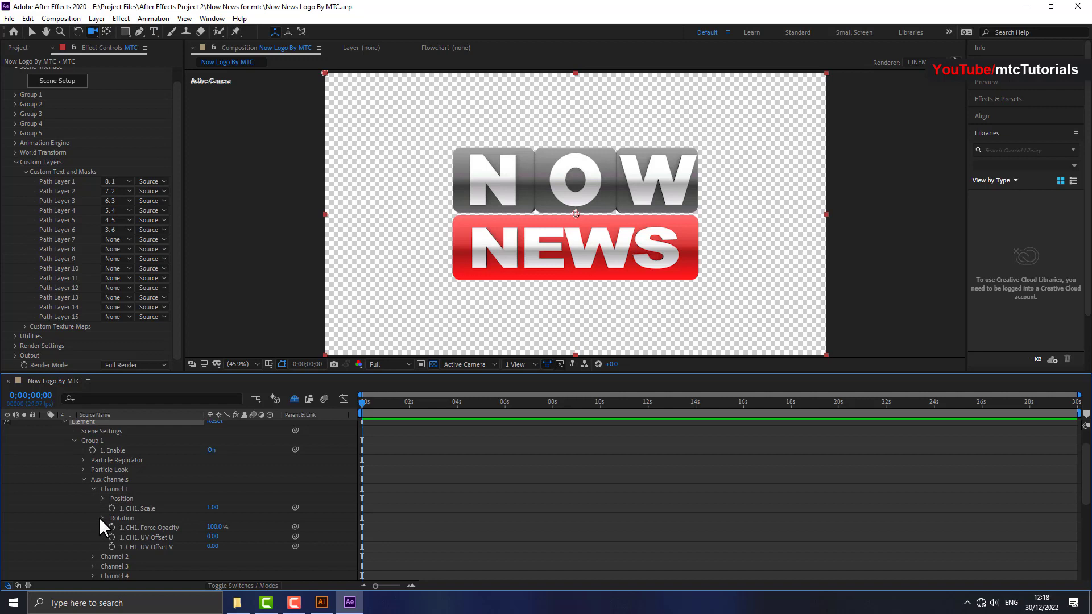
{"action": "left_click", "coordinate": [100, 517]}
{"action": "left_click_drag", "start_coordinate": [221, 528], "coordinate": [308, 534]}
{"action": "key", "text": "ctrl+z"}
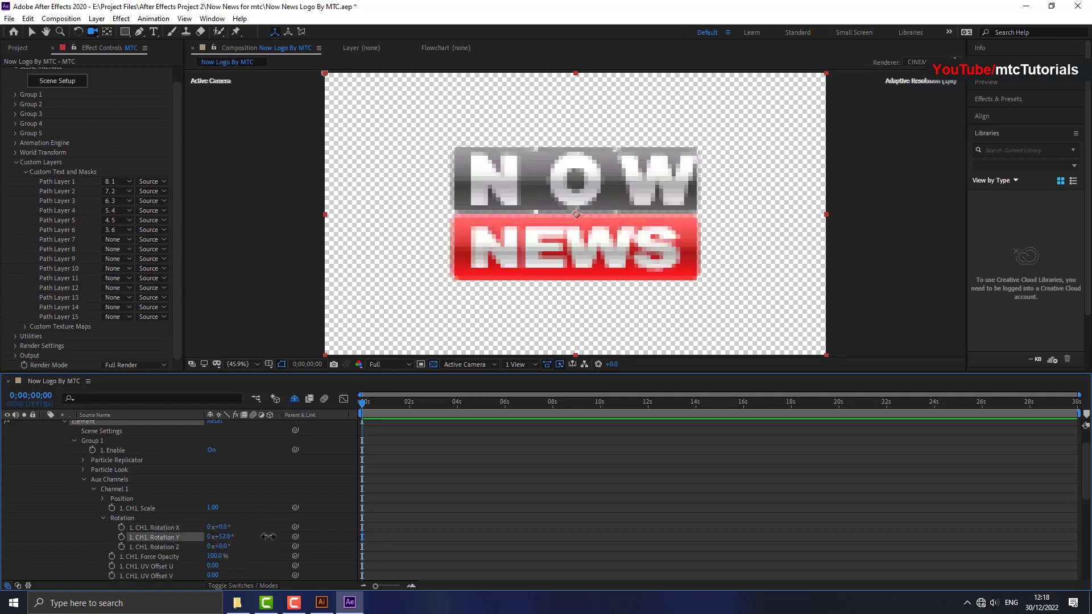
{"action": "key", "text": "ctrl+z"}
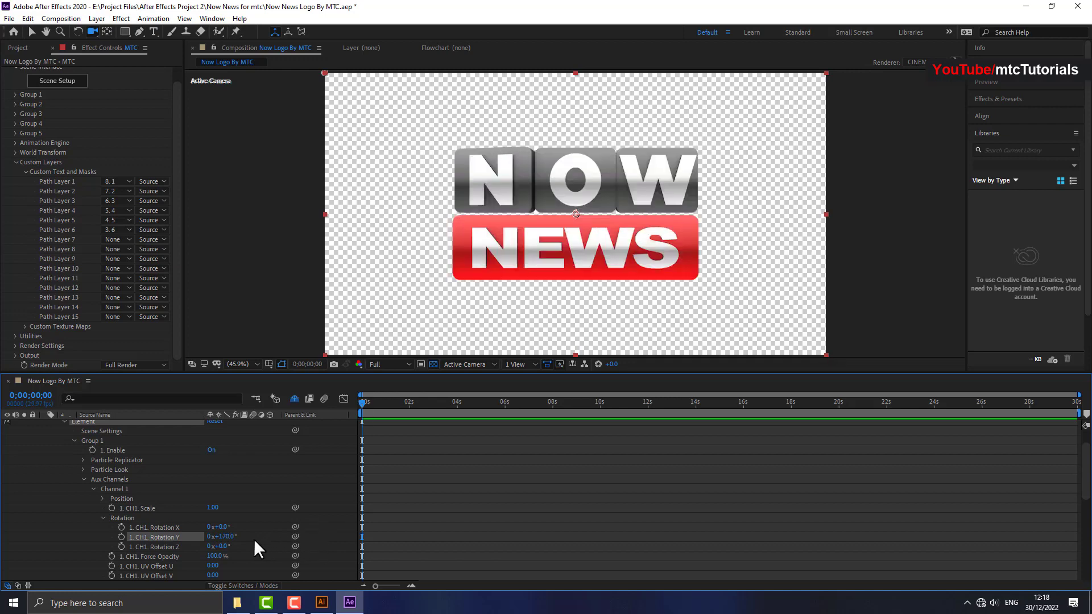
Keyframe Channel 1 Rotation Y from 0° at 0s to 180° near 2 seconds.
{"action": "left_click", "coordinate": [122, 536]}
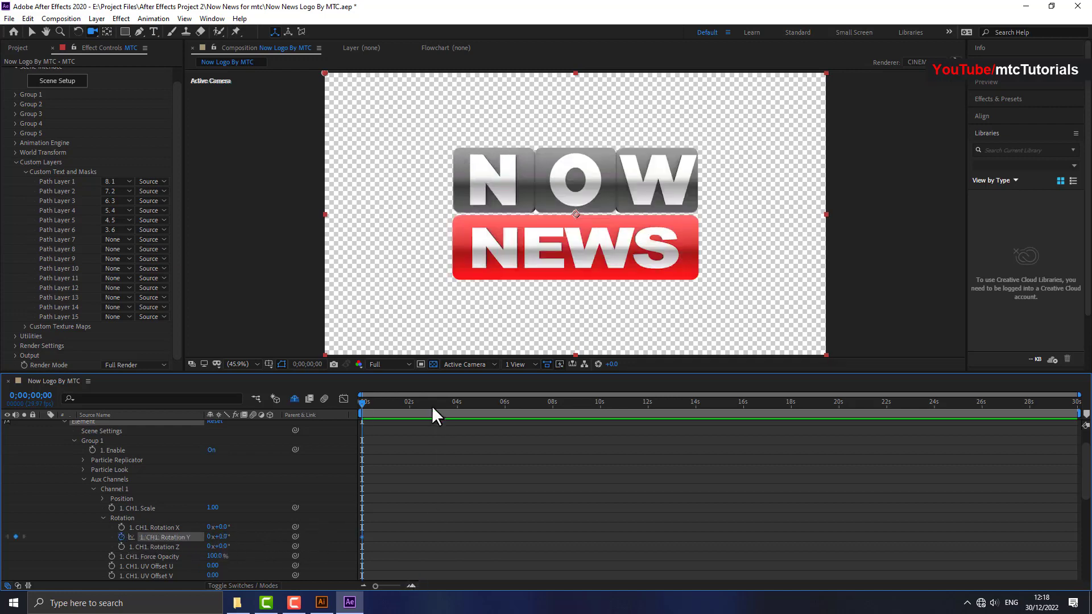
{"action": "left_click", "coordinate": [408, 406]}
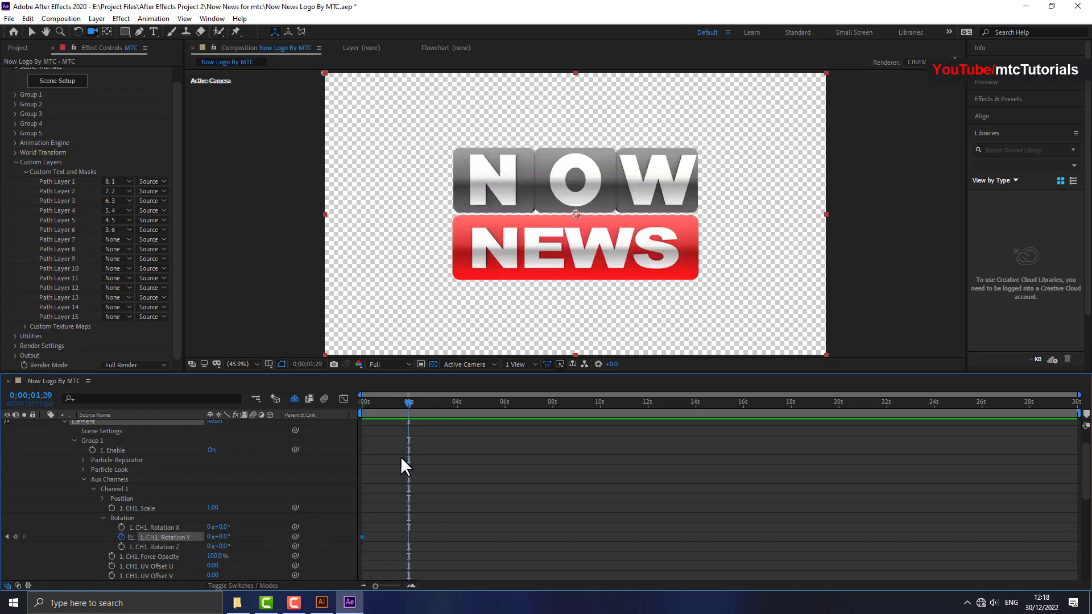
{"action": "key", "text": "equal"}
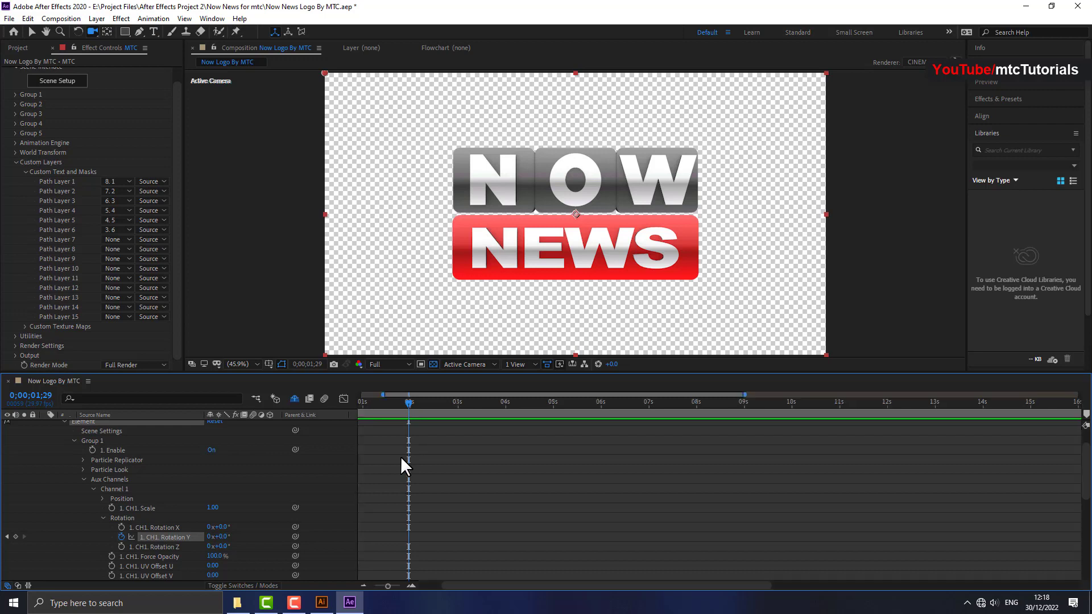
{"action": "left_click_drag", "start_coordinate": [469, 585], "coordinate": [425, 587]}
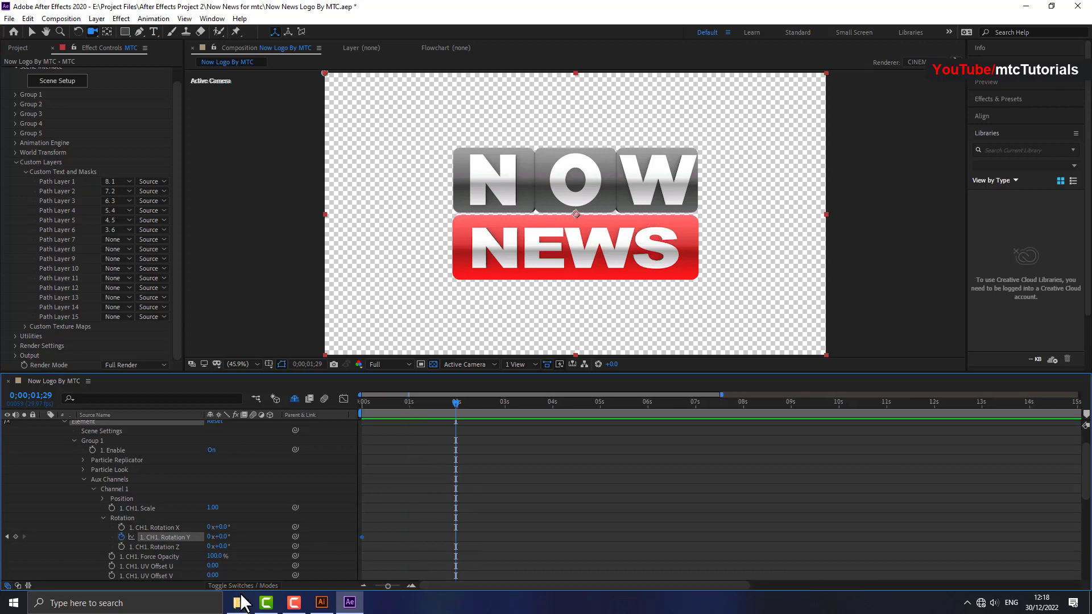
{"action": "left_click_drag", "start_coordinate": [219, 539], "coordinate": [325, 537]}
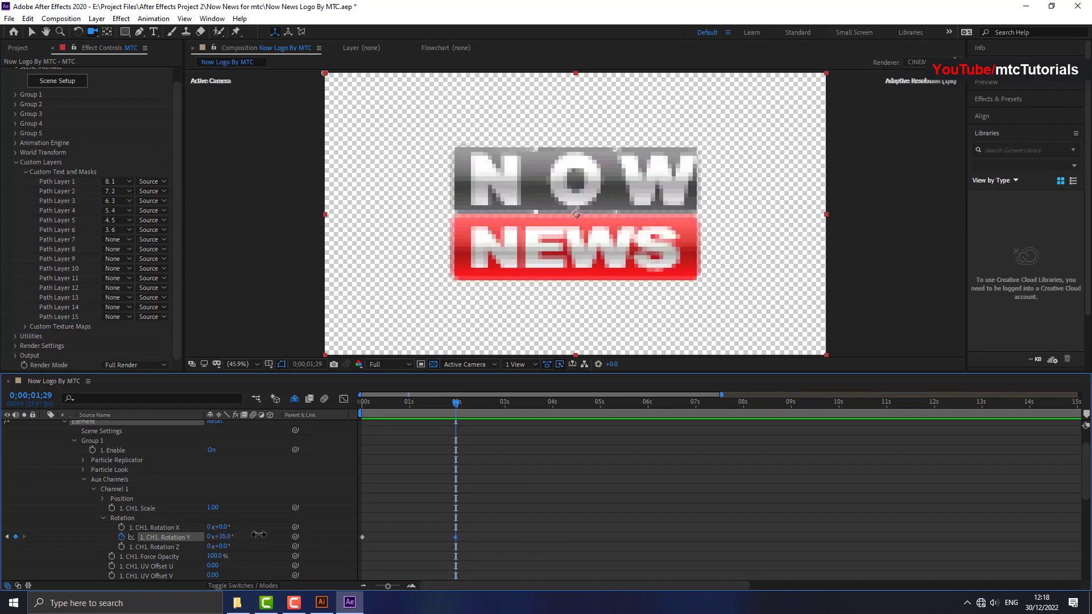
{"action": "left_click", "coordinate": [224, 537]}
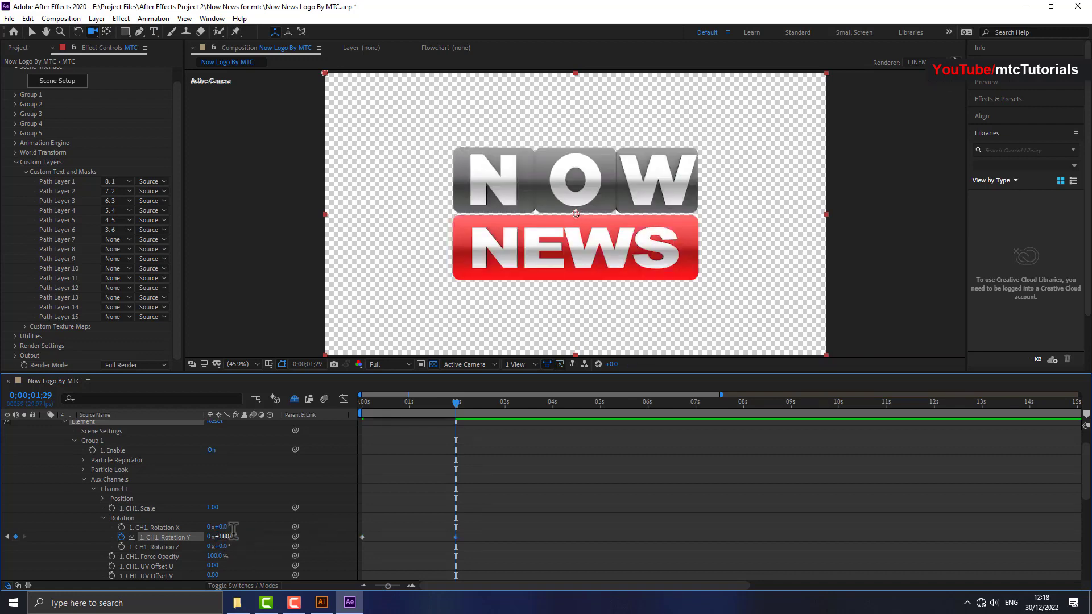
{"action": "key", "text": "Return"}
Keyframe Channel 2 Rotation Y from 0° at 0s to 180° at 1:29.
{"action": "key", "text": "Home"}
{"action": "scroll", "coordinate": [147, 509], "scroll_direction": "down", "scroll_amount": 4}
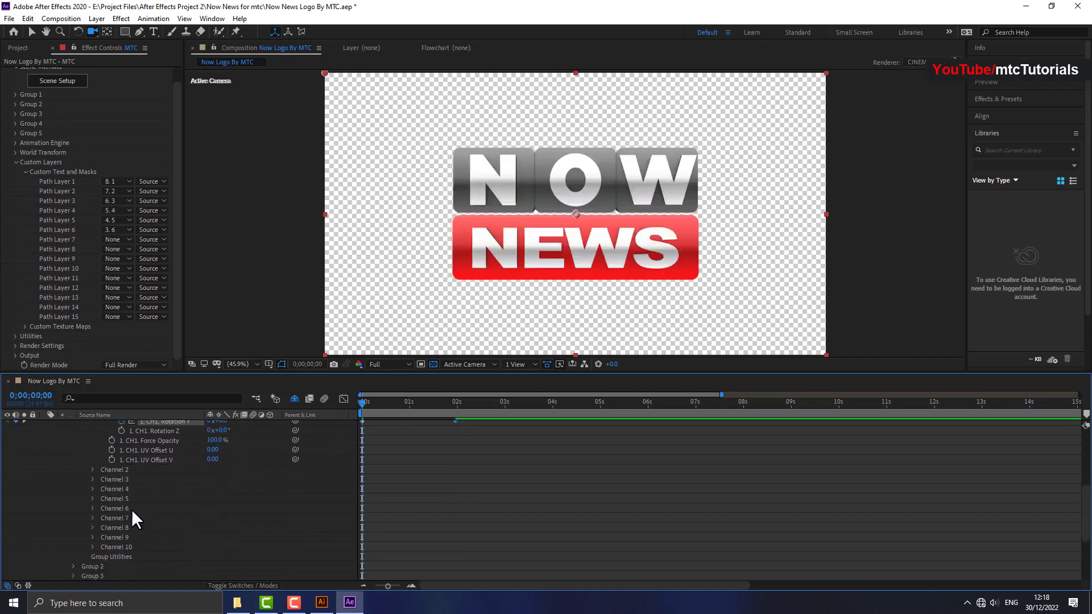
{"action": "left_click", "coordinate": [93, 470]}
{"action": "left_click", "coordinate": [102, 499]}
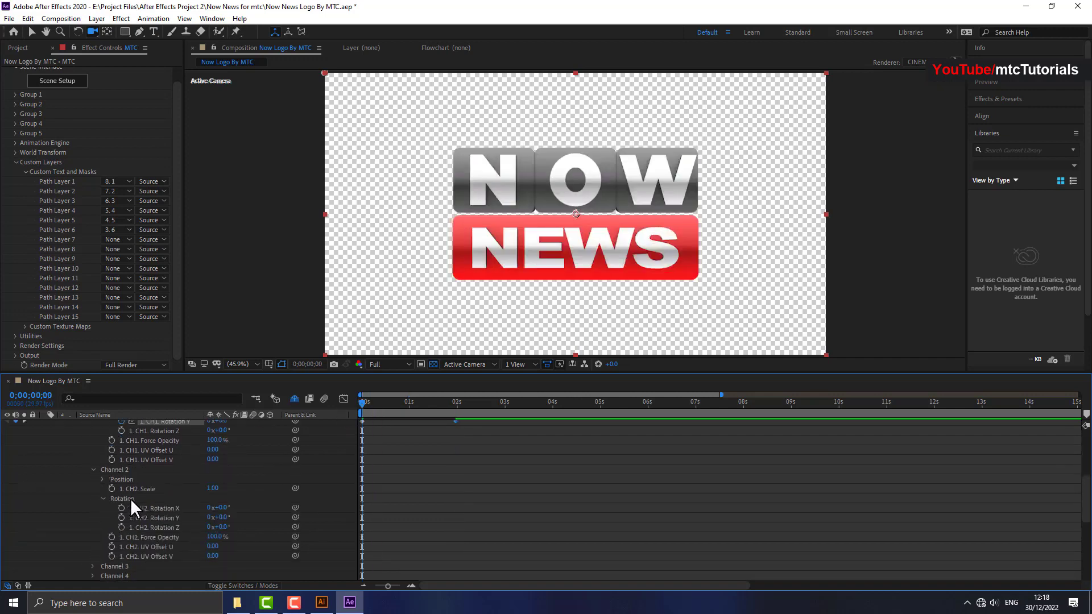
{"action": "scroll", "coordinate": [131, 499], "scroll_direction": "up", "scroll_amount": 1}
{"action": "left_click", "coordinate": [121, 546]}
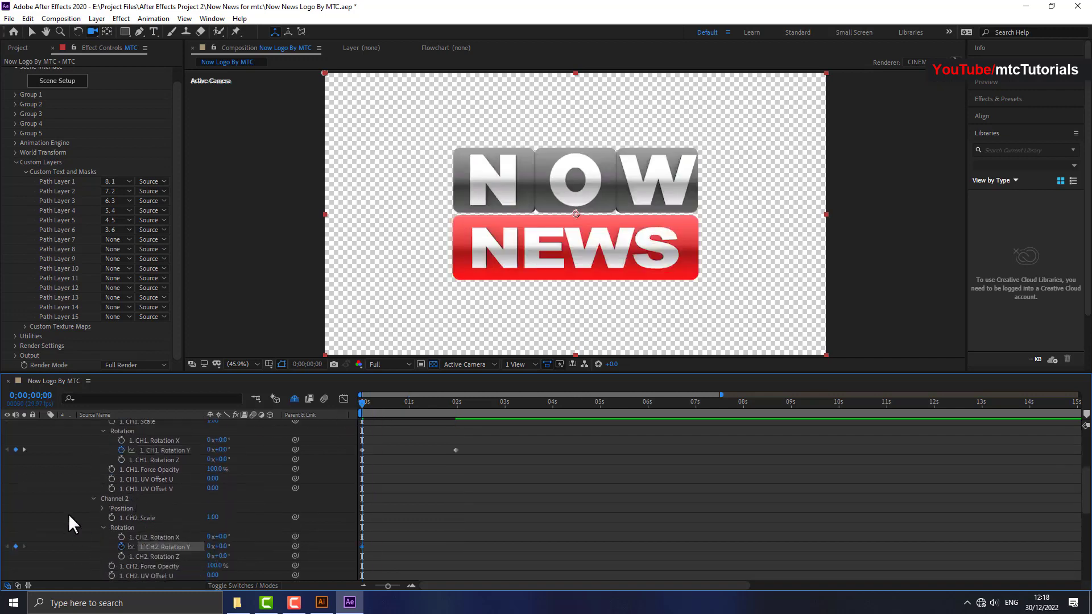
{"action": "key", "text": "k"}
{"action": "left_click", "coordinate": [223, 547]}
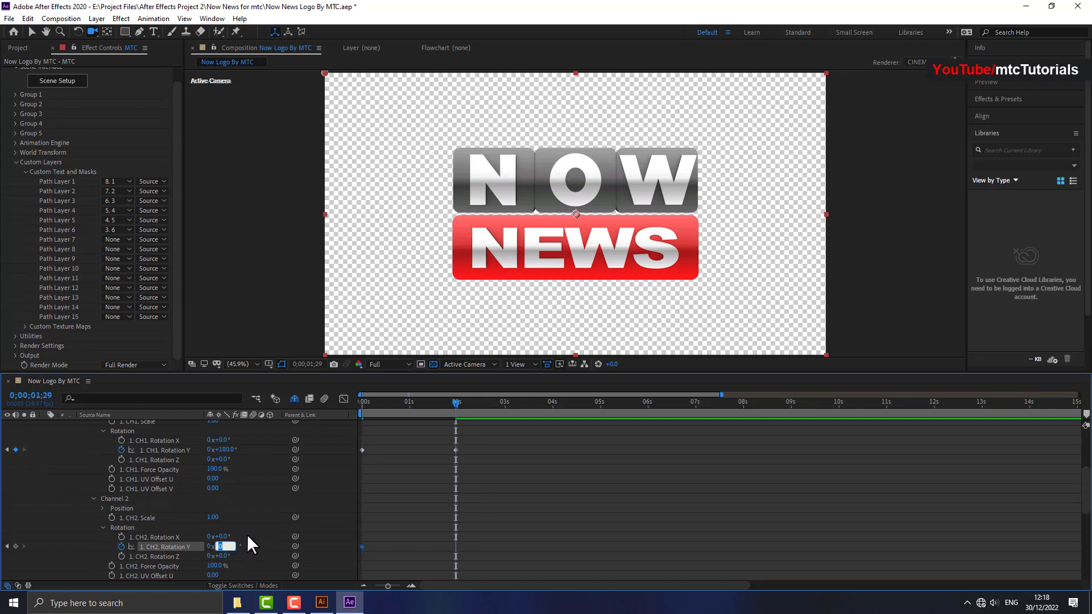
{"action": "key", "text": "Return"}
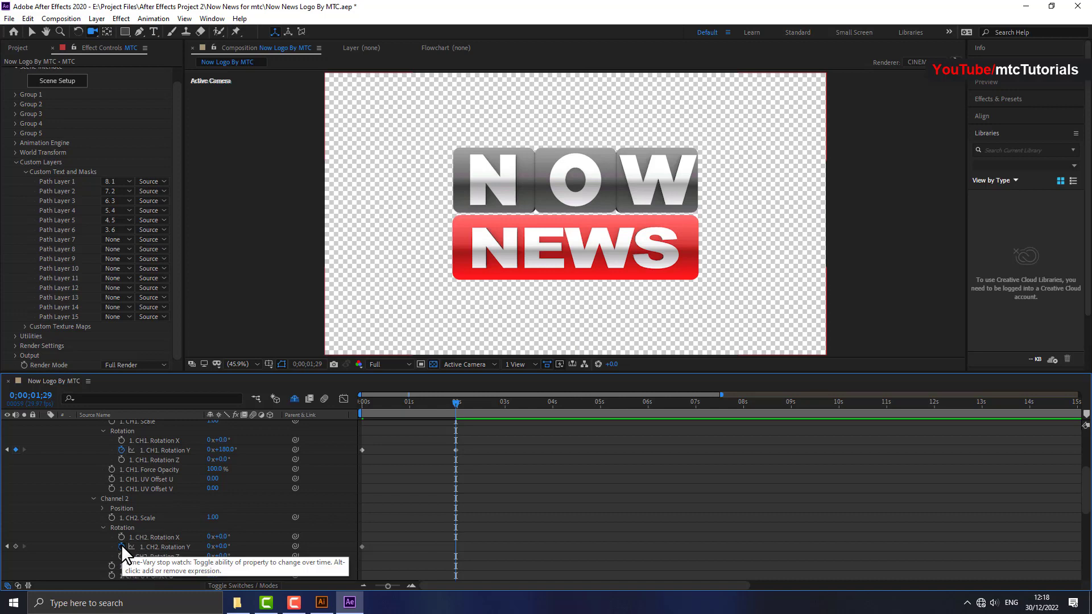
{"action": "left_click", "coordinate": [227, 547]}
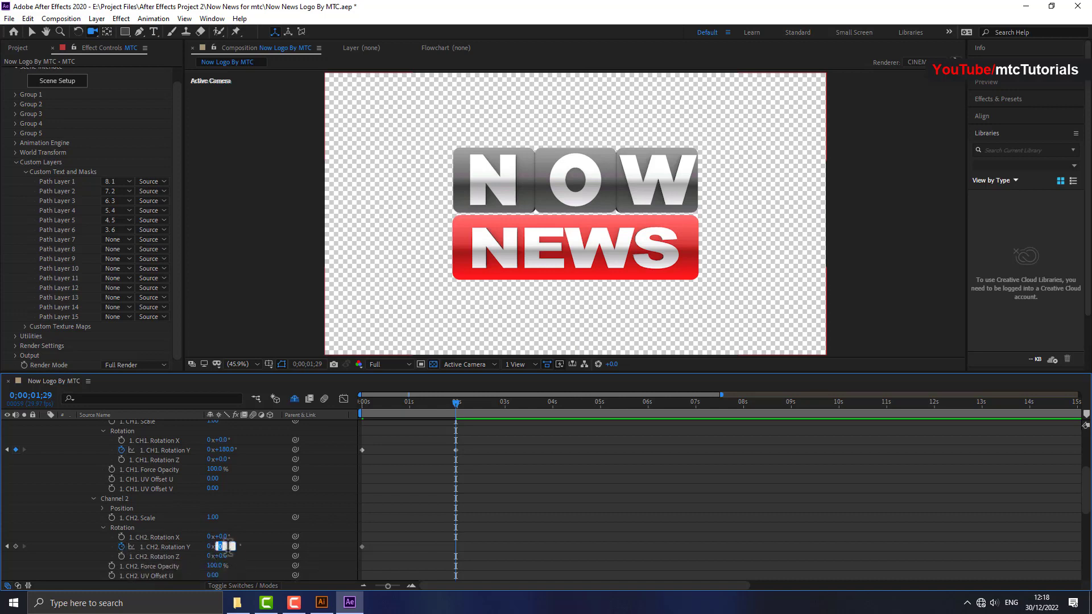
{"action": "type", "text": "180"}
{"action": "key", "text": "Return"}
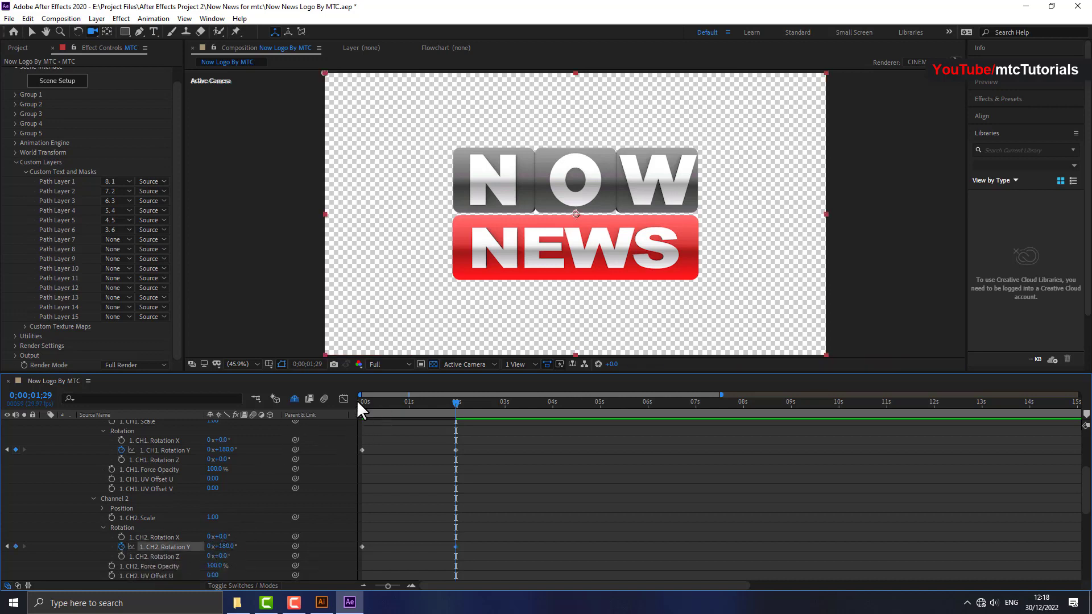
Keyframe Channel 3 Rotation Y from 0° at 0s to 180° at 1:29.
{"action": "left_click", "coordinate": [361, 401]}
{"action": "scroll", "coordinate": [151, 509], "scroll_direction": "down", "scroll_amount": 2}
{"action": "left_click", "coordinate": [91, 537]}
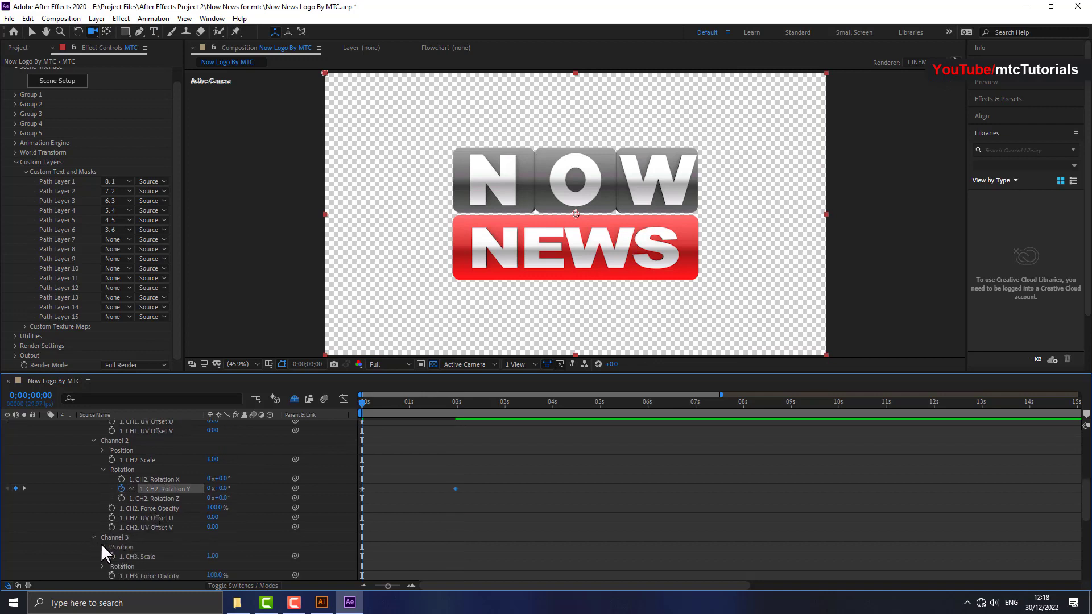
{"action": "scroll", "coordinate": [101, 544], "scroll_direction": "down", "scroll_amount": 1}
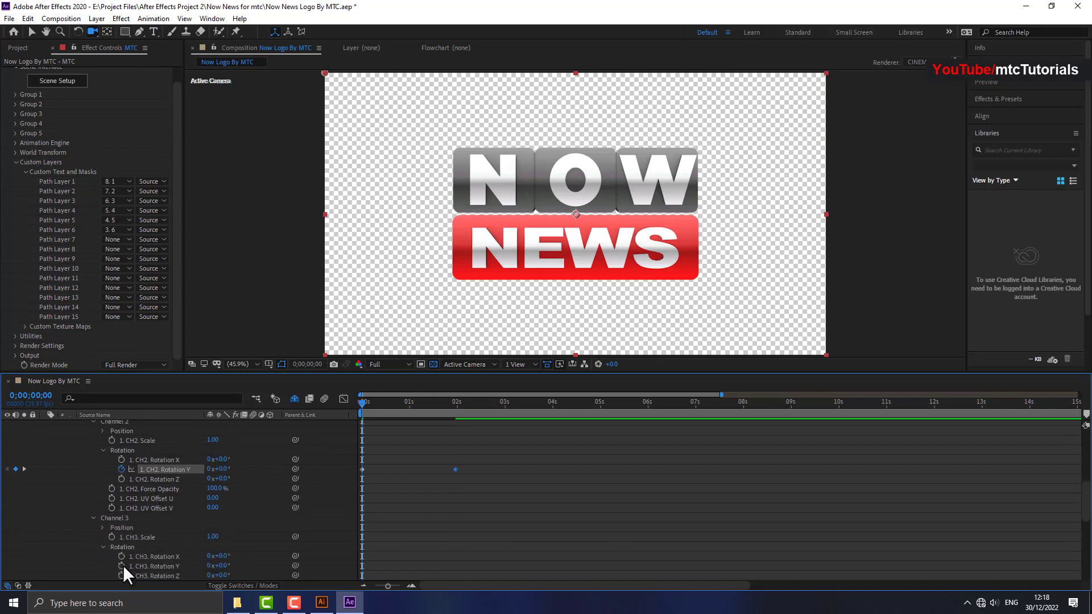
{"action": "left_click", "coordinate": [122, 566]}
{"action": "left_click", "coordinate": [24, 468]}
{"action": "left_click", "coordinate": [223, 566]}
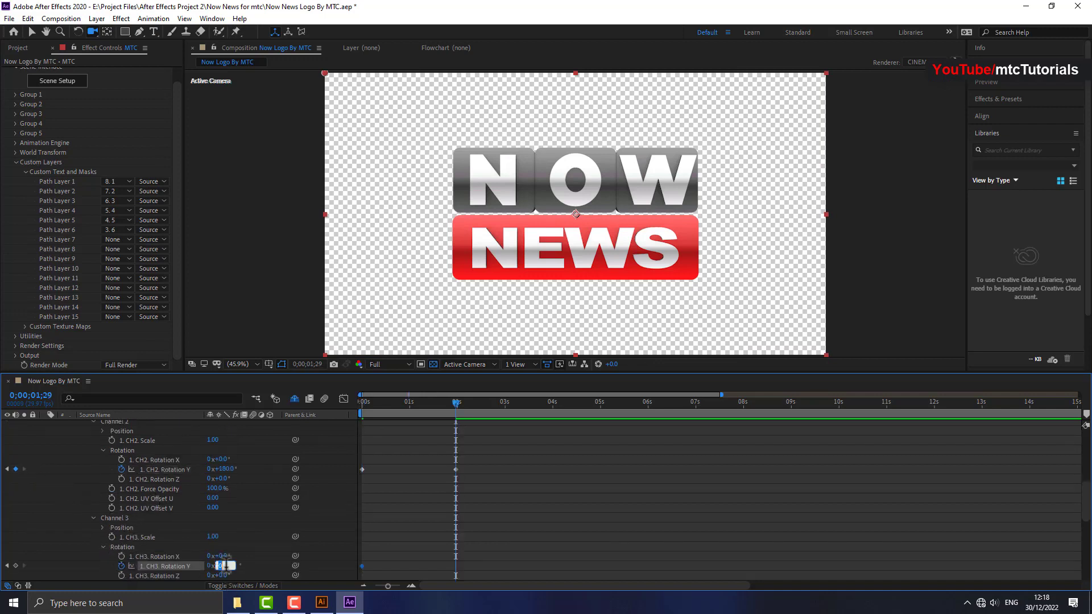
{"action": "type", "text": "180"}
{"action": "key", "text": "Return"}
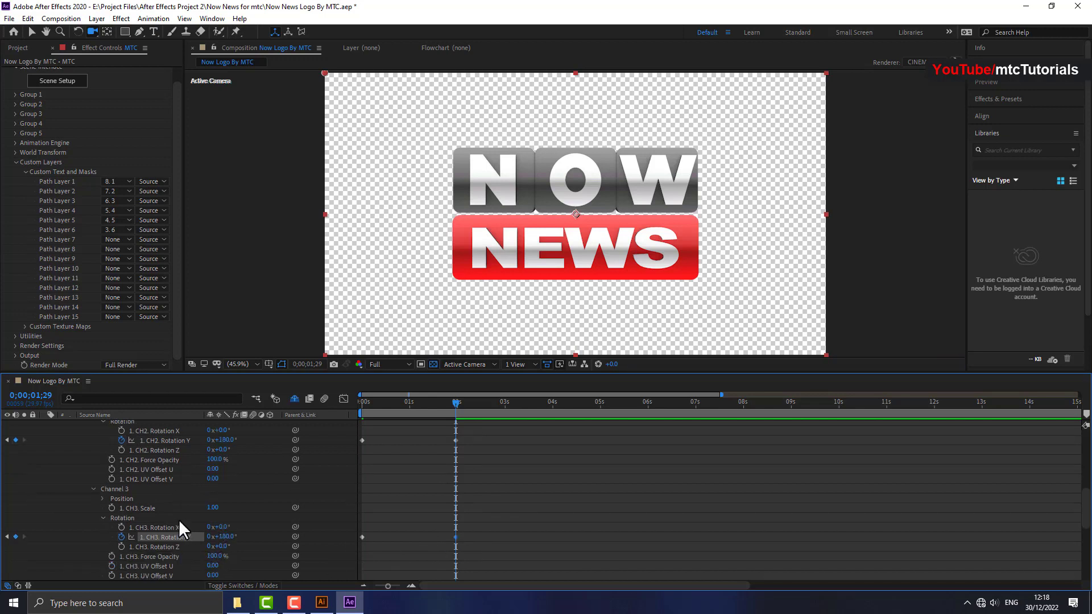
{"action": "scroll", "coordinate": [178, 520], "scroll_direction": "down", "scroll_amount": 3}
{"action": "left_click", "coordinate": [377, 404]}
Keyframe Channel 4 Rotation X from 0° at 0s to 180° at 1:29.
{"action": "key", "text": "Home"}
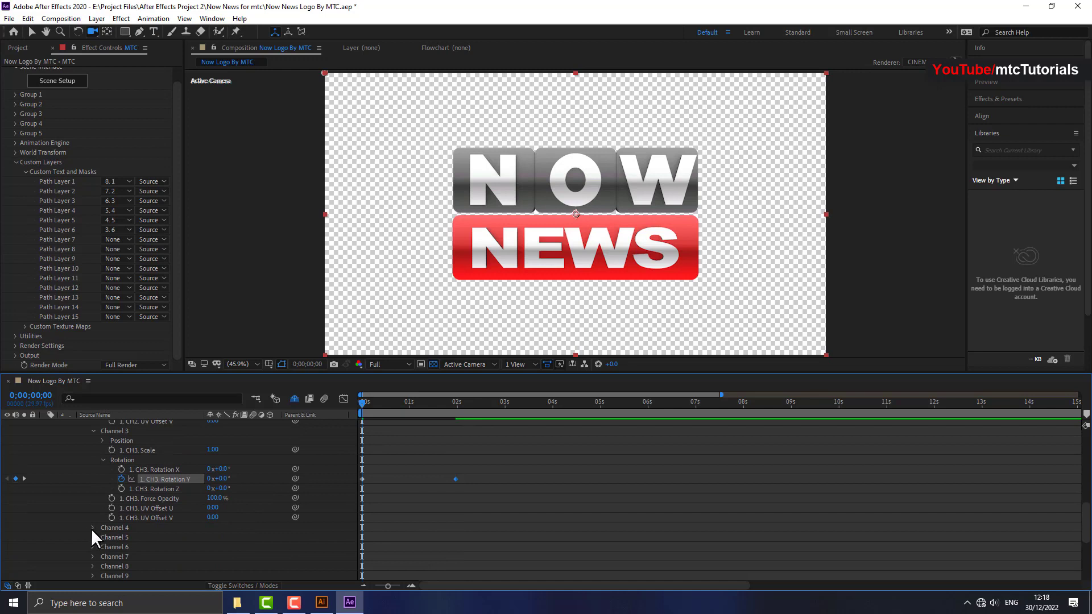
{"action": "left_click", "coordinate": [92, 528]}
{"action": "left_click", "coordinate": [99, 547]}
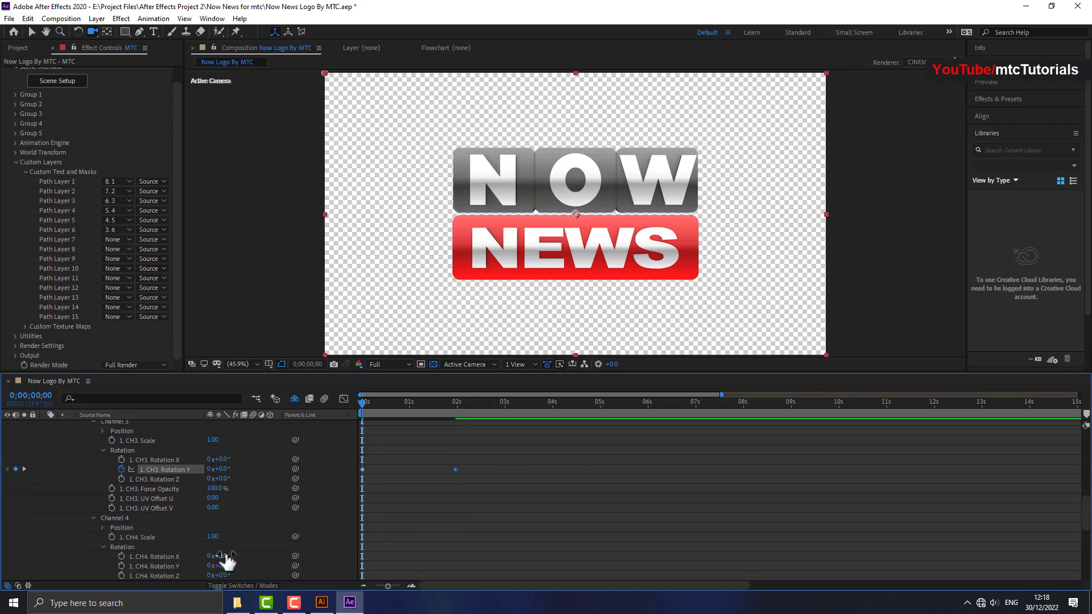
{"action": "left_click_drag", "start_coordinate": [212, 556], "coordinate": [230, 555]}
{"action": "key", "text": "ctrl+z"}
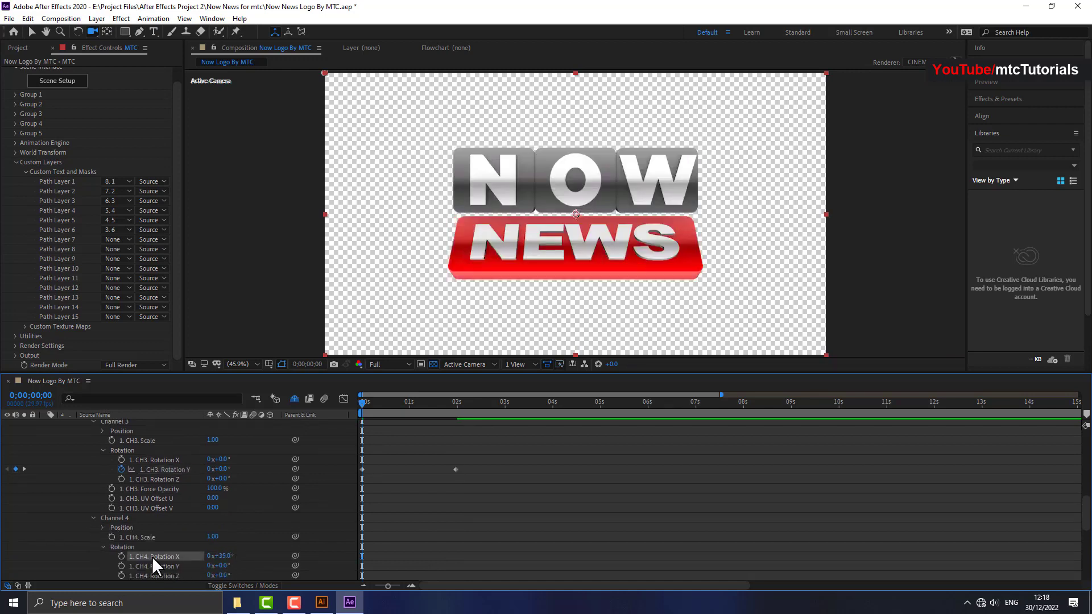
{"action": "left_click", "coordinate": [121, 557]}
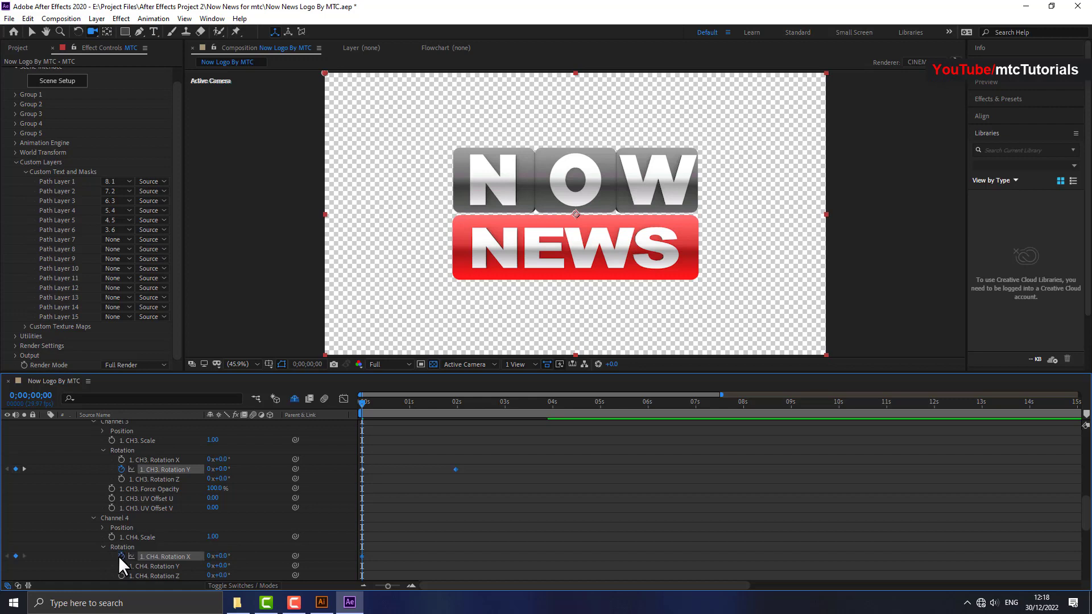
{"action": "left_click", "coordinate": [24, 469]}
{"action": "left_click", "coordinate": [220, 556]}
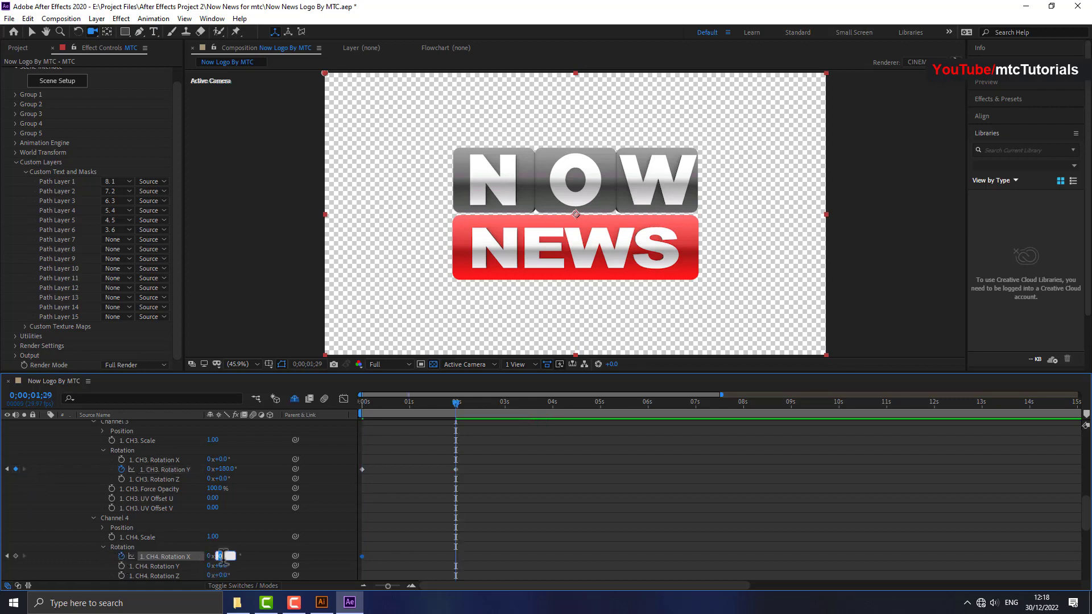
{"action": "type", "text": "180"}
{"action": "key", "text": "Return"}
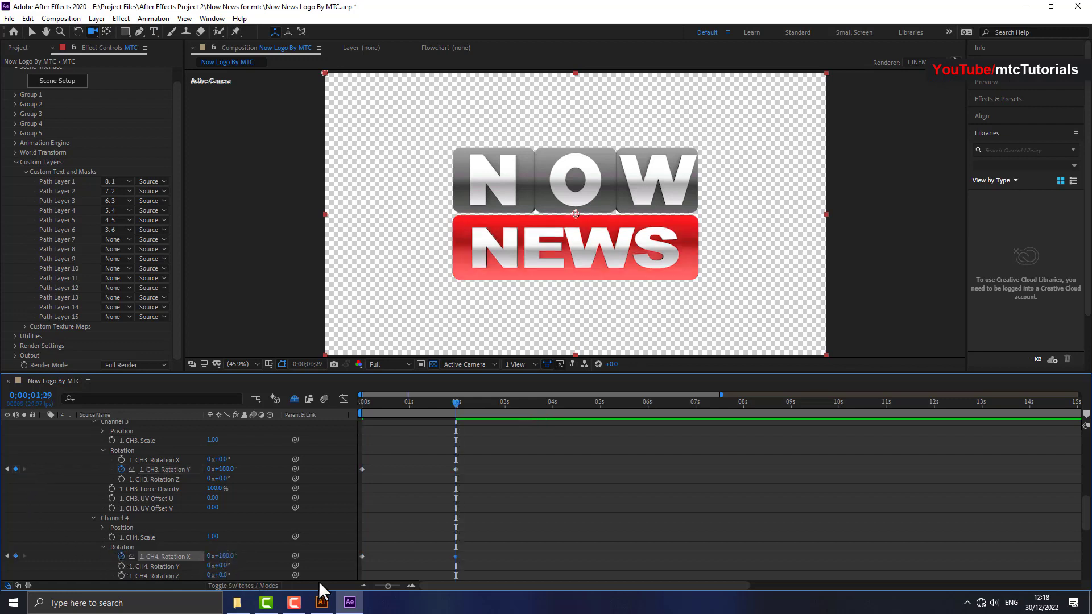
Reveal the rotation keyframes with U and apply Easy Ease to all of them.
{"action": "key", "text": "u"}
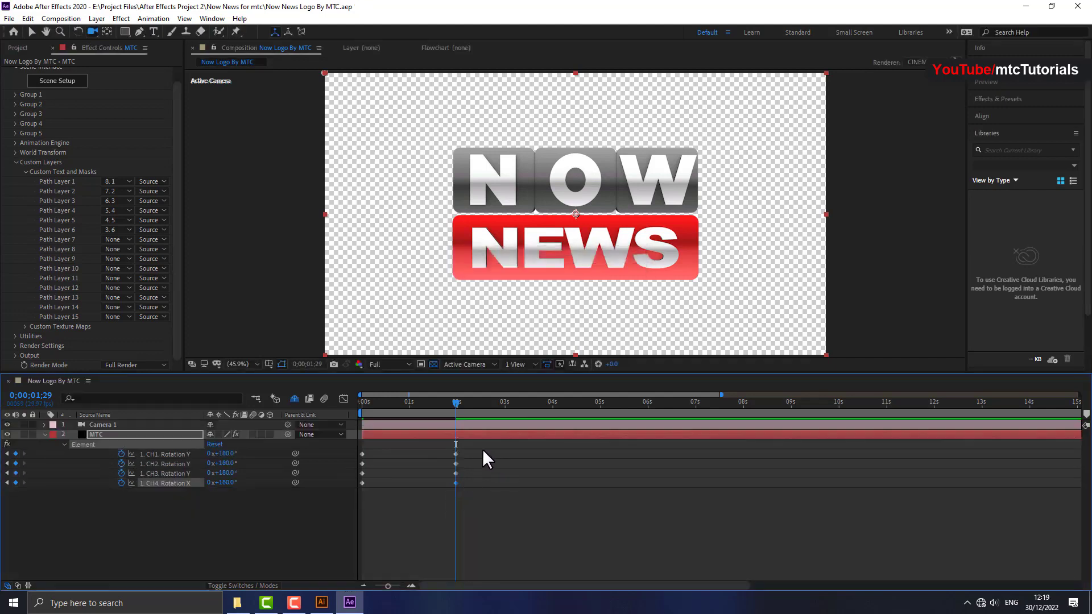
{"action": "left_click_drag", "start_coordinate": [483, 450], "coordinate": [358, 496]}
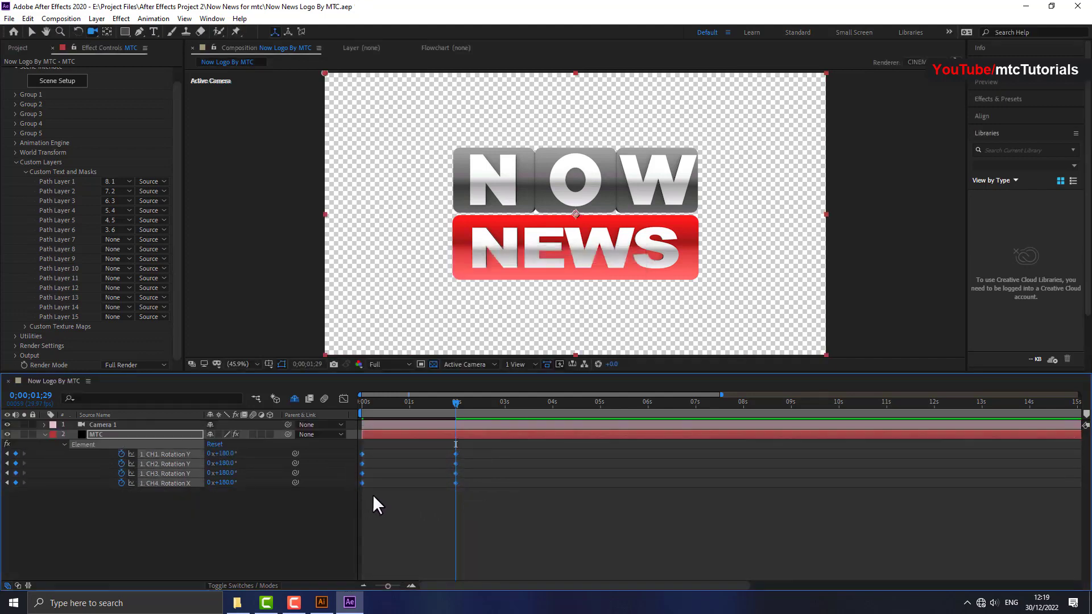
{"action": "right_click", "coordinate": [455, 454]}
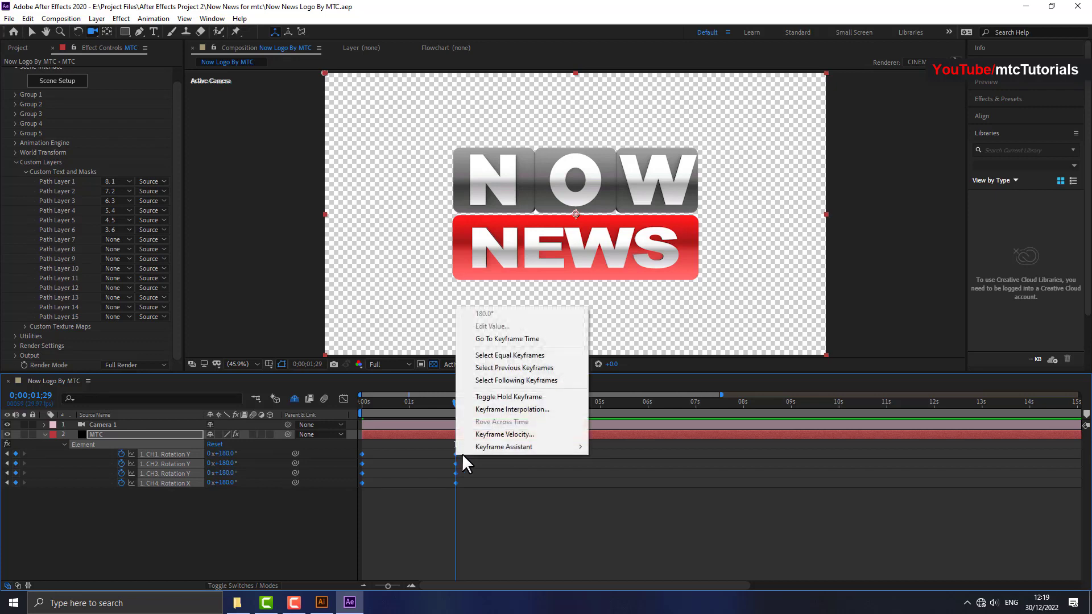
{"action": "mouse_move", "coordinate": [493, 446]}
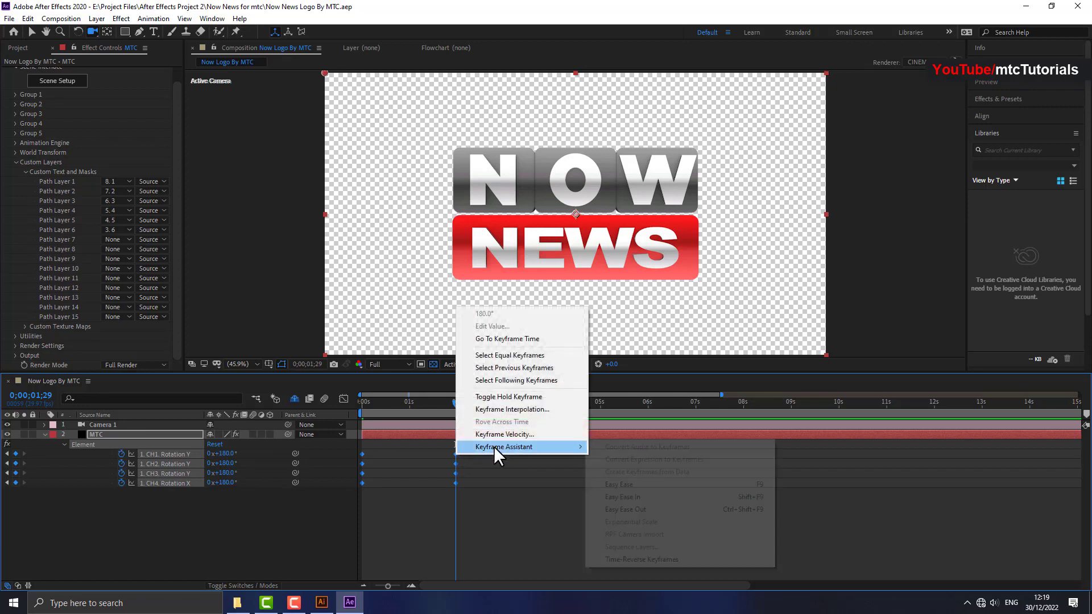
{"action": "left_click", "coordinate": [649, 485]}
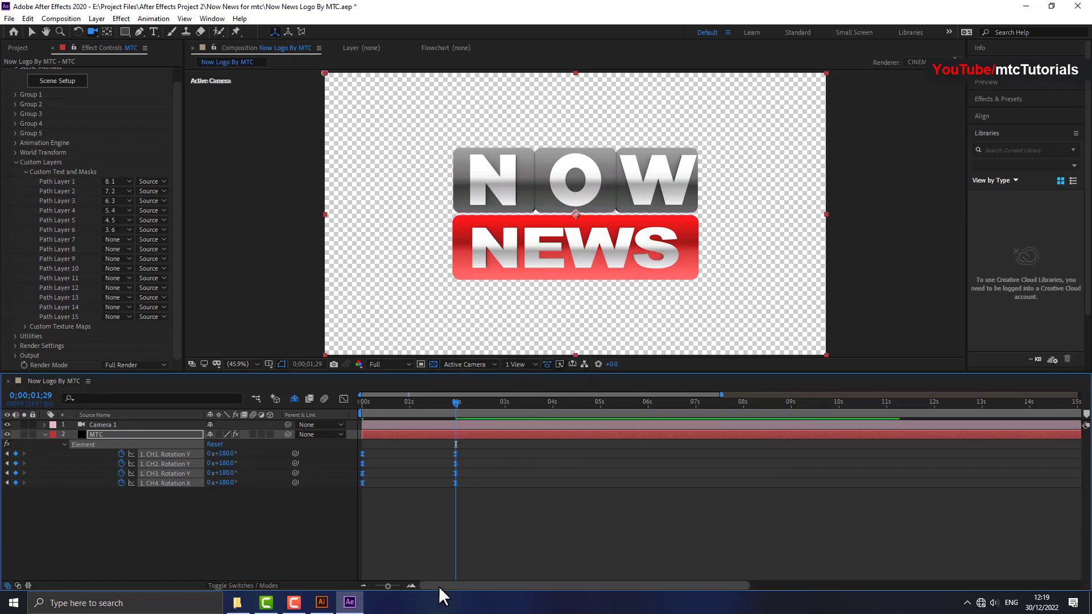
Shift channels 2–4 to start at 10f, channels 3–4 at 20f, and CH4 at 1:00f, then preview.
{"action": "left_click_drag", "start_coordinate": [470, 459], "coordinate": [358, 513]}
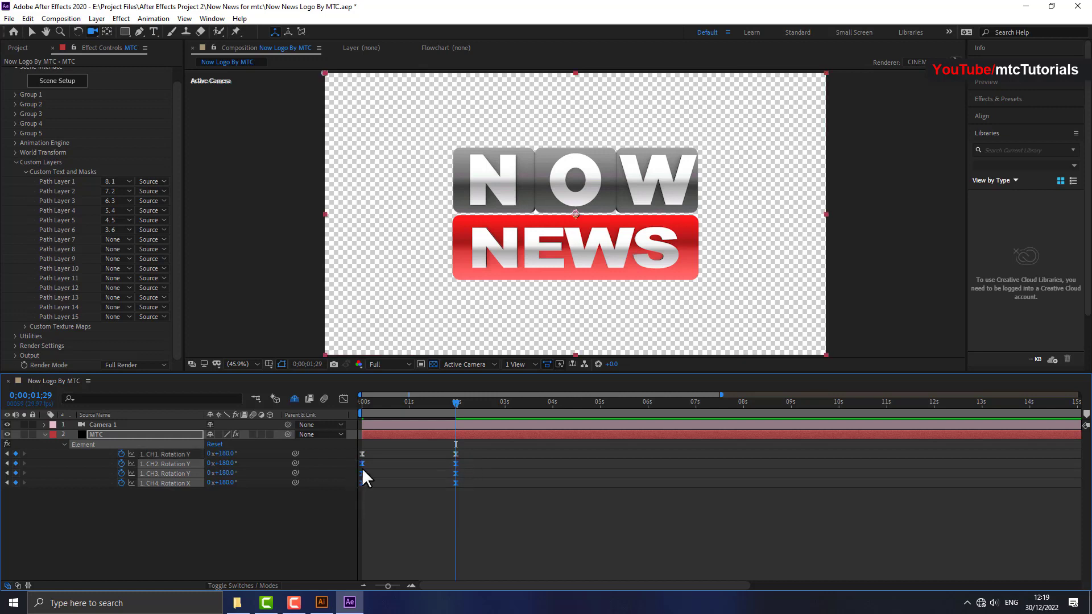
{"action": "left_click_drag", "start_coordinate": [388, 586], "coordinate": [365, 524]}
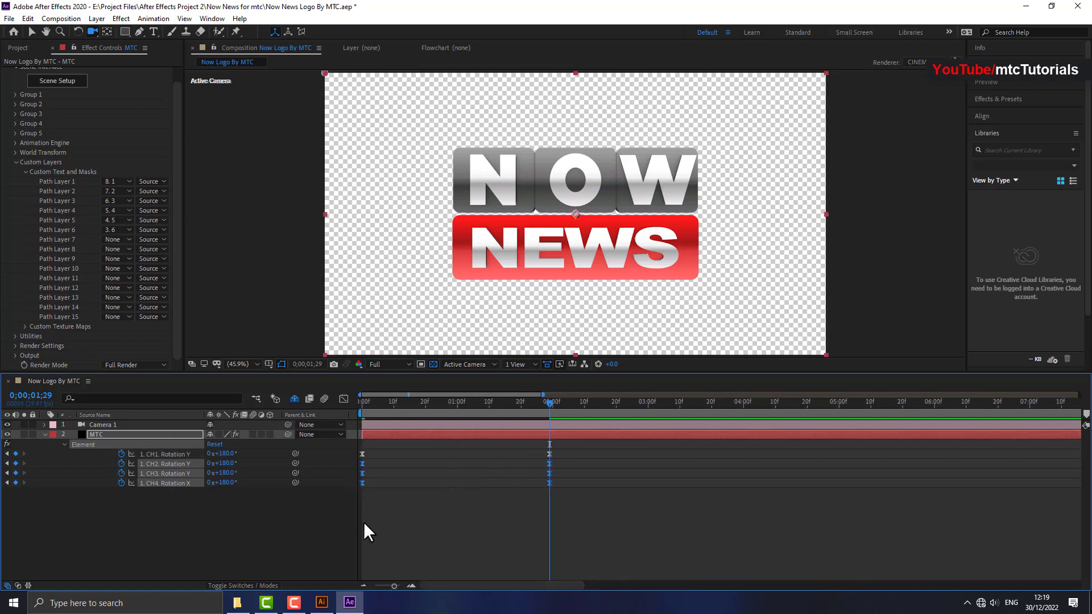
{"action": "left_click", "coordinate": [393, 402]}
{"action": "left_click_drag", "start_coordinate": [362, 464], "coordinate": [394, 465]}
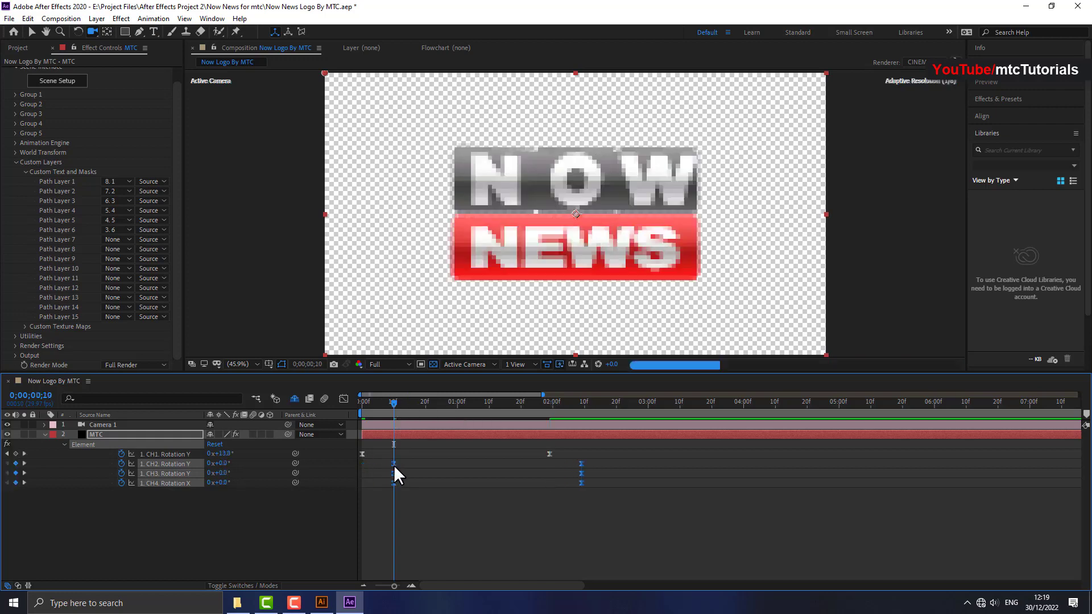
{"action": "left_click", "coordinate": [425, 402]}
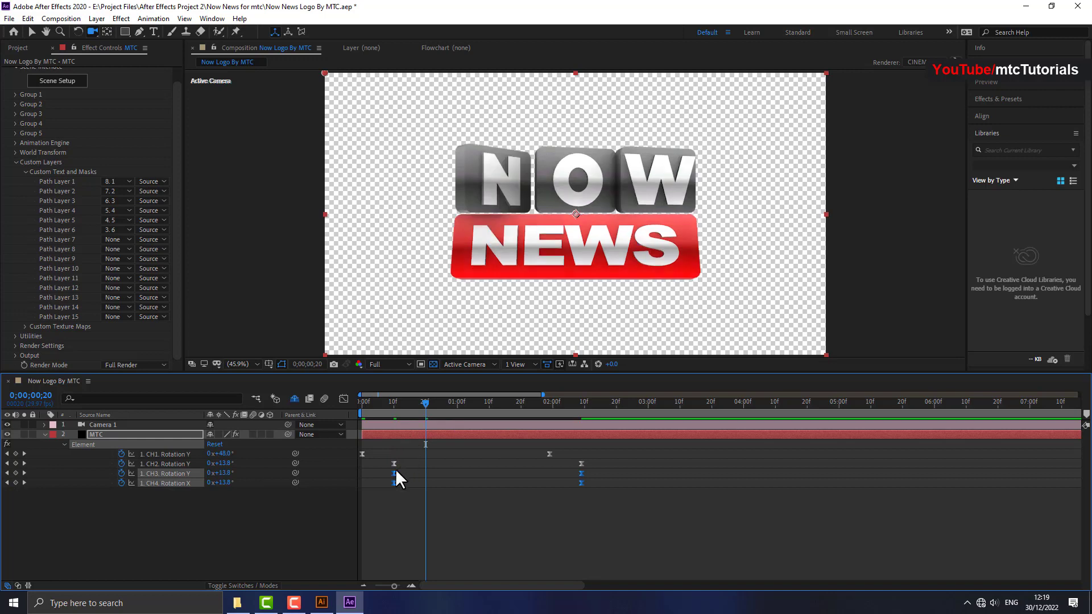
{"action": "left_click_drag", "start_coordinate": [395, 472], "coordinate": [426, 477]}
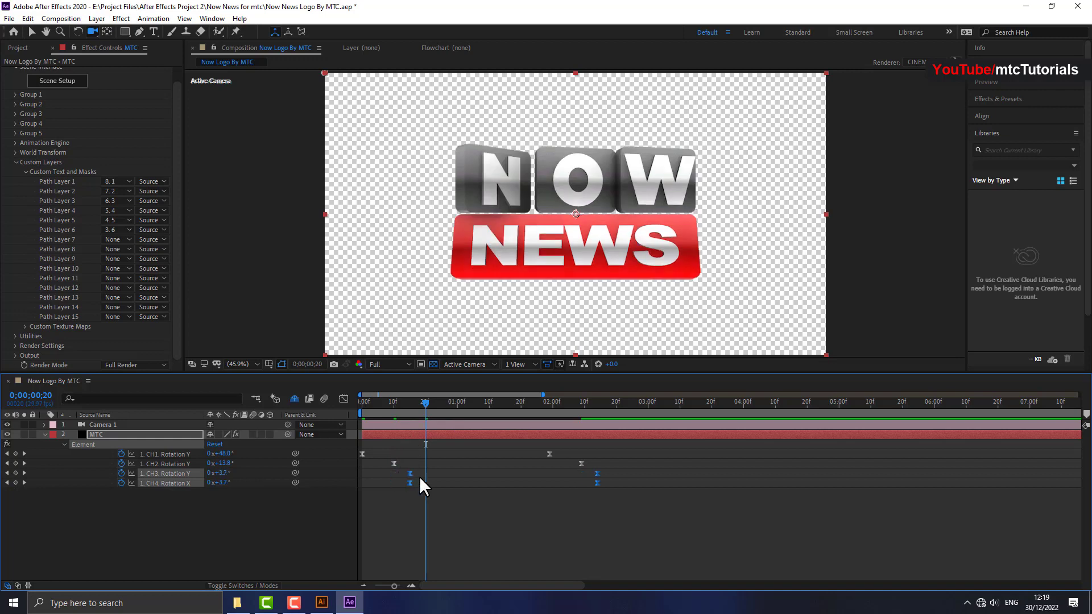
{"action": "left_click", "coordinate": [456, 403]}
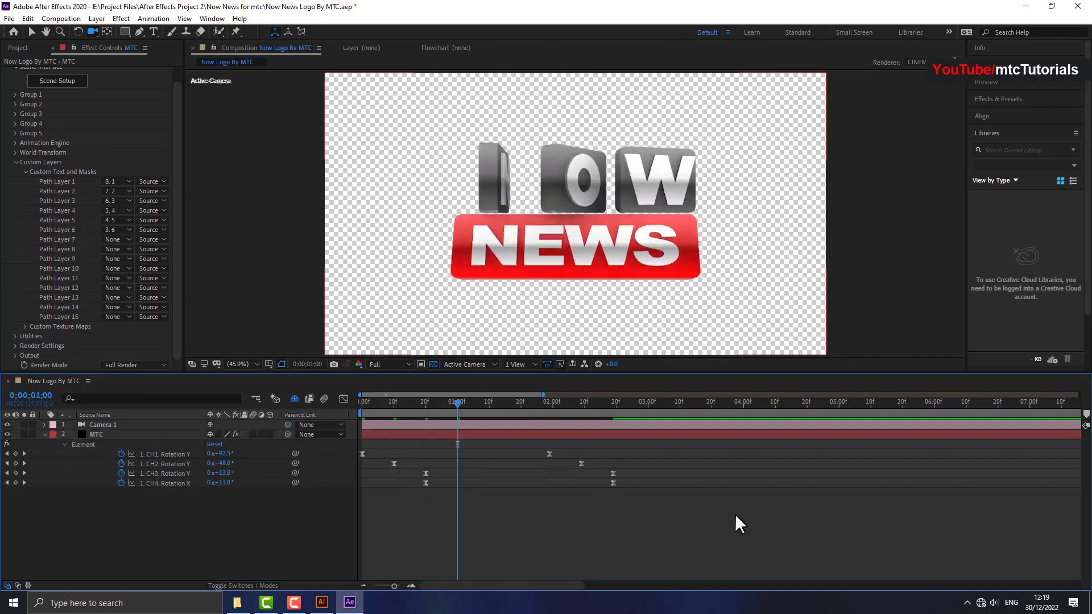
{"action": "left_click_drag", "start_coordinate": [426, 483], "coordinate": [456, 486]}
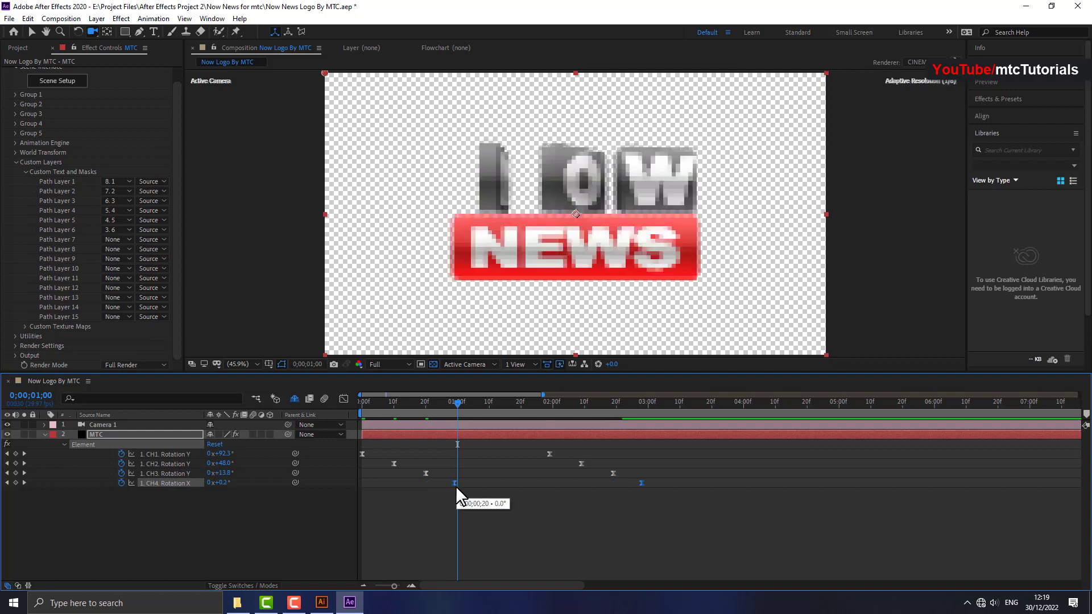
{"action": "key", "text": "Home"}
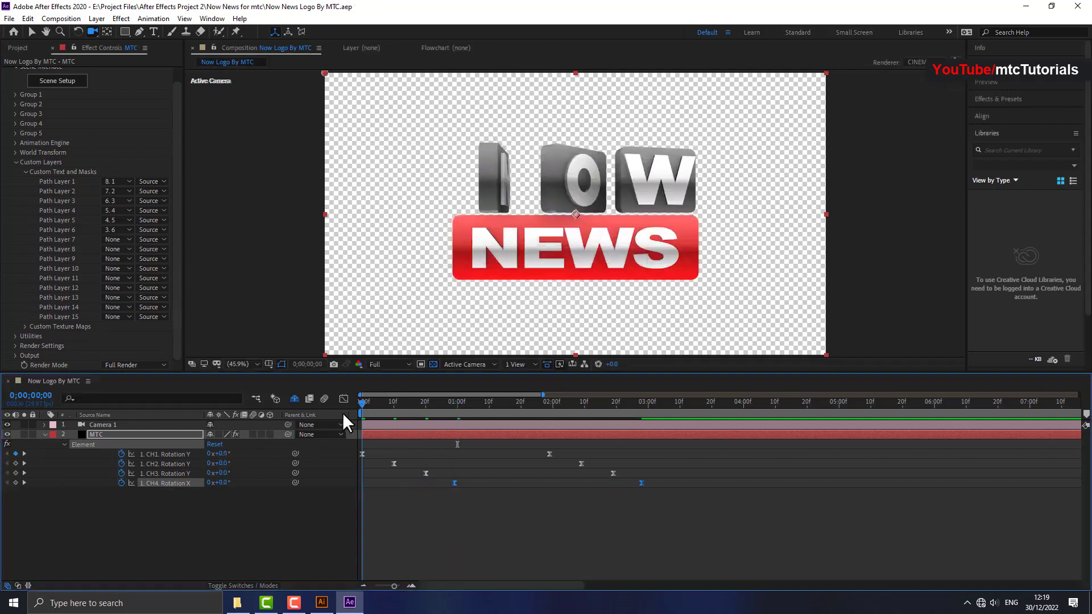
{"action": "key", "text": "space"}
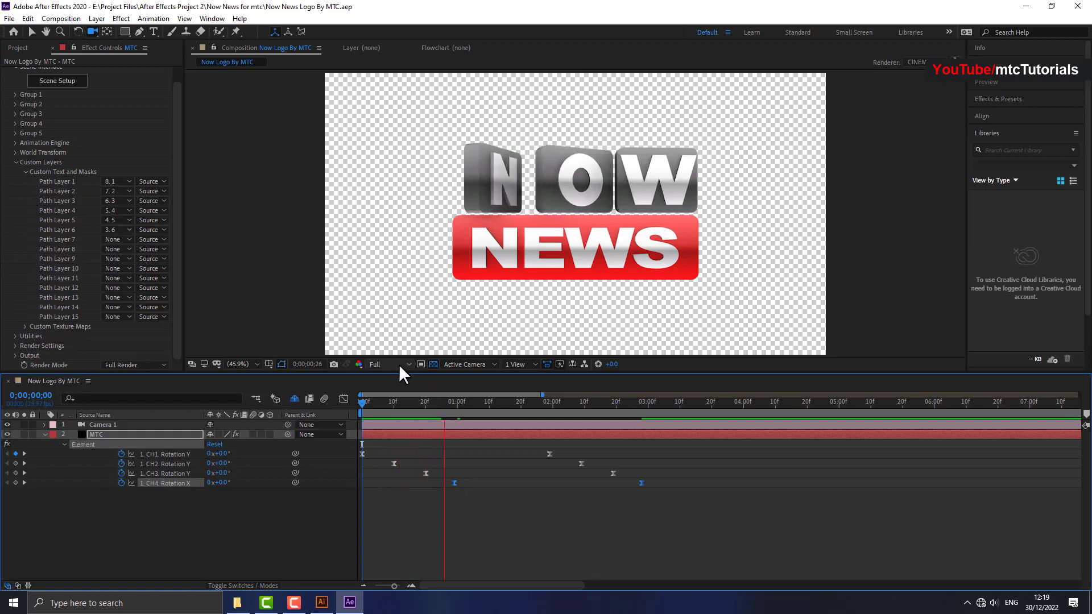
Preview the letter flip at Half resolution over a black background, replaying from the first frame.
{"action": "left_click", "coordinate": [436, 363]}
{"action": "left_click", "coordinate": [434, 364]}
{"action": "key", "text": "space"}
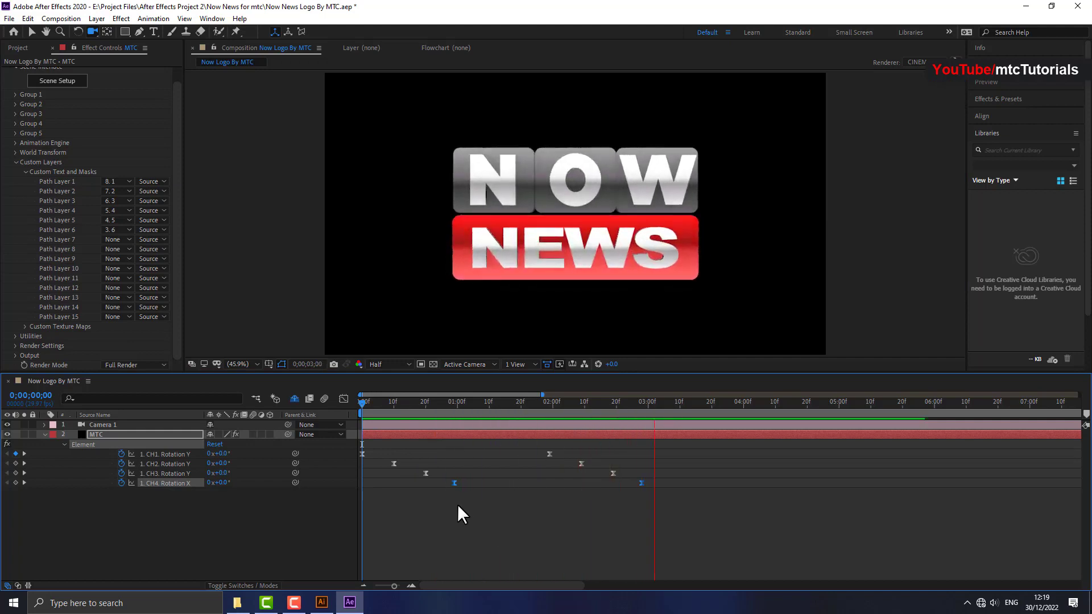
{"action": "key", "text": "space"}
{"action": "left_click", "coordinate": [367, 400]}
{"action": "key", "text": "space"}
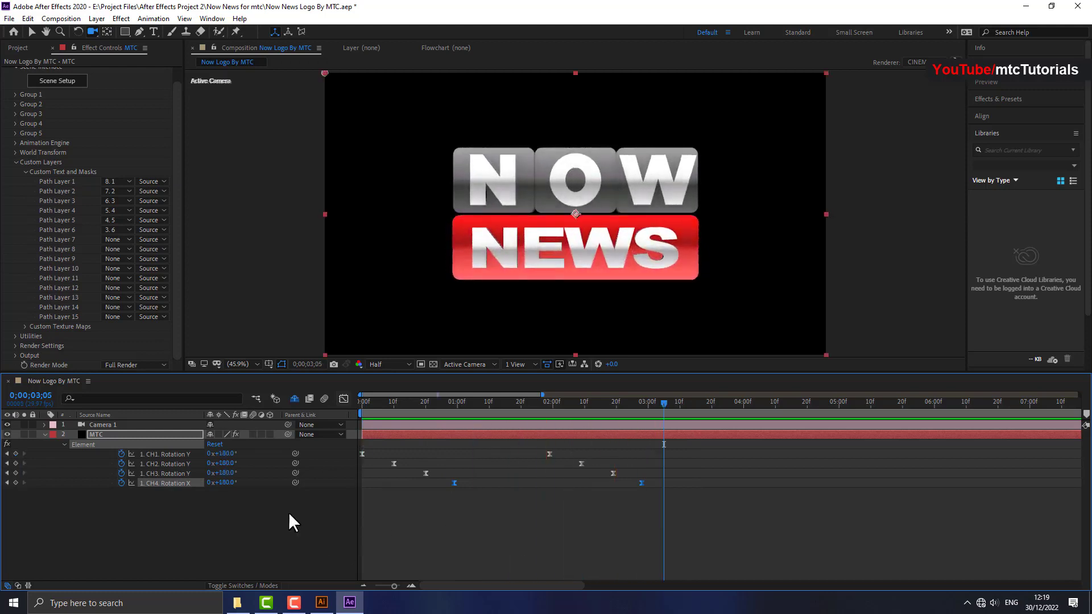
Open Element 3D Scene Setup after checking the red O tile's gradient in Illustrator.
{"action": "left_click", "coordinate": [58, 83]}
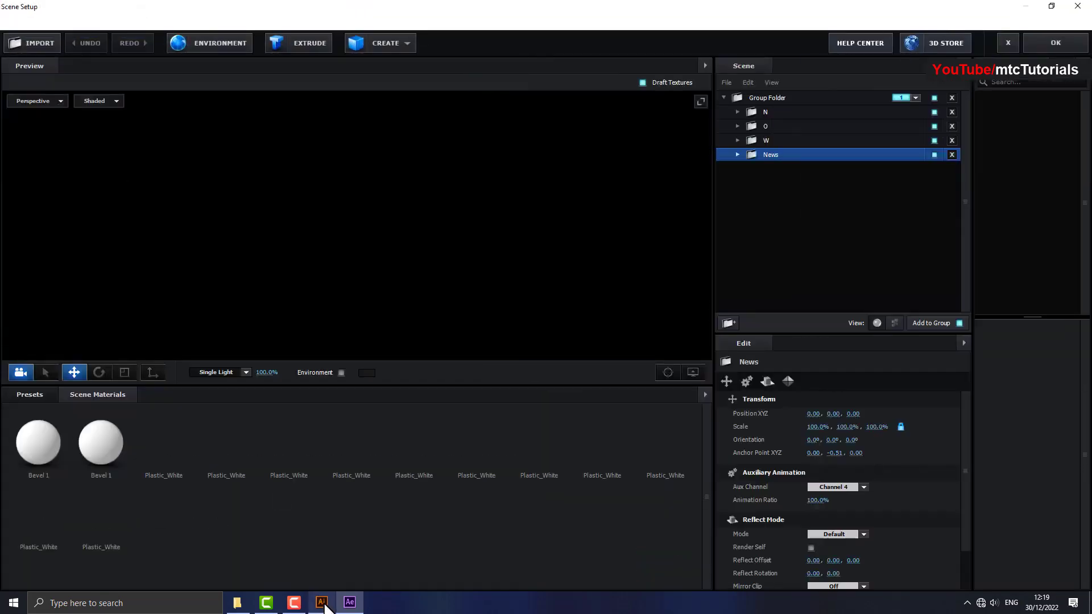
{"action": "left_click", "coordinate": [322, 603]}
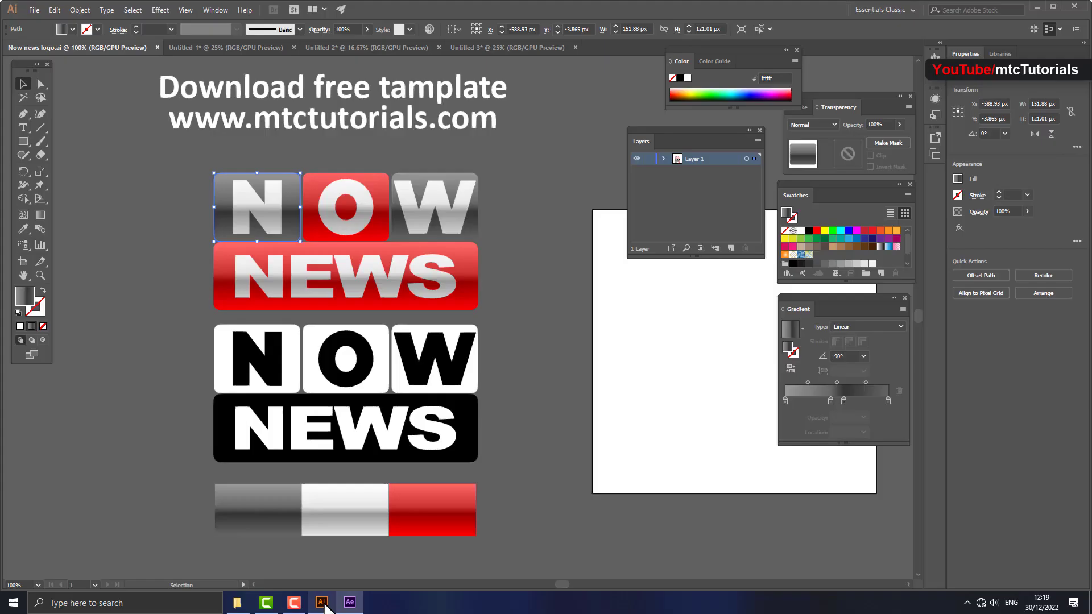
{"action": "left_click", "coordinate": [375, 230]}
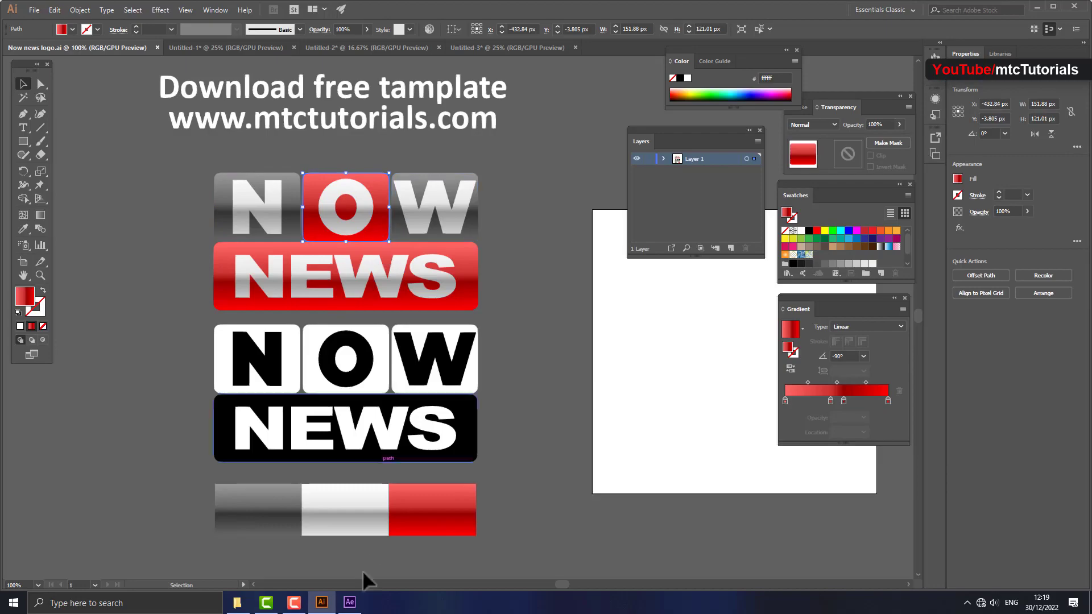
{"action": "left_click", "coordinate": [350, 603]}
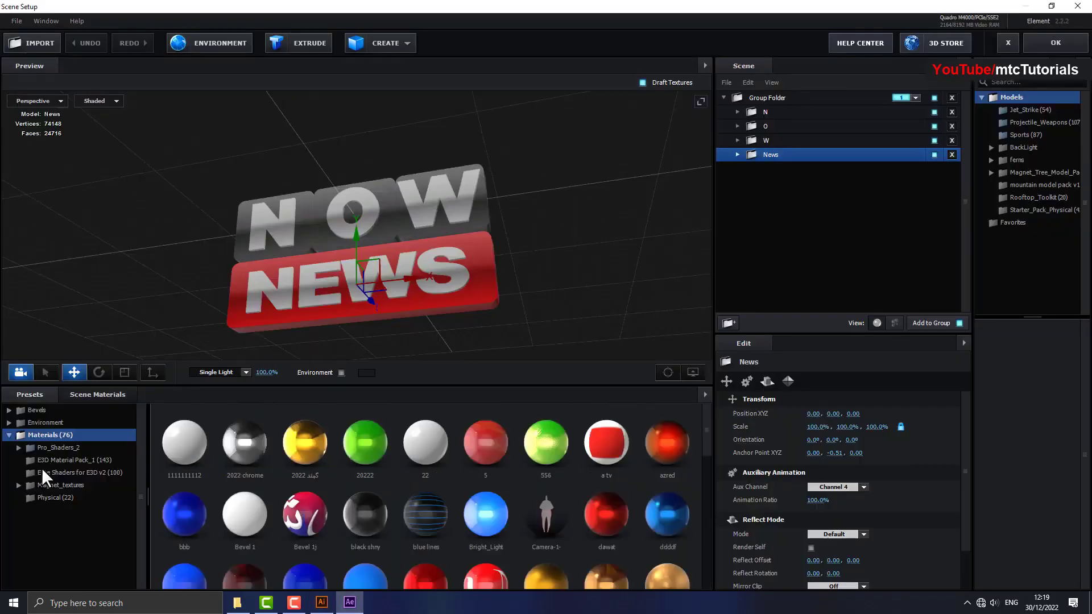
Apply the Plastic_White physical material to the O tile and open its Diffuse texture channel.
{"action": "left_click", "coordinate": [46, 496]}
{"action": "scroll", "coordinate": [248, 299], "scroll_direction": "up", "scroll_amount": 3}
{"action": "mouse_move", "coordinate": [626, 527]}
{"action": "left_mouse_down"}
{"action": "mouse_move", "coordinate": [429, 288]}
{"action": "mouse_move", "coordinate": [412, 237]}
{"action": "left_mouse_up"}
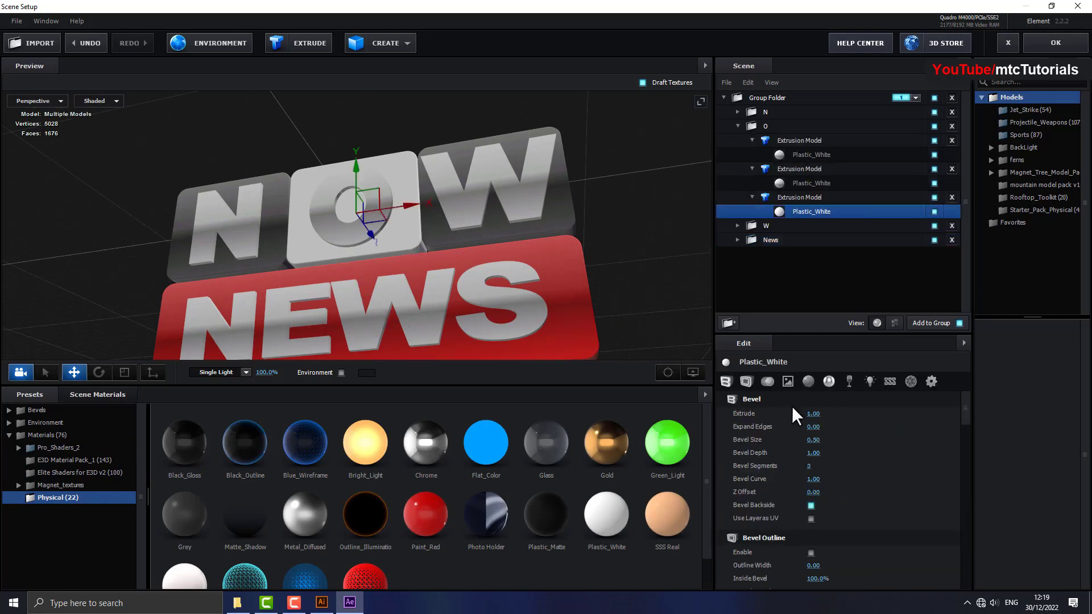
{"action": "left_click", "coordinate": [787, 381]}
{"action": "left_click", "coordinate": [807, 415]}
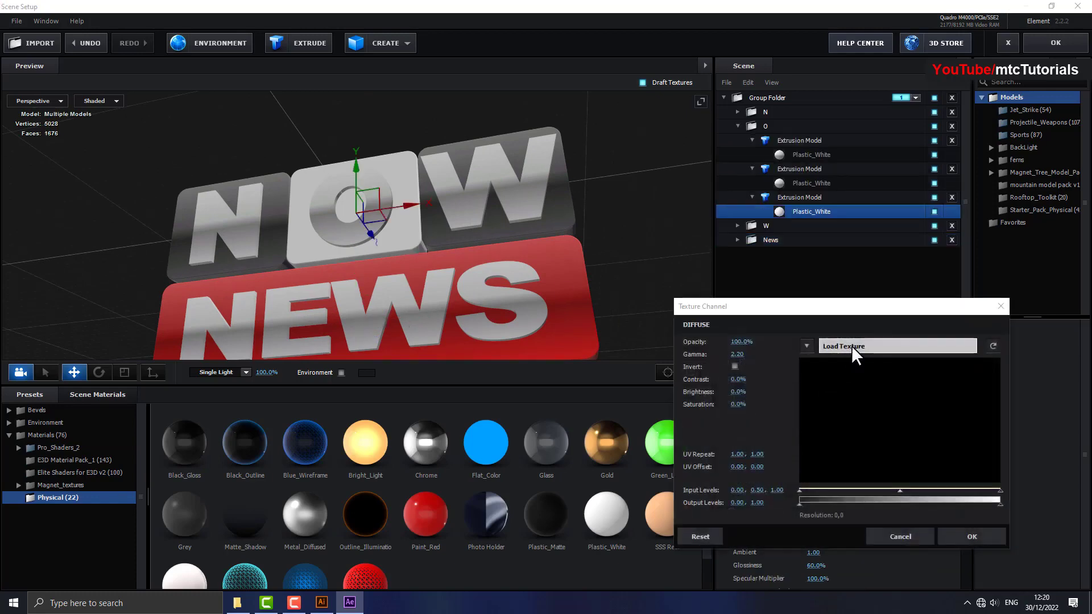
Load 3.png from the Footages folder as the diffuse texture with UV Repeat V at 1.28.
{"action": "left_click", "coordinate": [851, 345]}
{"action": "left_click", "coordinate": [517, 292]}
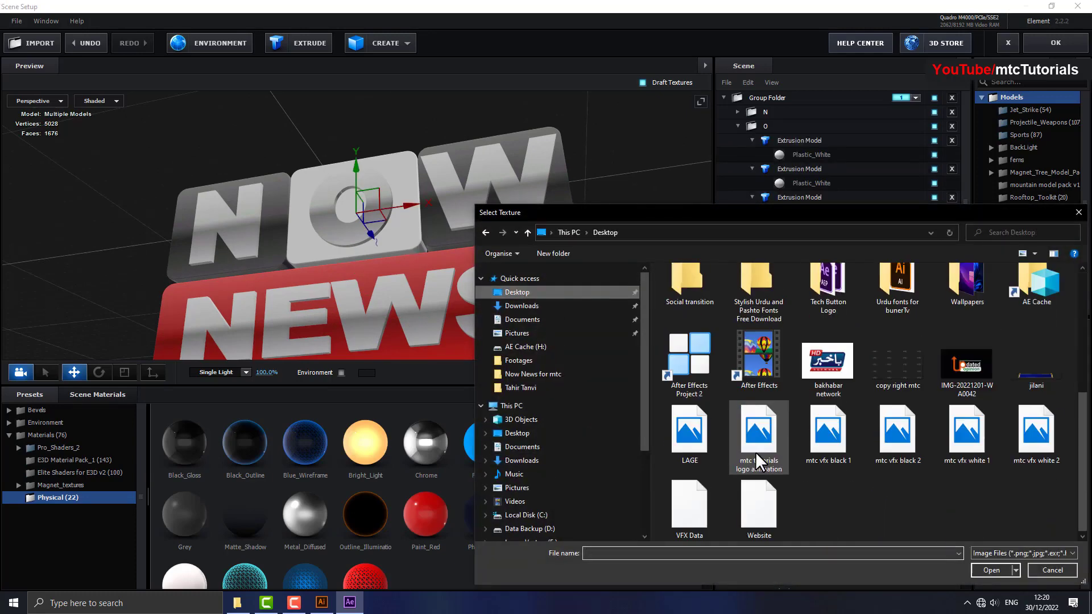
{"action": "left_click", "coordinate": [689, 430]}
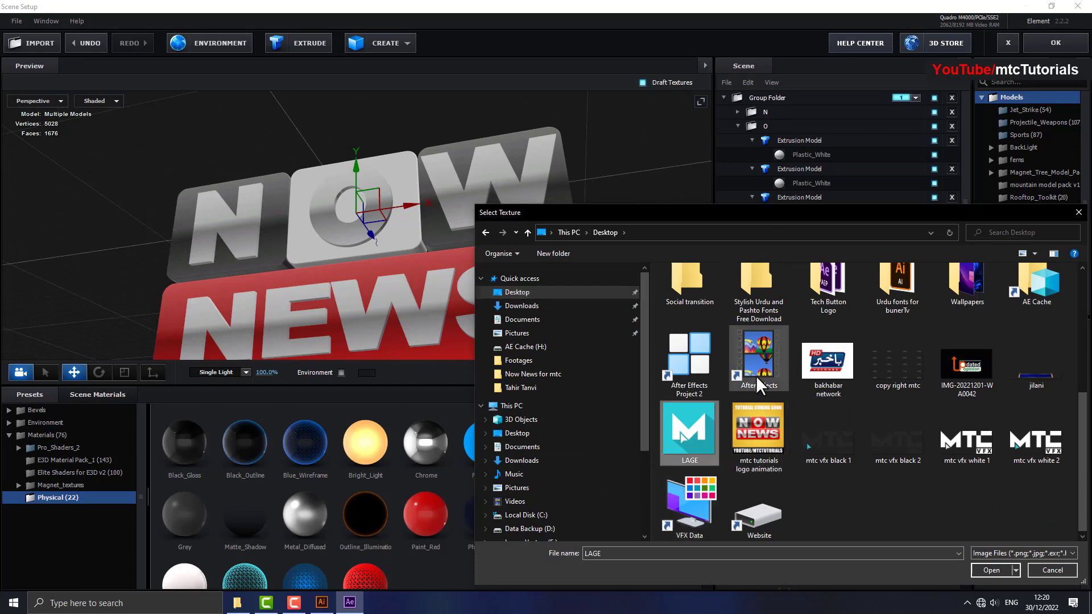
{"action": "double_click", "coordinate": [709, 365]}
{"action": "double_click", "coordinate": [701, 299]}
{"action": "double_click", "coordinate": [701, 301]}
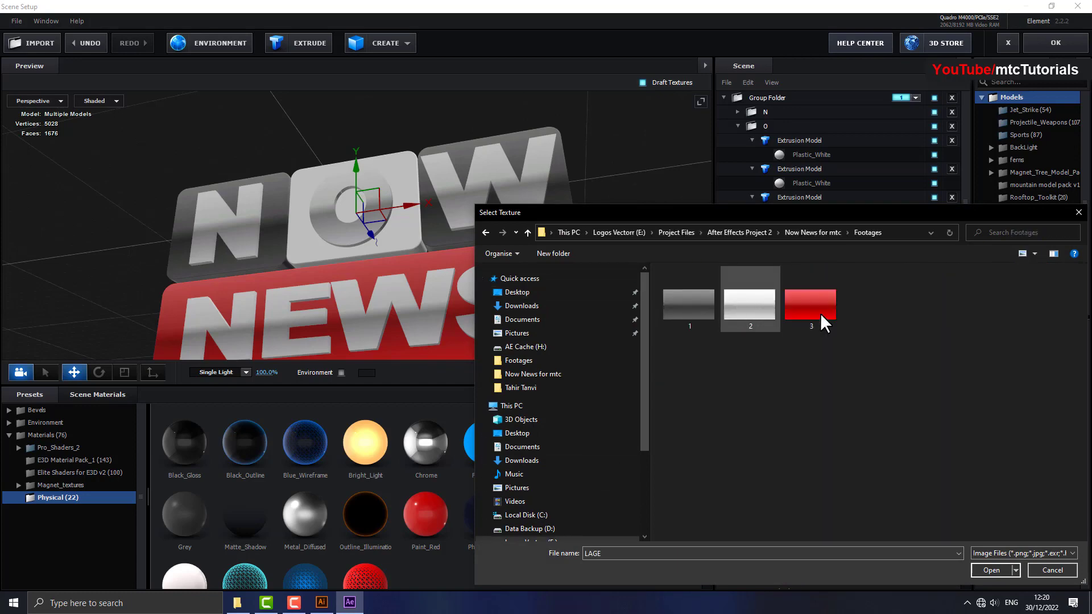
{"action": "double_click", "coordinate": [836, 313]}
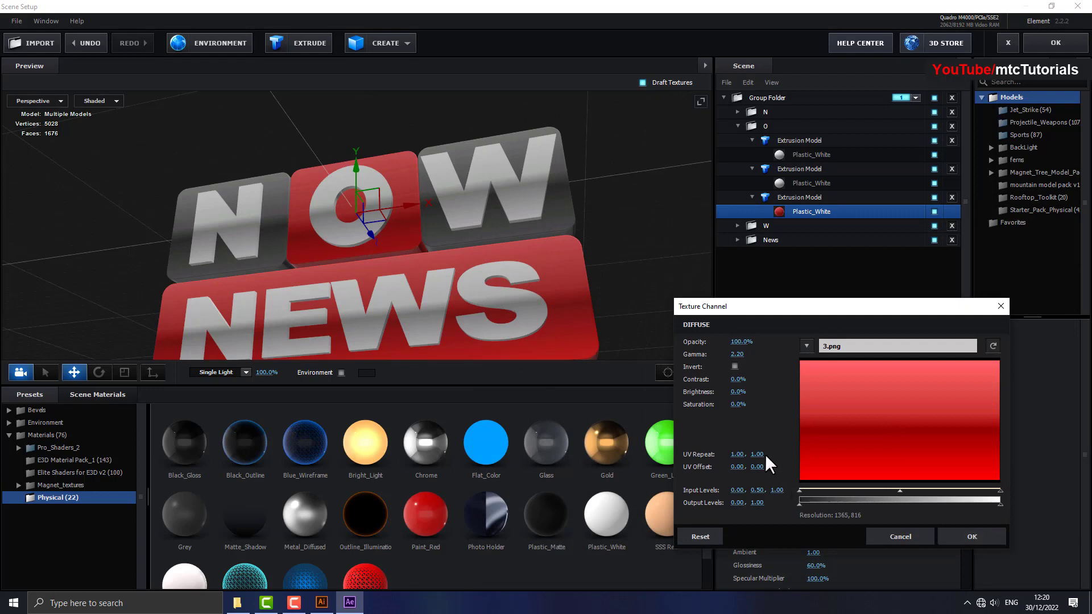
{"action": "left_click_drag", "start_coordinate": [757, 455], "coordinate": [775, 458]}
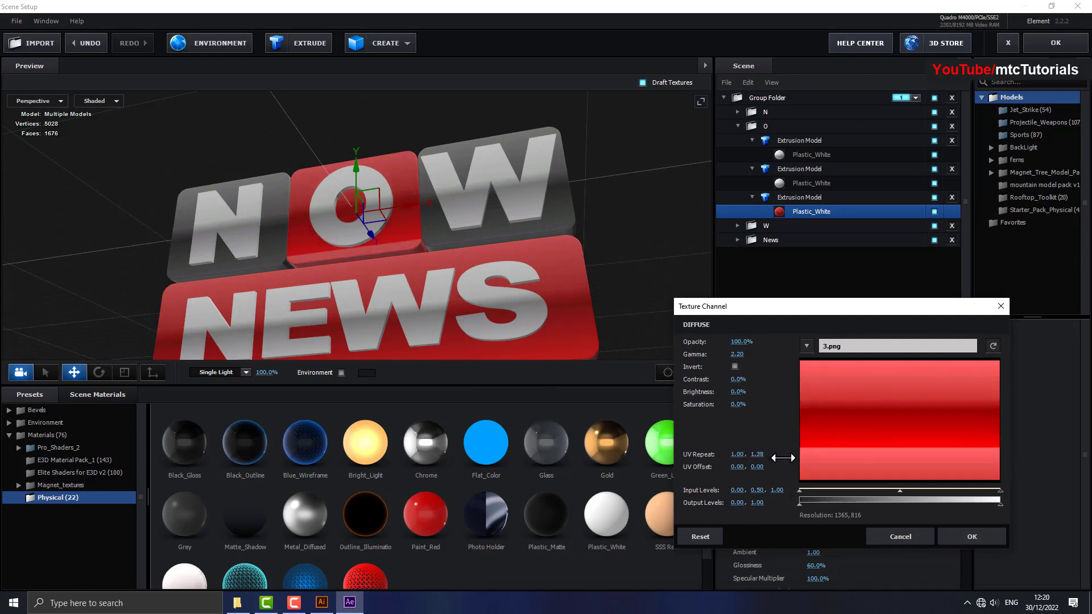
{"action": "left_click", "coordinate": [959, 543]}
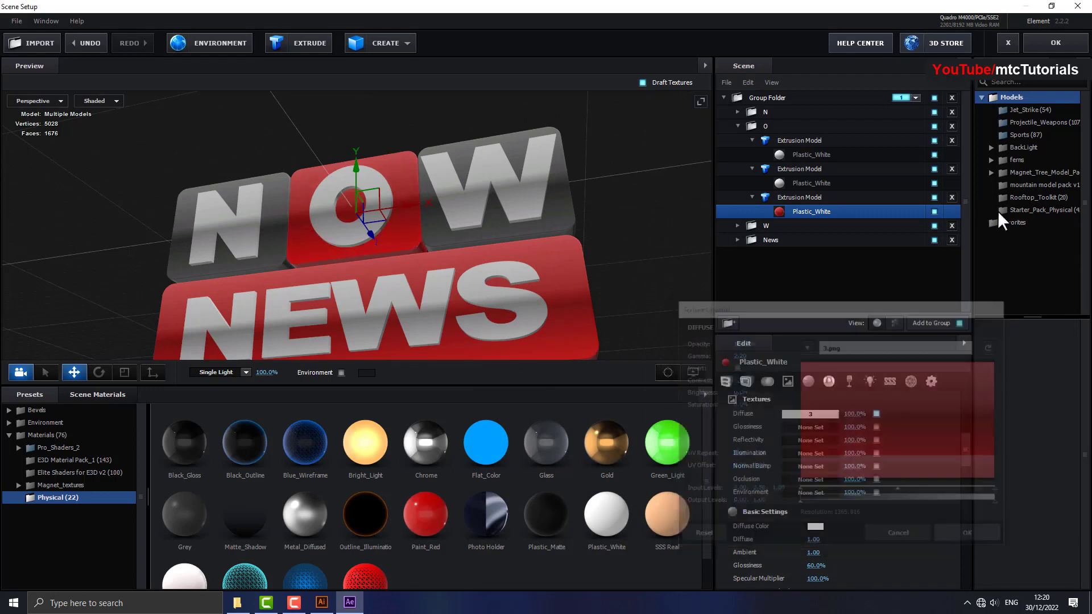
Close Scene Setup, preview the animation with the red O tile from the start, and zoom the timeline out.
{"action": "left_click", "coordinate": [1055, 43]}
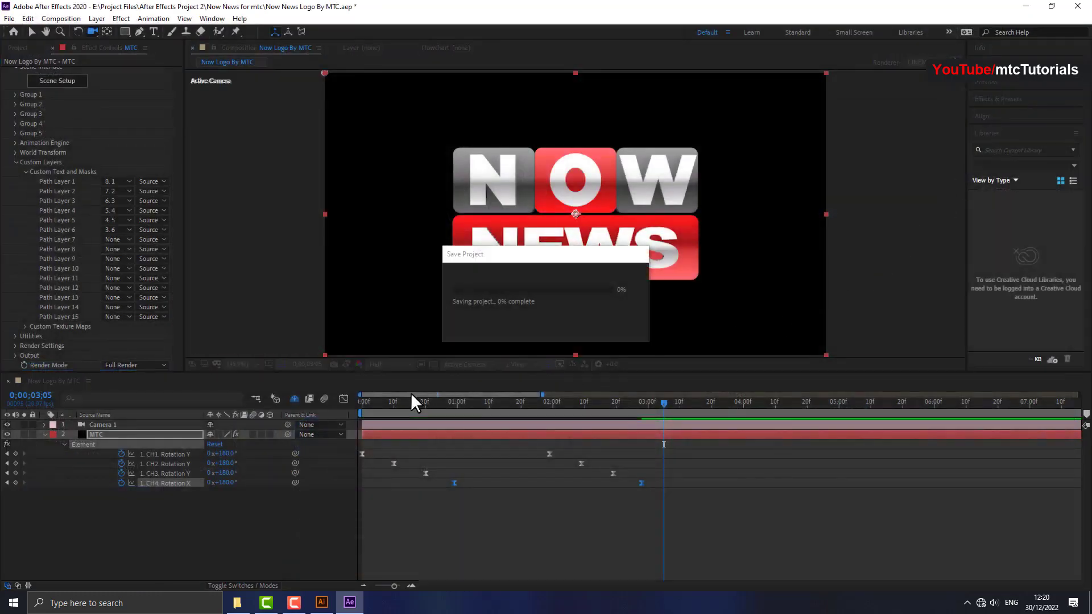
{"action": "key", "text": "Home"}
{"action": "key", "text": "space"}
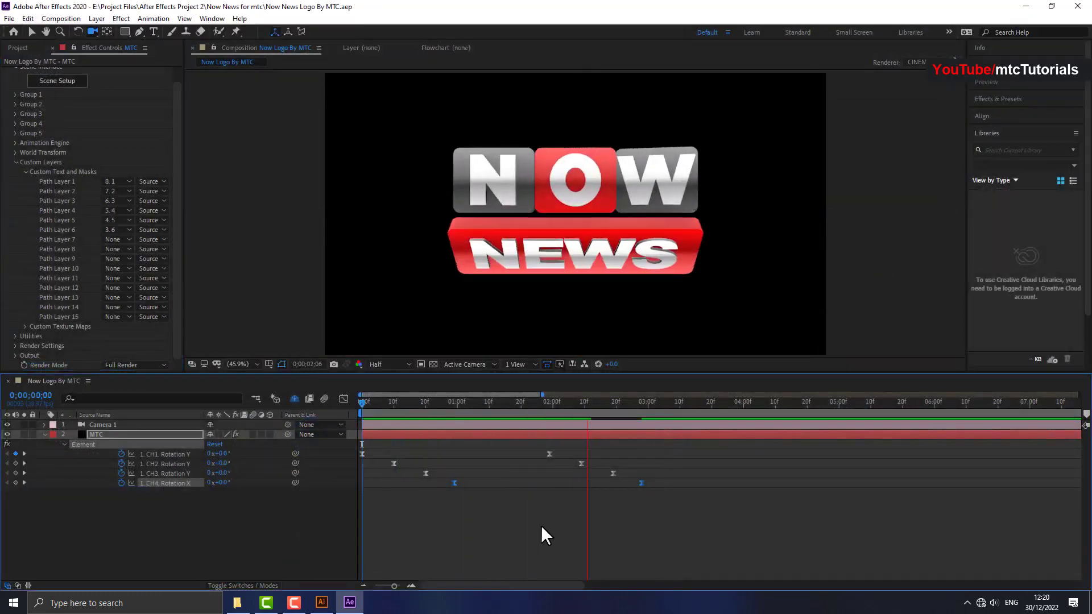
{"action": "key", "text": "space"}
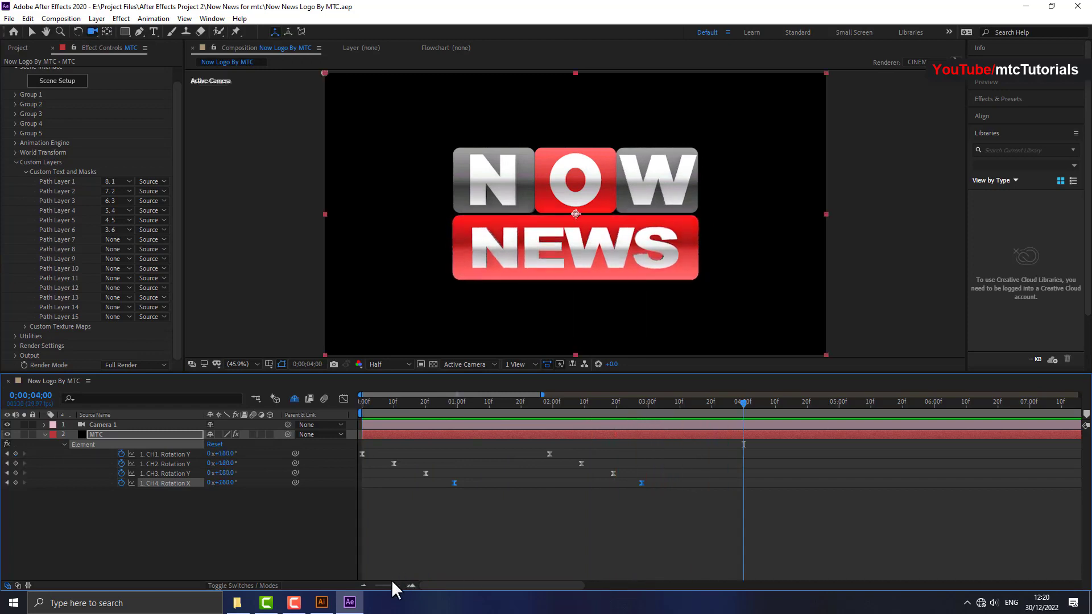
{"action": "left_click_drag", "start_coordinate": [393, 584], "coordinate": [373, 584]}
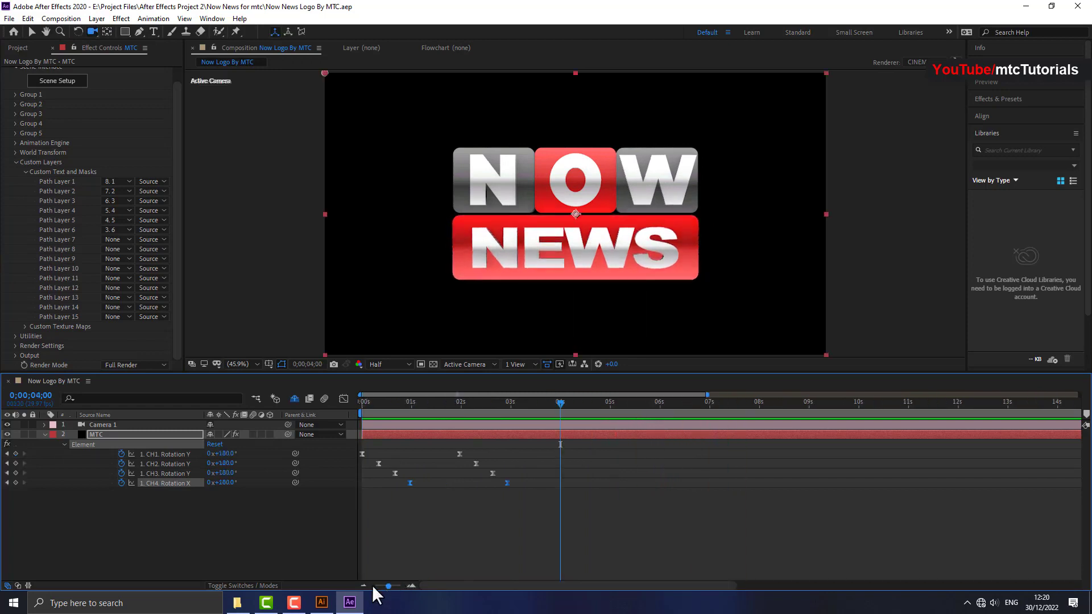
Add rotation keyframes for CH1, CH2 and CH3 at 8 seconds.
{"action": "left_click", "coordinate": [552, 405]}
{"action": "left_click", "coordinate": [16, 453]}
{"action": "left_click", "coordinate": [16, 463]}
{"action": "left_click", "coordinate": [16, 473]}
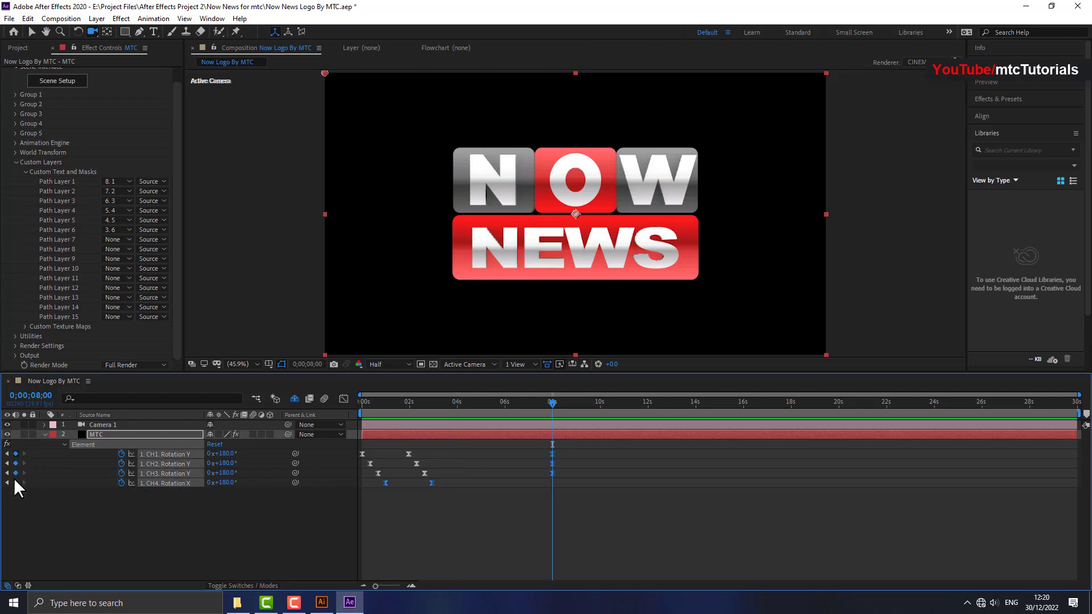
At 10 seconds, set CH1 and CH2 Rotation Y, CH3 Rotation Y and CH4 Rotation X to one full turn.
{"action": "left_click", "coordinate": [600, 404]}
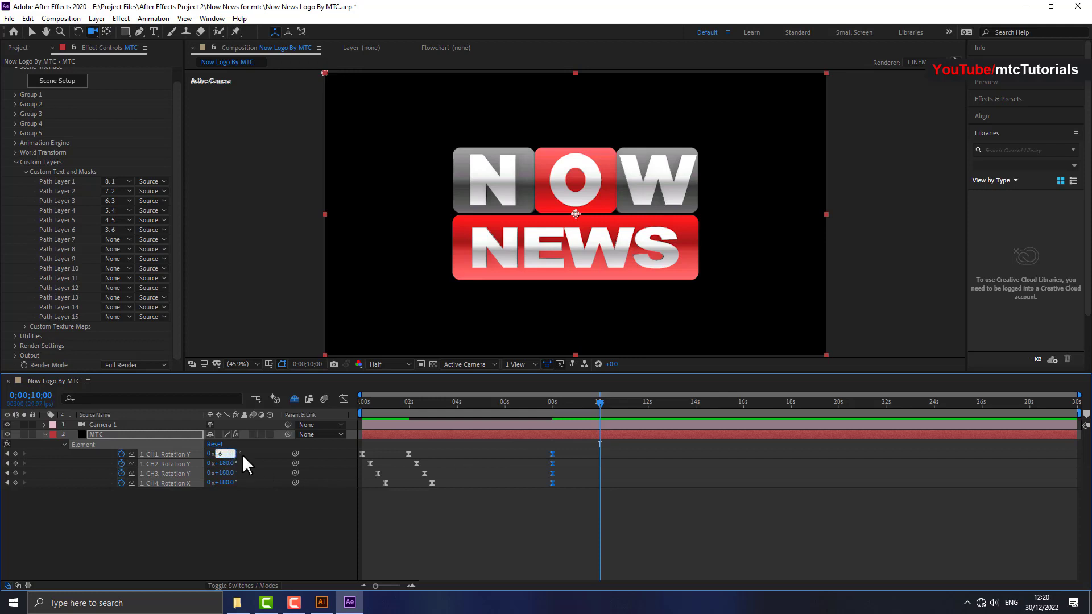
{"action": "key", "text": "Return"}
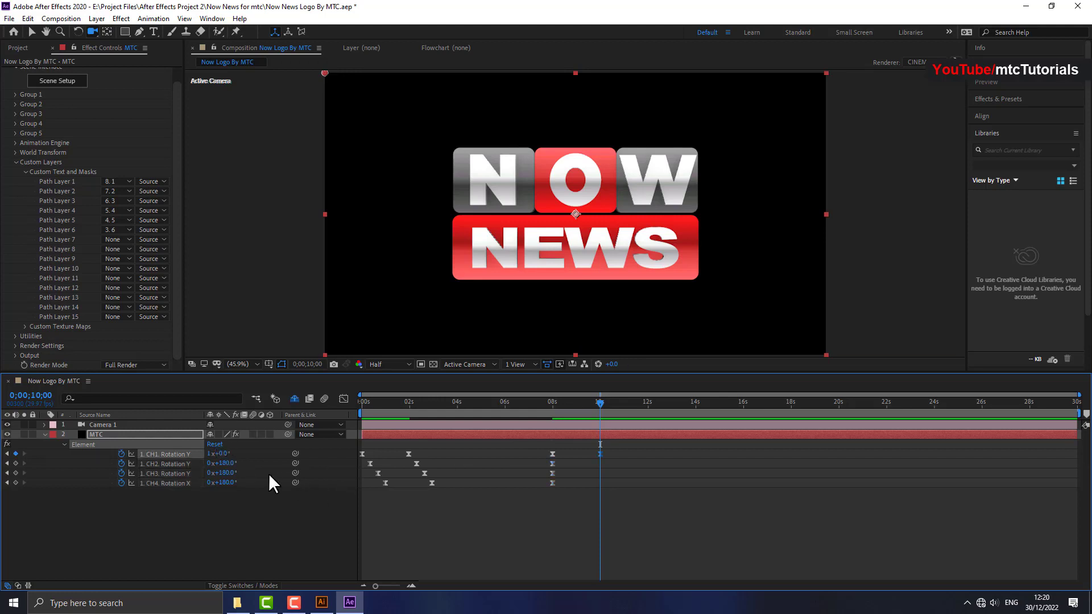
{"action": "left_click", "coordinate": [228, 463]}
{"action": "type", "text": "60"}
{"action": "key", "text": "Return"}
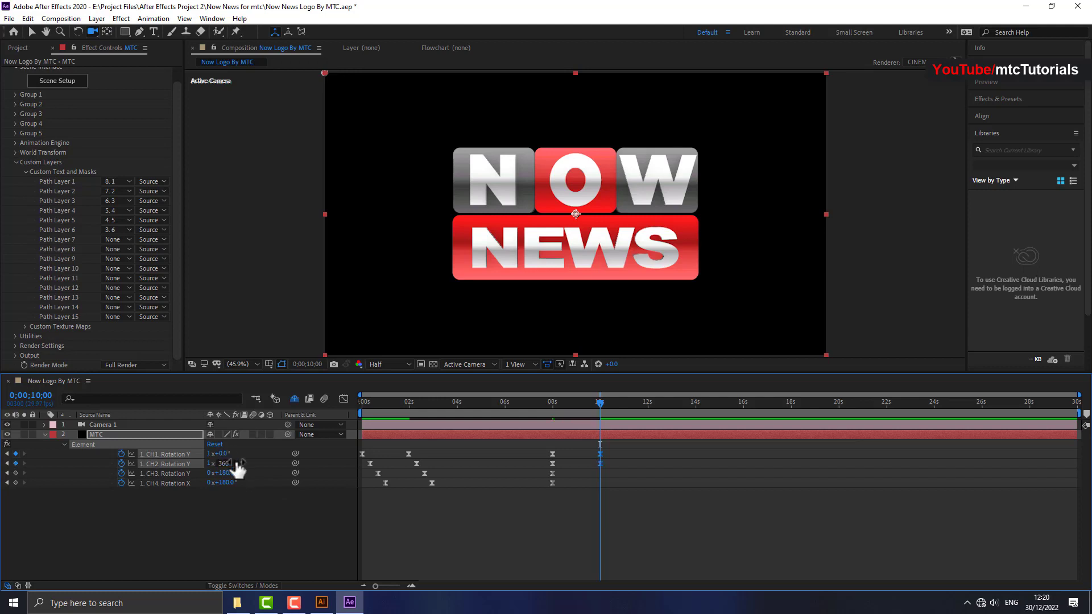
{"action": "left_click", "coordinate": [239, 474]}
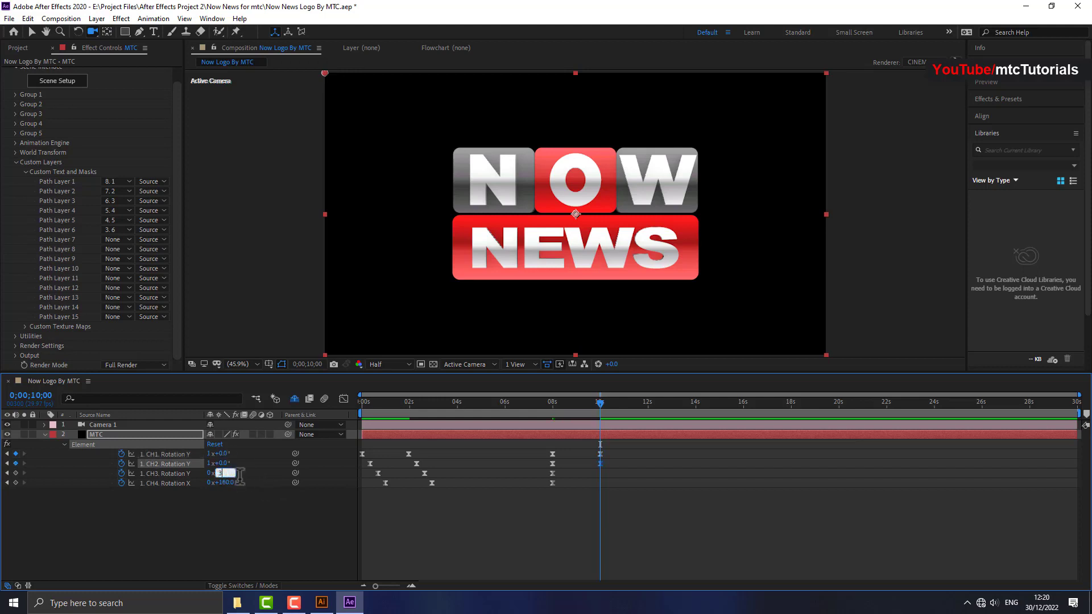
{"action": "type", "text": "60"}
{"action": "key", "text": "Return"}
{"action": "left_click", "coordinate": [226, 483]}
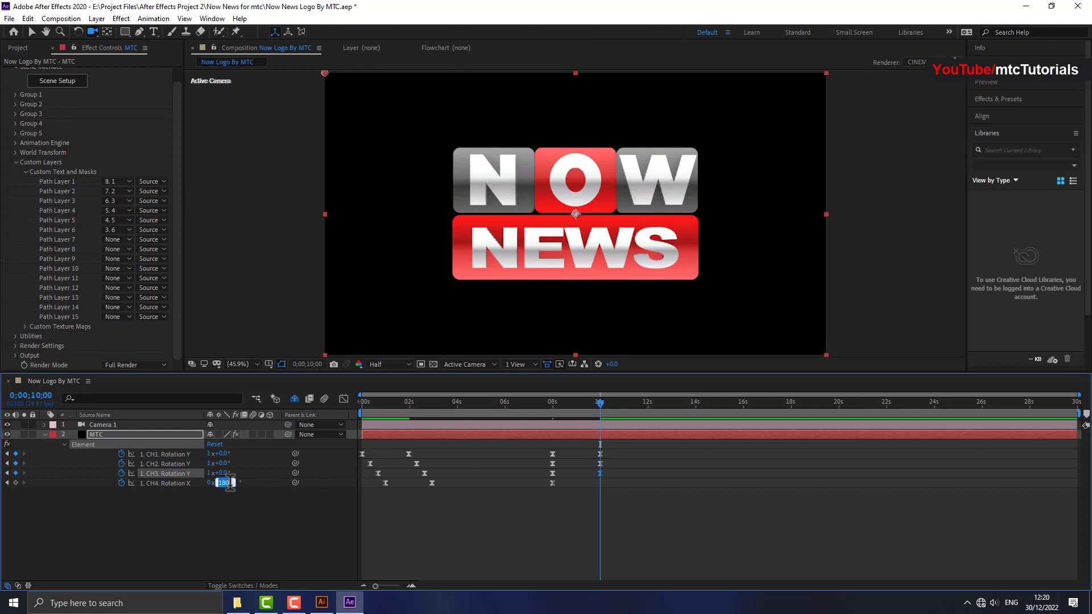
{"action": "type", "text": "60"}
{"action": "key", "text": "Return"}
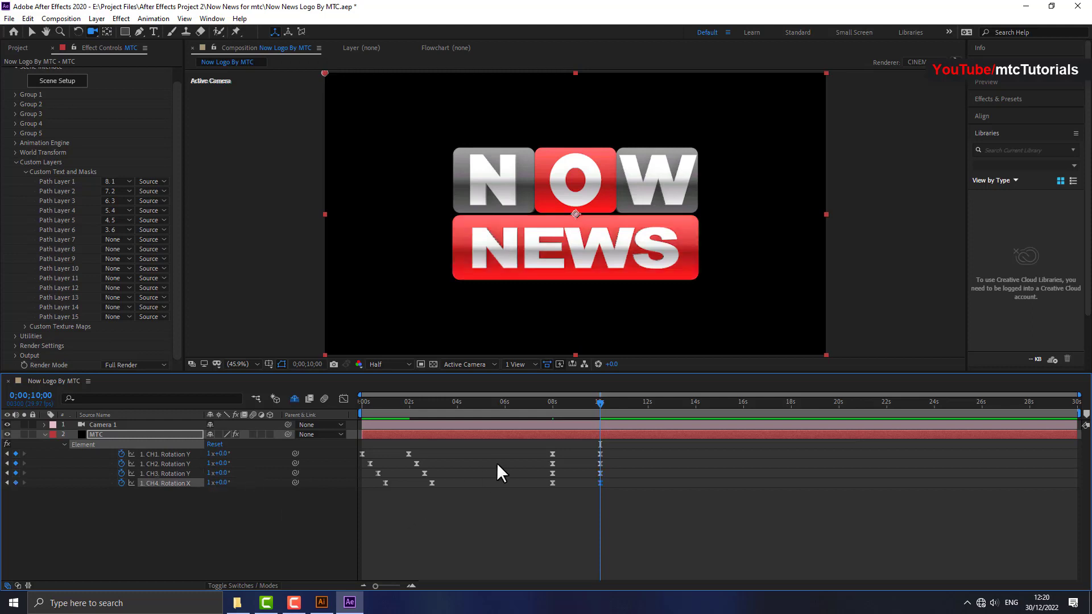
Drag the CH2–CH4 keyframes at 8s and 10s slightly later to stagger the flips, then show all 30 seconds.
{"action": "scroll", "coordinate": [523, 480], "scroll_direction": "up", "scroll_amount": 3}
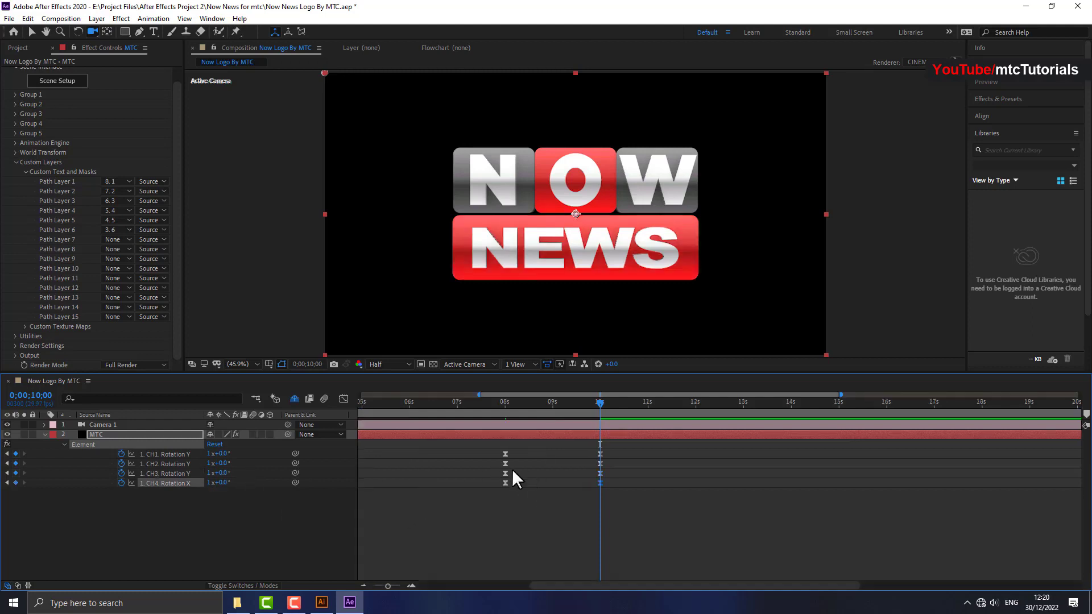
{"action": "scroll", "coordinate": [501, 472], "scroll_direction": "up", "scroll_amount": 2}
{"action": "left_click_drag", "start_coordinate": [400, 459], "coordinate": [669, 493]}
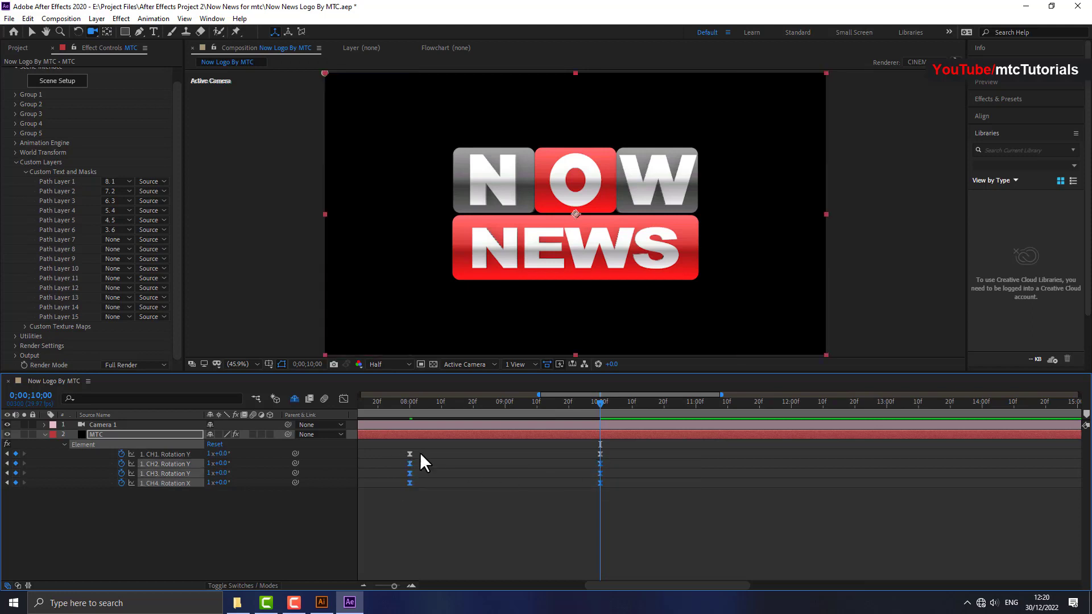
{"action": "left_click_drag", "start_coordinate": [410, 464], "coordinate": [506, 486]}
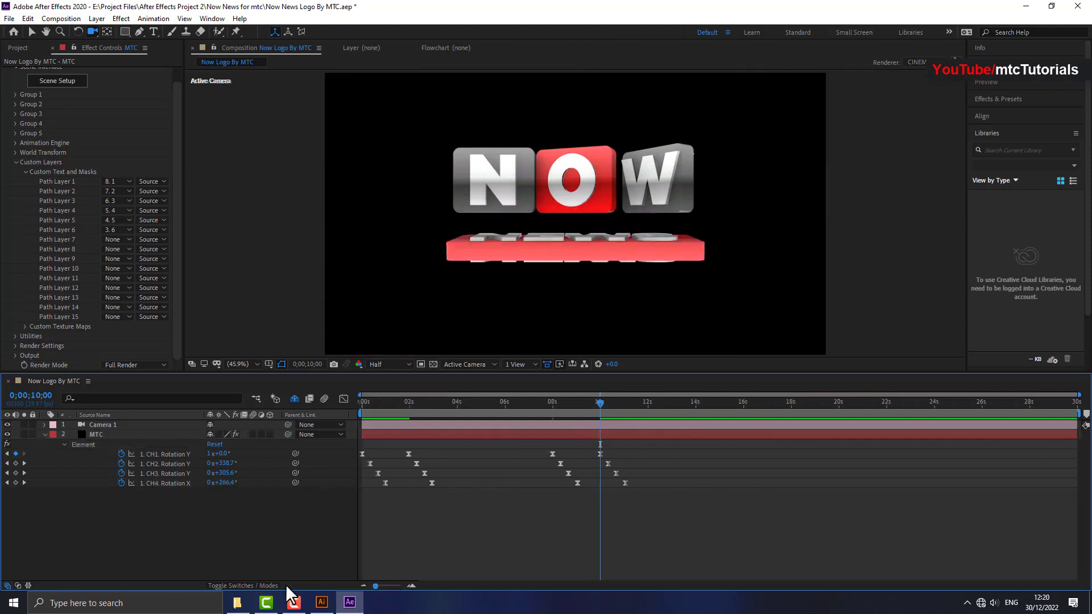
{"action": "scroll", "coordinate": [413, 534], "scroll_direction": "left", "scroll_amount": 3}
{"action": "left_click_drag", "start_coordinate": [392, 585], "coordinate": [353, 586]}
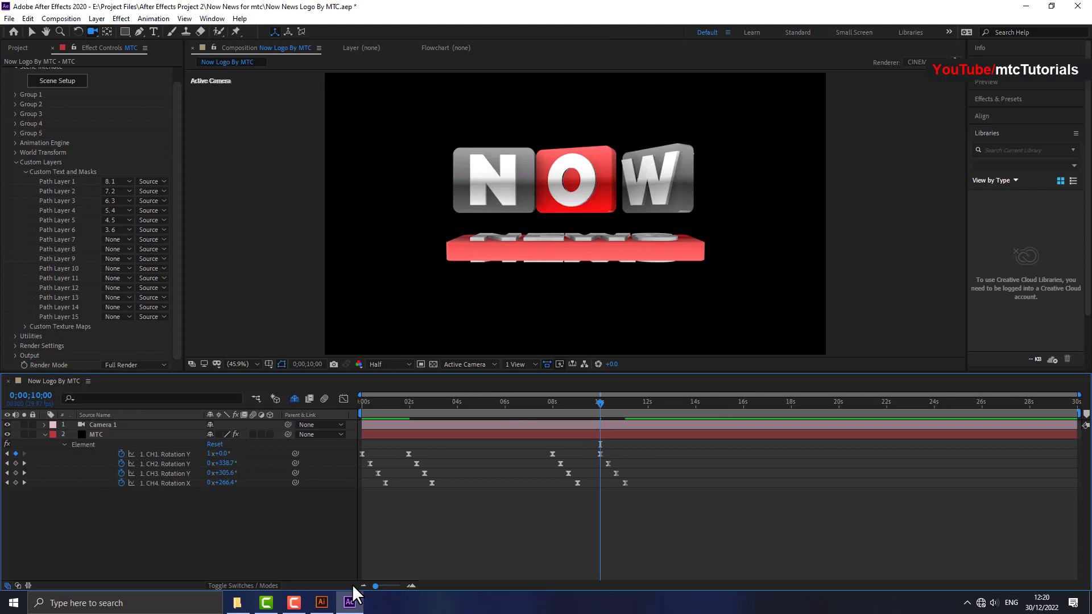
Check the logo at 14s and 12s, preview both staggered flip waves, then select the MTC layer.
{"action": "left_click", "coordinate": [695, 402]}
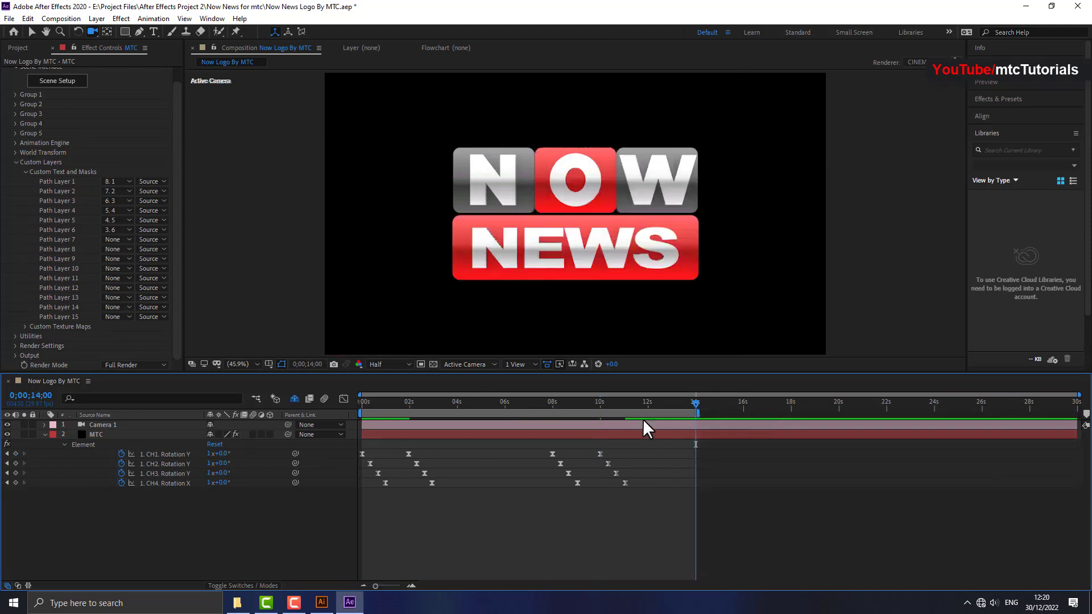
{"action": "left_click", "coordinate": [653, 403]}
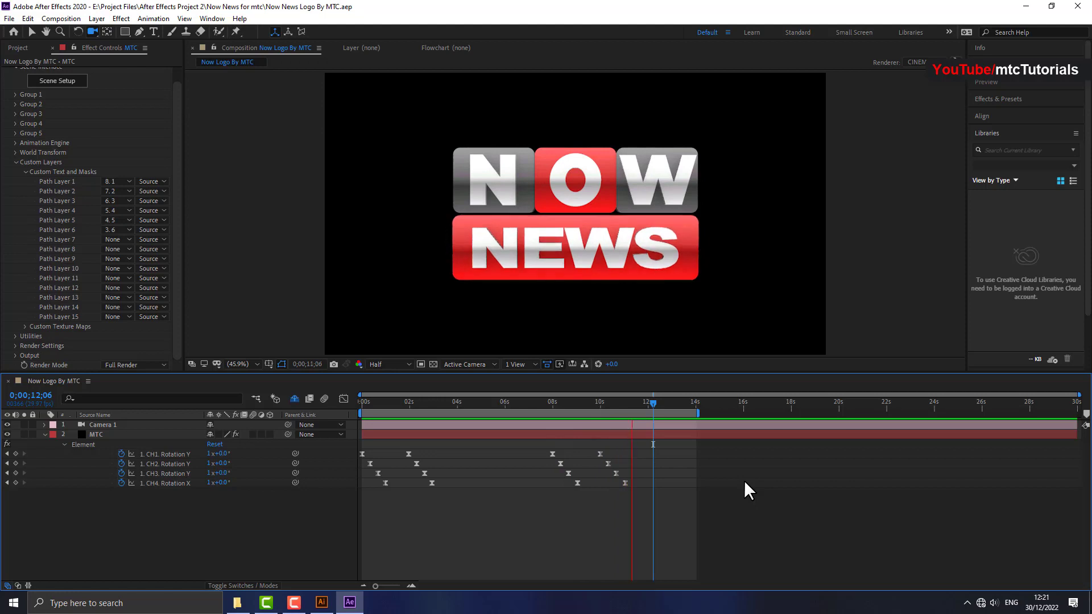
{"action": "mouse_move", "coordinate": [418, 404]}
{"action": "left_mouse_down"}
{"action": "mouse_move", "coordinate": [388, 407]}
{"action": "mouse_move", "coordinate": [493, 408]}
{"action": "left_mouse_up"}
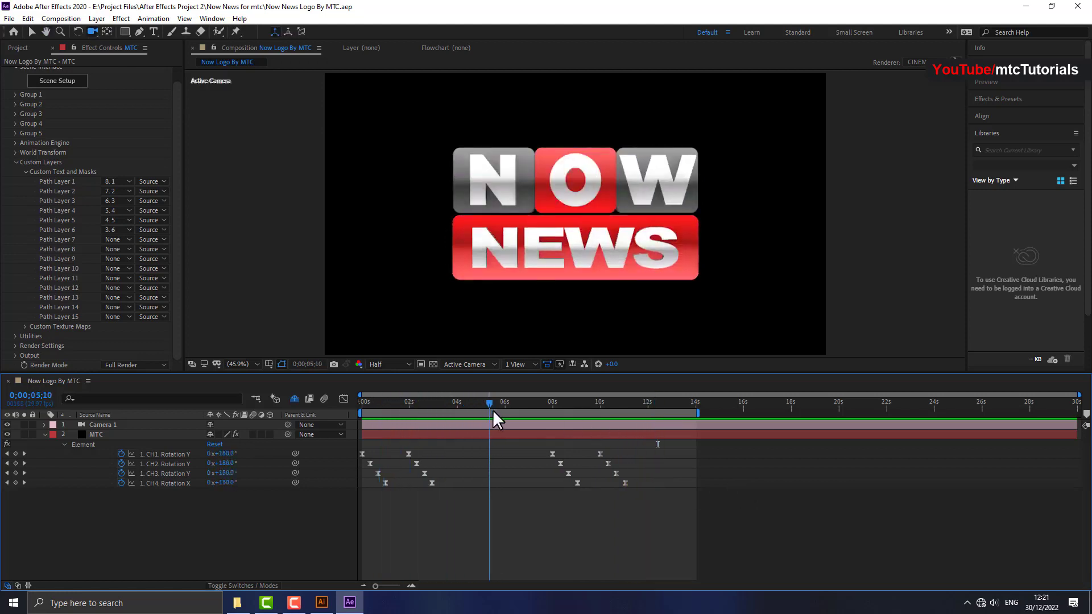
{"action": "left_click", "coordinate": [68, 83]}
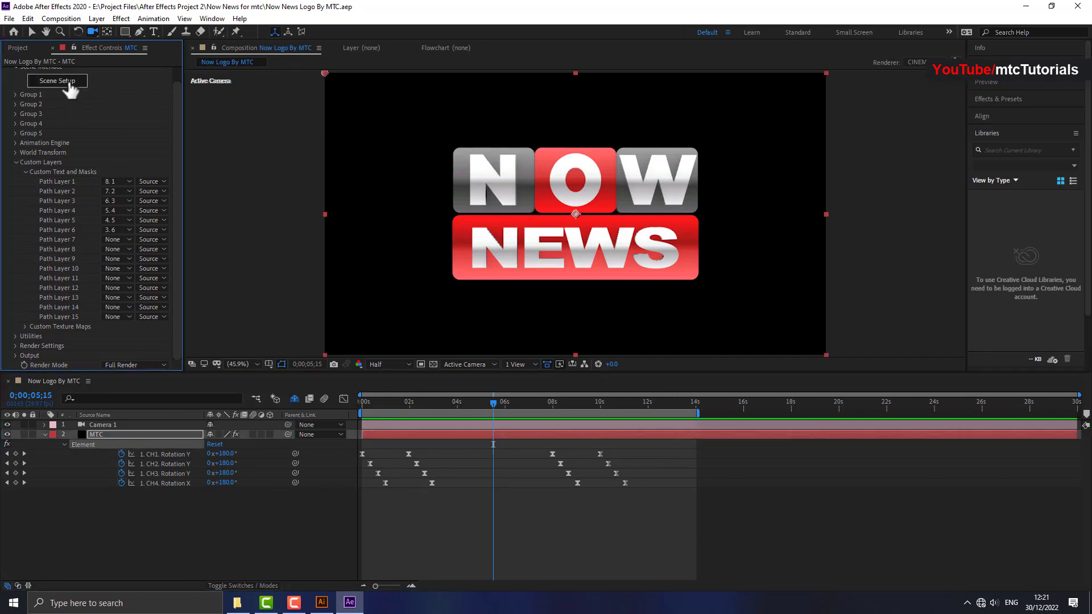
Open Element 3D Scene Setup with the preview set to the Front view.
{"action": "left_click", "coordinate": [68, 81]}
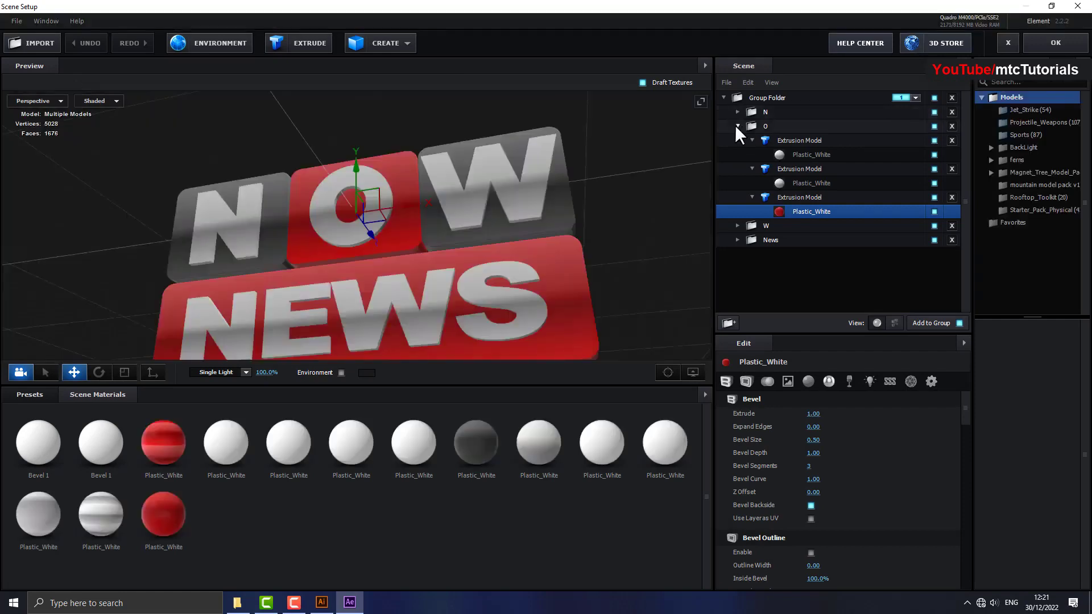
{"action": "left_click", "coordinate": [737, 126]}
{"action": "left_click", "coordinate": [59, 99]}
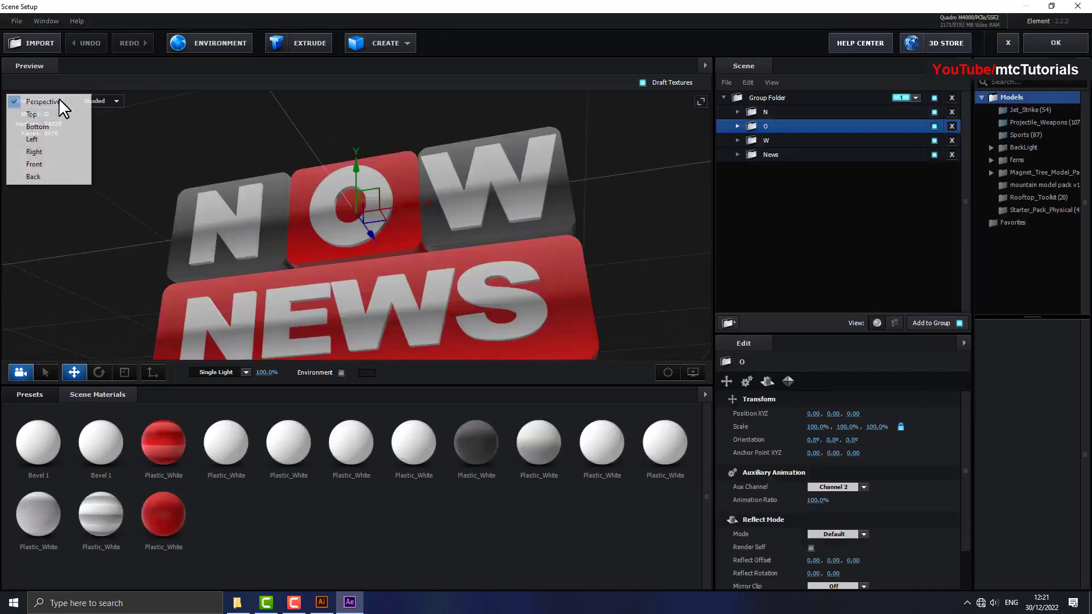
{"action": "left_click", "coordinate": [56, 164]}
Scale the N, O and W letter models to 95%.
{"action": "left_click", "coordinate": [764, 108]}
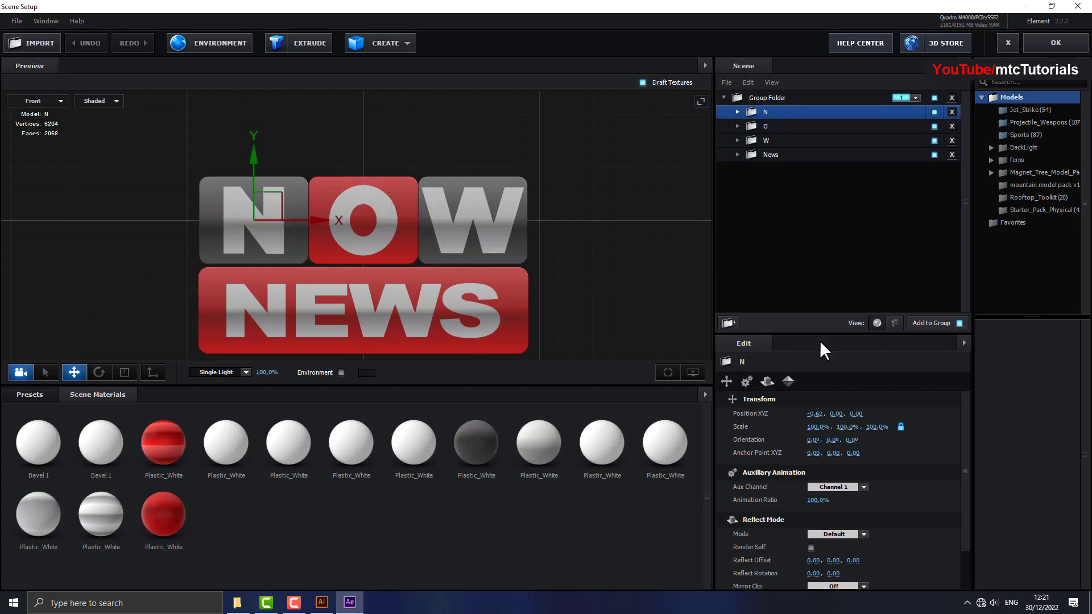
{"action": "left_click", "coordinate": [813, 428]}
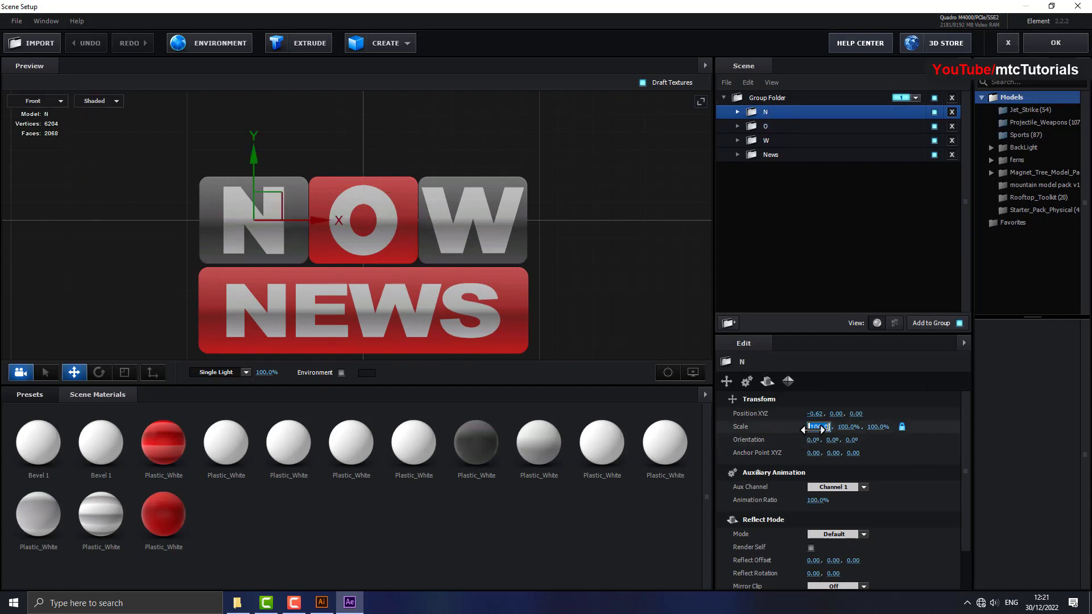
{"action": "type", "text": "95"}
{"action": "key", "text": "Return"}
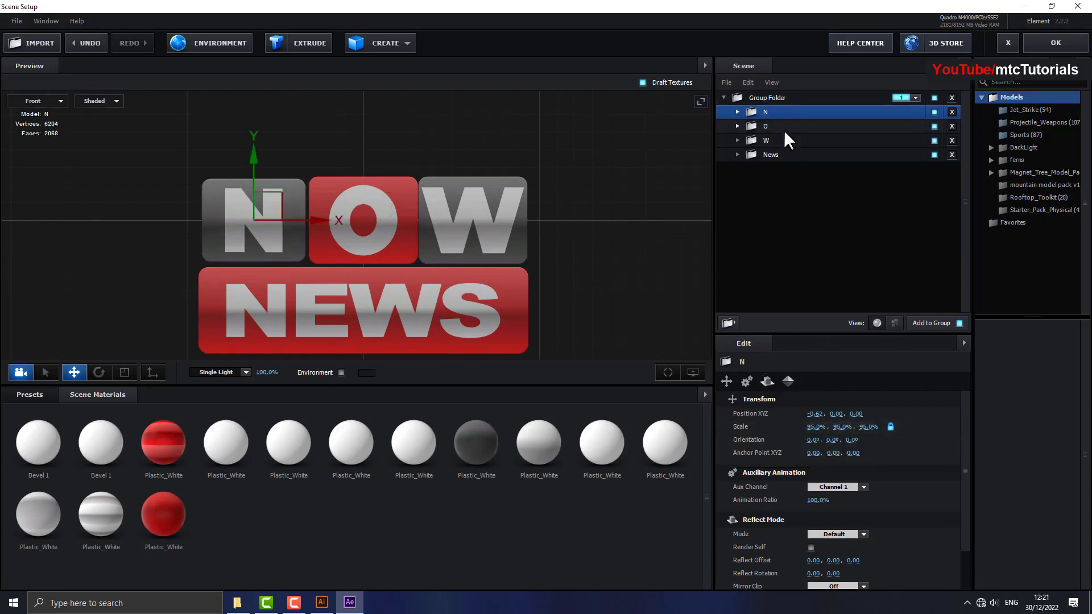
{"action": "left_click", "coordinate": [783, 128]}
{"action": "left_click", "coordinate": [817, 427]}
{"action": "type", "text": "95"}
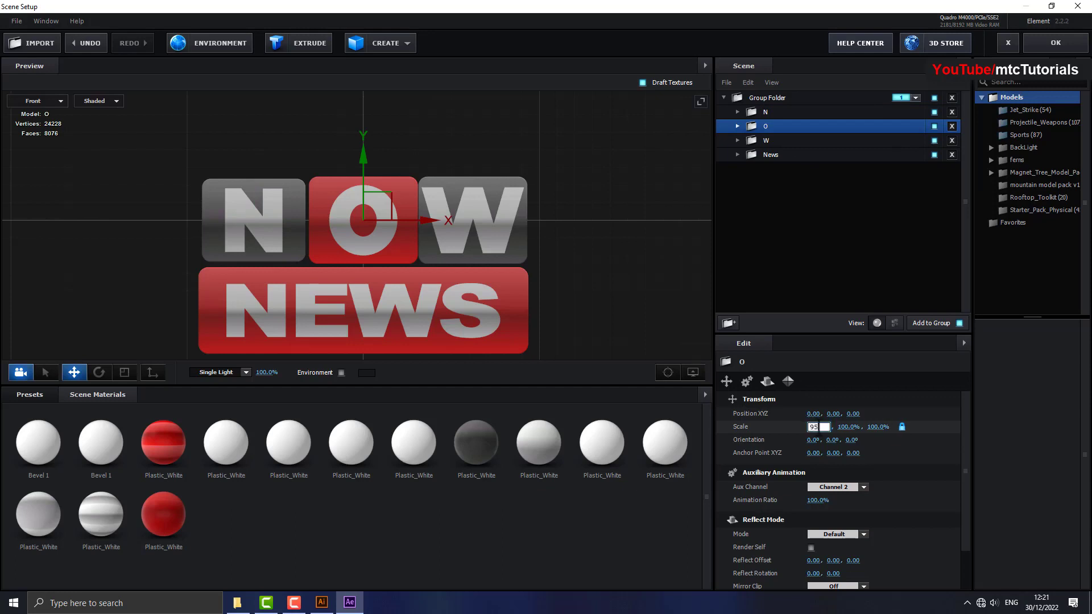
{"action": "key", "text": "Return"}
{"action": "left_click", "coordinate": [785, 142]}
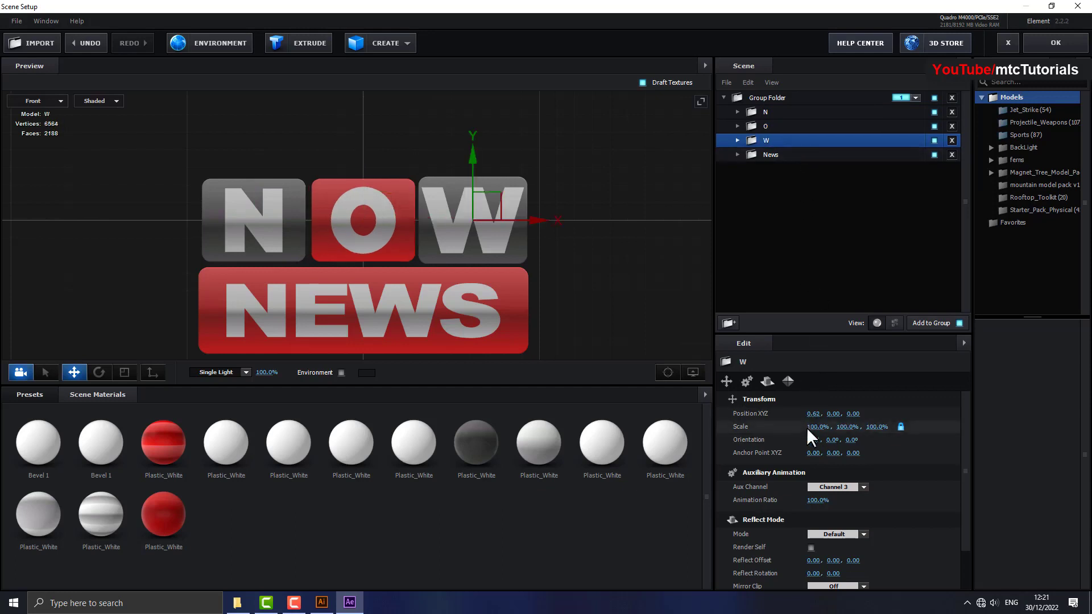
{"action": "left_click", "coordinate": [815, 428]}
{"action": "type", "text": "95"}
{"action": "key", "text": "Return"}
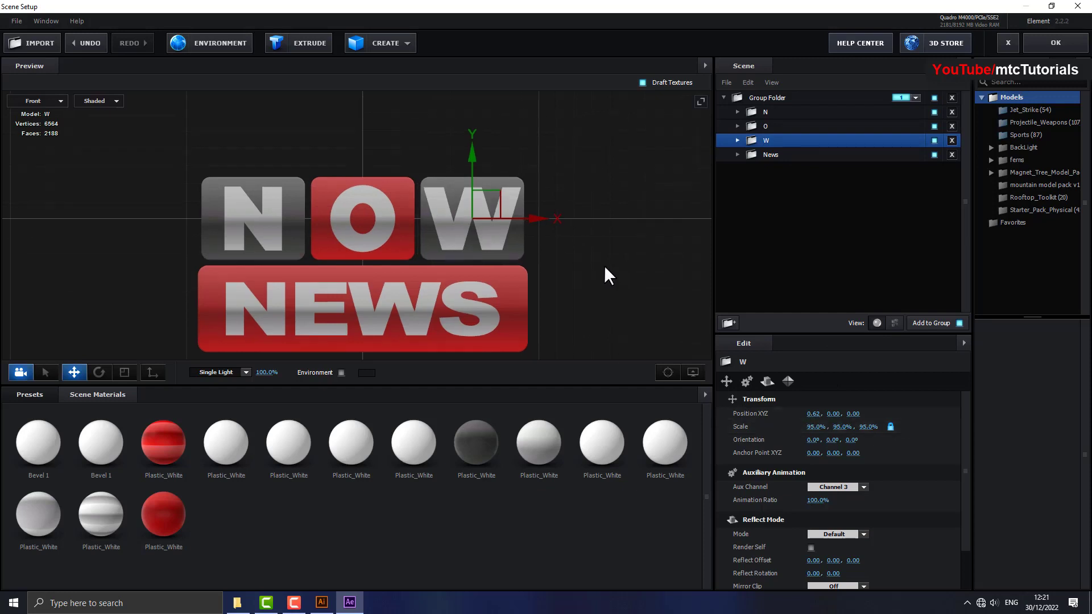
Set the News model to 95%, scrub it up to 97.5%, and apply the scene changes.
{"action": "scroll", "coordinate": [617, 247], "scroll_direction": "up", "scroll_amount": 2}
{"action": "scroll", "coordinate": [618, 243], "scroll_direction": "up", "scroll_amount": 1}
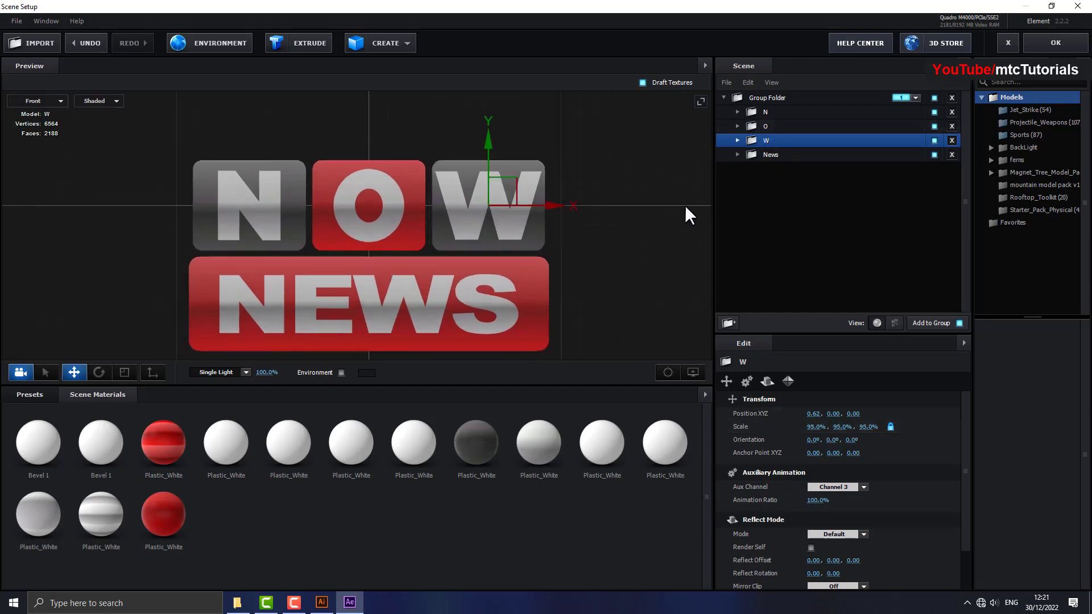
{"action": "left_click", "coordinate": [765, 155]}
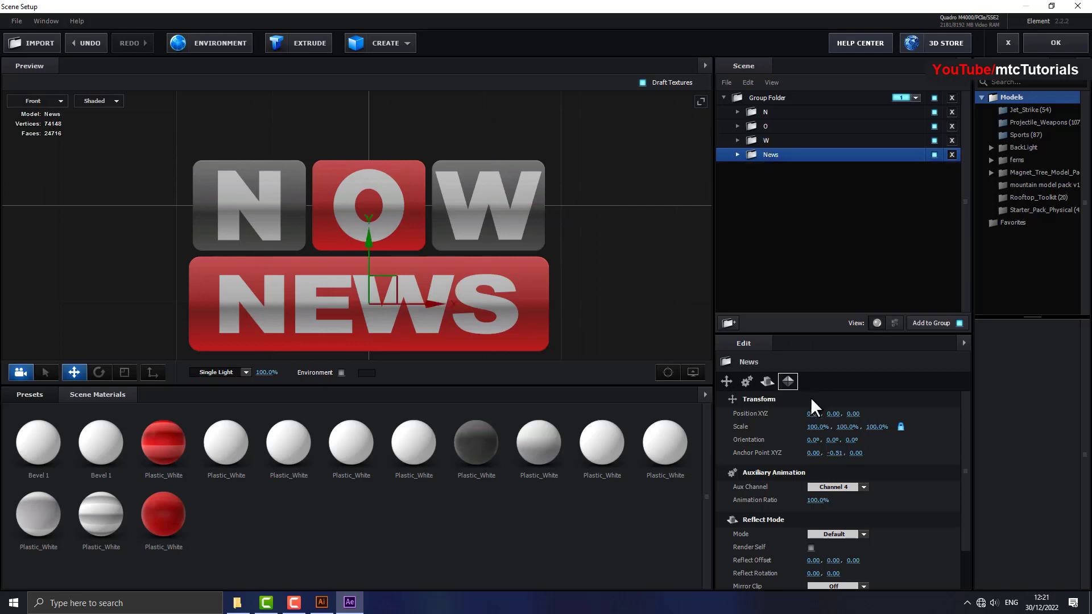
{"action": "left_click", "coordinate": [817, 427]}
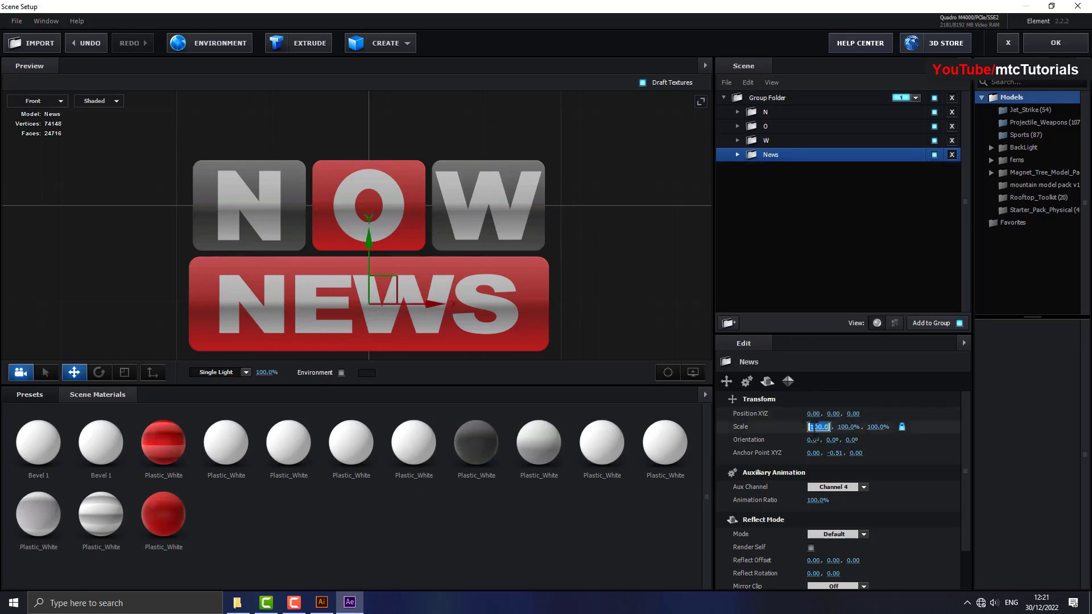
{"action": "type", "text": "95"}
{"action": "key", "text": "Return"}
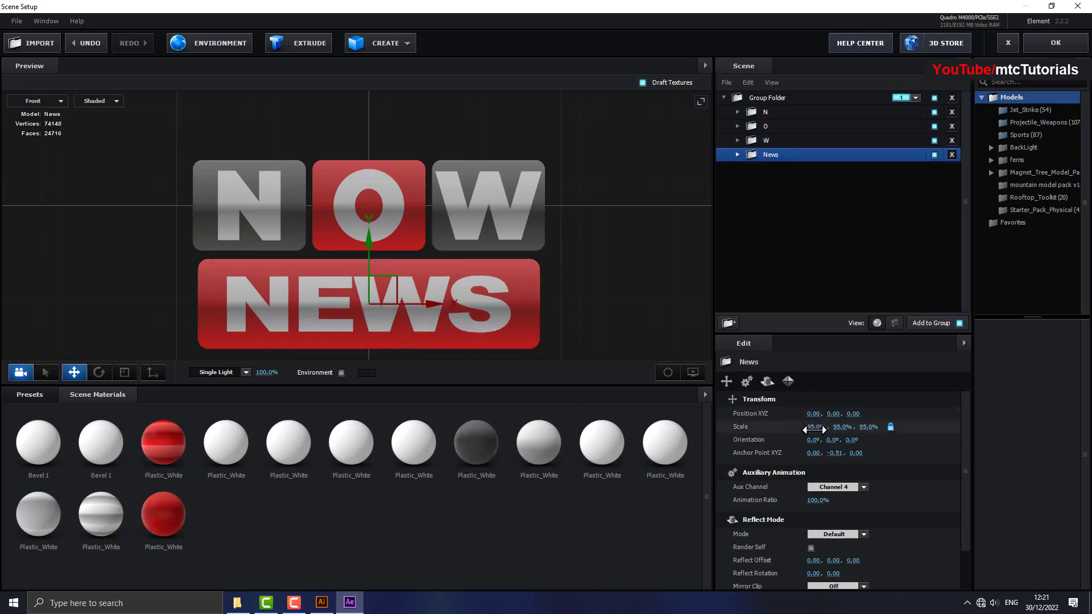
{"action": "left_click_drag", "start_coordinate": [810, 428], "coordinate": [815, 427]}
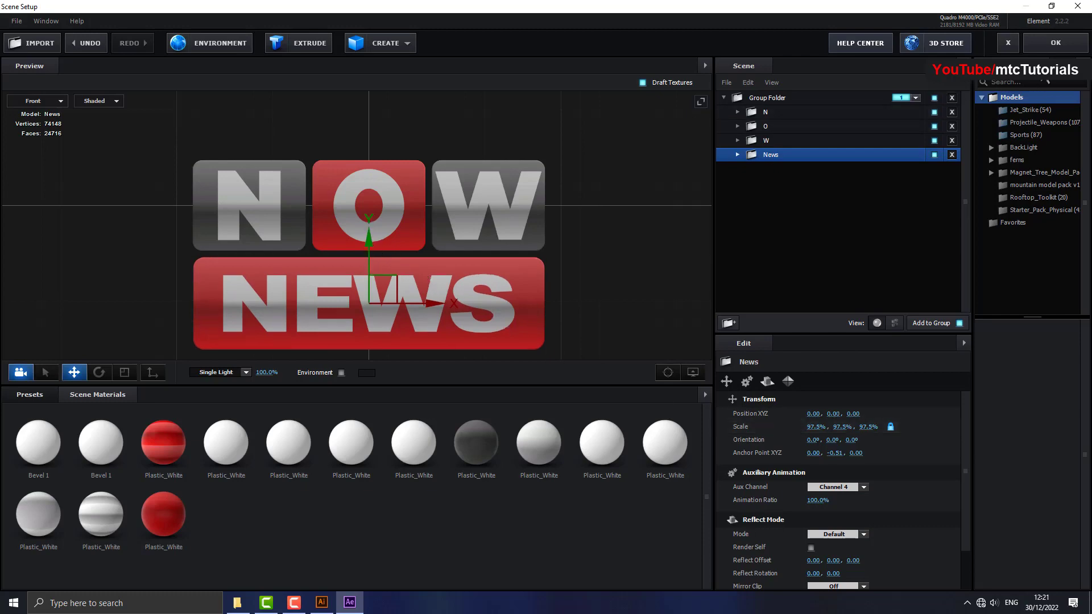
{"action": "left_click", "coordinate": [1052, 41]}
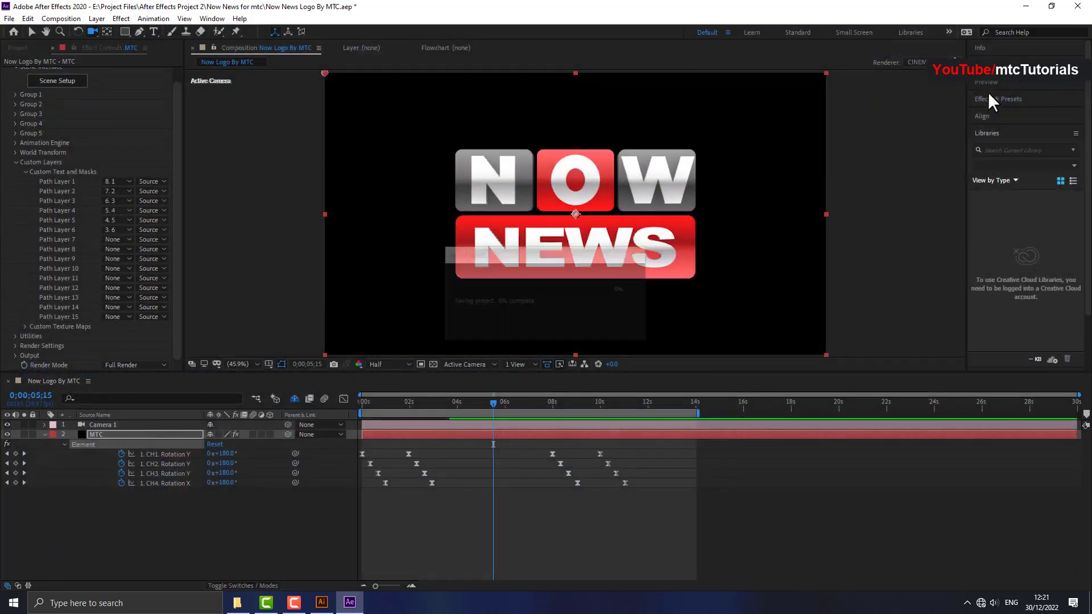
Preview the resized logo's flip animation from 0s, then move to about 4 seconds.
{"action": "left_click_drag", "start_coordinate": [391, 404], "coordinate": [323, 405]}
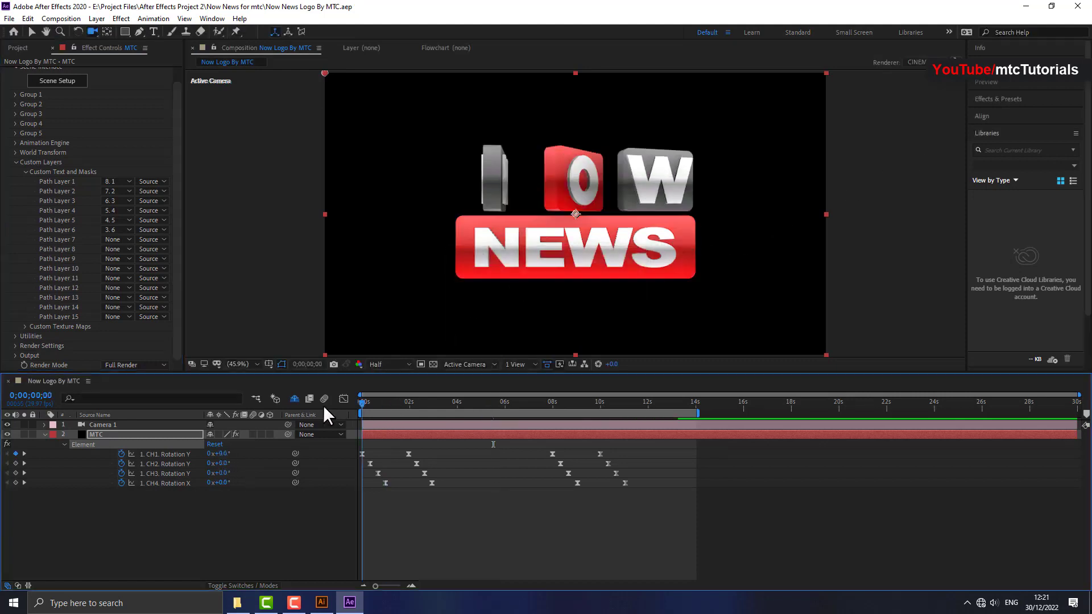
{"action": "key", "text": "space"}
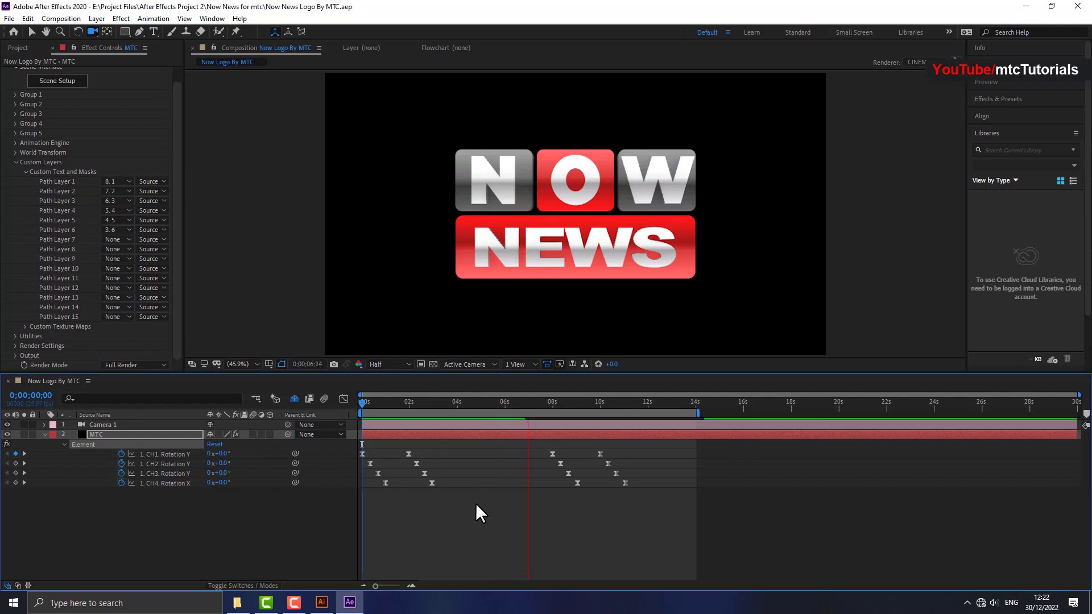
{"action": "key", "text": "space"}
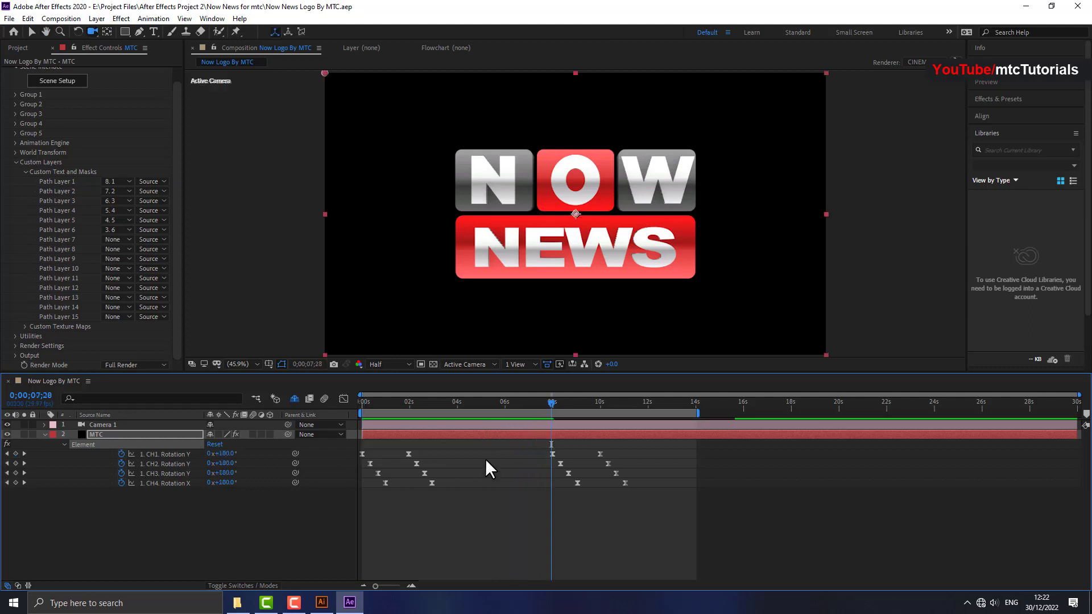
{"action": "left_click_drag", "start_coordinate": [516, 401], "coordinate": [646, 403]}
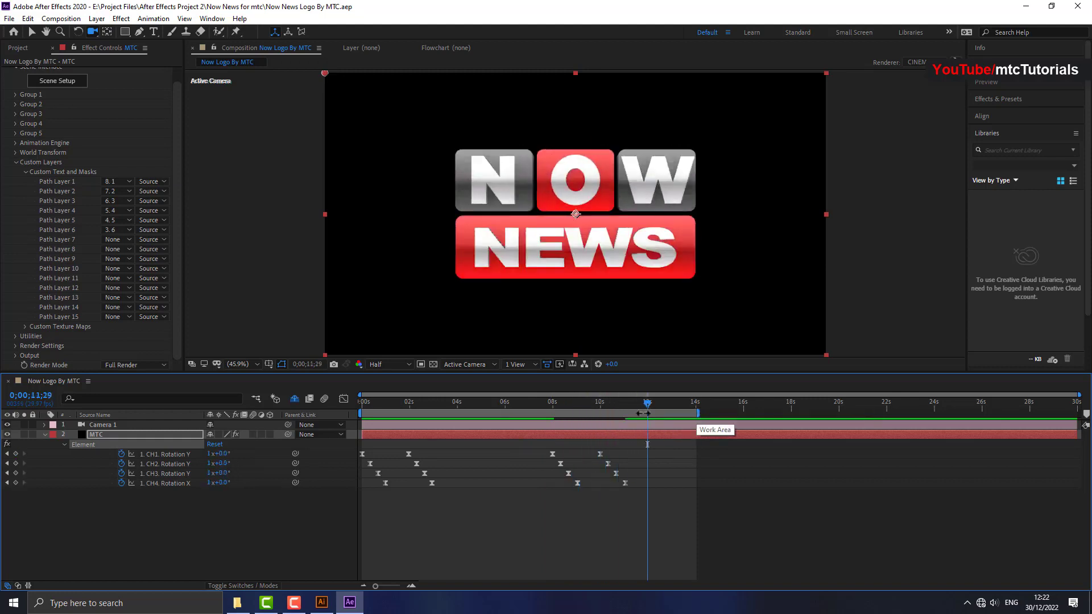
{"action": "left_click", "coordinate": [465, 400]}
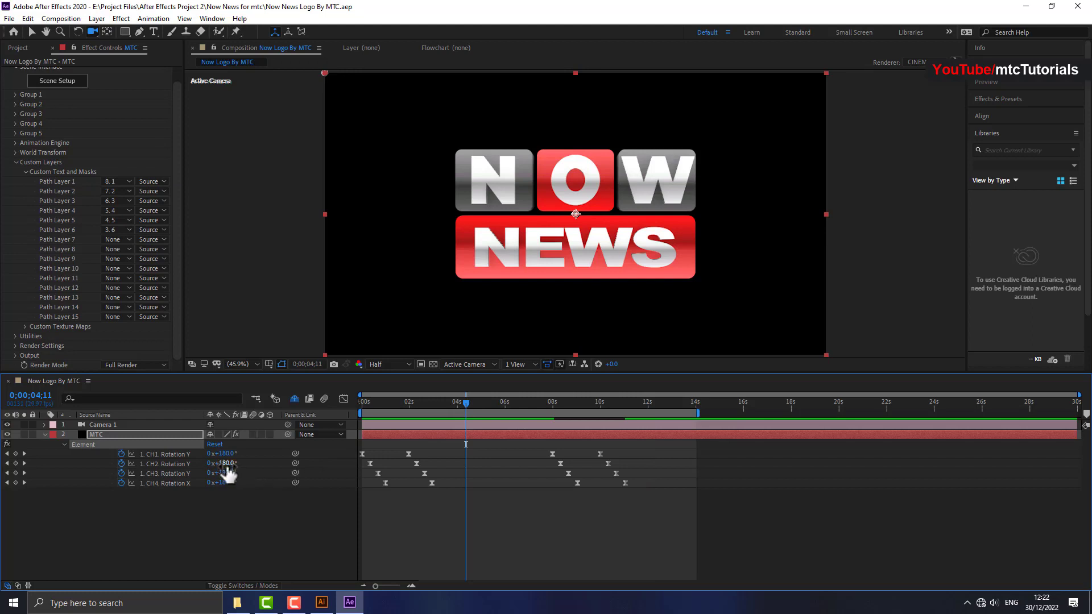
Trial-rotate CH2 Rotation Y, undo it, and expand the Element effect's full property list.
{"action": "left_click_drag", "start_coordinate": [225, 464], "coordinate": [260, 464]}
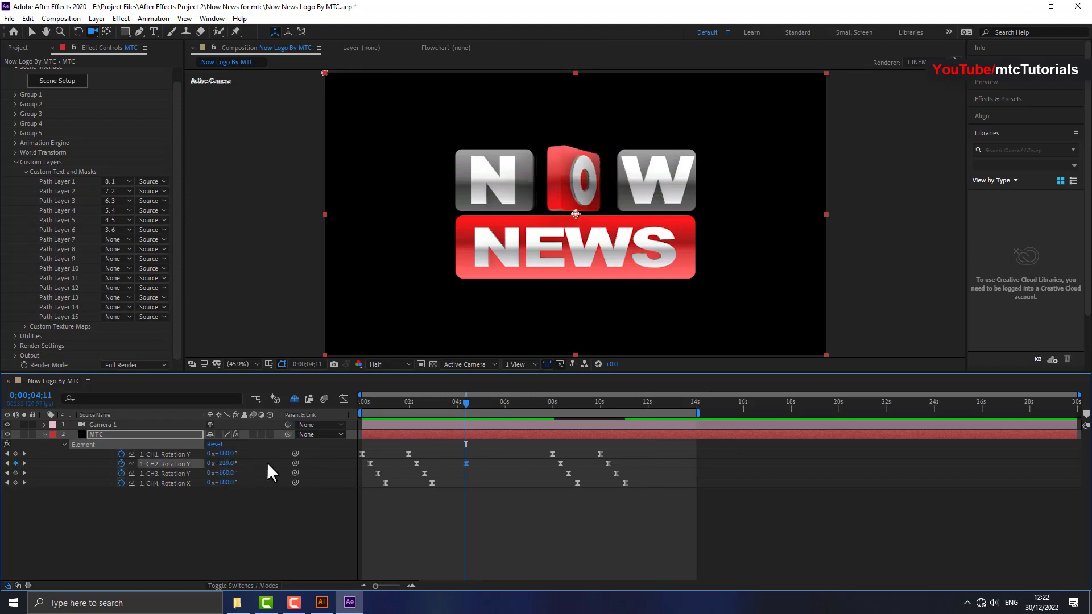
{"action": "key", "text": "ctrl+z"}
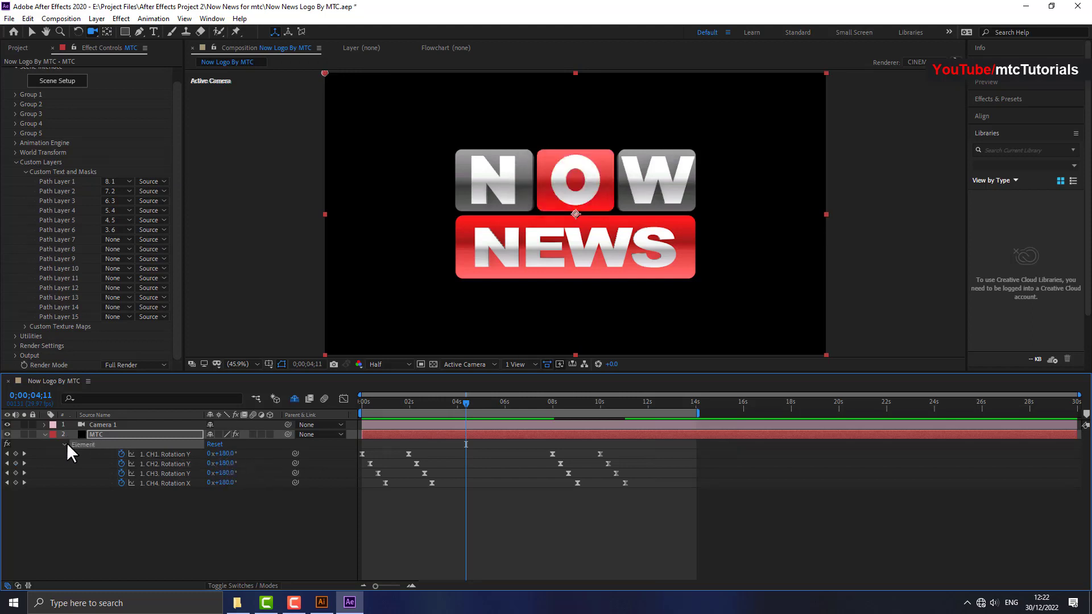
{"action": "left_click", "coordinate": [65, 445]}
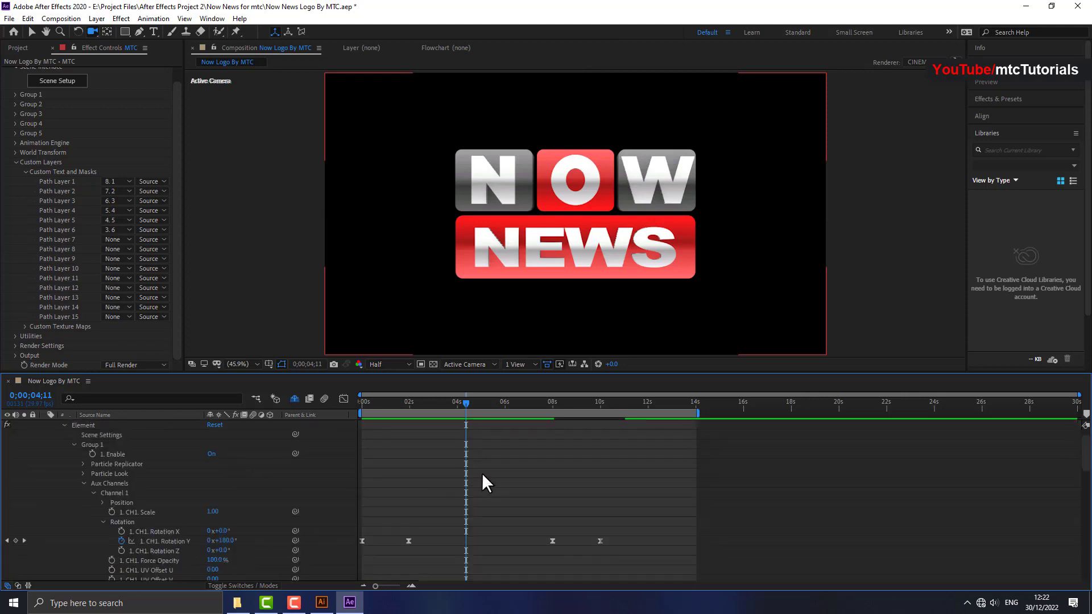
Delete the CH2 Rotation Y keyframes at 8s and 10s.
{"action": "scroll", "coordinate": [483, 481], "scroll_direction": "down", "scroll_amount": 3}
{"action": "scroll", "coordinate": [484, 487], "scroll_direction": "down", "scroll_amount": 2}
{"action": "scroll", "coordinate": [485, 486], "scroll_direction": "down", "scroll_amount": 1}
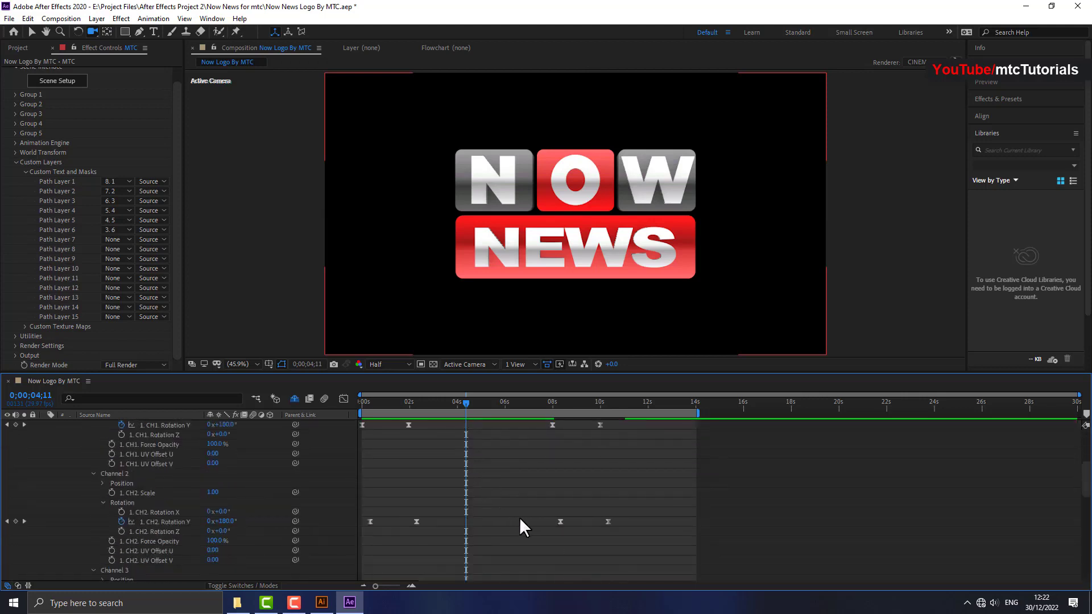
{"action": "left_click_drag", "start_coordinate": [542, 512], "coordinate": [654, 535]}
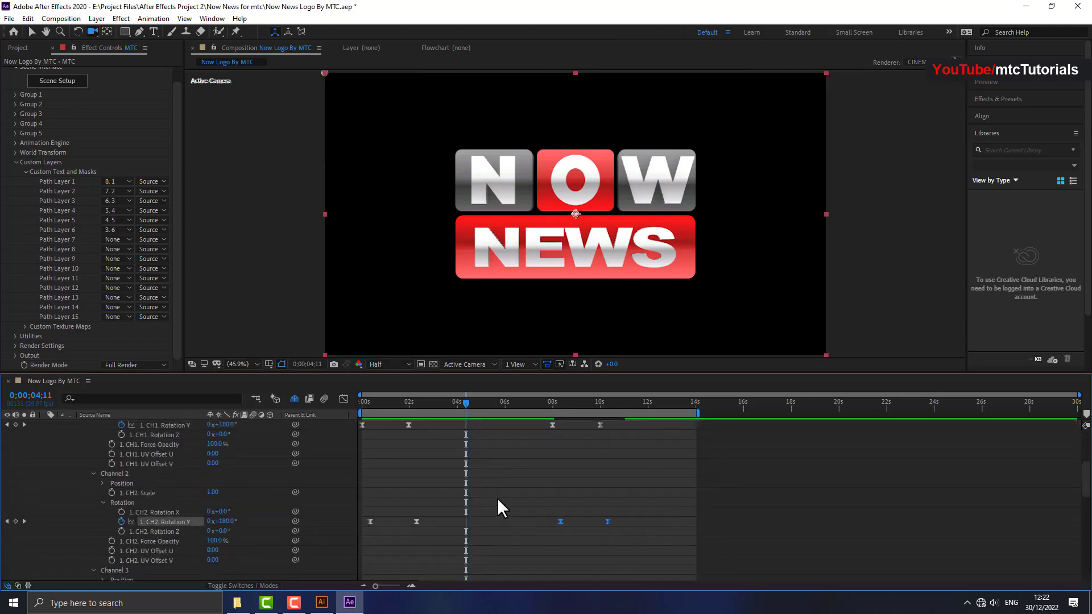
{"action": "key", "text": "Delete"}
{"action": "mouse_move", "coordinate": [220, 512]}
{"action": "left_mouse_down"}
{"action": "mouse_move", "coordinate": [293, 508]}
{"action": "mouse_move", "coordinate": [207, 516]}
{"action": "left_mouse_up"}
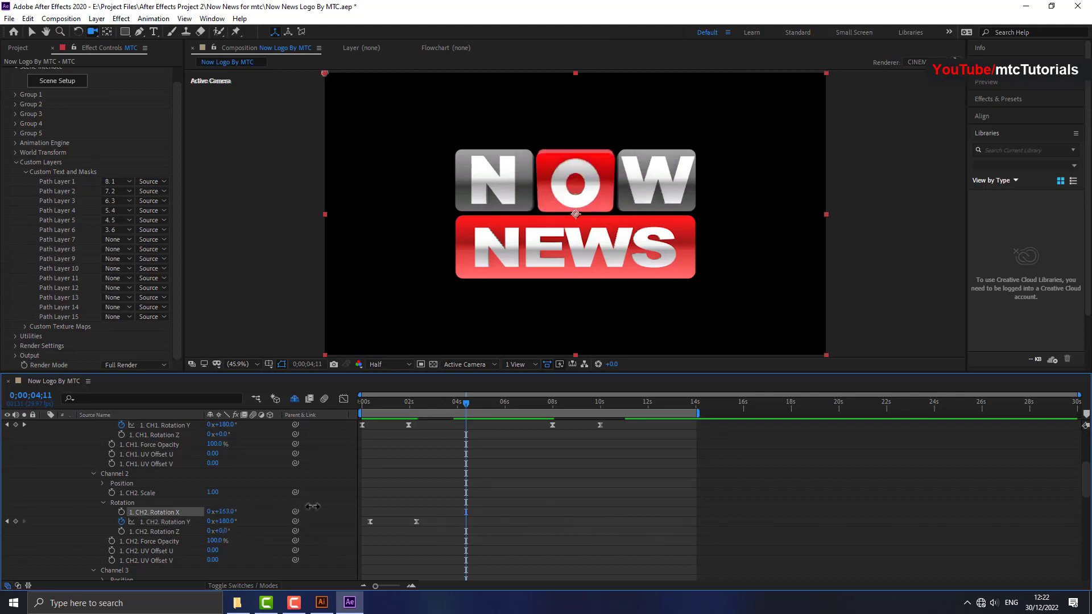
Keyframe CH2 Rotation X at 0 at 4 seconds and one full turn (1x) at 6 seconds.
{"action": "left_click", "coordinate": [457, 405]}
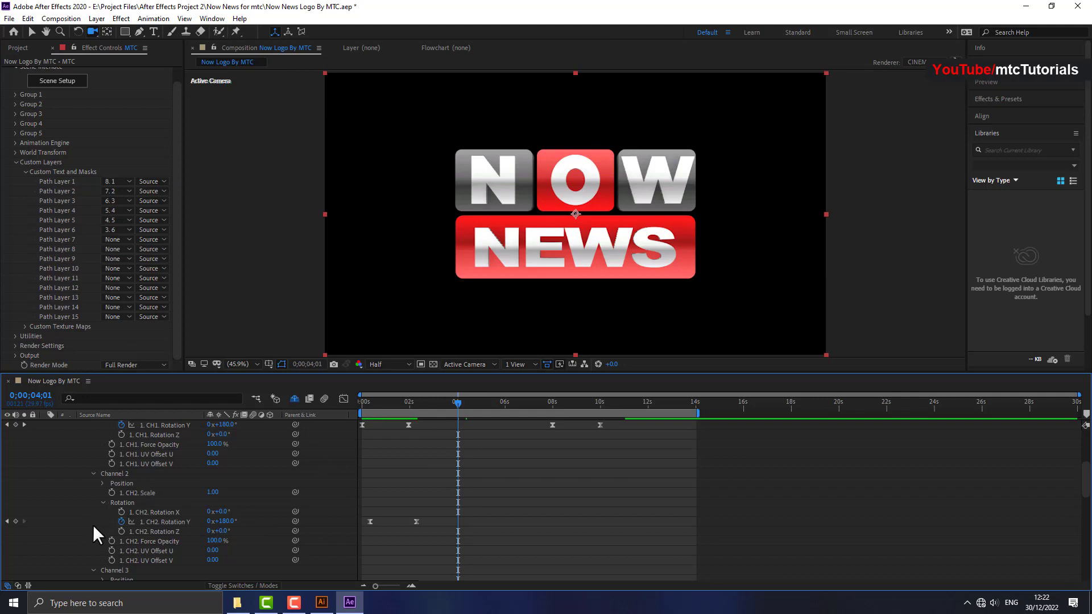
{"action": "left_click", "coordinate": [121, 512]}
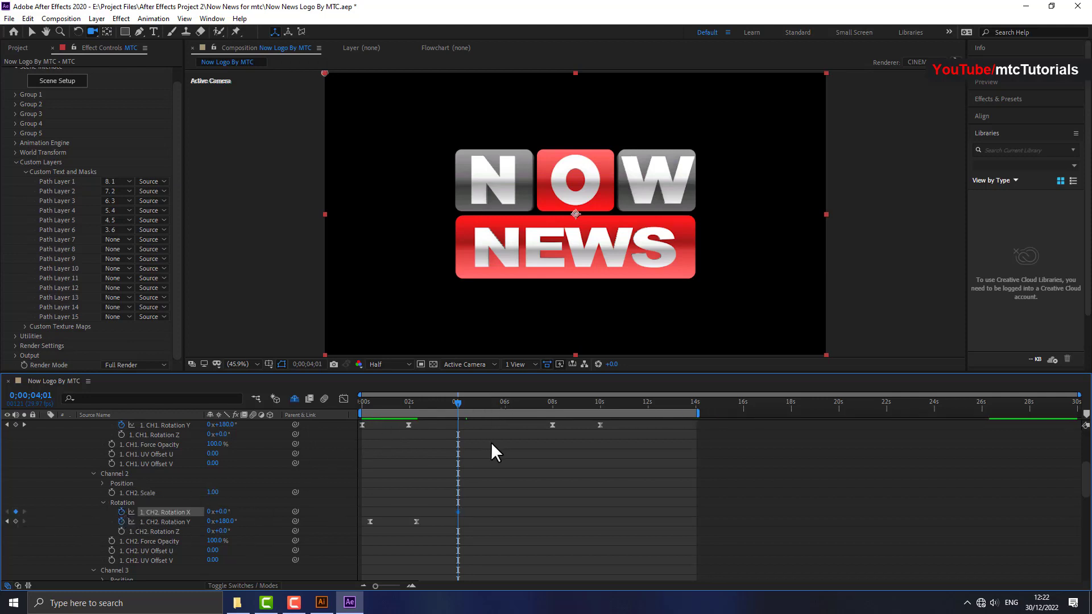
{"action": "scroll", "coordinate": [490, 442], "scroll_direction": "up", "scroll_amount": 2, "text": "alt"}
{"action": "left_click_drag", "start_coordinate": [502, 404], "coordinate": [550, 404]}
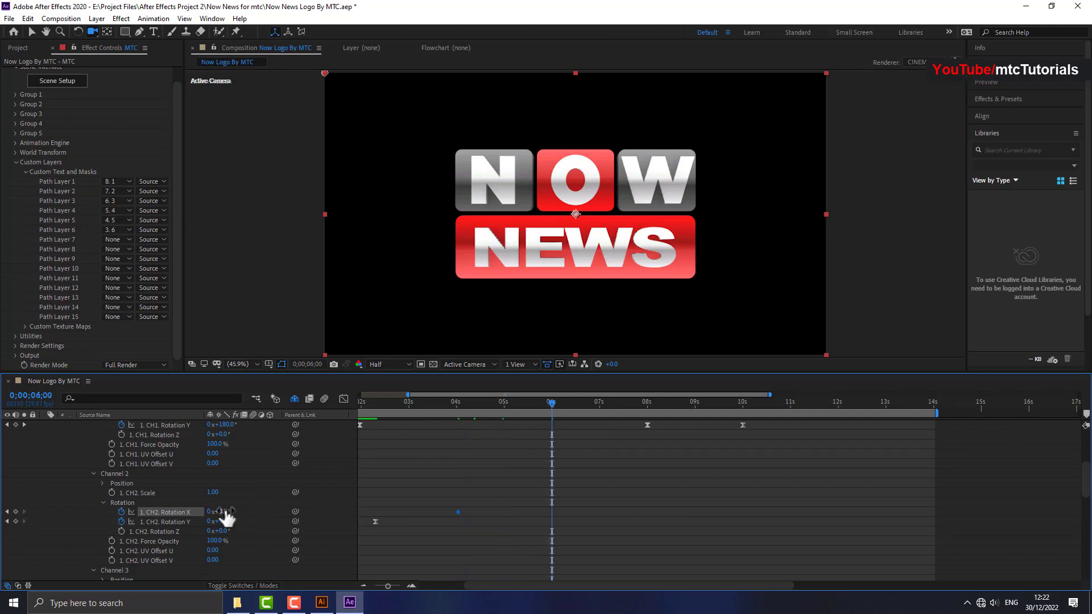
{"action": "left_click", "coordinate": [215, 512]}
{"action": "type", "text": "1"}
{"action": "key", "text": "Return"}
Apply Easy Ease to both CH2 Rotation X keyframes and return to about 1 second.
{"action": "left_click_drag", "start_coordinate": [445, 492], "coordinate": [586, 522]}
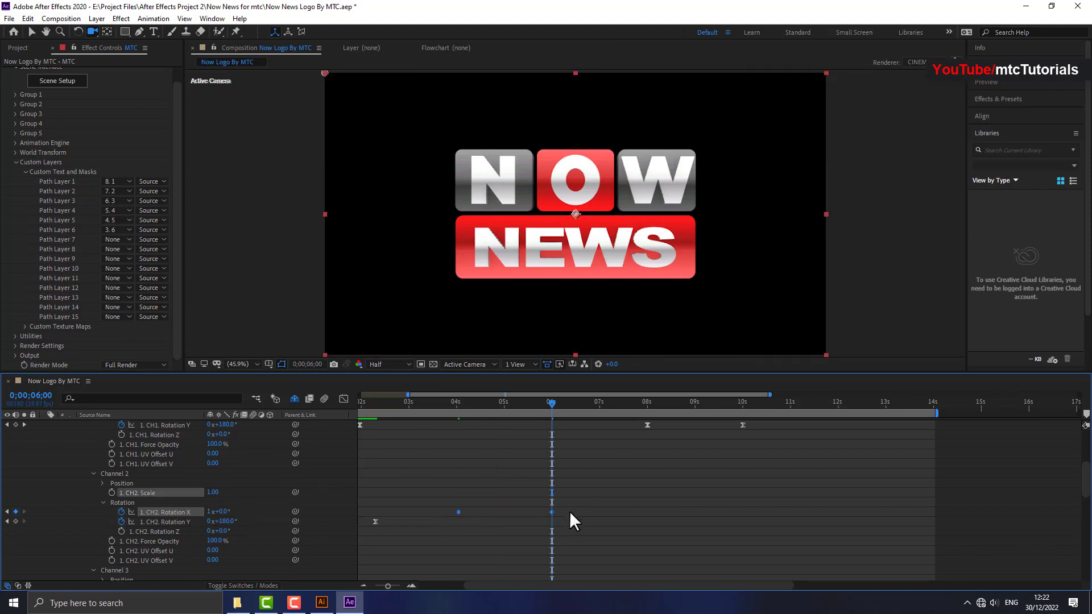
{"action": "key", "text": "minus"}
{"action": "key", "text": "minus"}
{"action": "left_click_drag", "start_coordinate": [452, 405], "coordinate": [444, 405]}
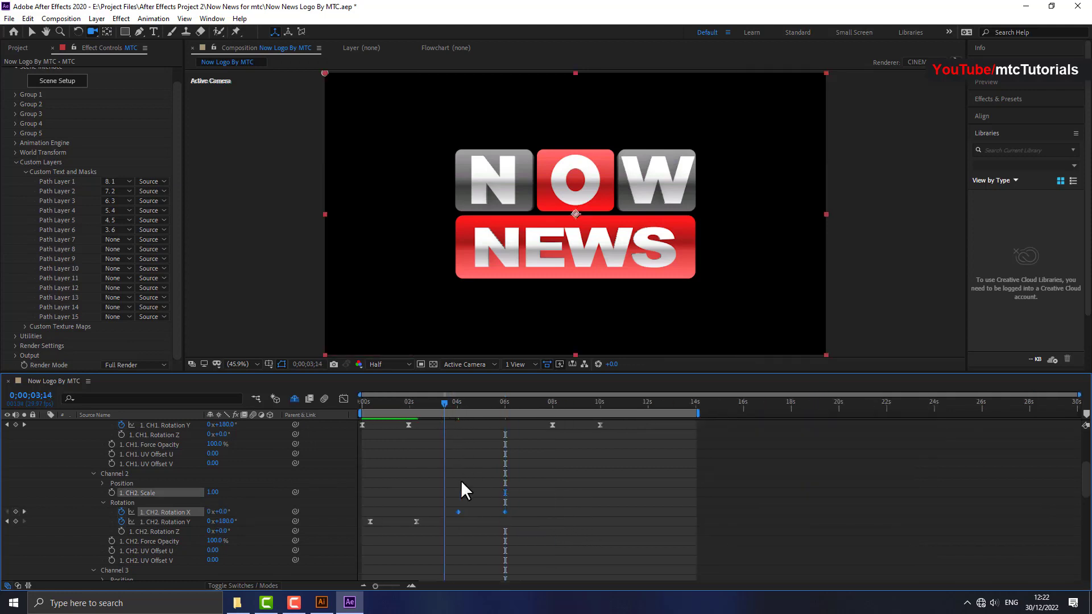
{"action": "right_click", "coordinate": [459, 511]}
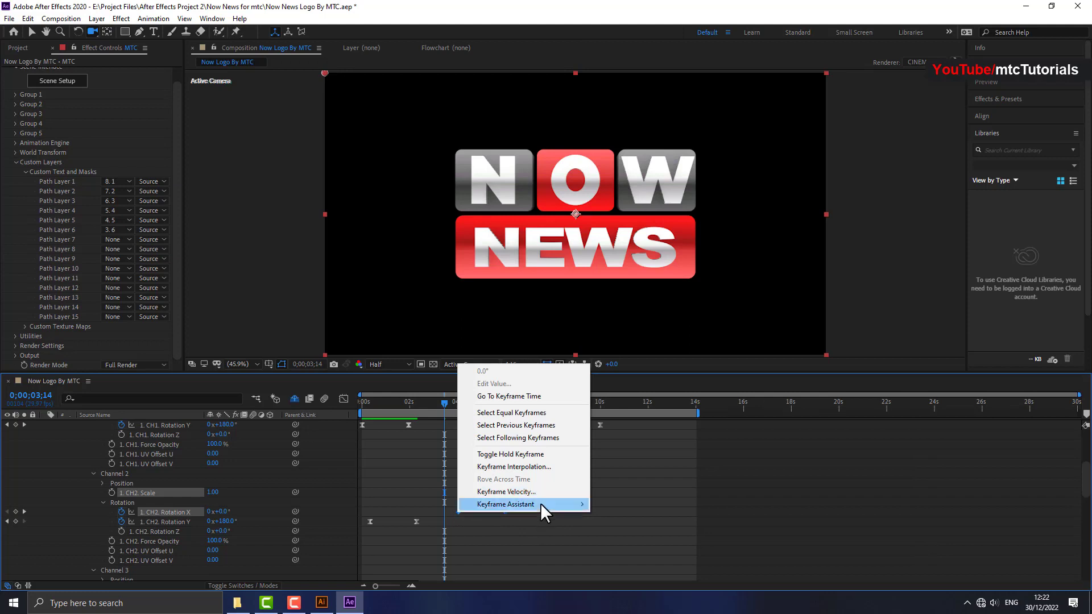
{"action": "mouse_move", "coordinate": [540, 503]}
{"action": "left_click", "coordinate": [626, 429]}
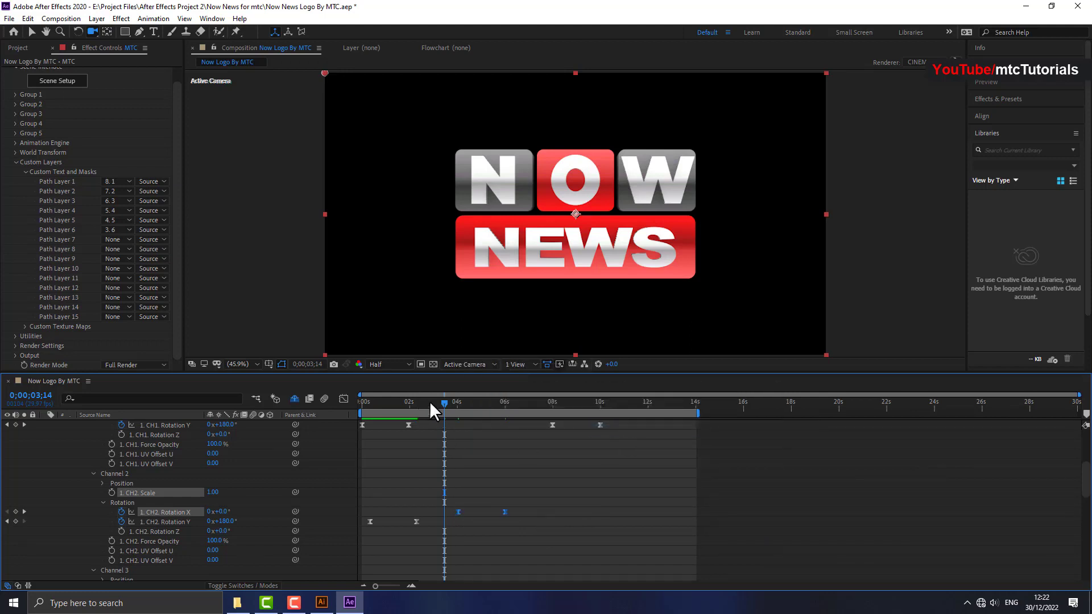
{"action": "left_click_drag", "start_coordinate": [429, 403], "coordinate": [395, 403]}
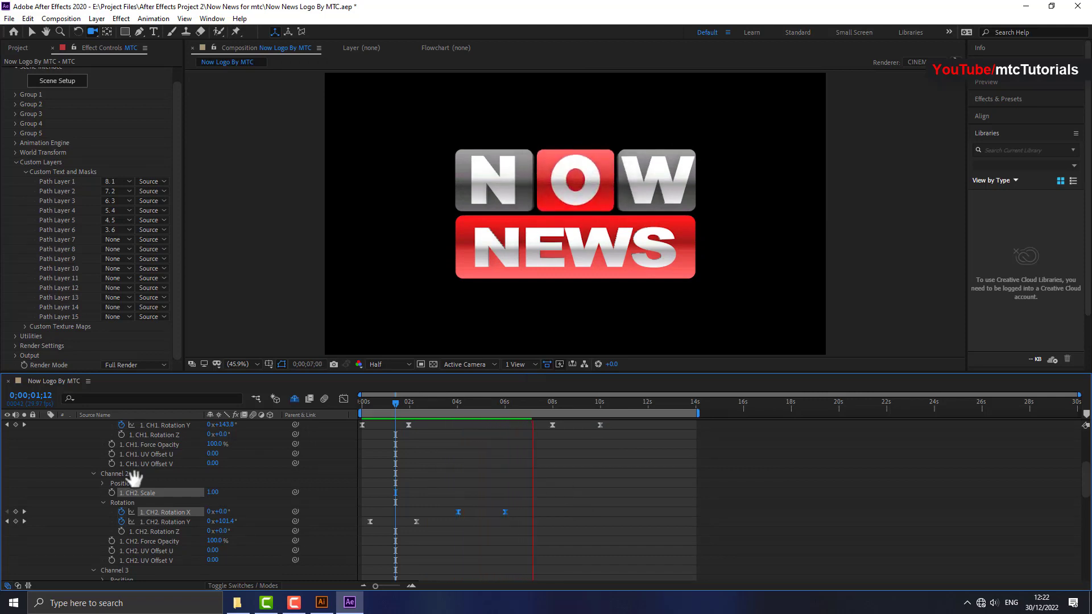
Key CH2 Rotation Y at 8s, advance to the 10s keyframe, and preview the O tile's exit flip.
{"action": "key", "text": "space"}
{"action": "left_click", "coordinate": [24, 425]}
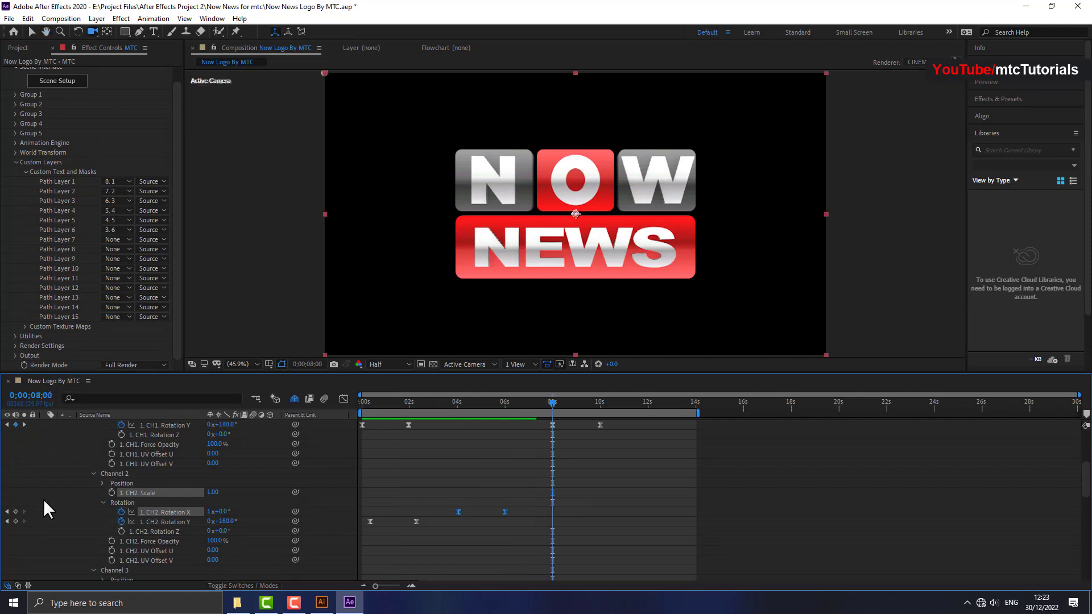
{"action": "left_click", "coordinate": [15, 521]}
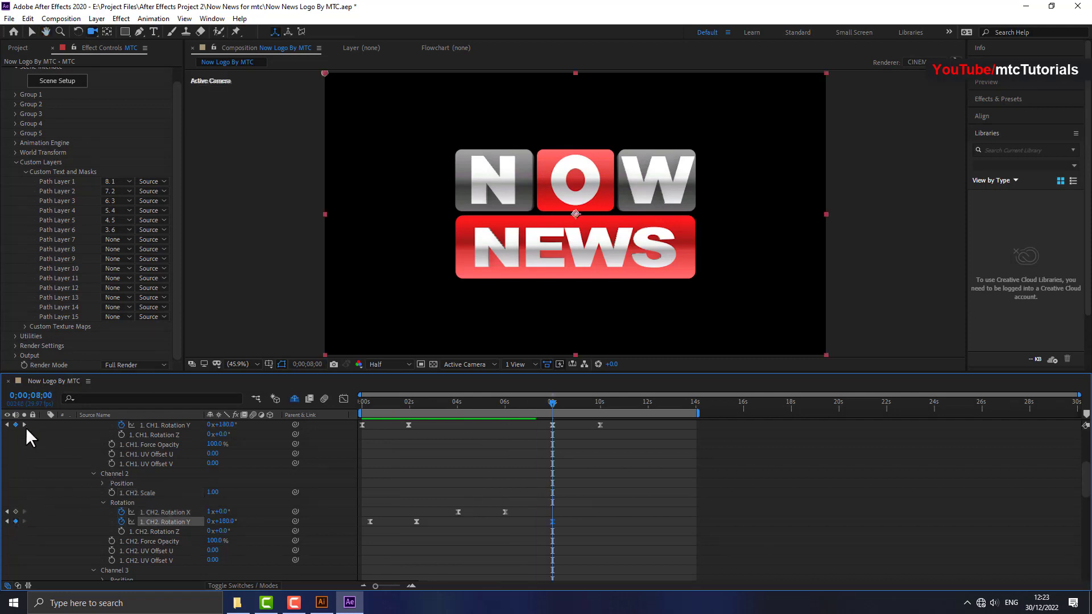
{"action": "key", "text": "k"}
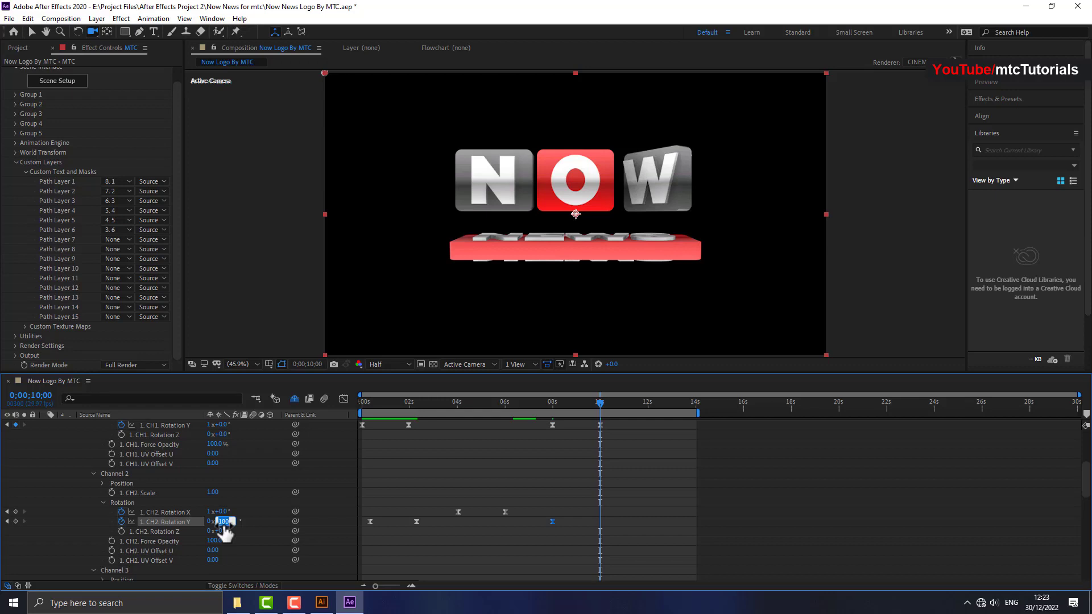
{"action": "left_click", "coordinate": [545, 401]}
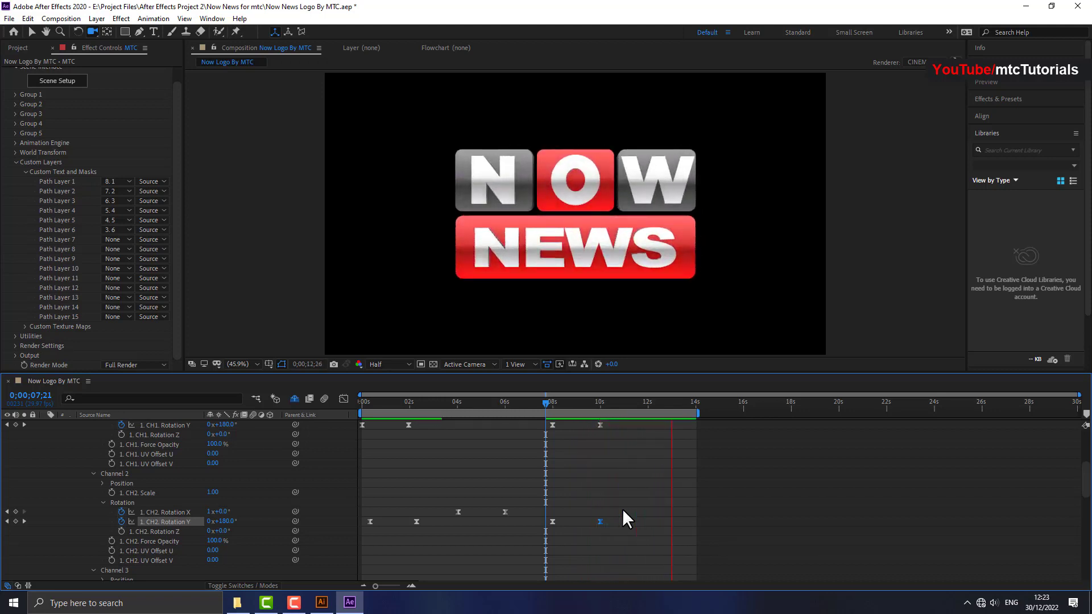
{"action": "key", "text": "space"}
Switch Camera 1 to the 24mm lens preset.
{"action": "scroll", "coordinate": [57, 449], "scroll_direction": "up", "scroll_amount": 5}
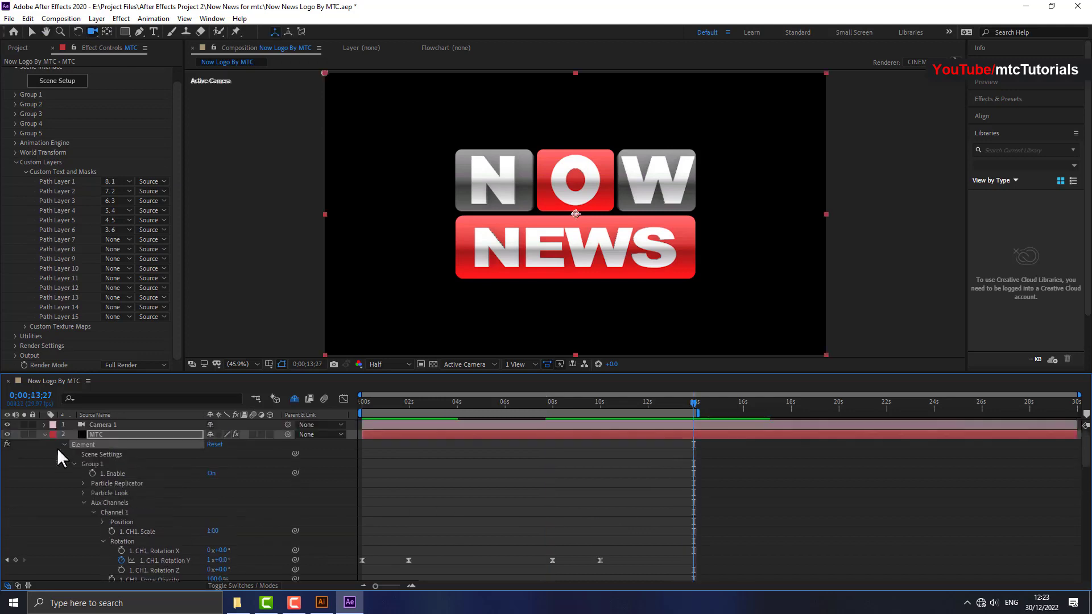
{"action": "left_click", "coordinate": [46, 435]}
{"action": "double_click", "coordinate": [94, 425]}
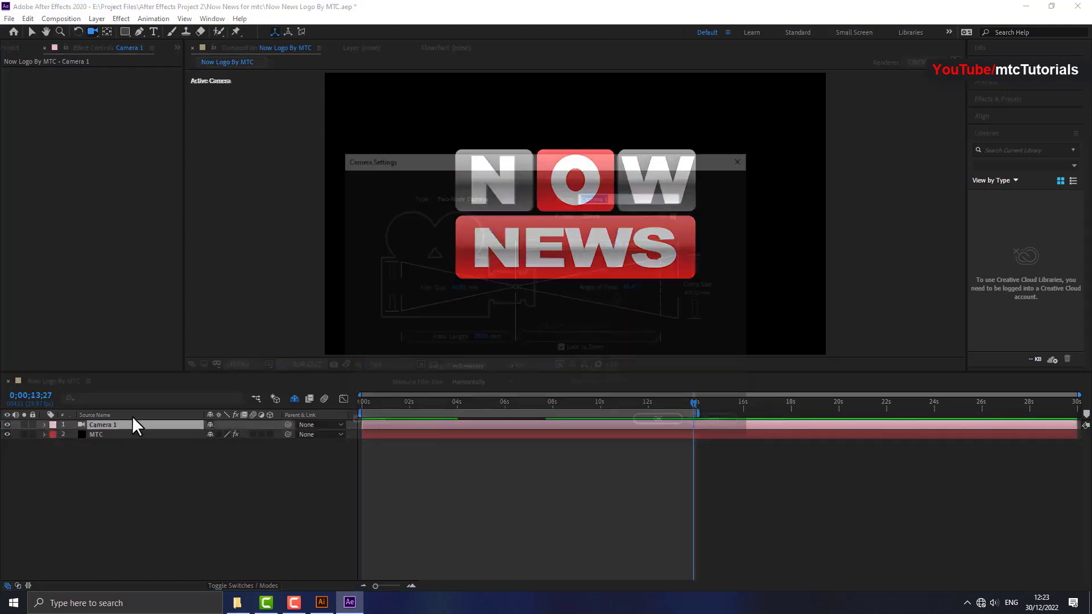
{"action": "left_click", "coordinate": [613, 213]}
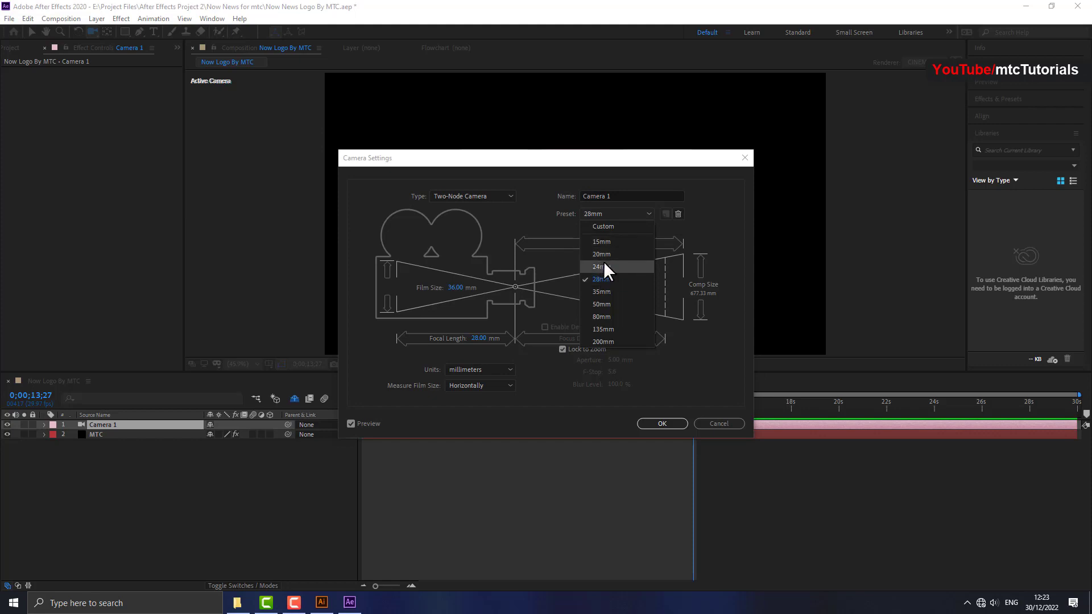
{"action": "left_click", "coordinate": [603, 261]}
{"action": "left_click", "coordinate": [661, 423]}
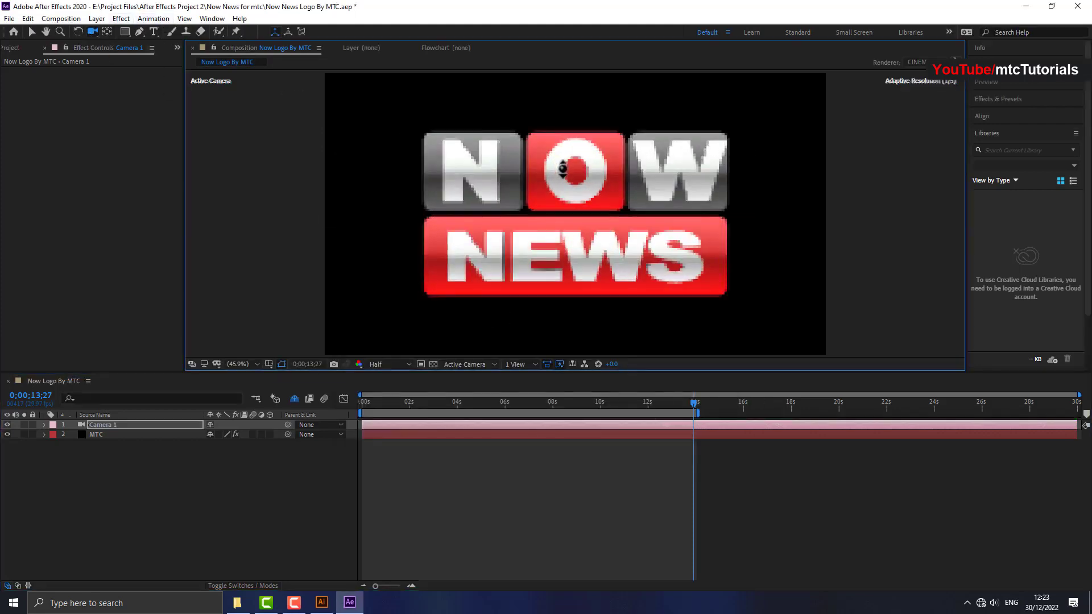
Preview the animation, save the project and select the MTC layer.
{"action": "key", "text": "space"}
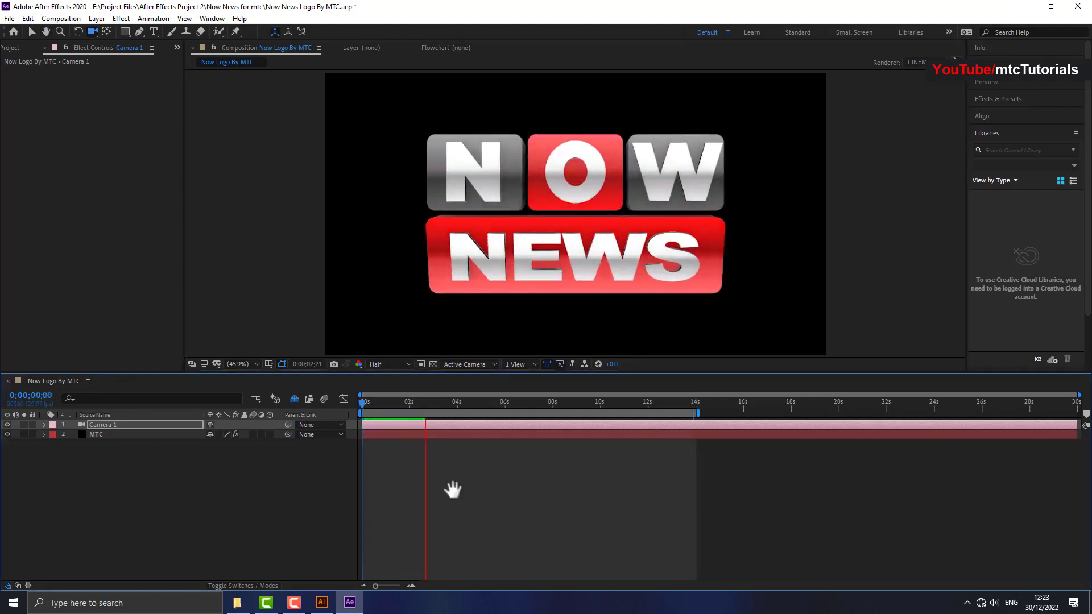
{"action": "key", "text": "space"}
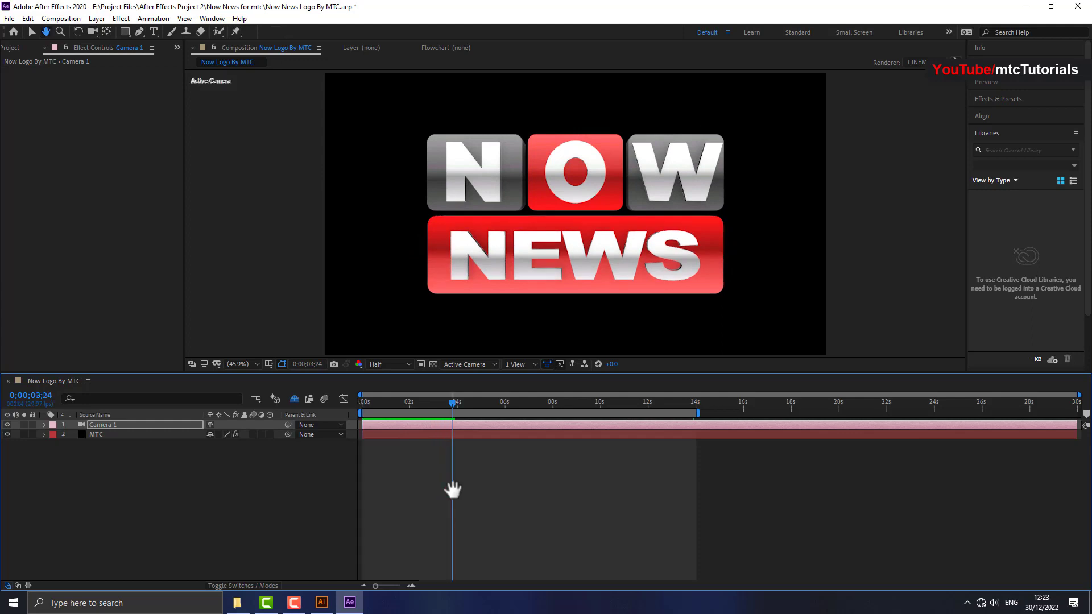
{"action": "key", "text": "ctrl+s"}
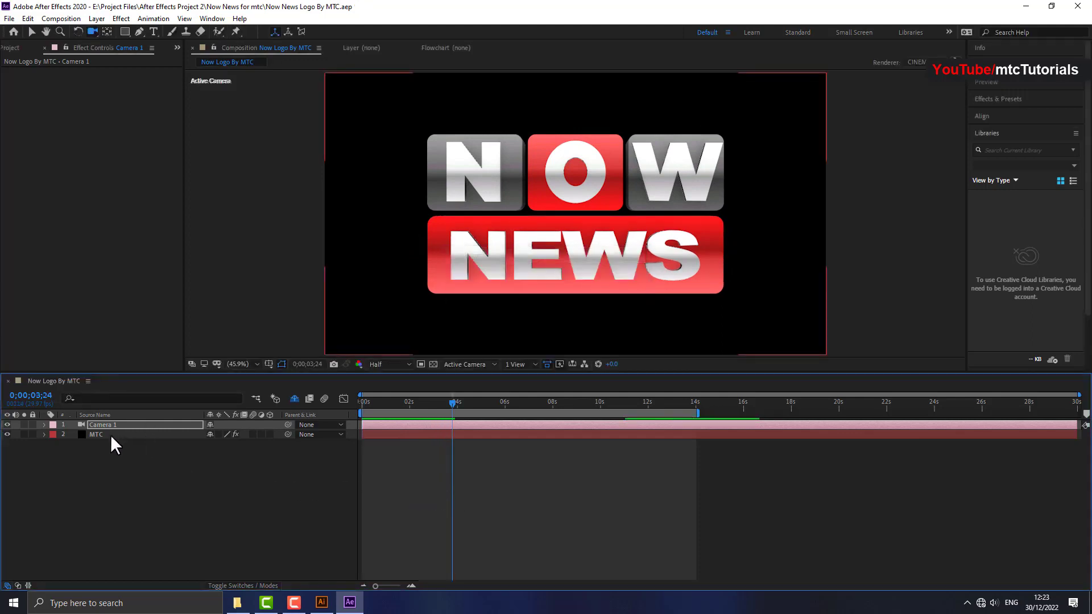
{"action": "left_click", "coordinate": [110, 435]}
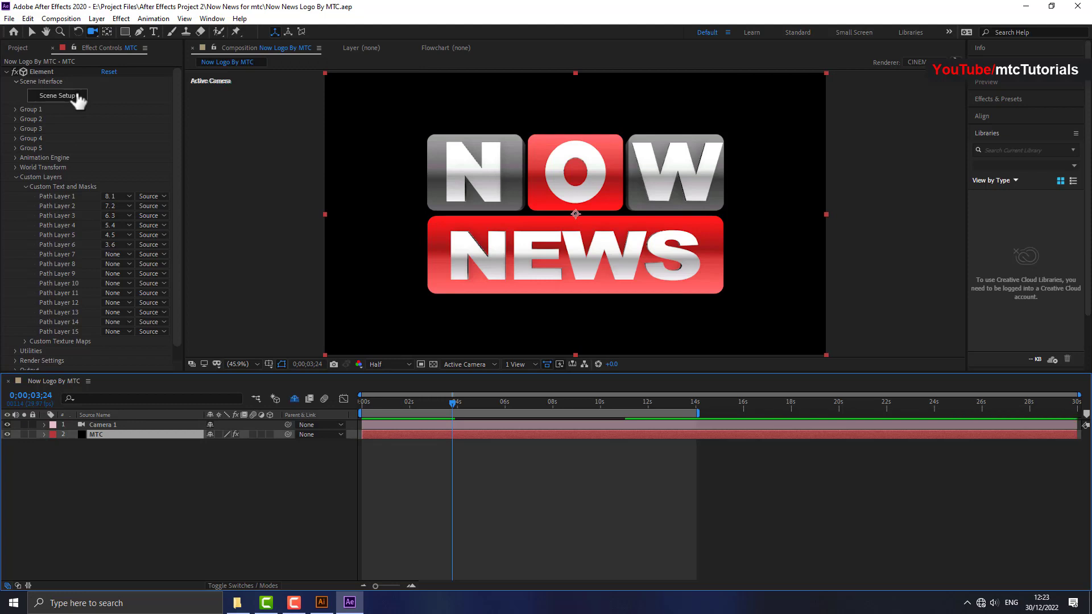
In Element 3D Scene Setup, switch to perspective view and select the red NEWS plate's material.
{"action": "left_click", "coordinate": [78, 96]}
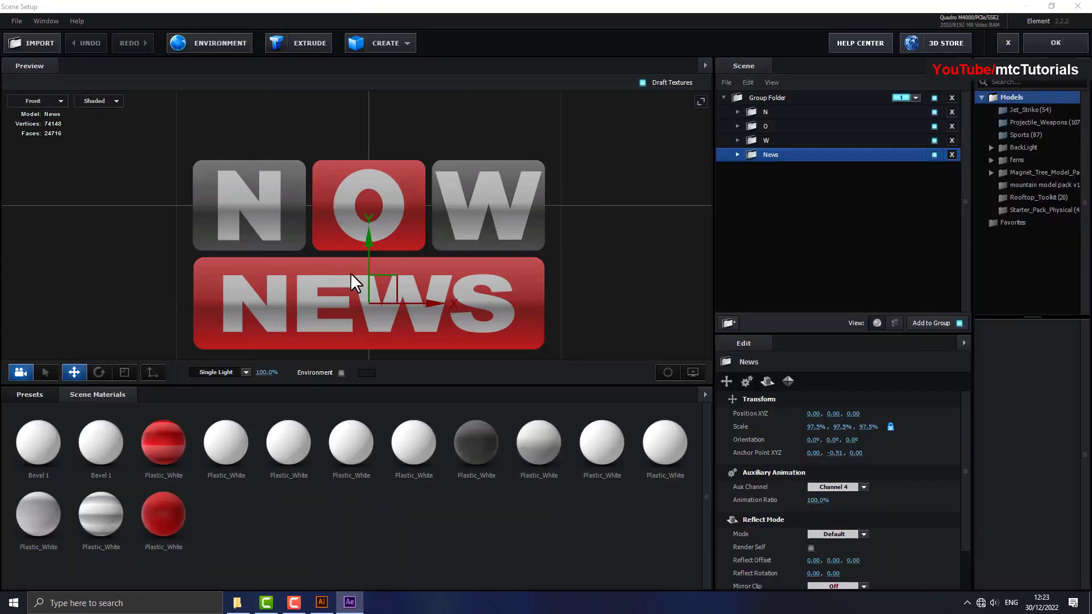
{"action": "left_click", "coordinate": [34, 101]}
{"action": "left_click", "coordinate": [33, 102]}
{"action": "mouse_move", "coordinate": [442, 212]}
{"action": "left_mouse_down"}
{"action": "mouse_move", "coordinate": [462, 263]}
{"action": "mouse_move", "coordinate": [492, 264]}
{"action": "left_mouse_up"}
{"action": "left_click", "coordinate": [492, 261]}
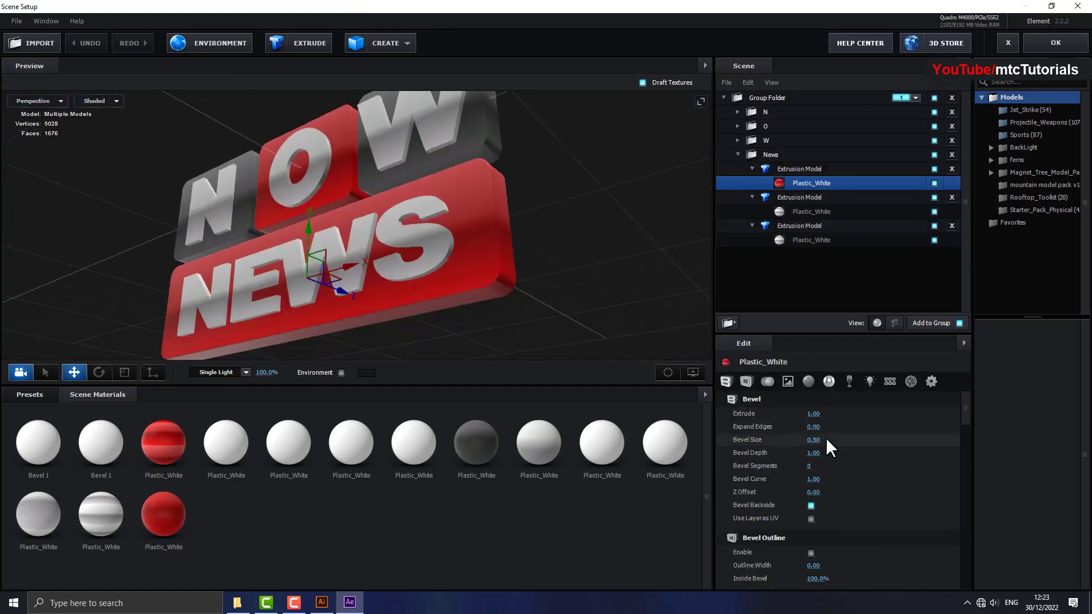
Set the Plastic_White environment map Basic_2K_03.jpg to UV repeat 2 and apply the scene.
{"action": "scroll", "coordinate": [828, 456], "scroll_direction": "down", "scroll_amount": 3}
{"action": "scroll", "coordinate": [838, 486], "scroll_direction": "down", "scroll_amount": 3}
{"action": "scroll", "coordinate": [838, 501], "scroll_direction": "down", "scroll_amount": 3}
{"action": "scroll", "coordinate": [840, 508], "scroll_direction": "down", "scroll_amount": 3}
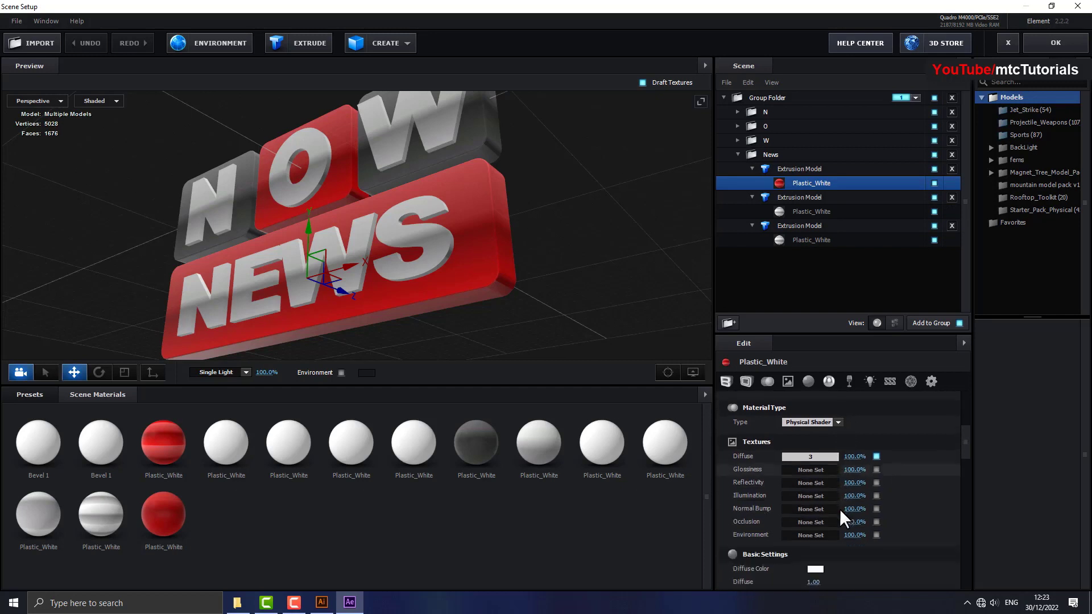
{"action": "scroll", "coordinate": [840, 508], "scroll_direction": "down", "scroll_amount": 2}
{"action": "scroll", "coordinate": [840, 509], "scroll_direction": "down", "scroll_amount": 2}
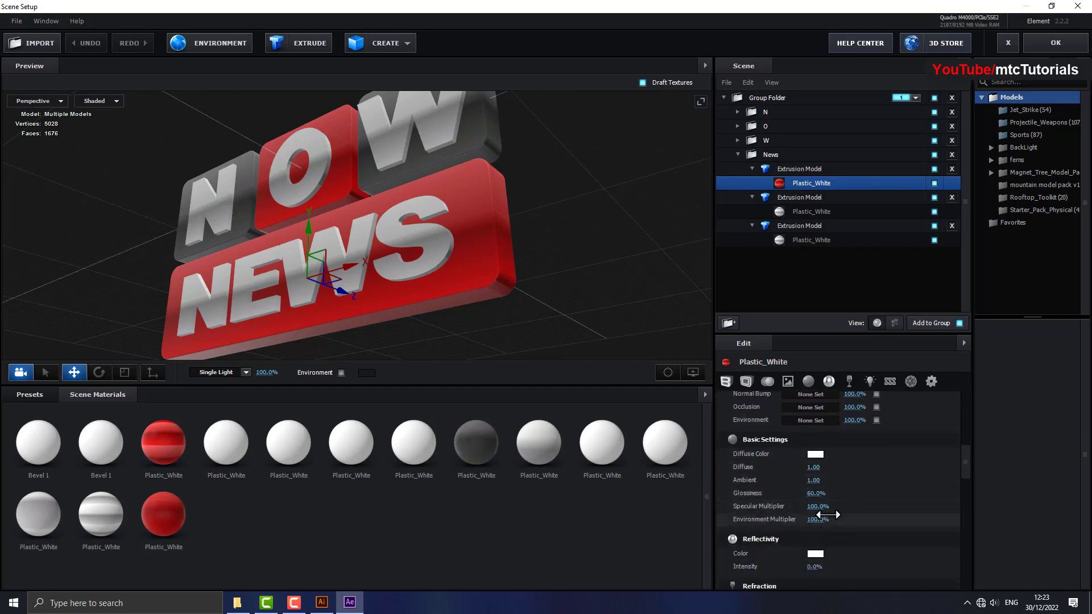
{"action": "left_click", "coordinate": [238, 40]}
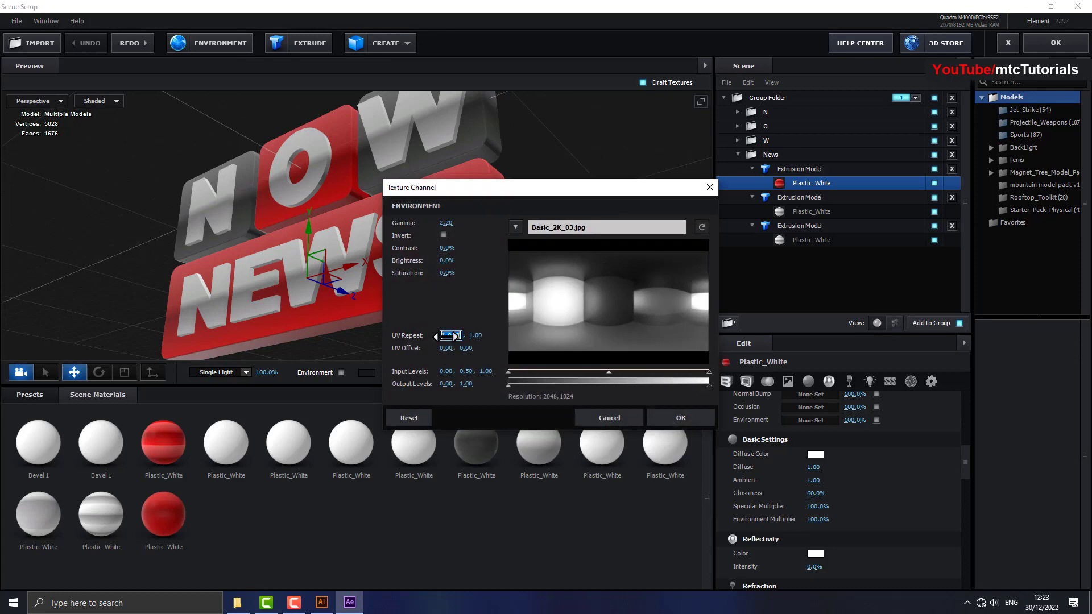
{"action": "key", "text": "Return"}
{"action": "type", "text": "2"}
{"action": "key", "text": "Return"}
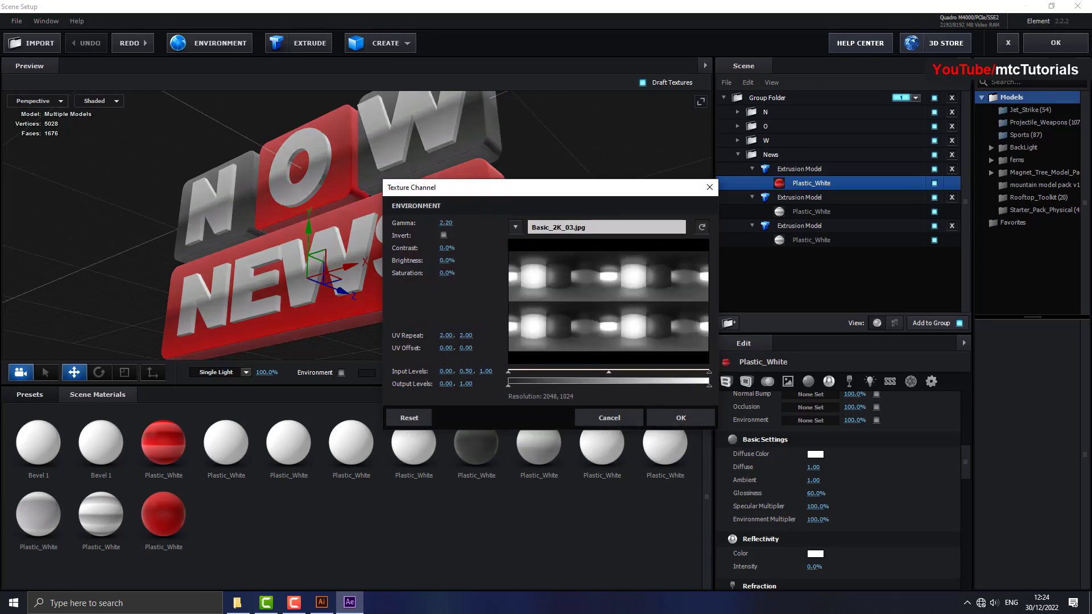
{"action": "left_click", "coordinate": [661, 415]}
{"action": "left_click", "coordinate": [1041, 42]}
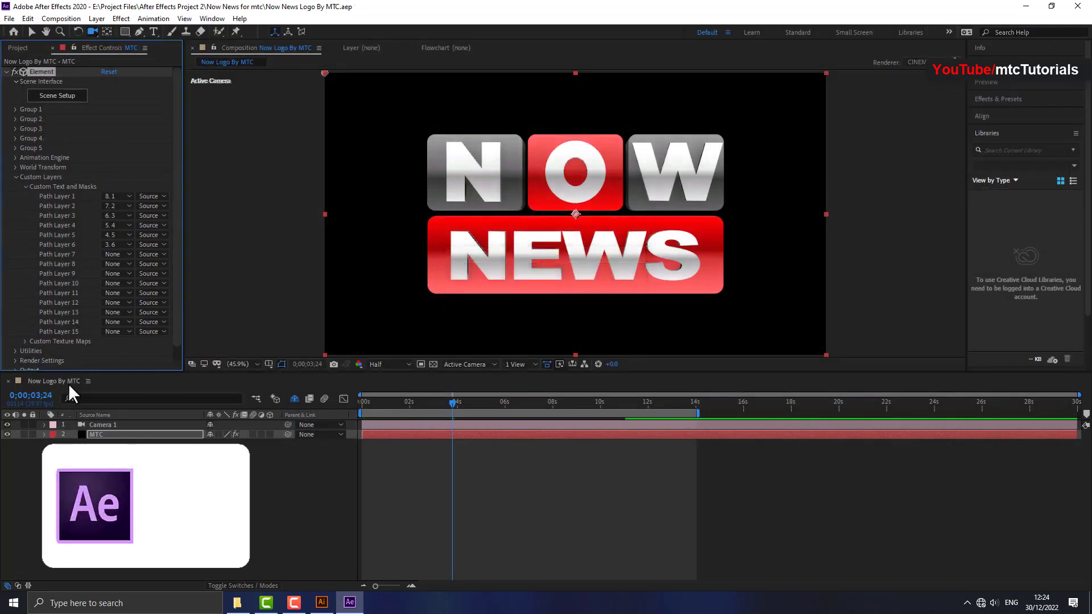
Rotate the physical environment to 4 degrees on X.
{"action": "scroll", "coordinate": [59, 364], "scroll_direction": "down", "scroll_amount": 1}
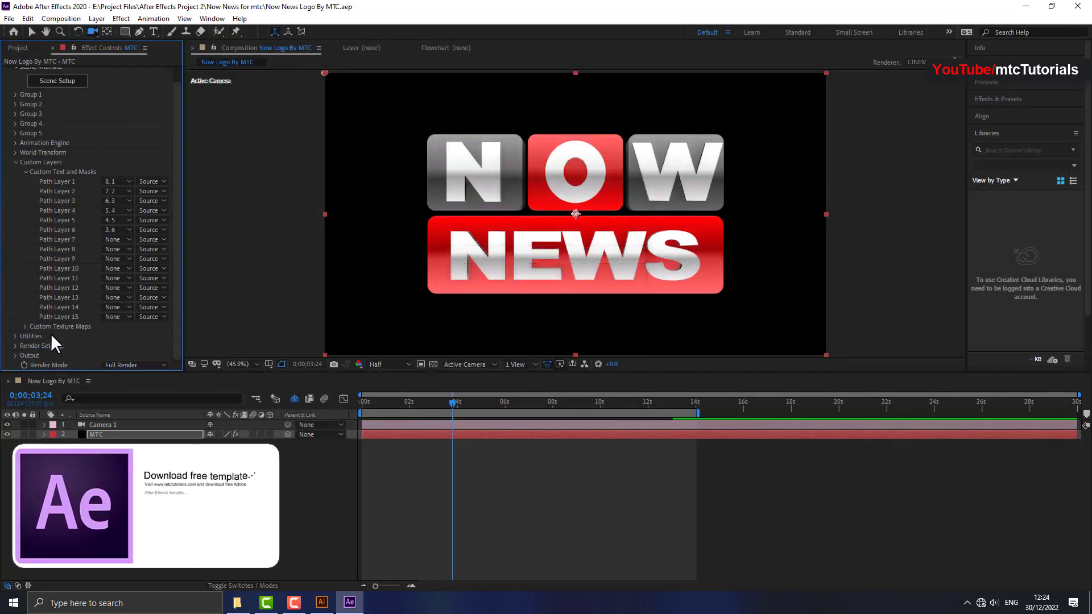
{"action": "left_click", "coordinate": [15, 346]}
{"action": "scroll", "coordinate": [57, 285], "scroll_direction": "down", "scroll_amount": 7}
{"action": "scroll", "coordinate": [34, 188], "scroll_direction": "up", "scroll_amount": 1}
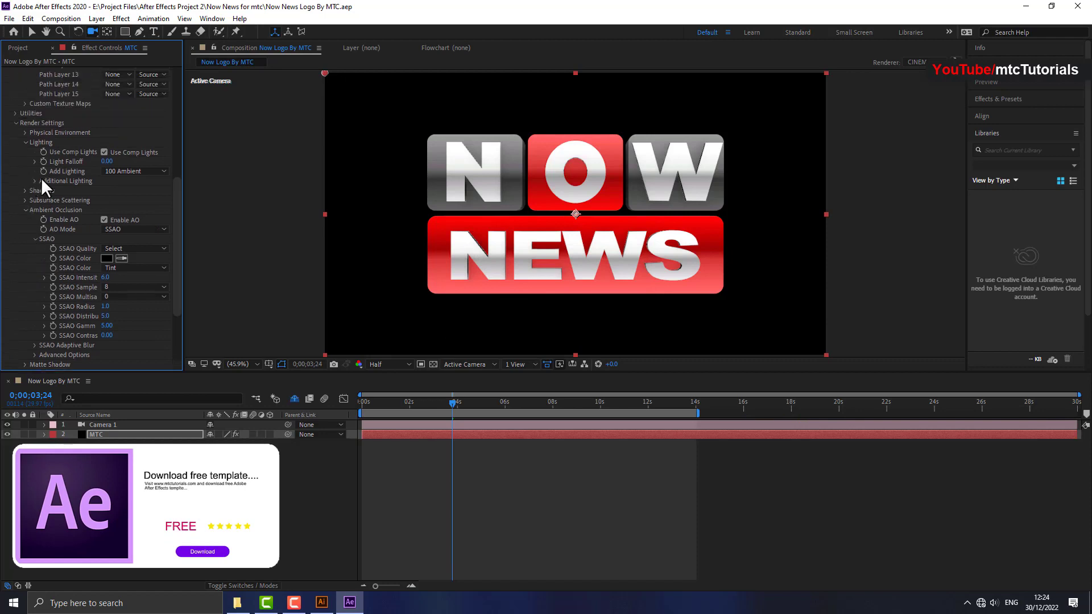
{"action": "scroll", "coordinate": [48, 174], "scroll_direction": "up", "scroll_amount": 1}
{"action": "left_click", "coordinate": [25, 158]}
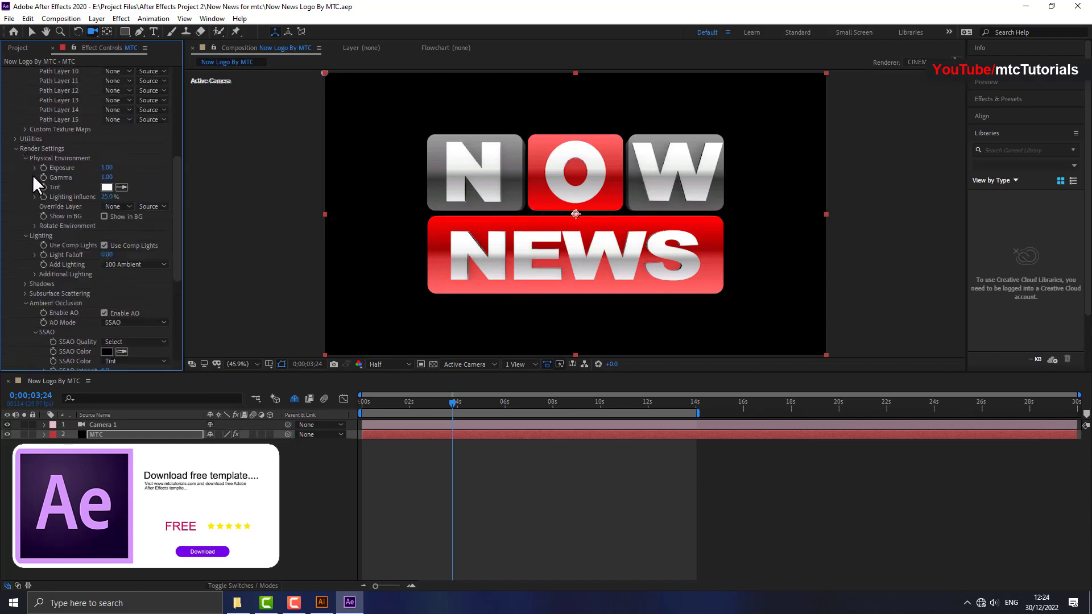
{"action": "left_click", "coordinate": [35, 226]}
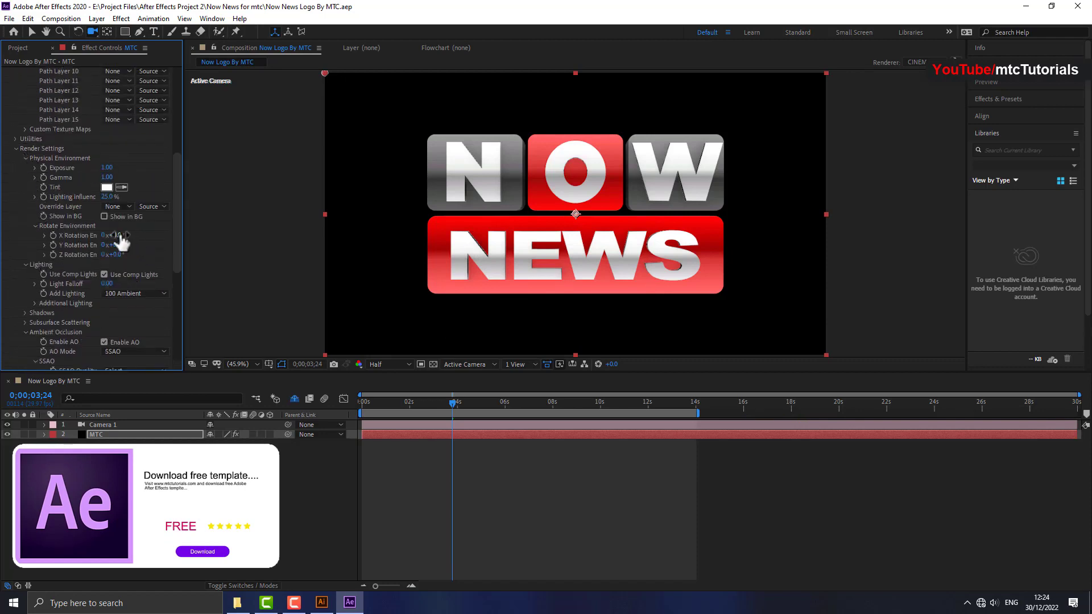
{"action": "left_click_drag", "start_coordinate": [116, 235], "coordinate": [162, 230]}
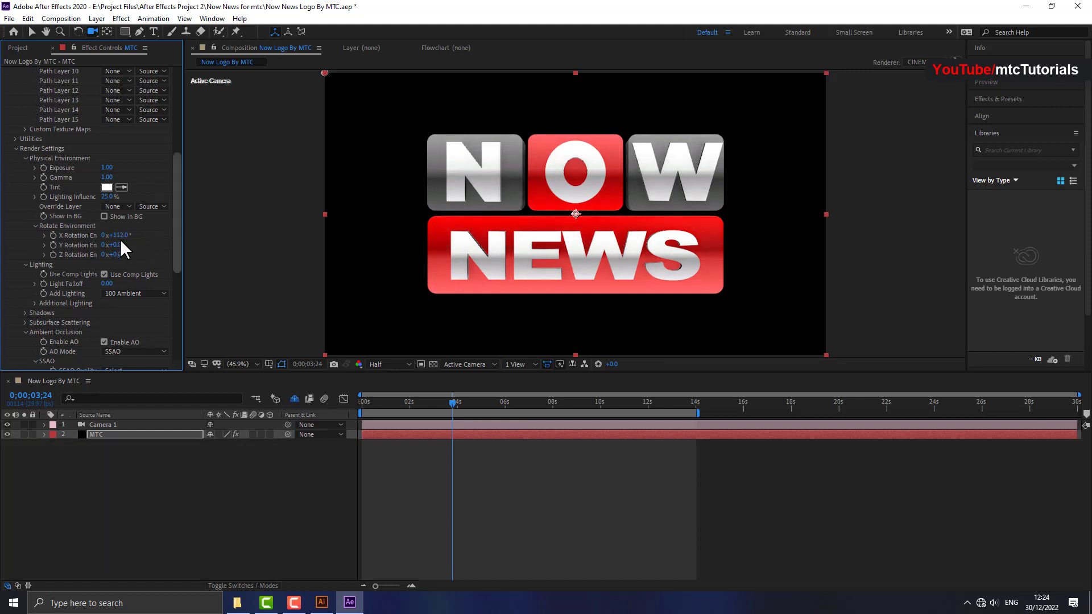
{"action": "key", "text": "ctrl+z"}
{"action": "mouse_move", "coordinate": [199, 241]}
{"action": "left_mouse_down"}
{"action": "mouse_move", "coordinate": [116, 245]}
{"action": "mouse_move", "coordinate": [139, 232]}
{"action": "mouse_move", "coordinate": [118, 232]}
{"action": "left_mouse_up"}
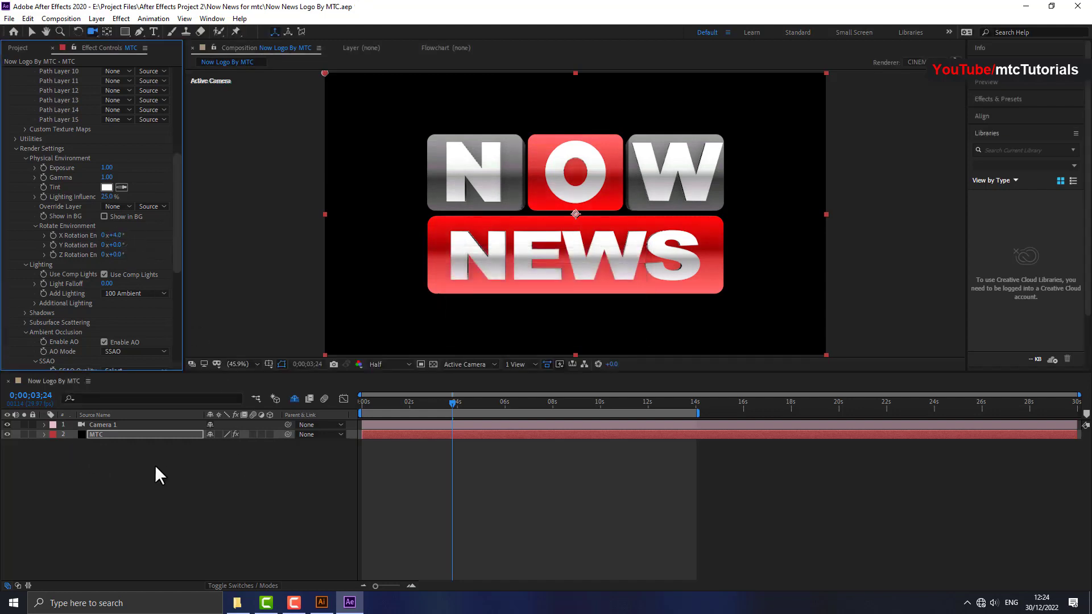
Try the Clean Blue and Cinema lighting presets, then revert to 100 Ambient.
{"action": "scroll", "coordinate": [69, 328], "scroll_direction": "down", "scroll_amount": 1}
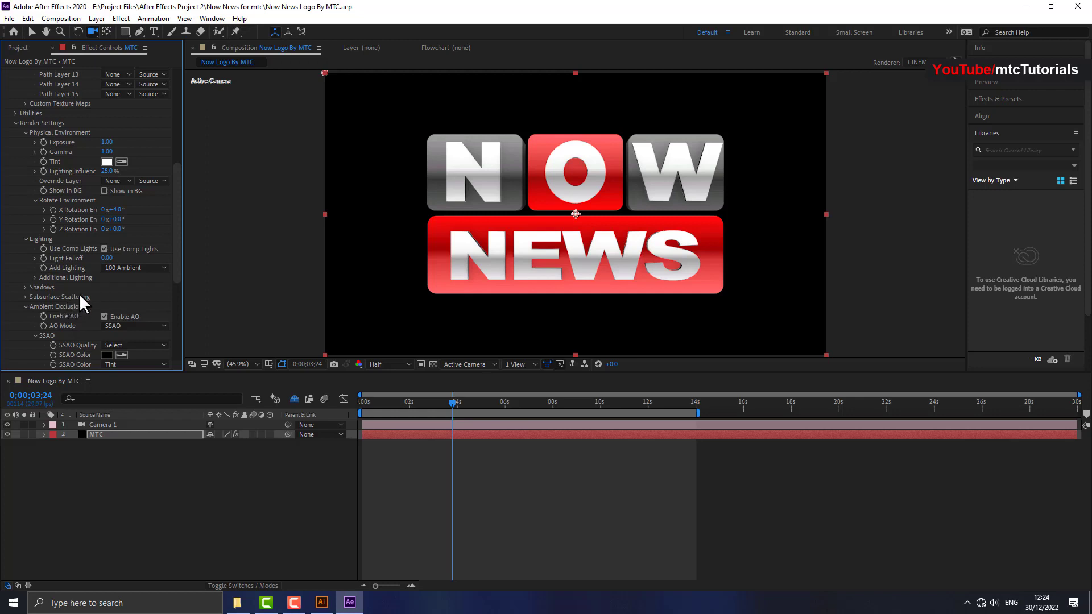
{"action": "left_click", "coordinate": [122, 269]}
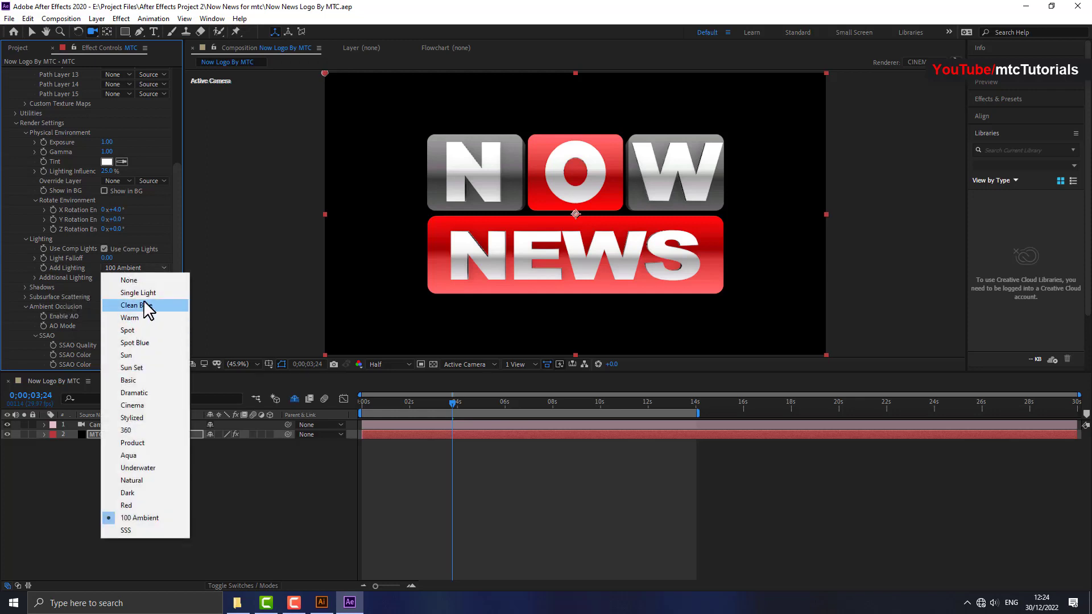
{"action": "left_click", "coordinate": [144, 304]}
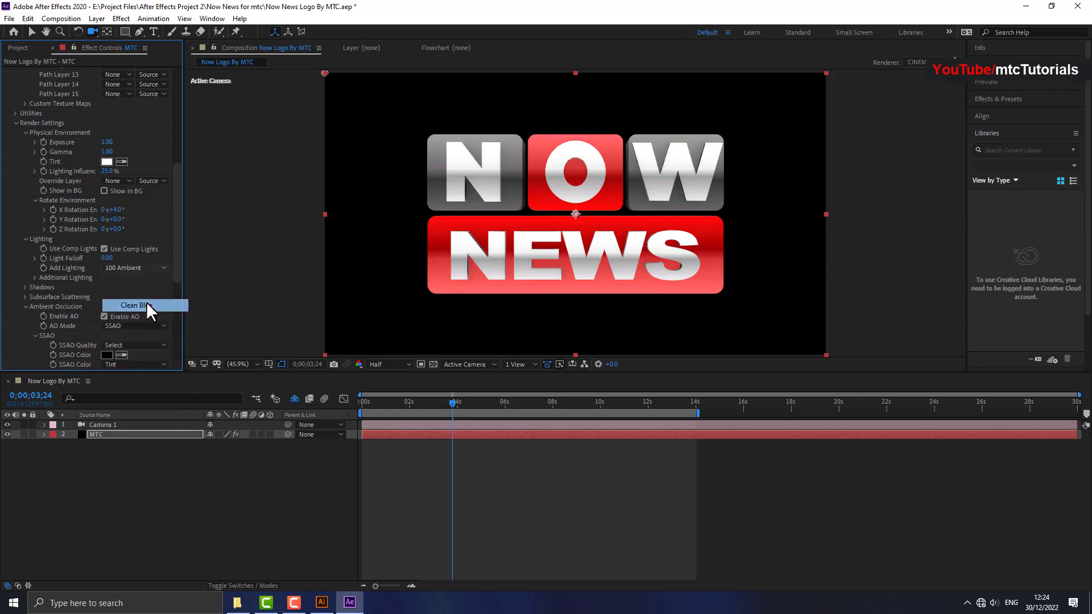
{"action": "left_click", "coordinate": [135, 266]}
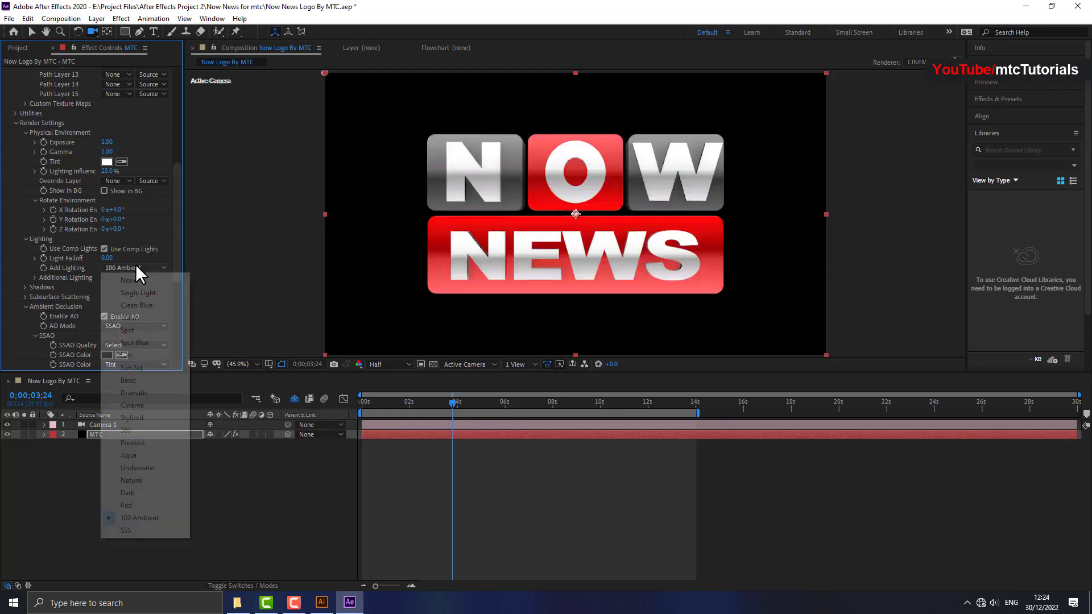
{"action": "left_click", "coordinate": [131, 405]}
{"action": "key", "text": "ctrl+z"}
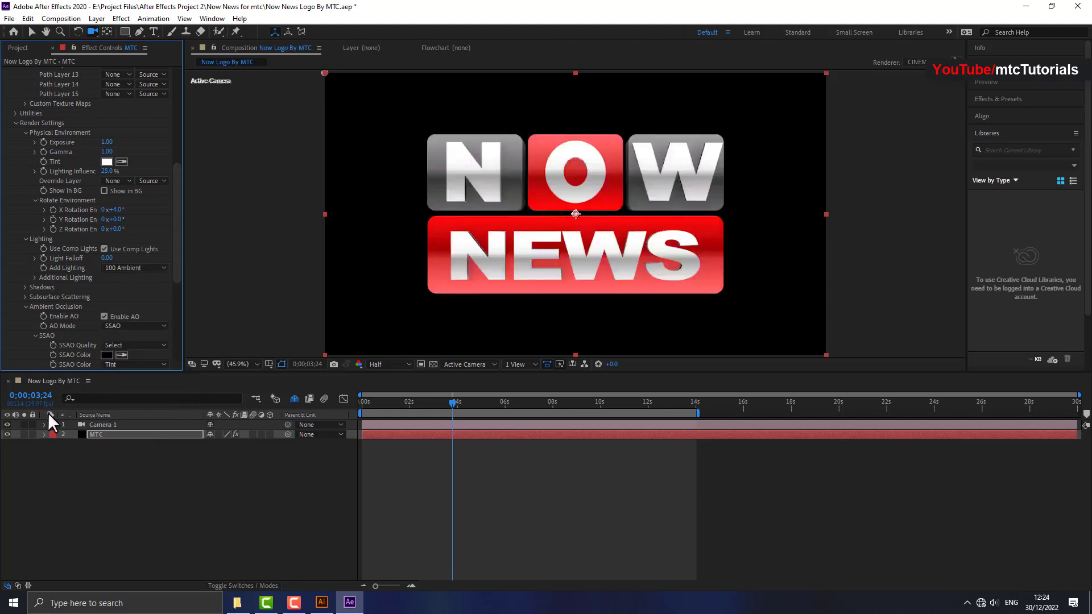
Review the Output and Sampling settings, collapse Render Settings and save the project.
{"action": "scroll", "coordinate": [72, 325], "scroll_direction": "down", "scroll_amount": 5}
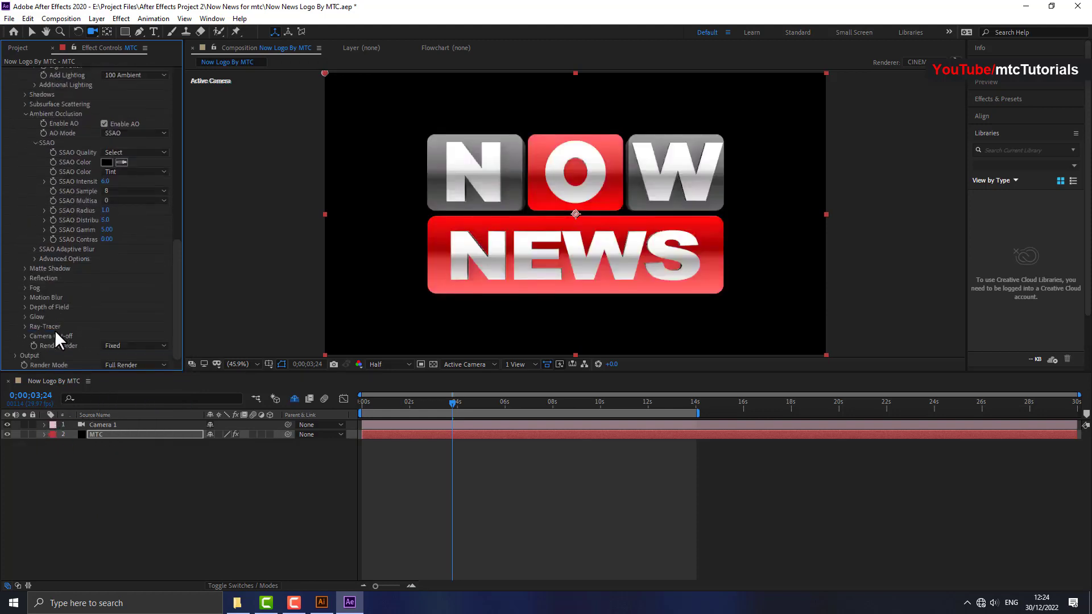
{"action": "left_click", "coordinate": [16, 355]}
{"action": "scroll", "coordinate": [108, 252], "scroll_direction": "down", "scroll_amount": 4}
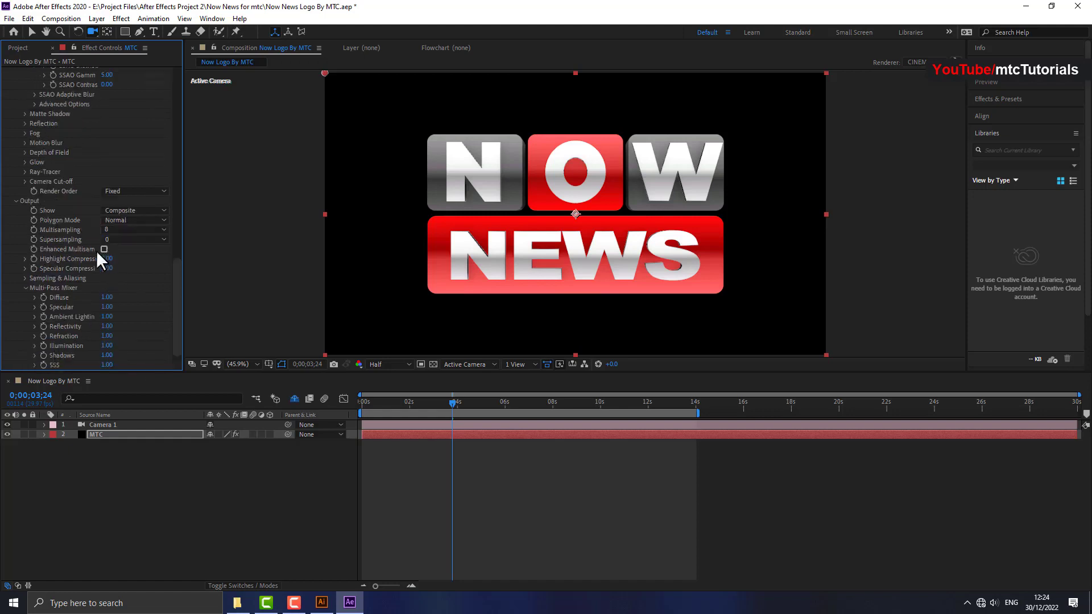
{"action": "left_click", "coordinate": [23, 277]}
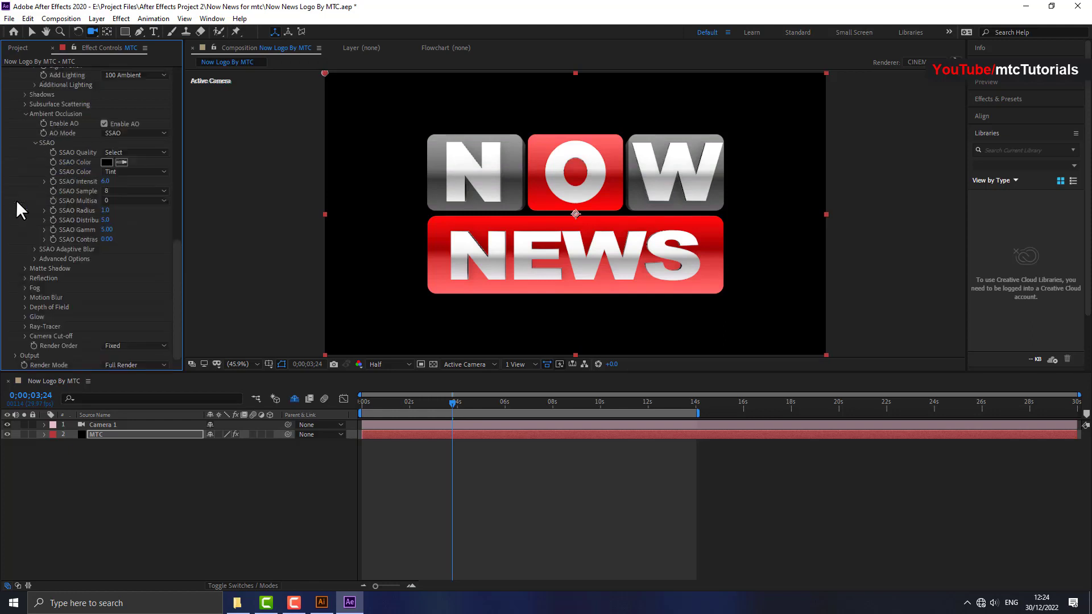
{"action": "scroll", "coordinate": [23, 206], "scroll_direction": "up", "scroll_amount": 10}
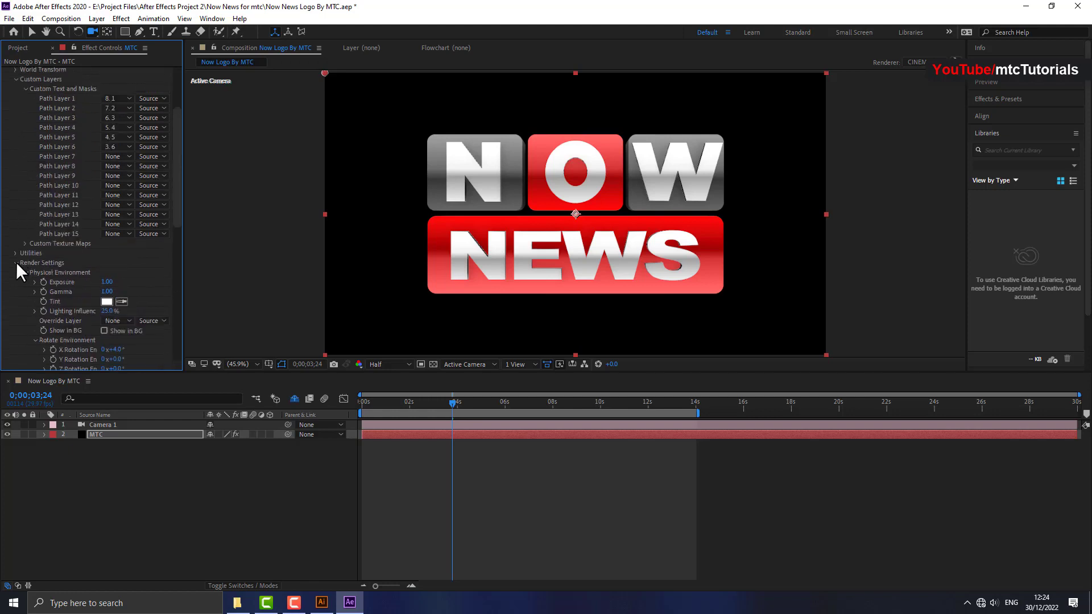
{"action": "left_click", "coordinate": [16, 261]}
{"action": "key", "text": "ctrl+s"}
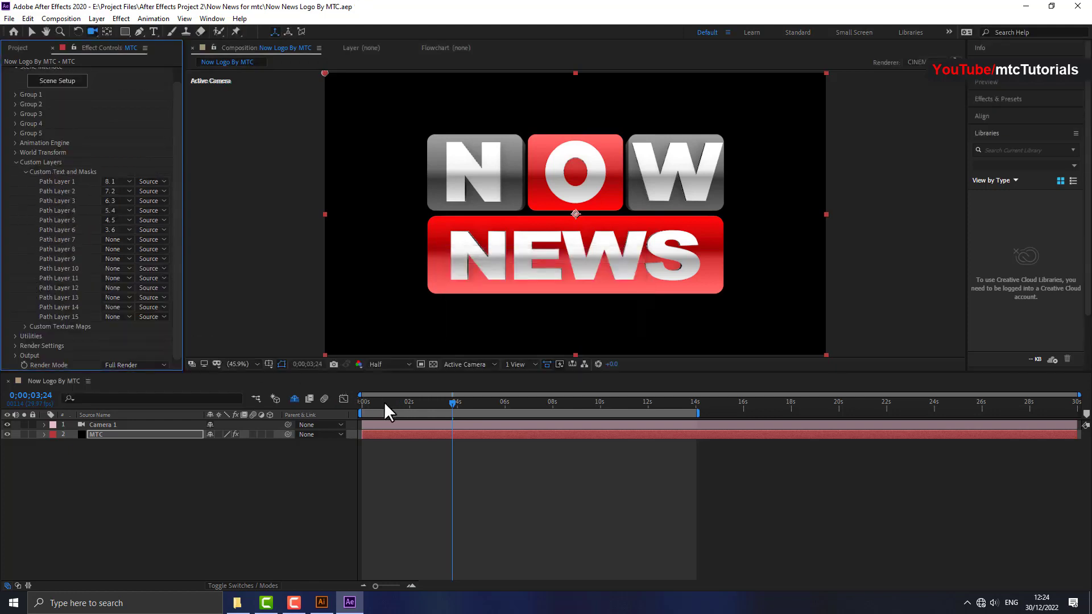
{"action": "key", "text": "Home"}
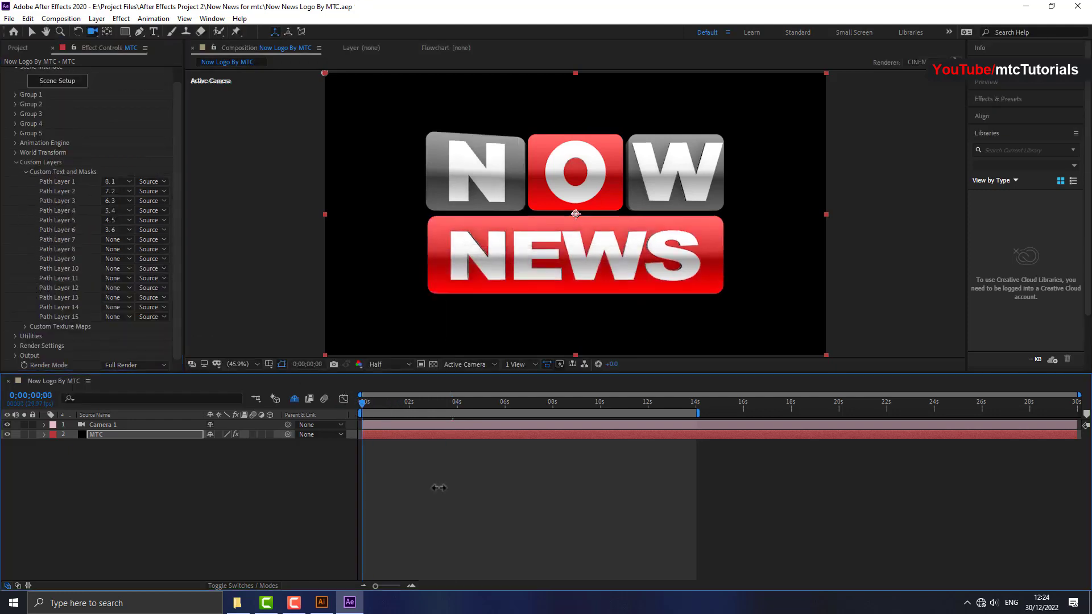
{"action": "key", "text": "space"}
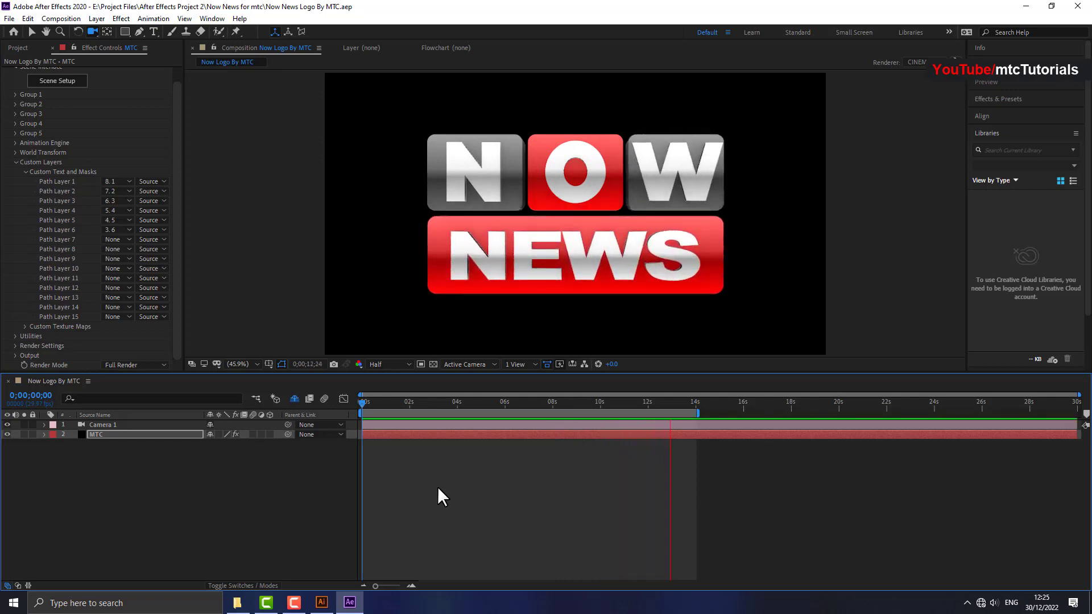
{"action": "key", "text": "space"}
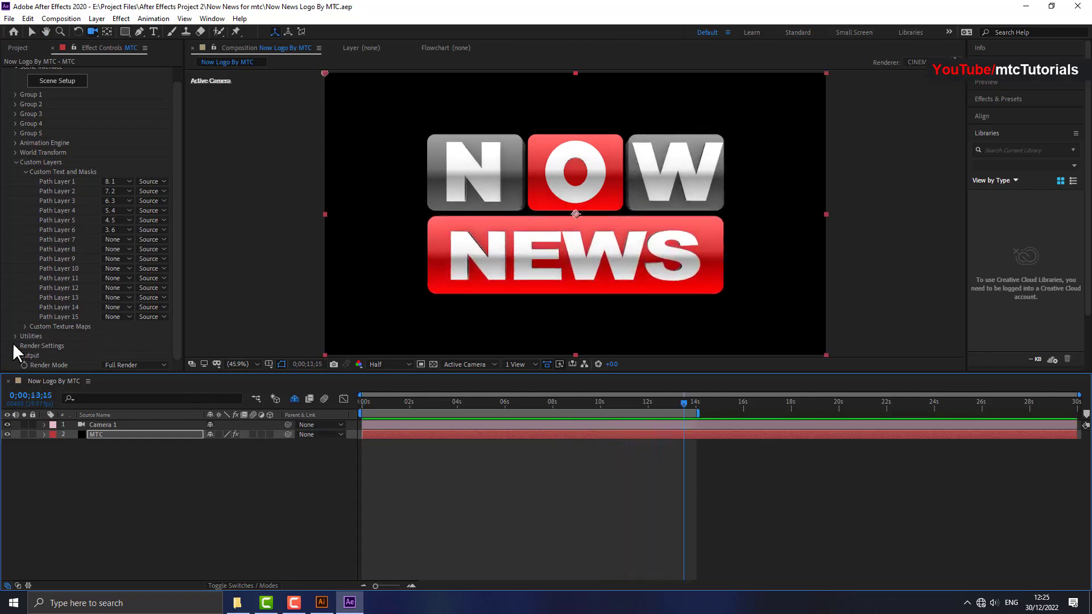
Set ambient occlusion to Ray-Traced with RTAO Intensity 0.9.
{"action": "left_click", "coordinate": [15, 346]}
{"action": "scroll", "coordinate": [26, 340], "scroll_direction": "down", "scroll_amount": 5}
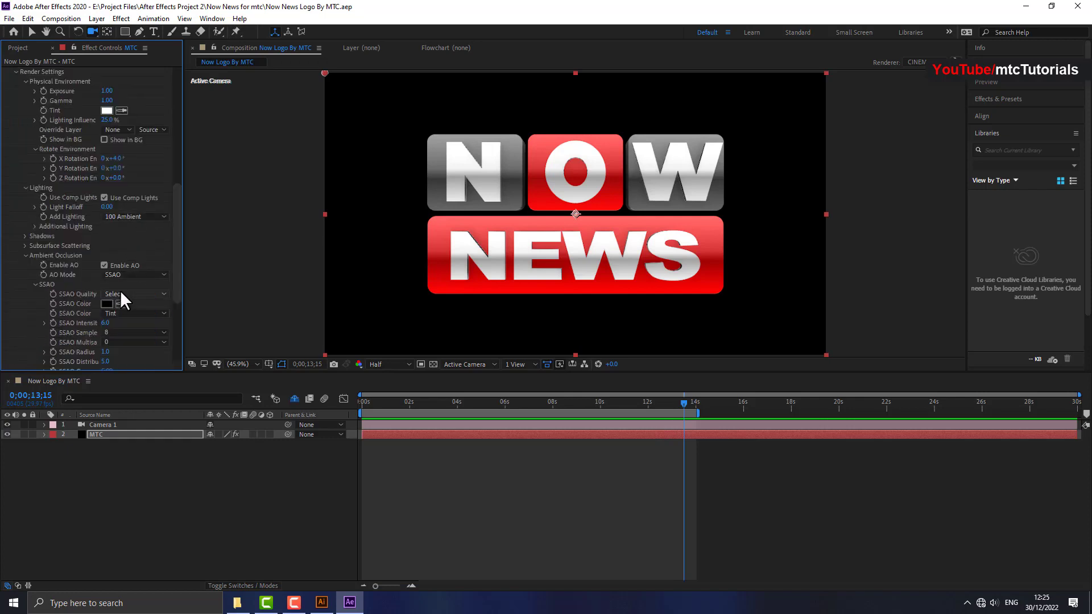
{"action": "left_click", "coordinate": [131, 272]}
{"action": "left_click", "coordinate": [135, 295]}
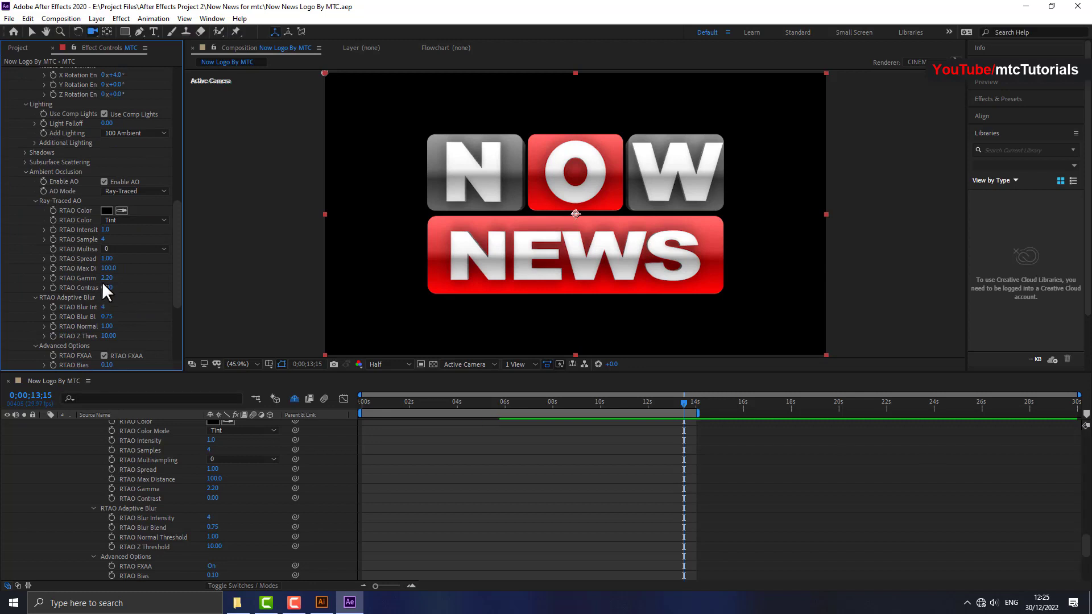
{"action": "scroll", "coordinate": [103, 280], "scroll_direction": "up", "scroll_amount": 2}
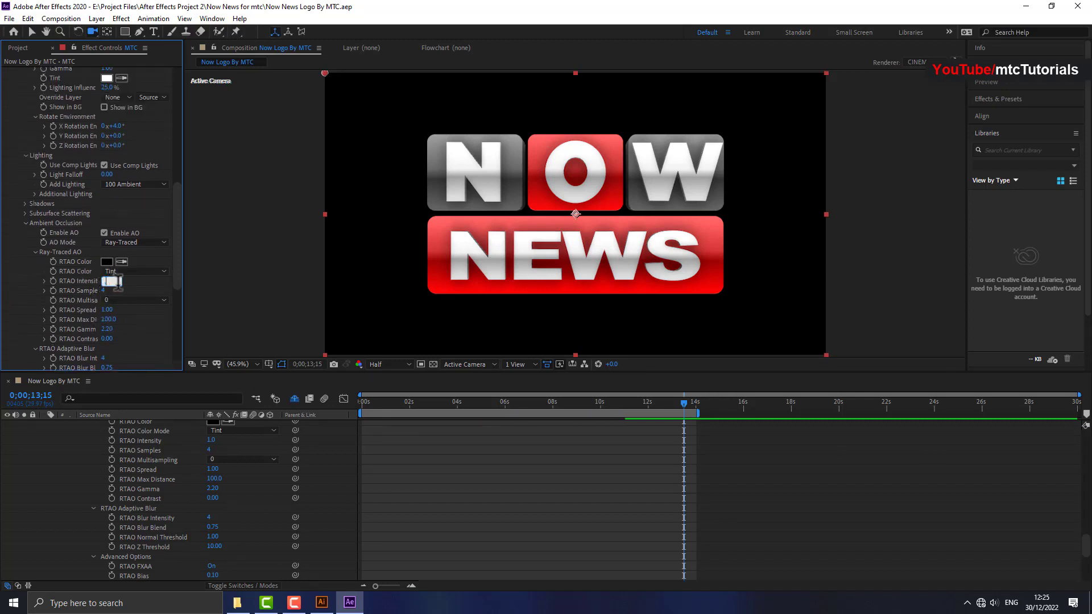
{"action": "type", "text": ".8"}
{"action": "key", "text": "Return"}
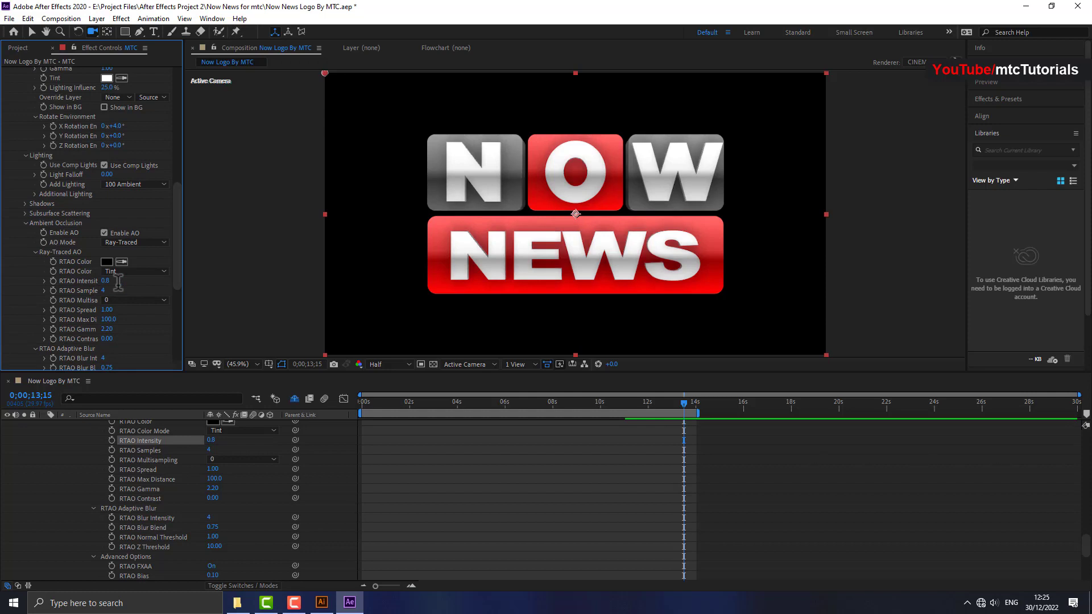
{"action": "left_click", "coordinate": [104, 281]}
{"action": "left_click", "coordinate": [26, 224]}
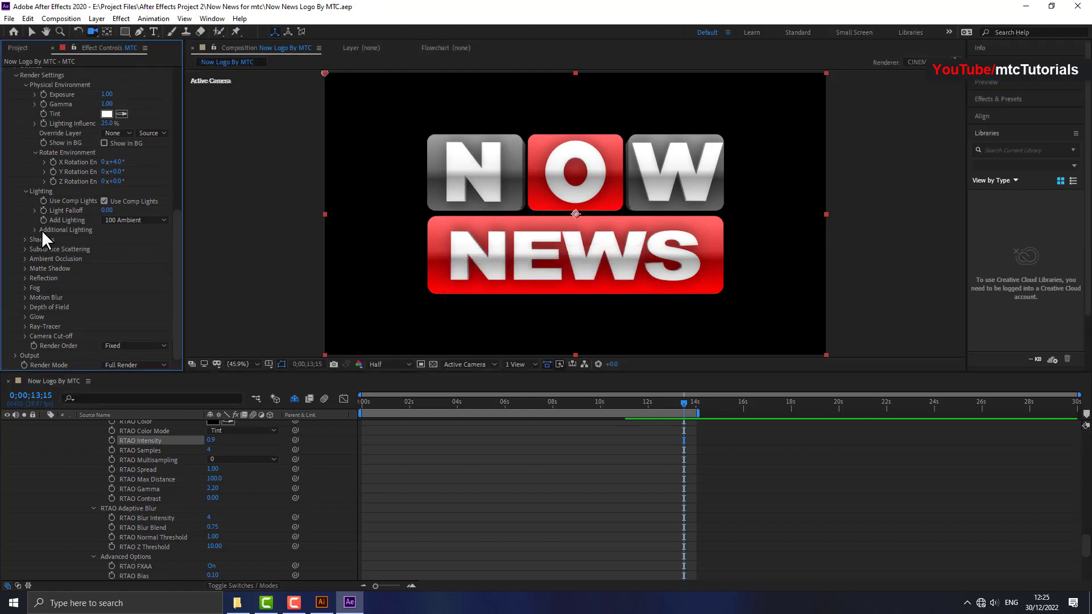
Edit the Physical Environment exposure value and collapse Render Settings.
{"action": "scroll", "coordinate": [42, 230], "scroll_direction": "up", "scroll_amount": 1}
{"action": "scroll", "coordinate": [43, 159], "scroll_direction": "up", "scroll_amount": 1}
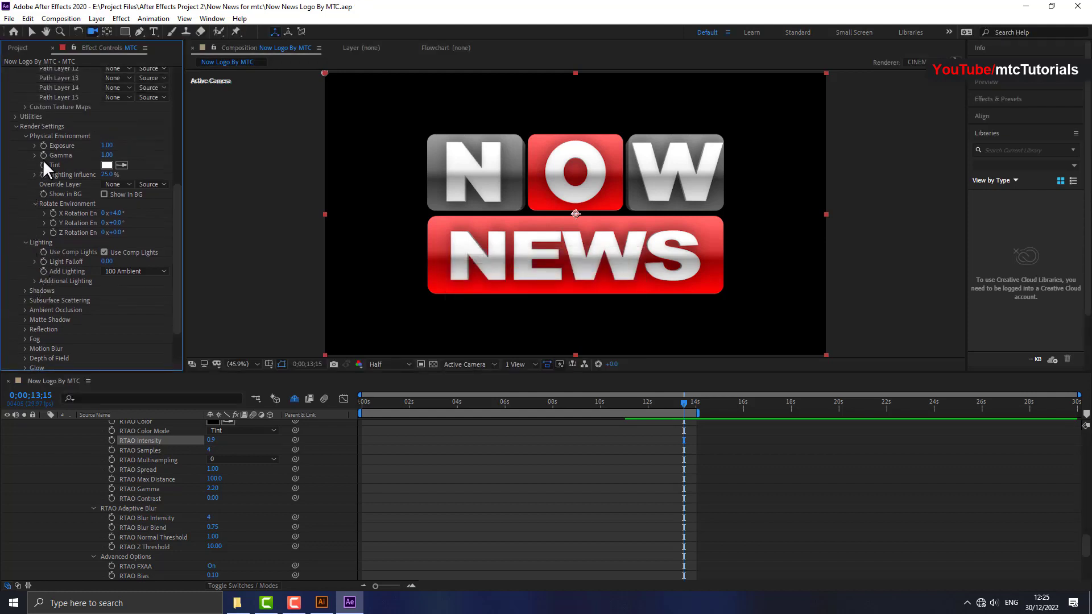
{"action": "left_click", "coordinate": [110, 145]}
{"action": "type", "text": "1"}
{"action": "key", "text": "Return"}
{"action": "left_click", "coordinate": [16, 126]}
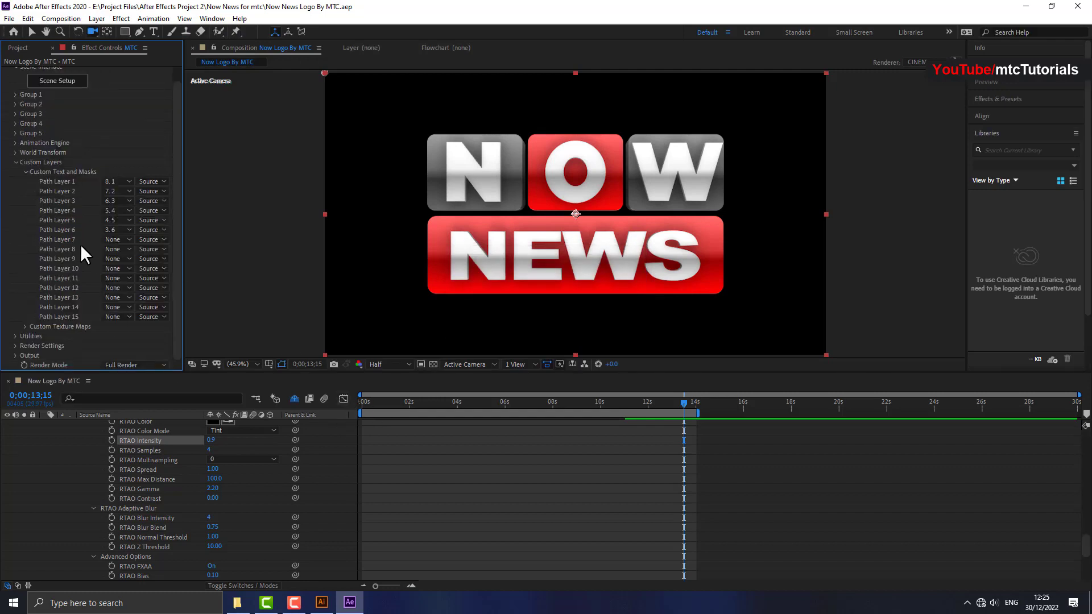
Collapse the MTC layer's Element properties, return the playhead to 0:00 and play the preview.
{"action": "scroll", "coordinate": [68, 449], "scroll_direction": "up", "scroll_amount": 5}
{"action": "scroll", "coordinate": [53, 441], "scroll_direction": "up", "scroll_amount": 5}
{"action": "scroll", "coordinate": [53, 442], "scroll_direction": "up", "scroll_amount": 5}
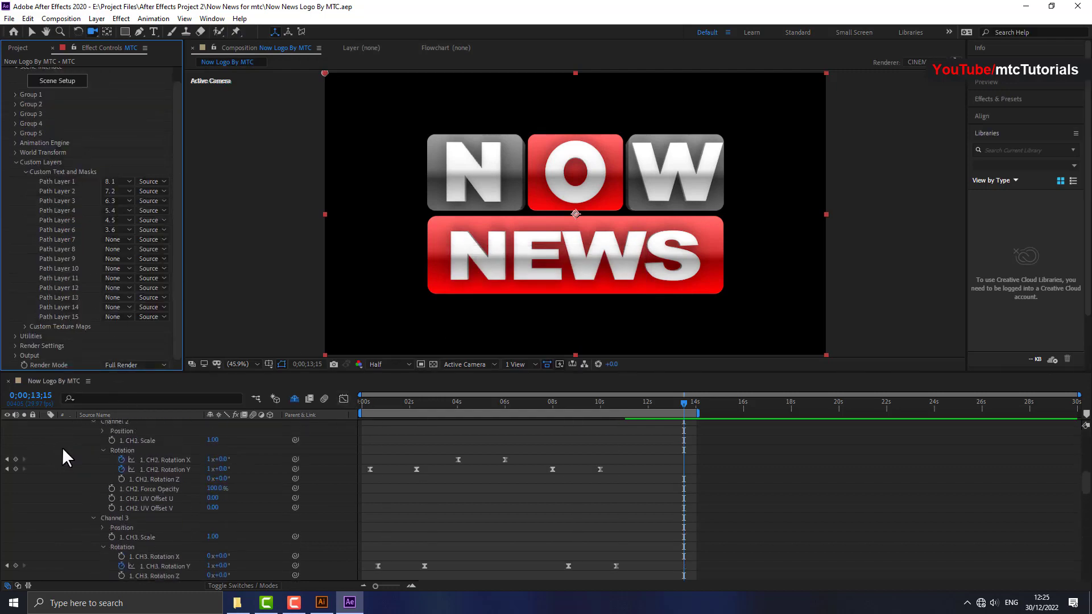
{"action": "scroll", "coordinate": [62, 447], "scroll_direction": "up", "scroll_amount": 5}
{"action": "scroll", "coordinate": [62, 447], "scroll_direction": "up", "scroll_amount": 2}
{"action": "left_click", "coordinate": [63, 445]}
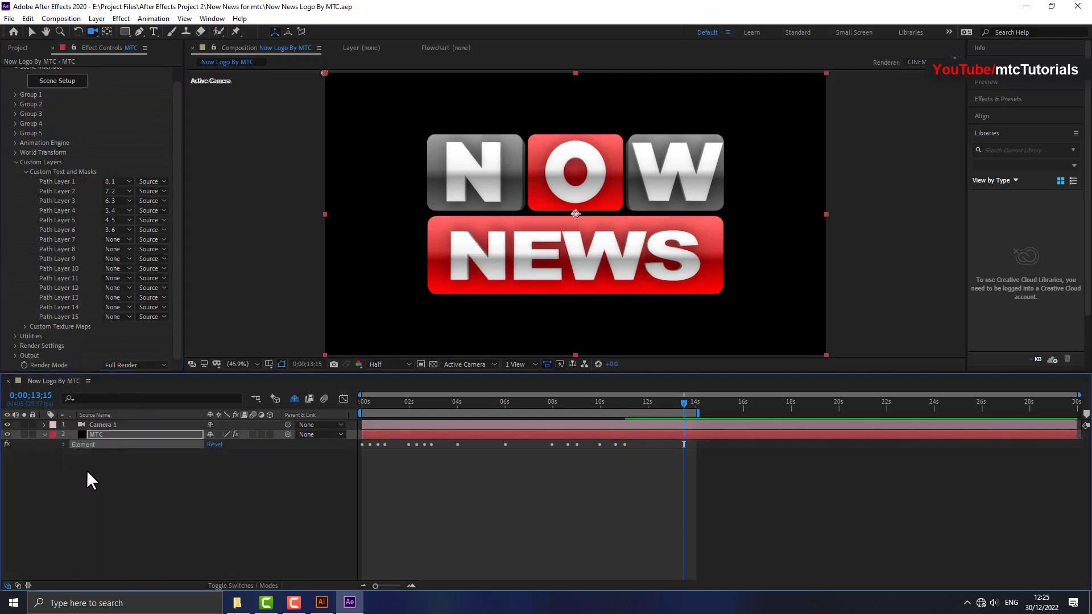
{"action": "left_click", "coordinate": [45, 435]}
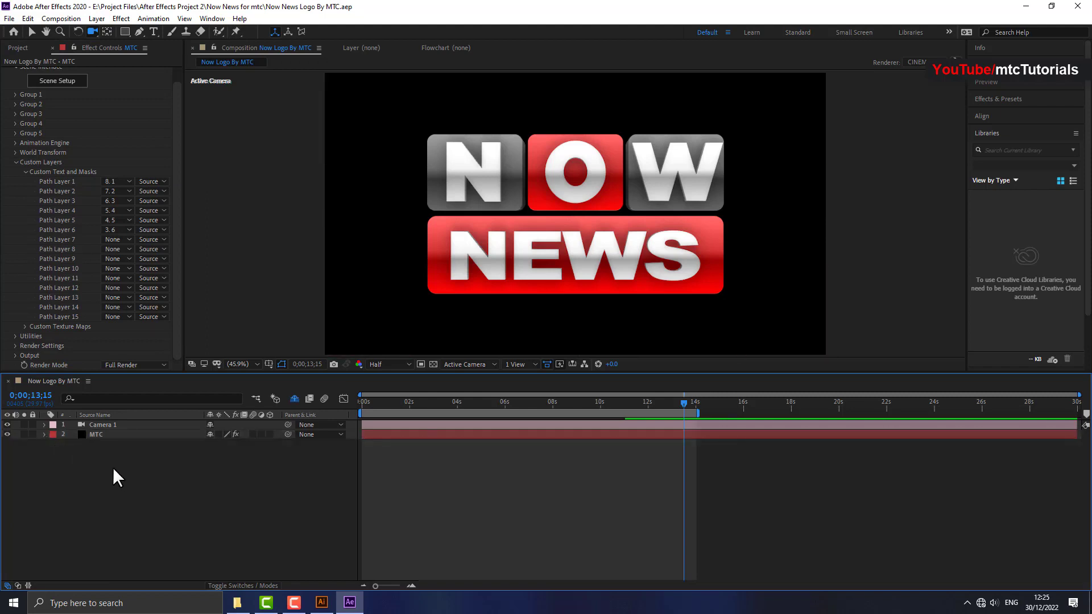
{"action": "left_click_drag", "start_coordinate": [373, 401], "coordinate": [357, 401]}
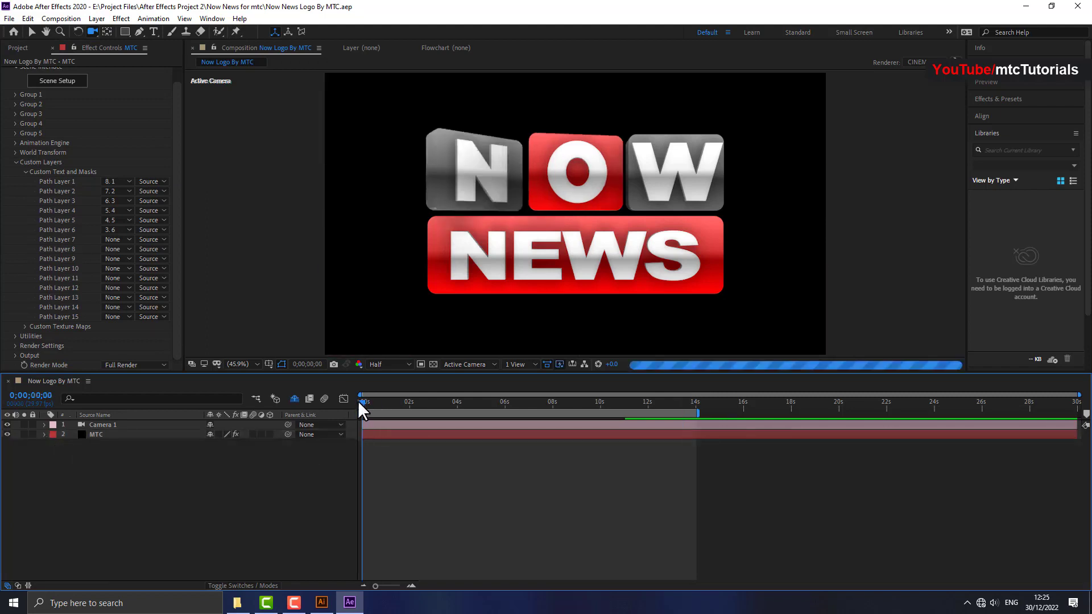
{"action": "key", "text": "space"}
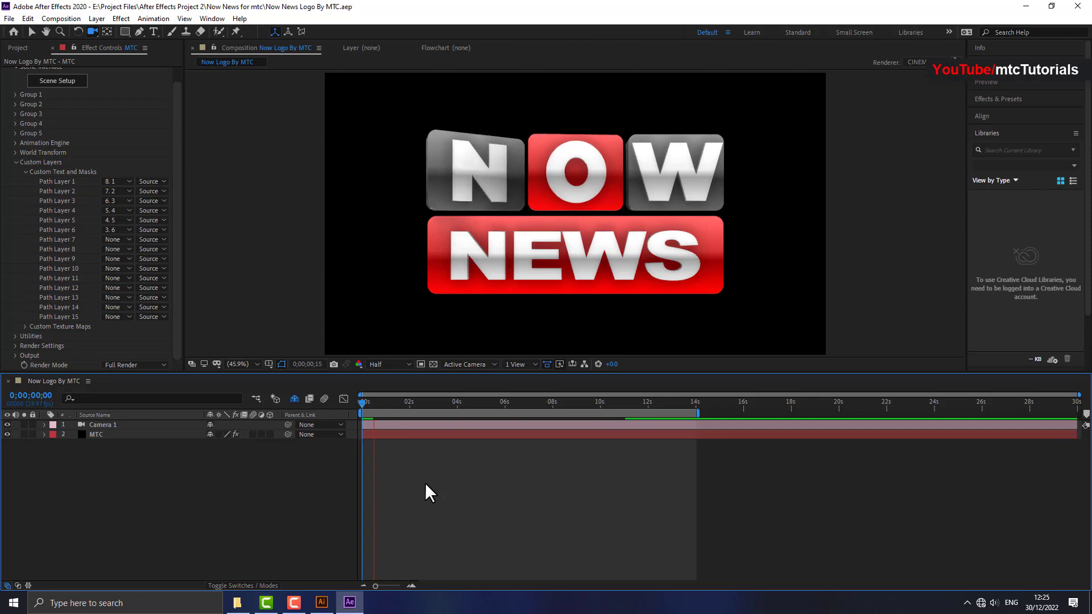